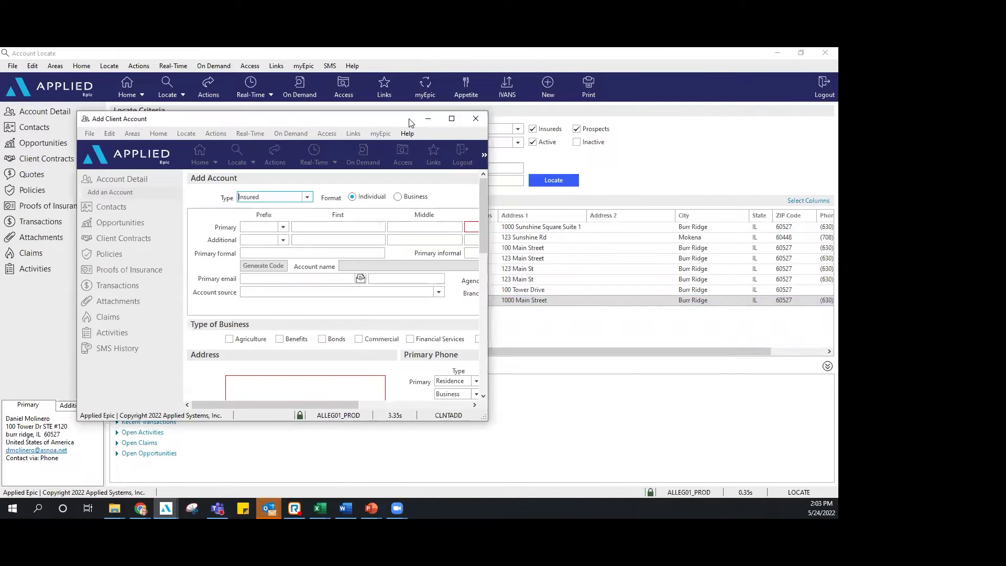
Step: Compare the Individual and Business formats of the new client account form down to its end, and cancel without adding an account
click(452, 117)
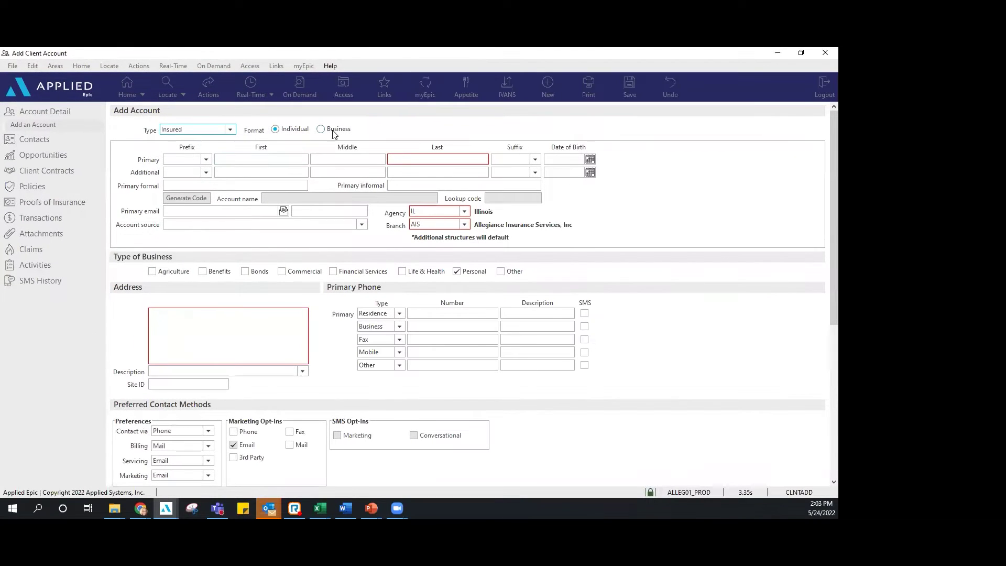
click(322, 131)
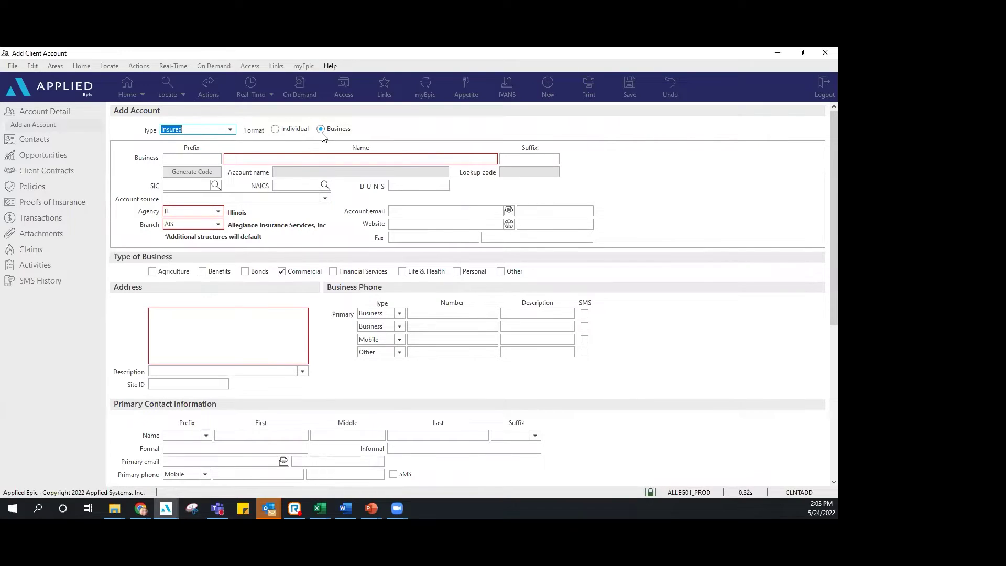
click(273, 130)
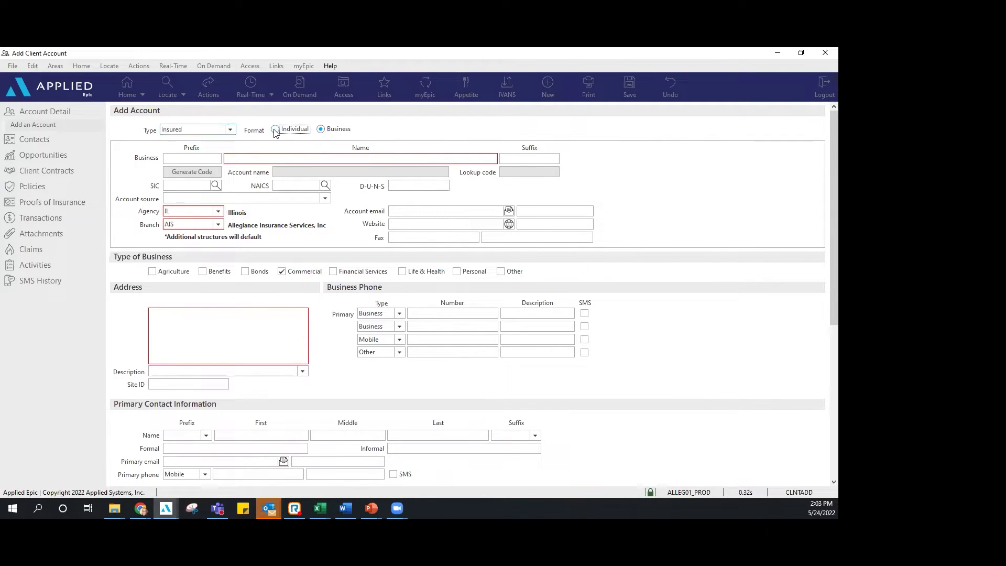
click(321, 130)
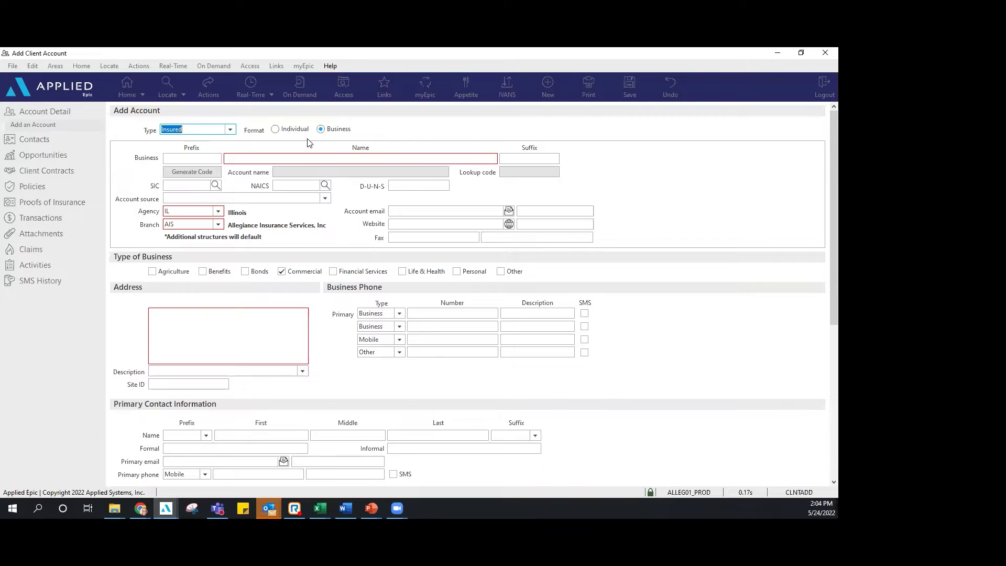
scroll(718, 283, down, 5)
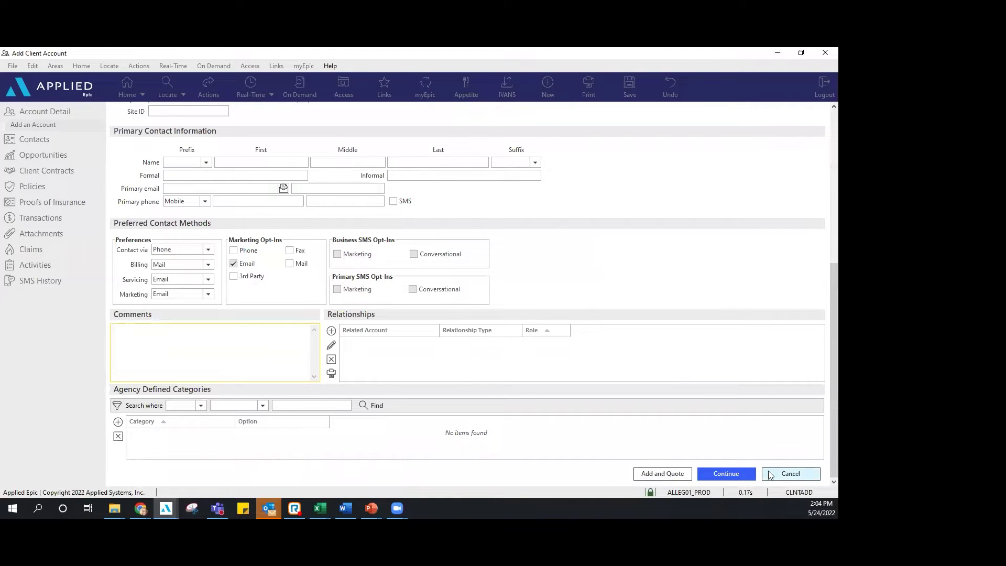
click(791, 473)
Step: Open the Redbud Gardens Test Client, filter its policies to Marketed, and open the 2022-2023 Master Submission for editing
click(393, 294)
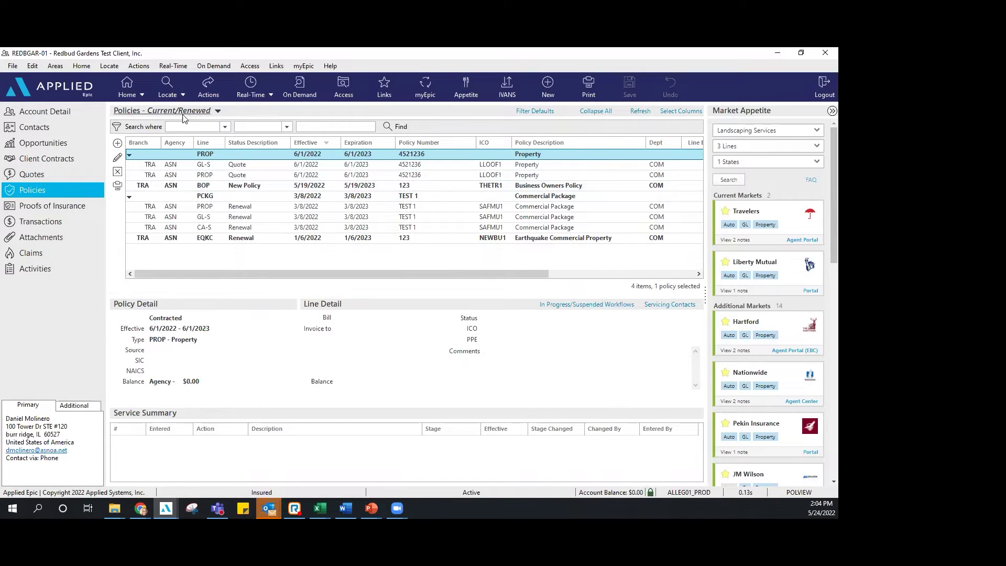
click(218, 112)
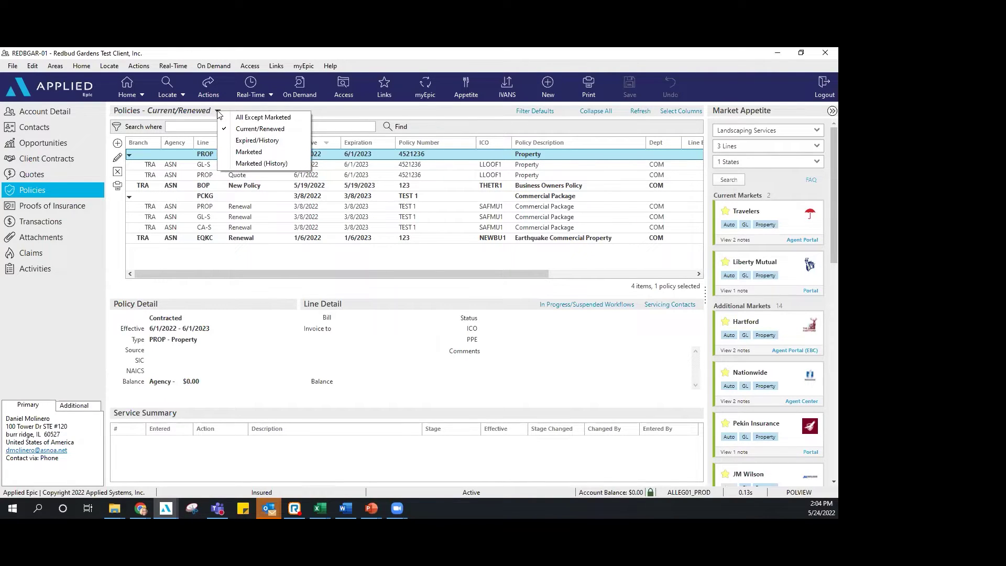
click(236, 151)
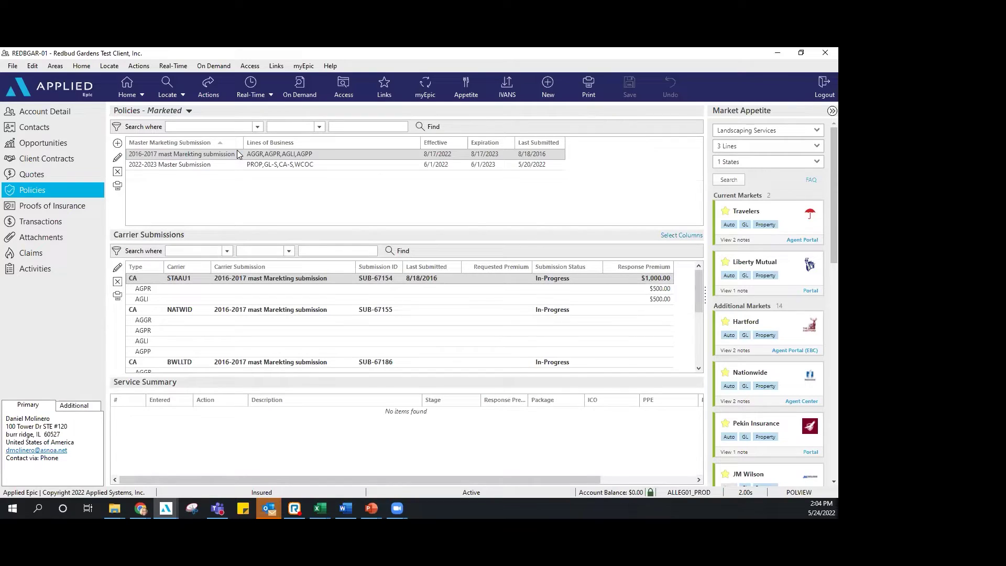
click(234, 165)
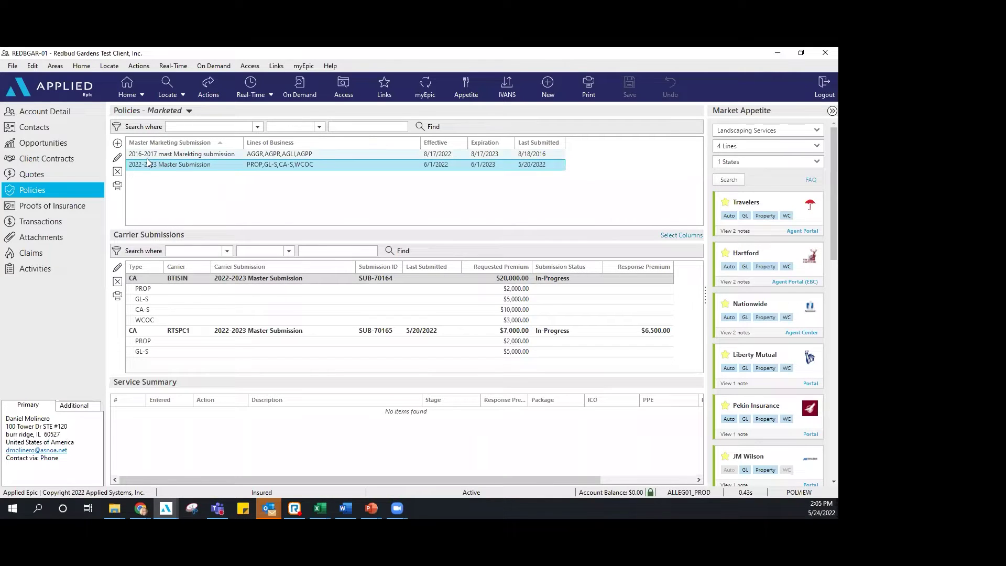
click(117, 157)
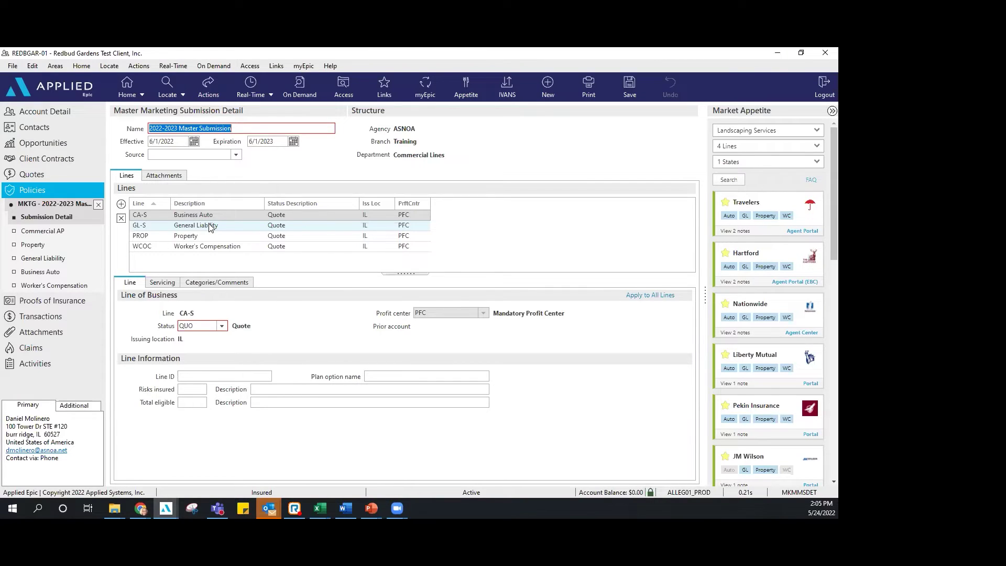
Step: Review the Worker's Compensation line's details and servicing contacts in the master submission, and view the Business Auto line
click(214, 249)
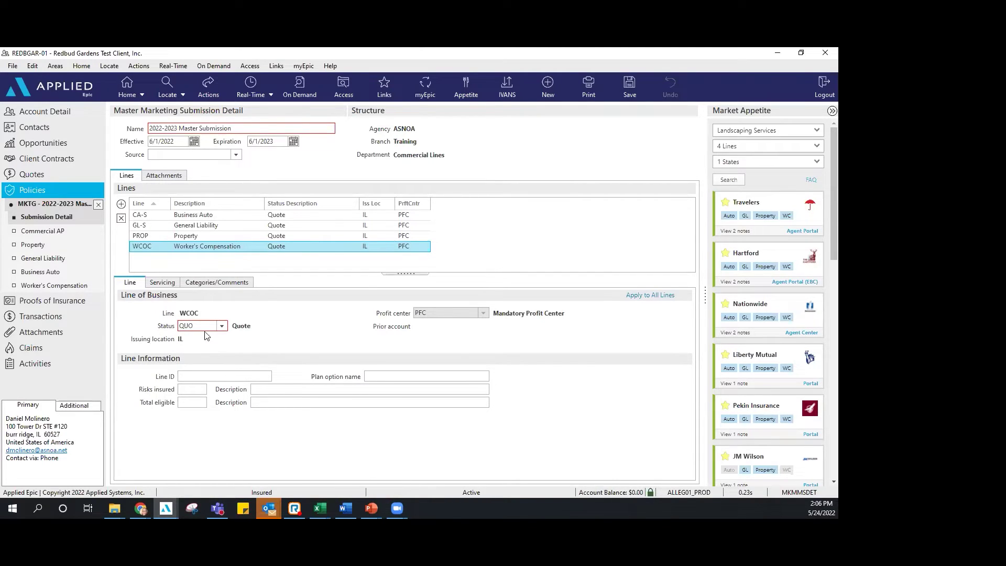
click(165, 286)
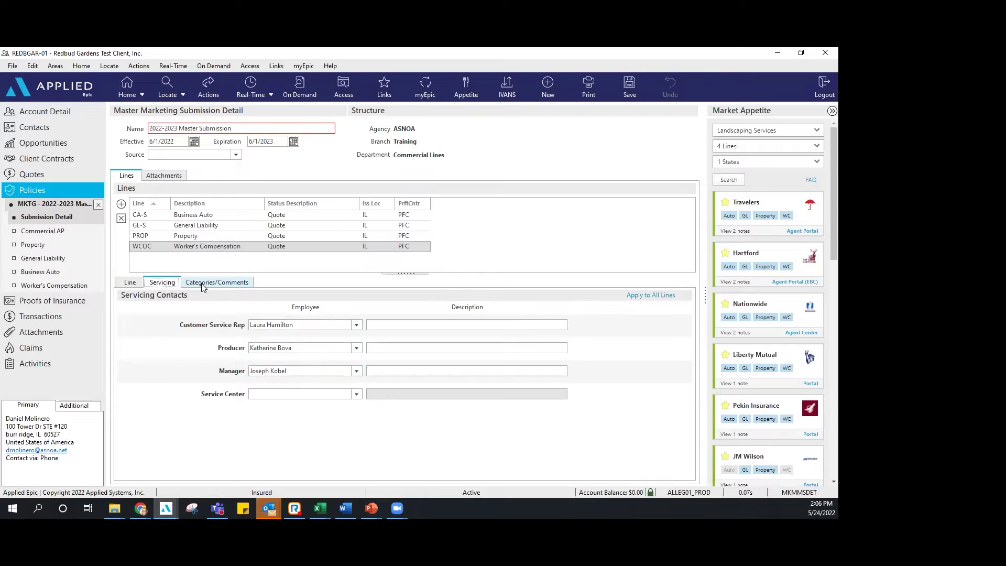
click(137, 284)
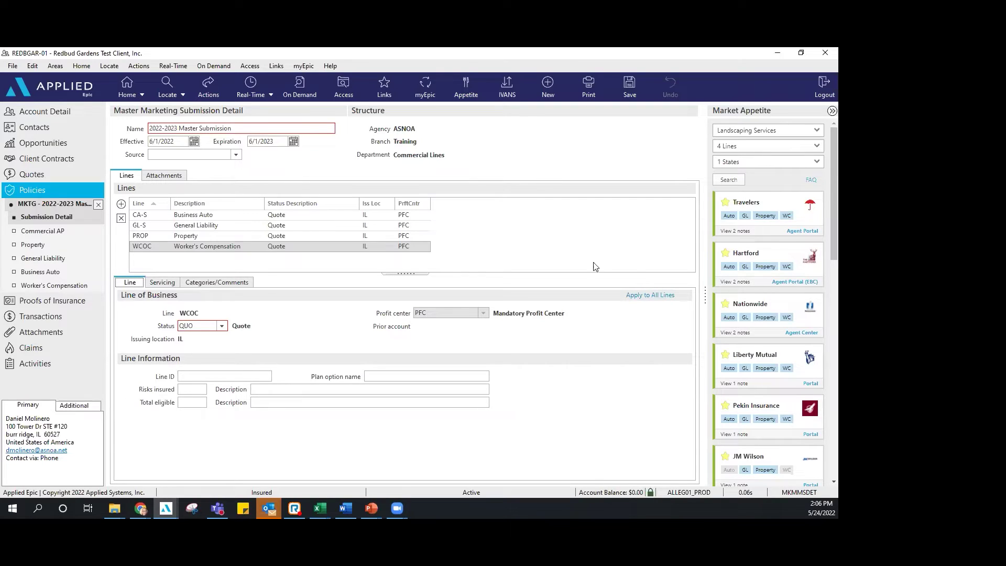
click(193, 215)
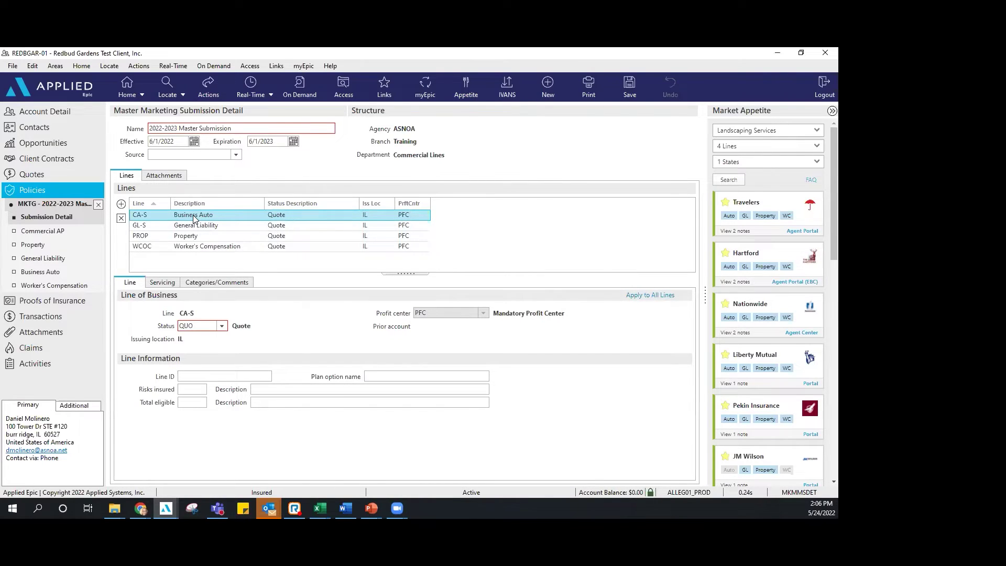
Step: Review the applicant information in the Commercial AP section and compare the building details of the two premises locations
click(63, 232)
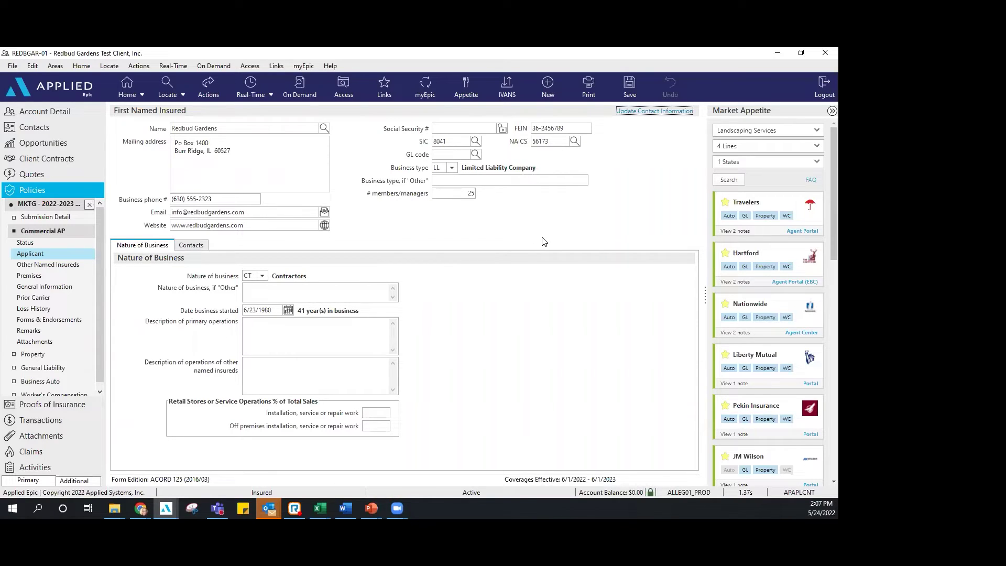
click(50, 265)
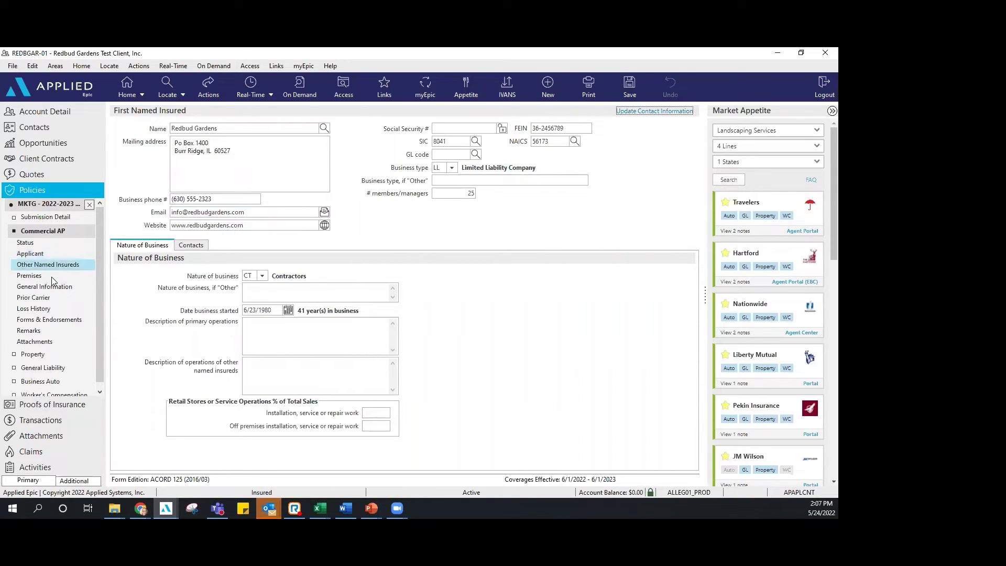
click(52, 276)
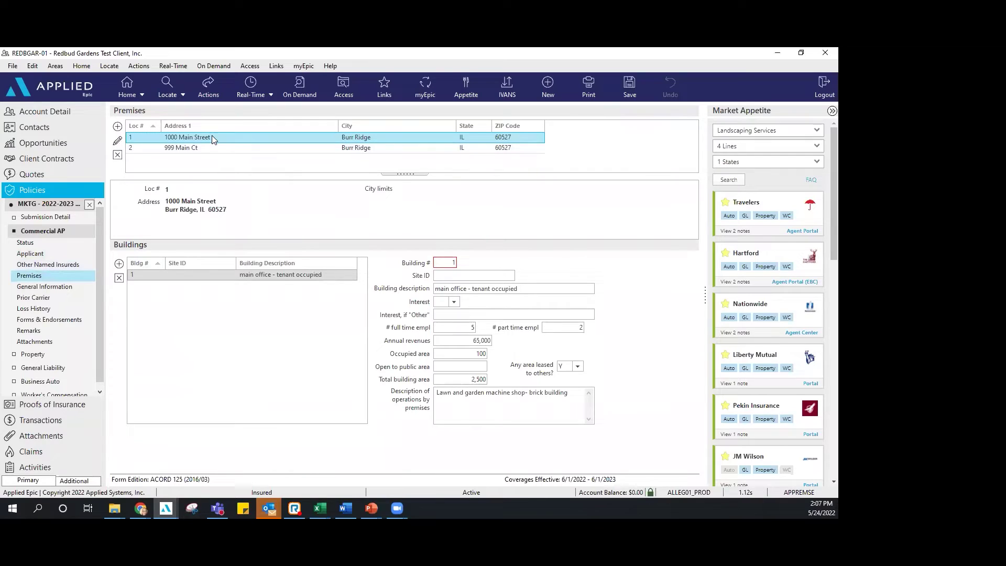
click(212, 146)
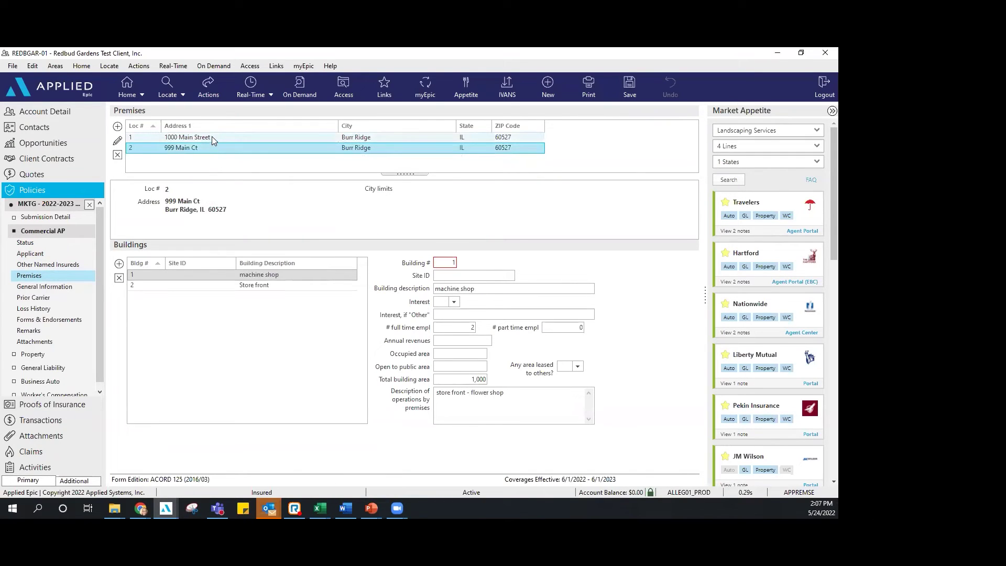
click(211, 137)
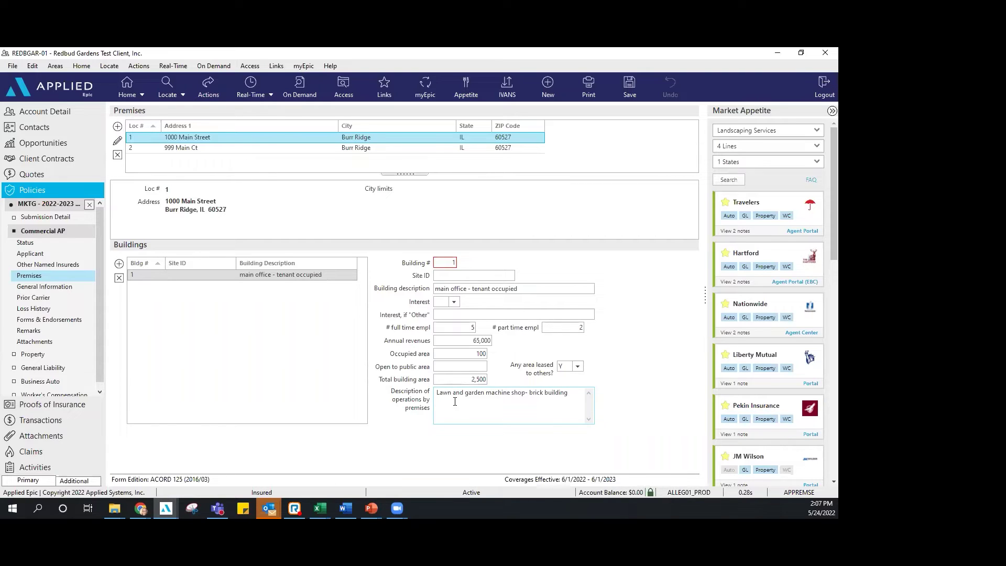
click(207, 152)
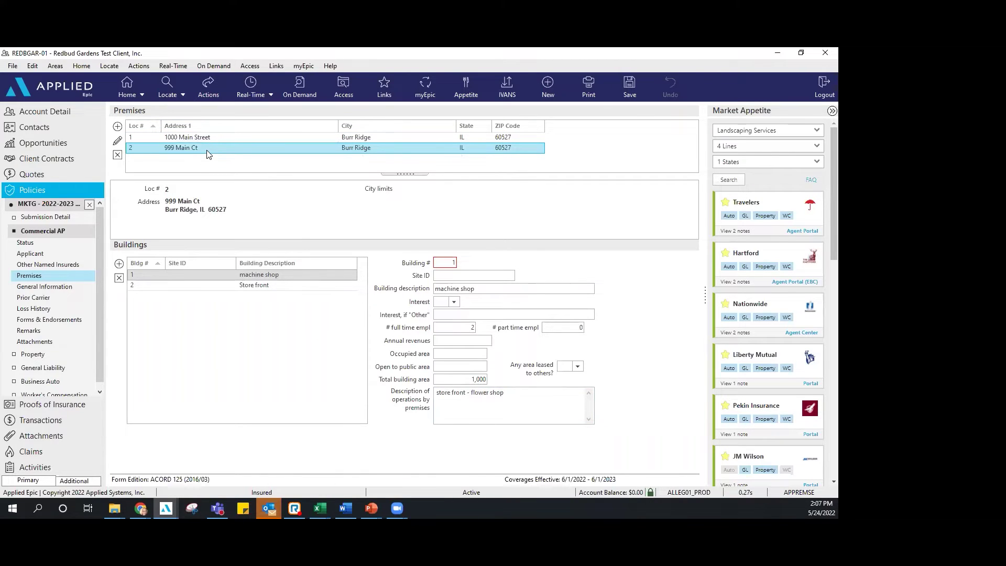
click(203, 139)
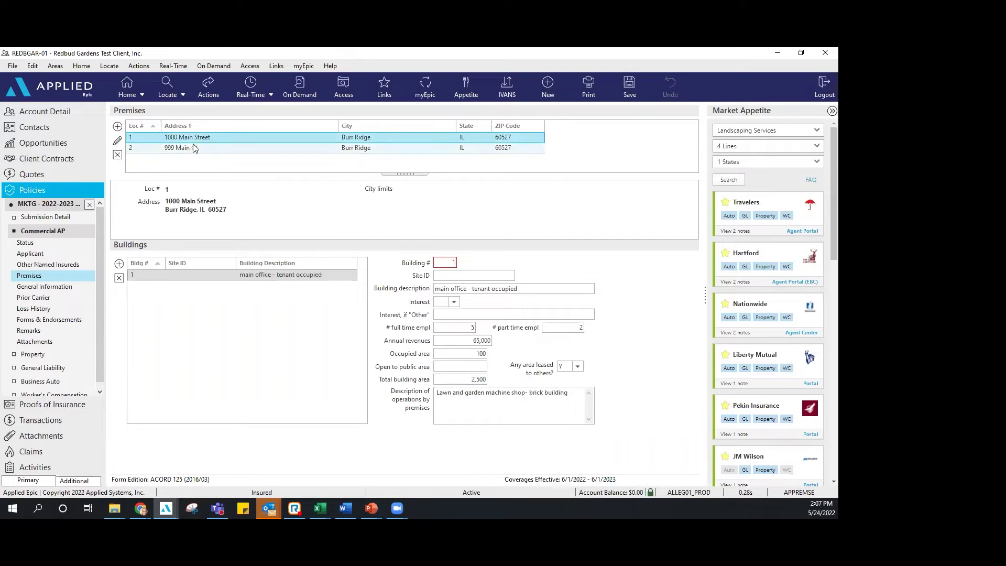
click(193, 148)
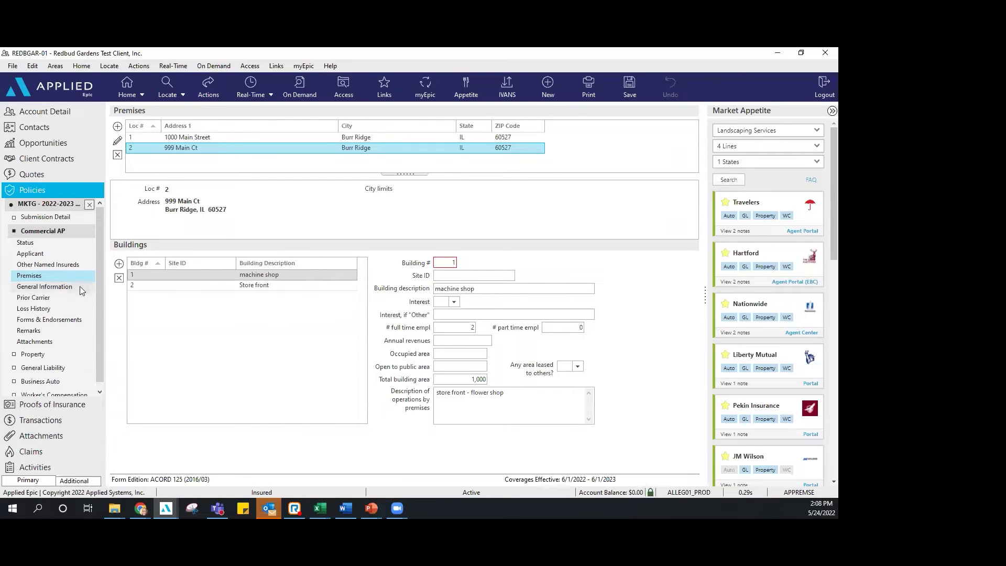
Step: Examine the Commercial AP section's general information answers, prior carrier entries by line of business, and attachments checklist
click(63, 289)
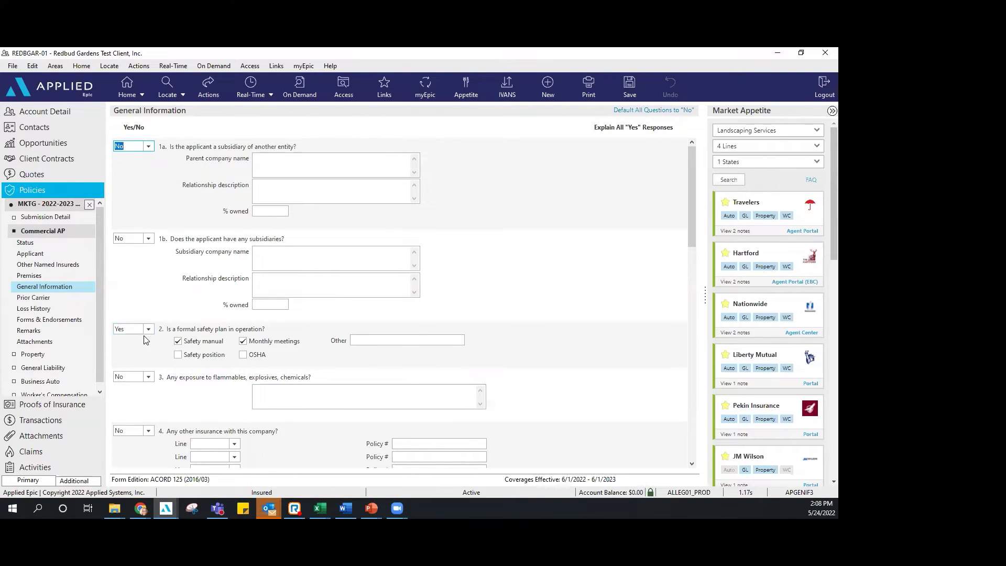
click(68, 298)
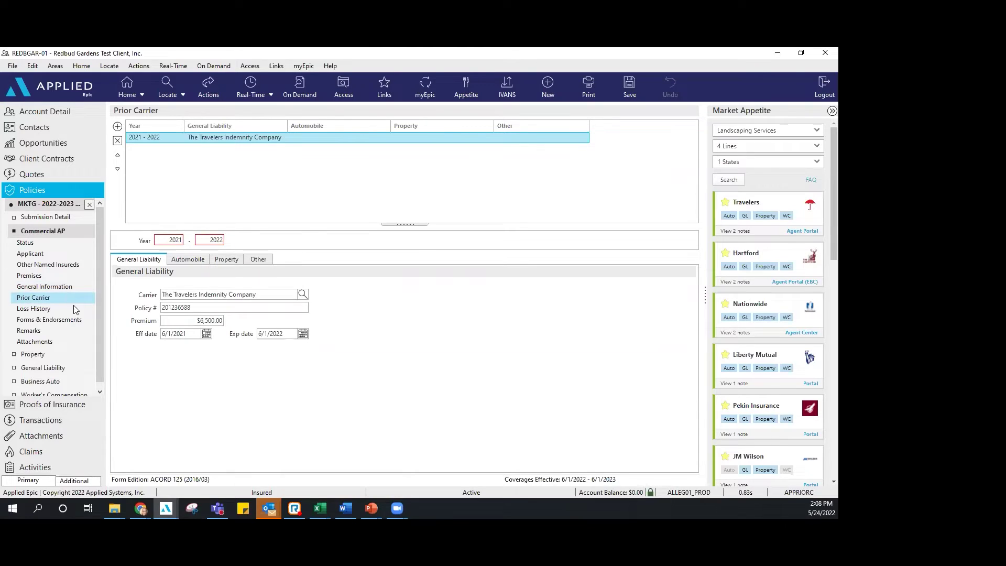
click(192, 262)
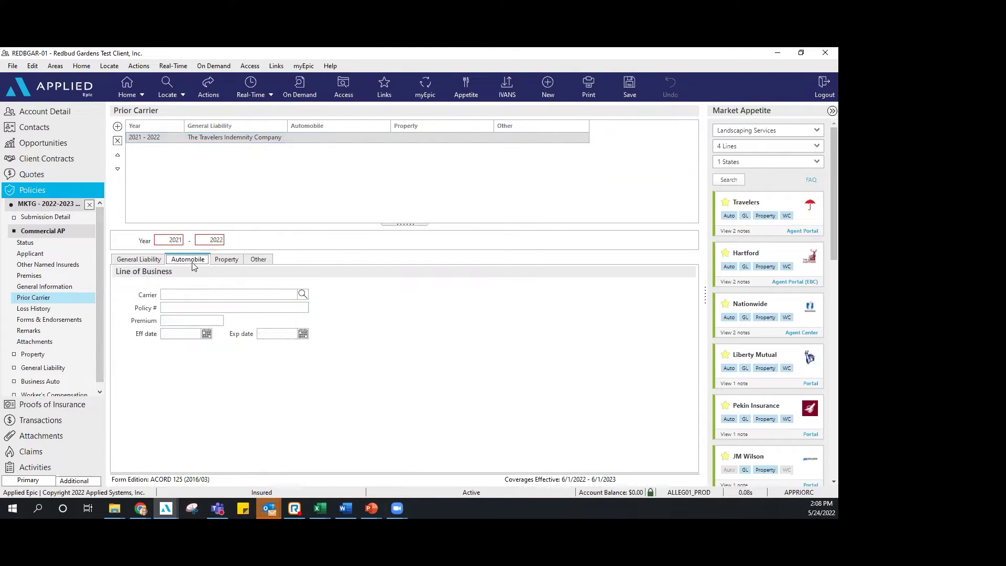
key(Right)
key(Right)
click(139, 259)
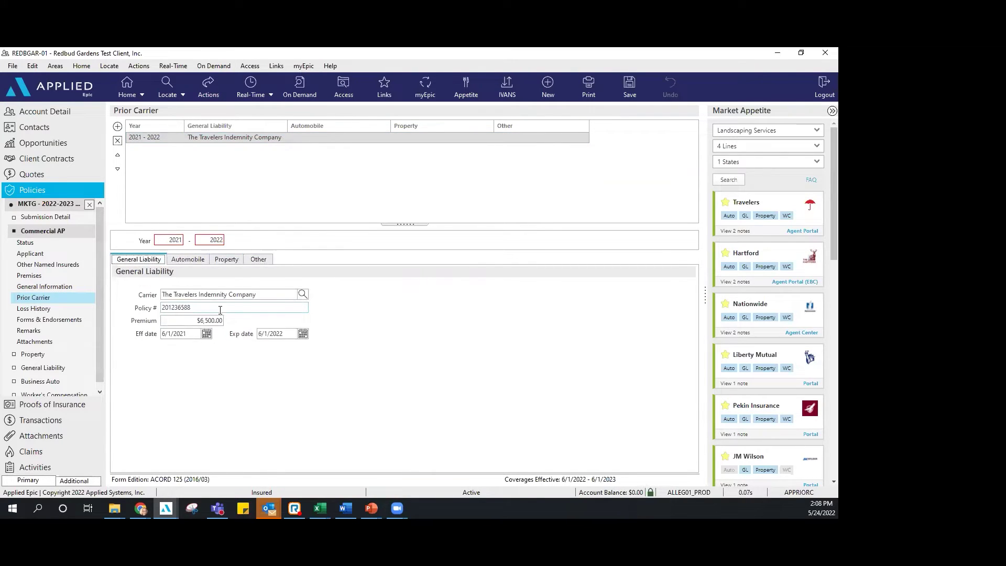
scroll(58, 318, down, 1)
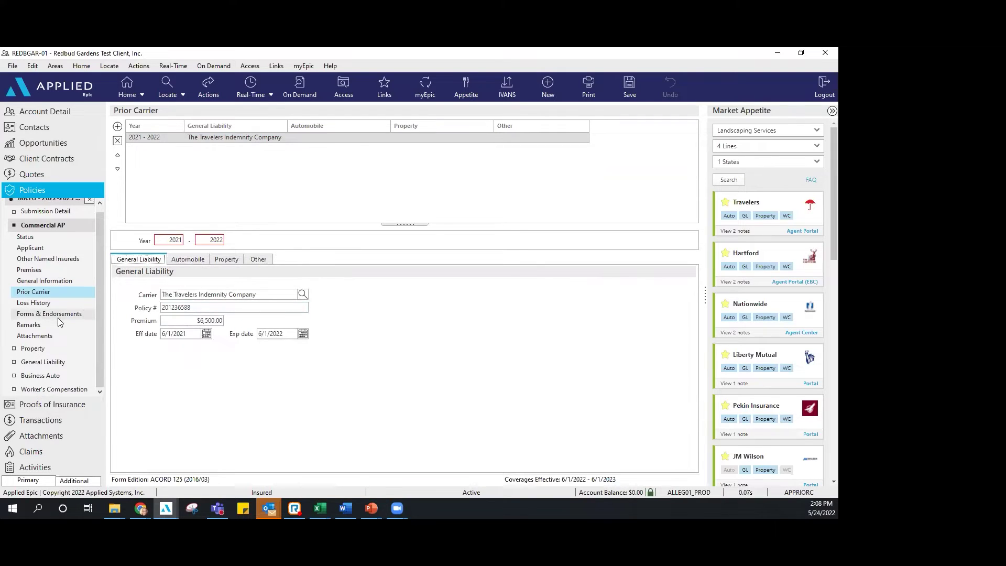
click(55, 335)
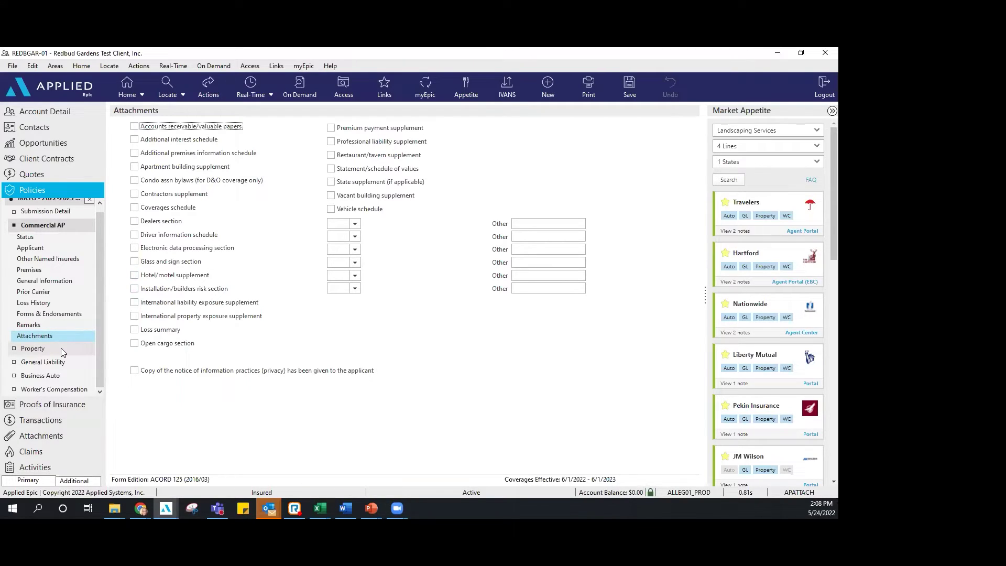
Step: Review the Property application's premises, subjects of insurance, business income, value reporting and additional interests
click(40, 348)
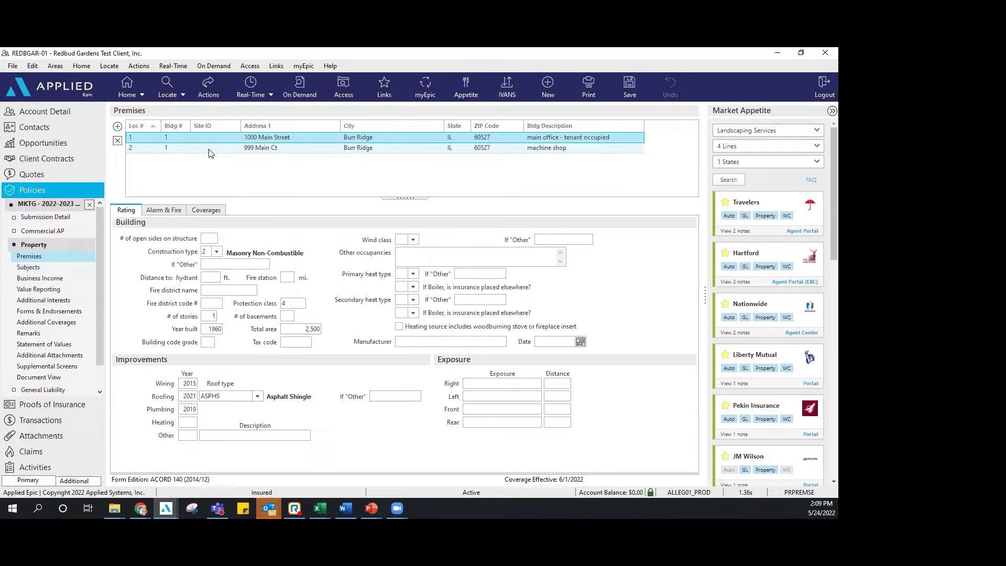
click(52, 267)
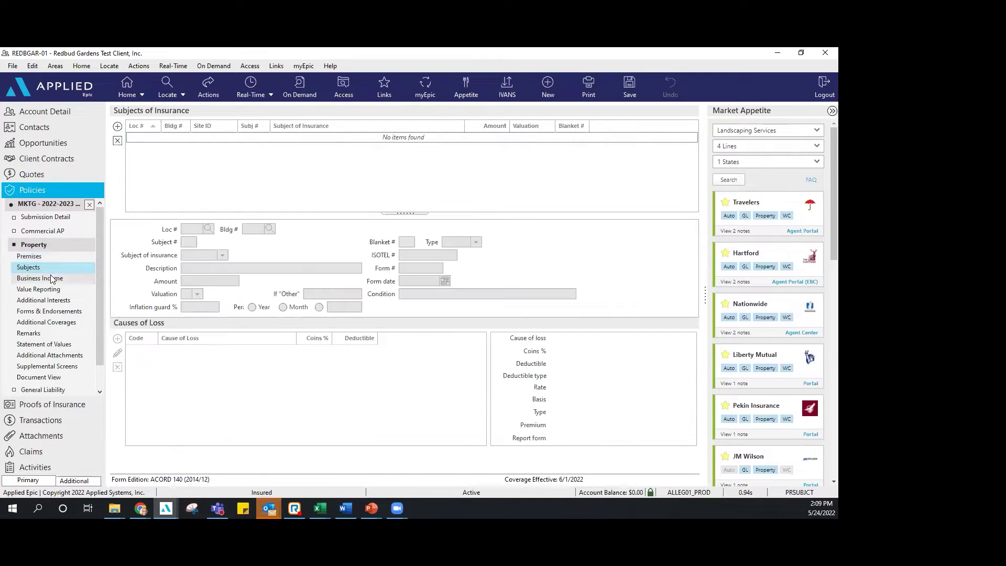
click(50, 278)
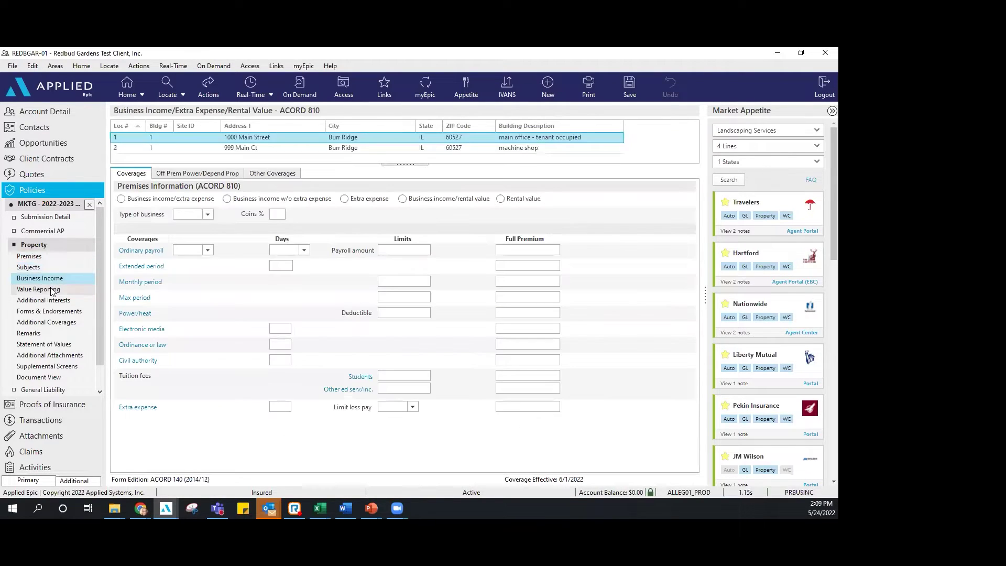
click(51, 289)
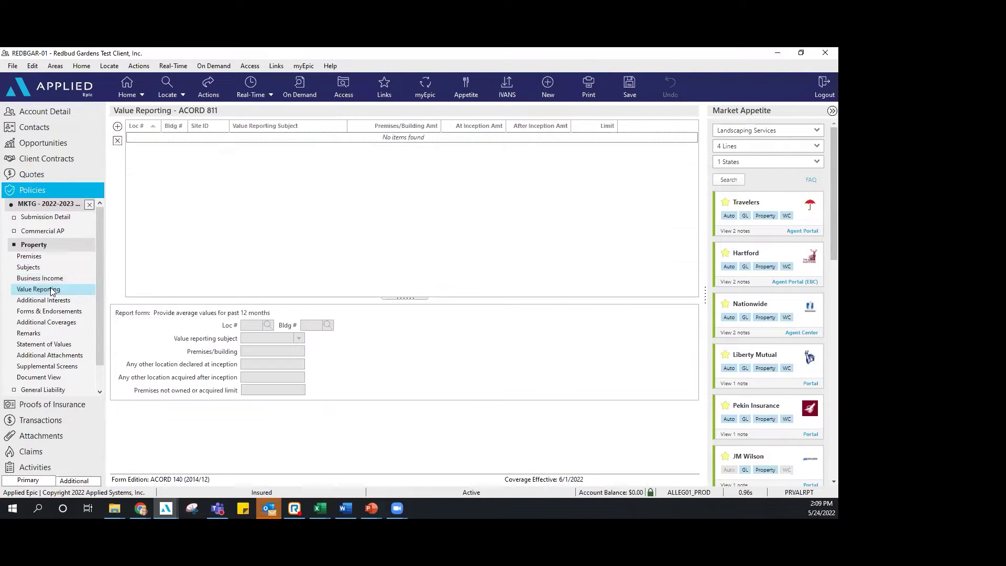
click(55, 303)
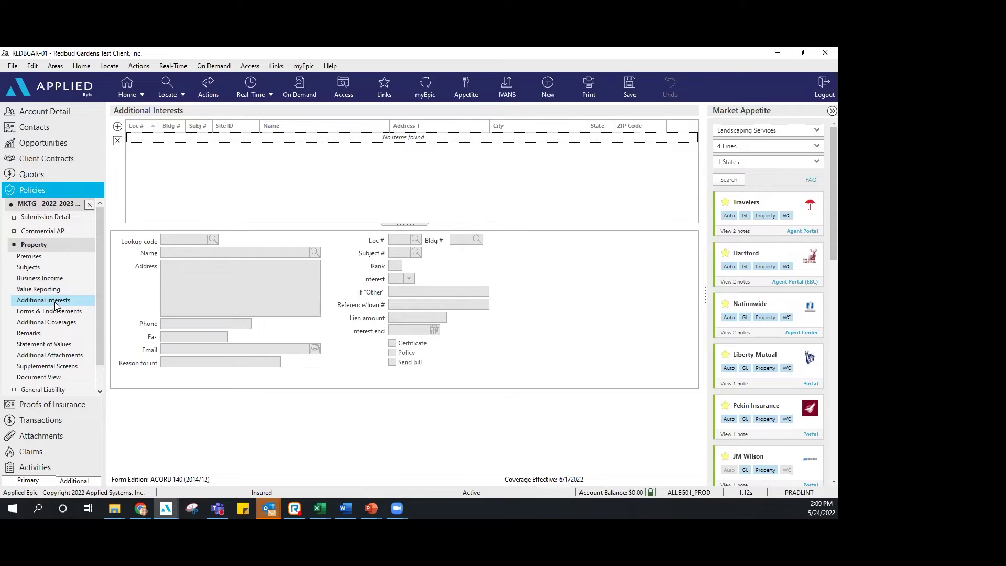
Step: Review the General Liability application's coverage limits, forms and endorsements, and schedule of hazards
click(43, 389)
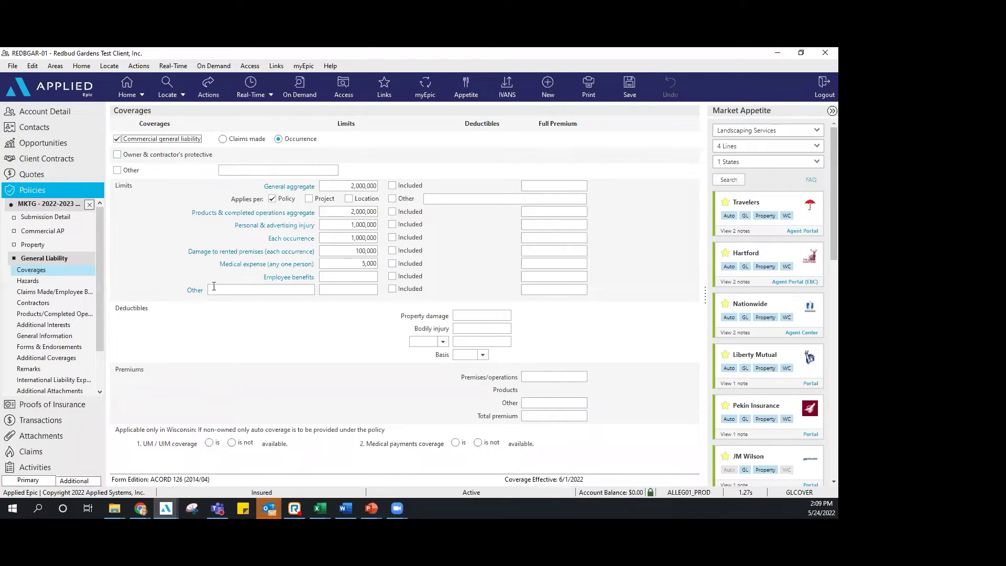
scroll(73, 315, down, 1)
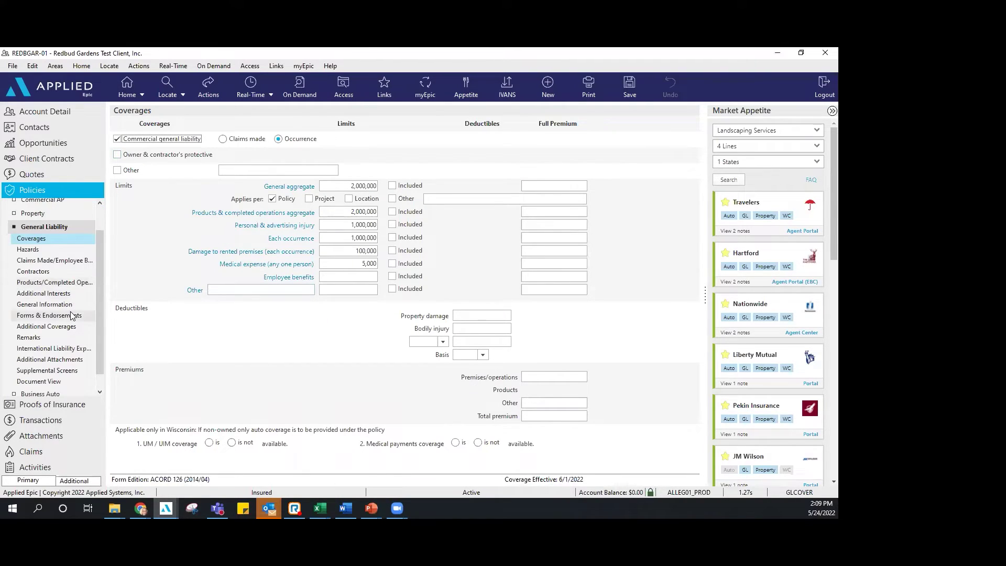
click(73, 314)
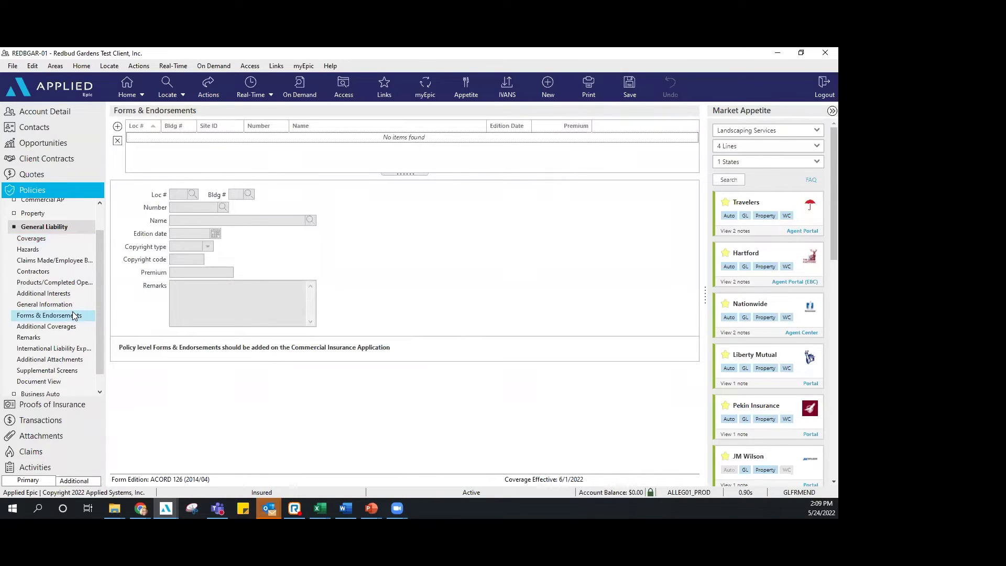
click(44, 238)
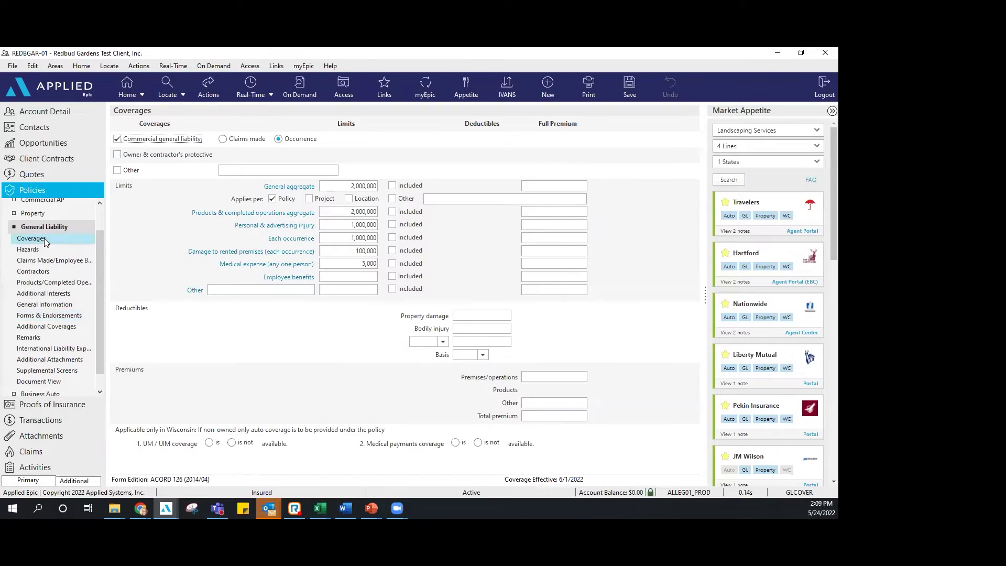
click(42, 250)
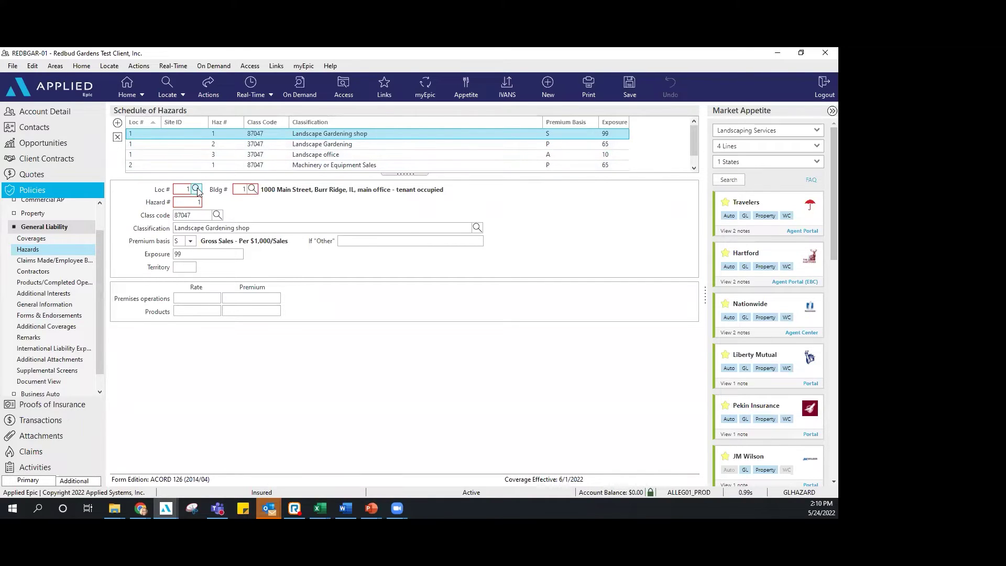
Step: Look up class codes by the description "landscape" and assign 87047 Landscape Gardening to hazard 1 at location 1
click(217, 215)
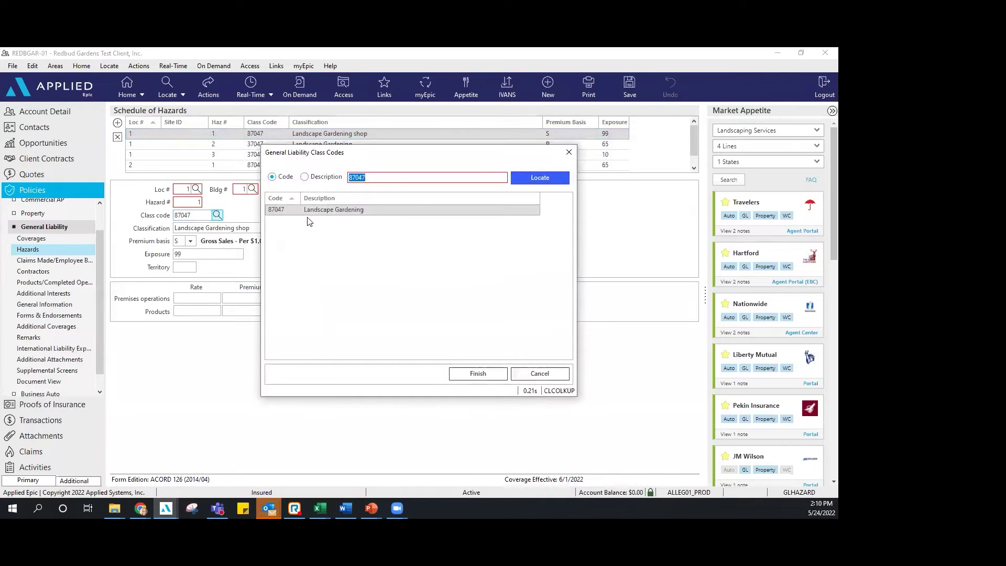
click(305, 177)
text(landa)
key(BackSpace)
text(scape)
key(Return)
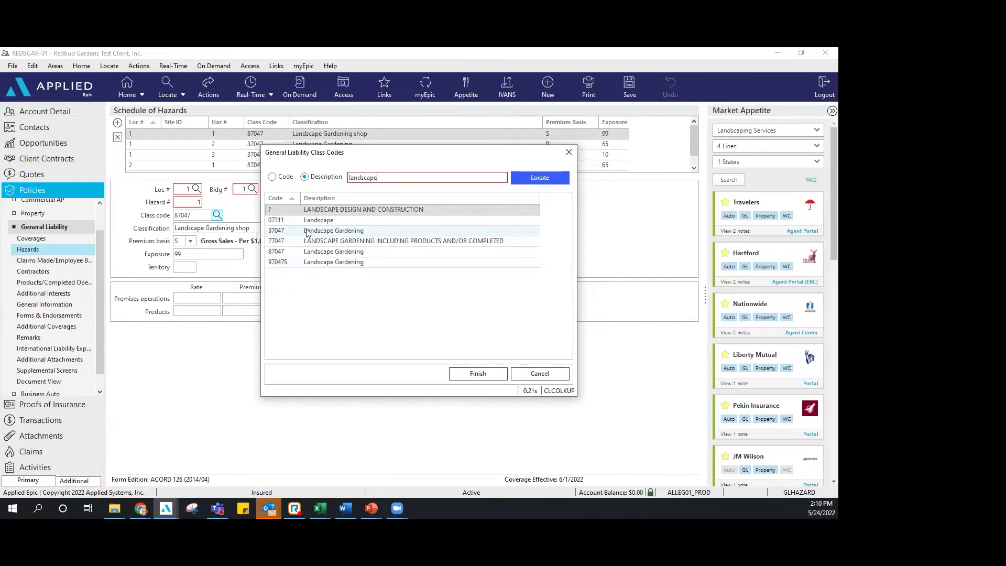
click(325, 252)
click(478, 373)
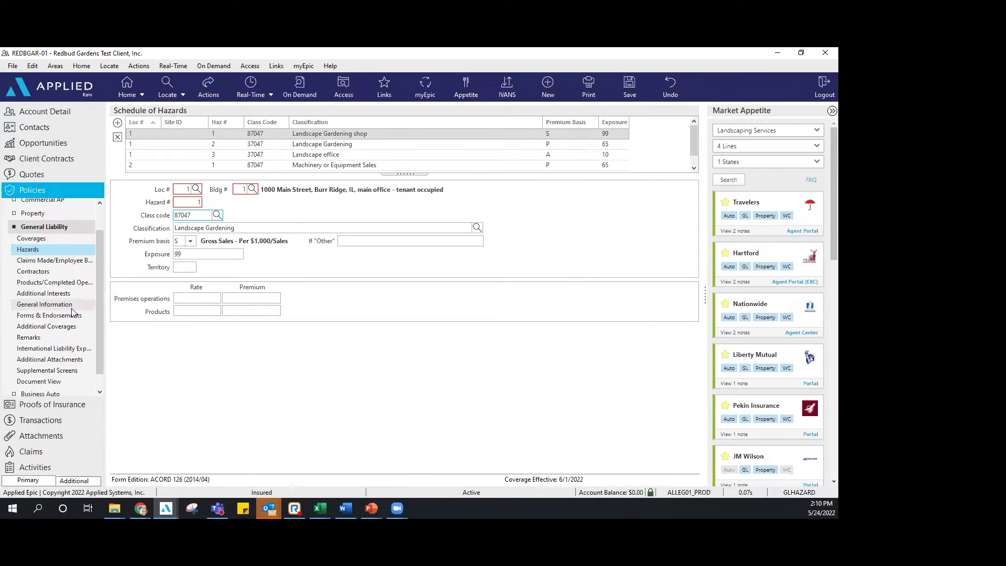
Step: Revisit the Property application's additional interests and the Commercial AP section's attachments checklist
scroll(72, 312, down, 1)
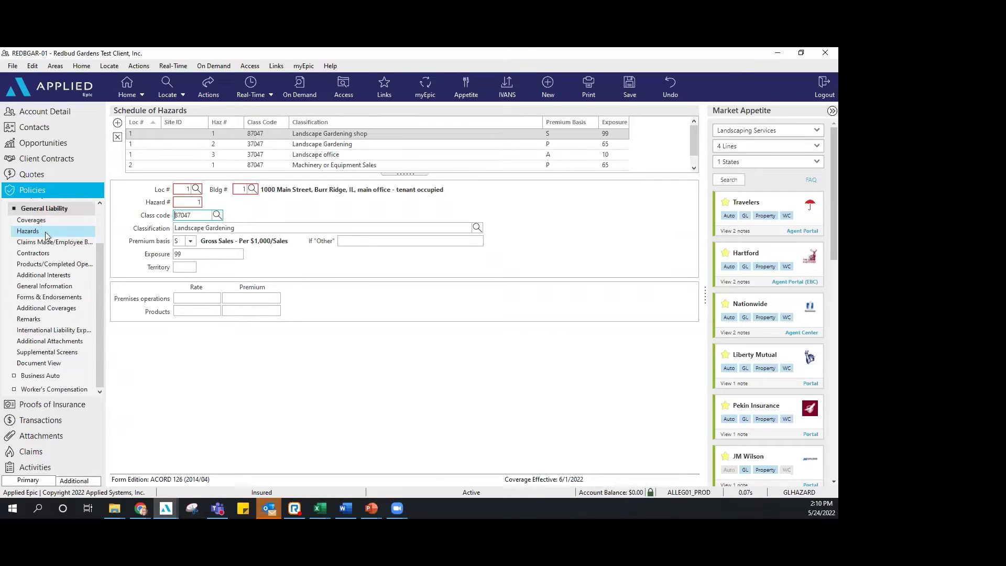
drag(99, 252, 105, 224)
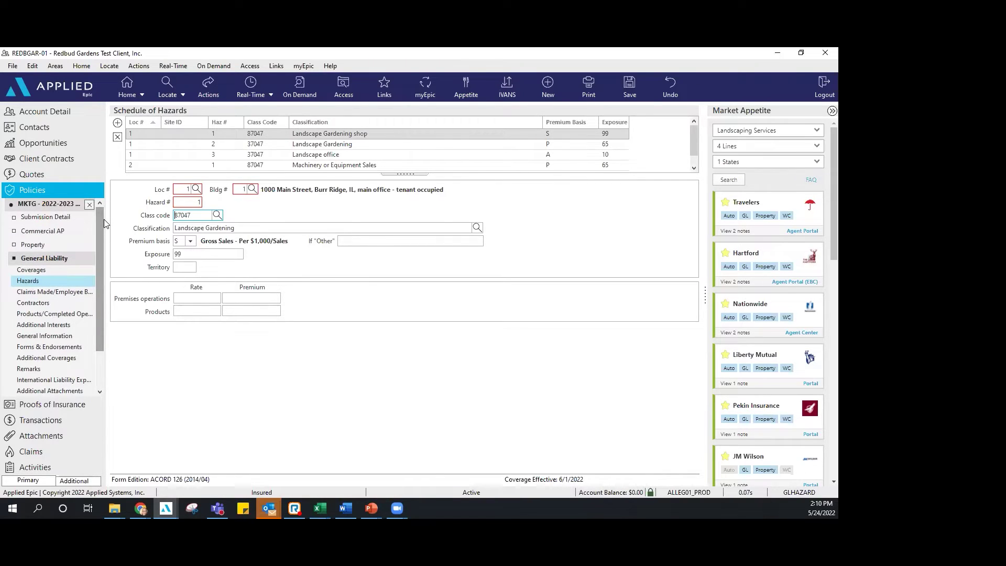
click(65, 244)
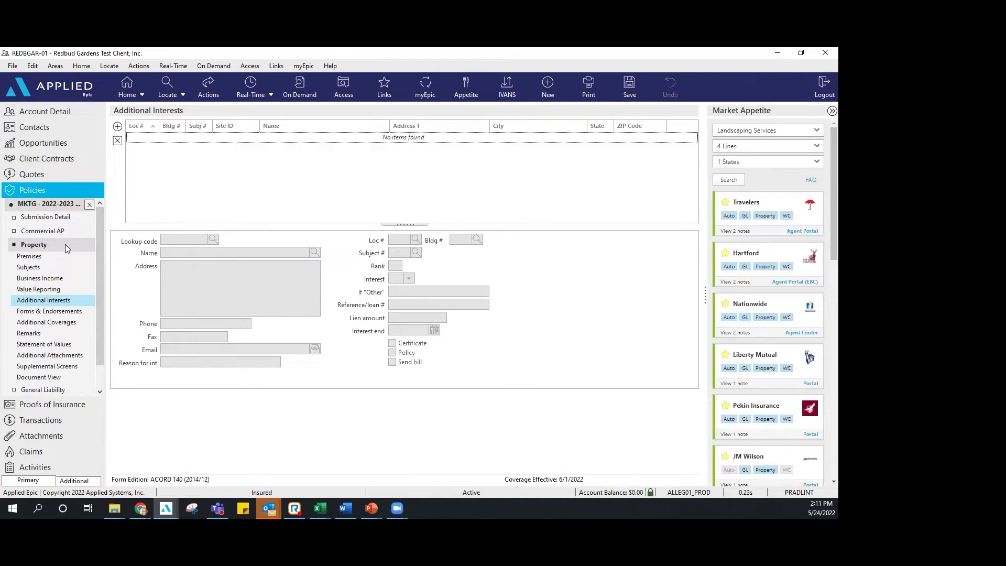
click(65, 233)
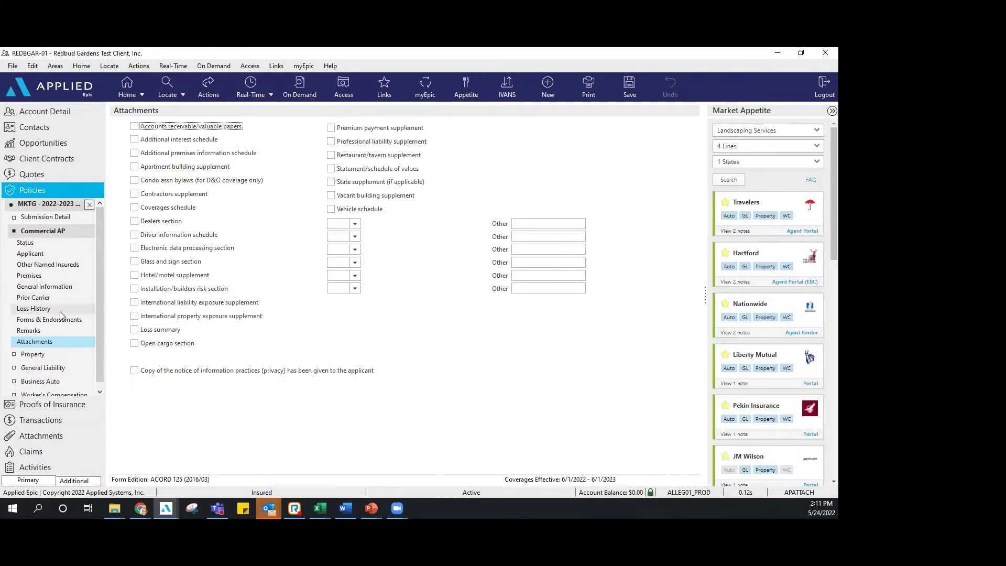
scroll(59, 311, down, 1)
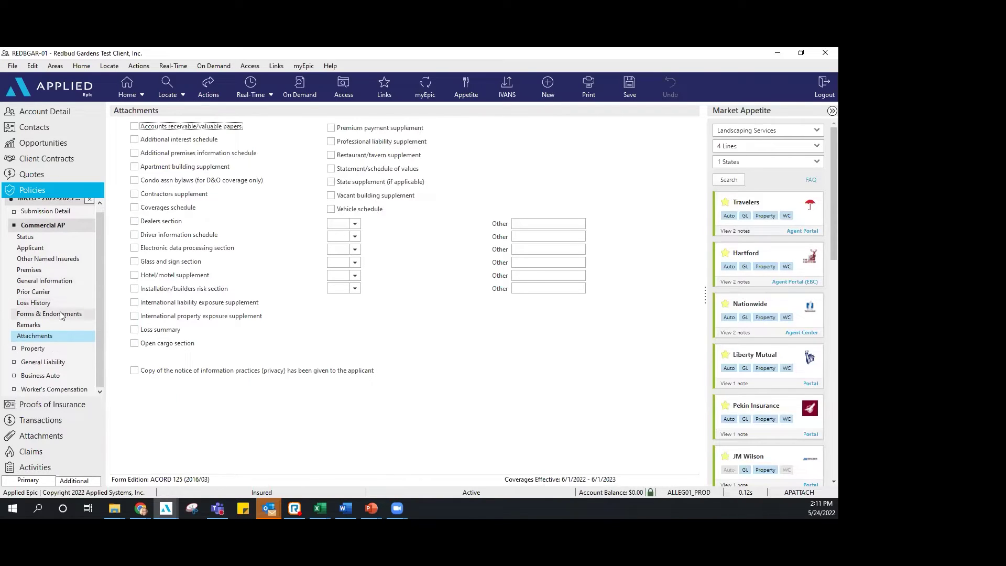
click(36, 349)
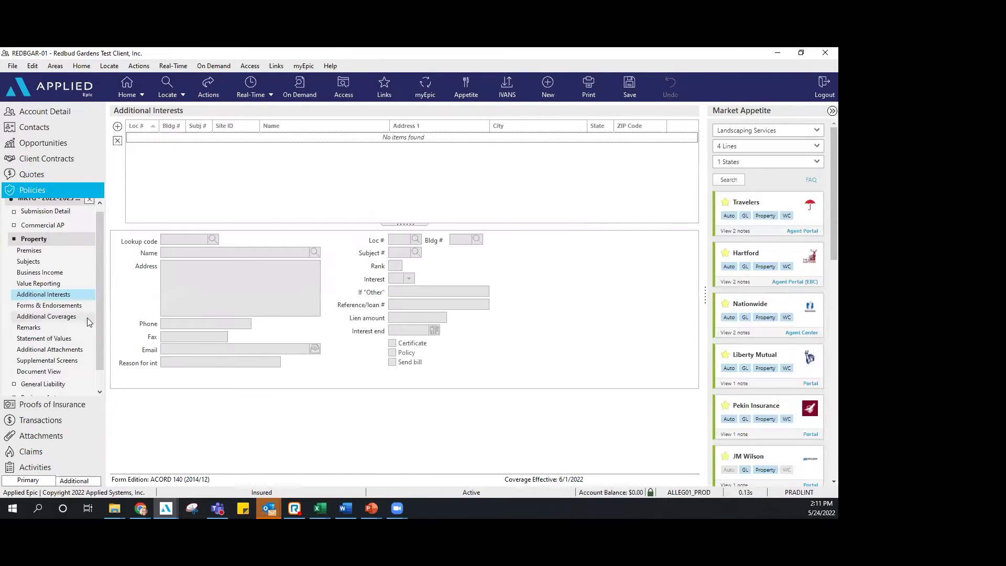
Step: Examine the Property application's business income coverages, off-premises power and dependent property options, and other coverages
click(55, 272)
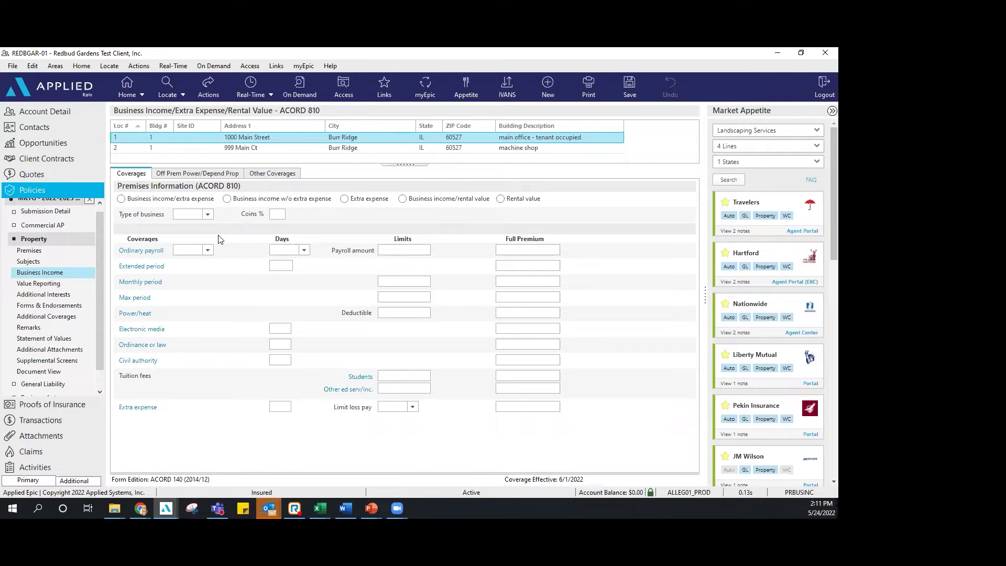
click(210, 176)
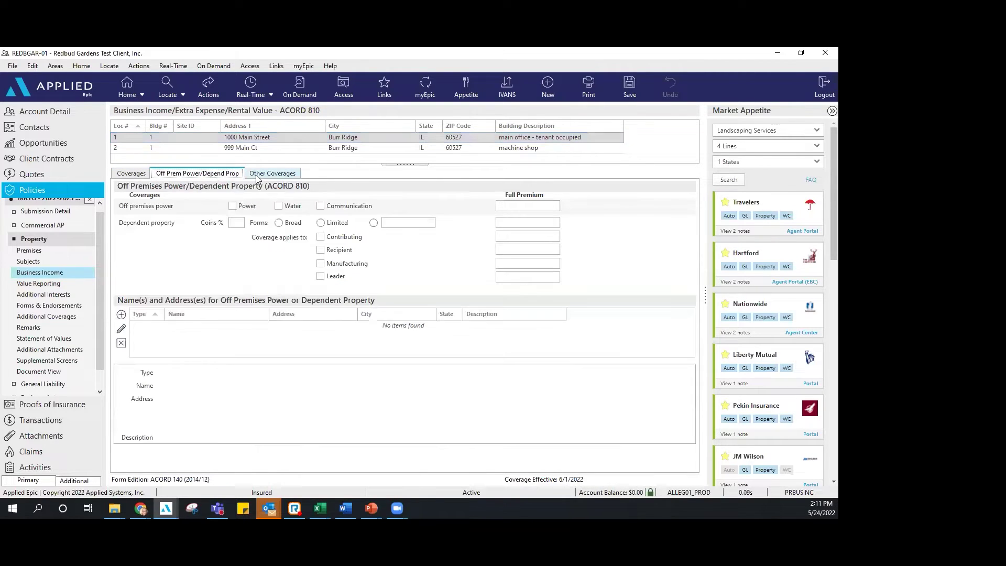
click(257, 175)
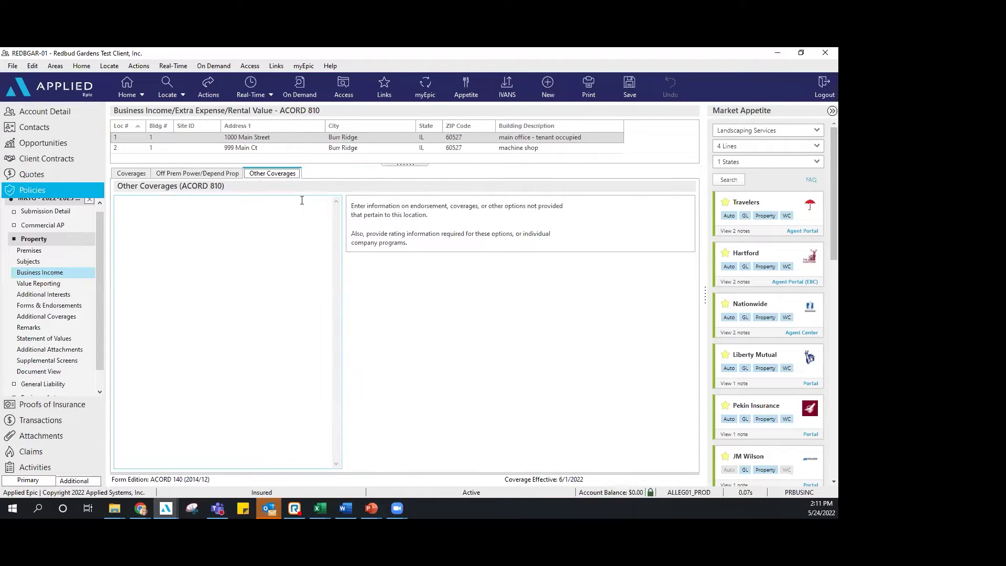
click(140, 173)
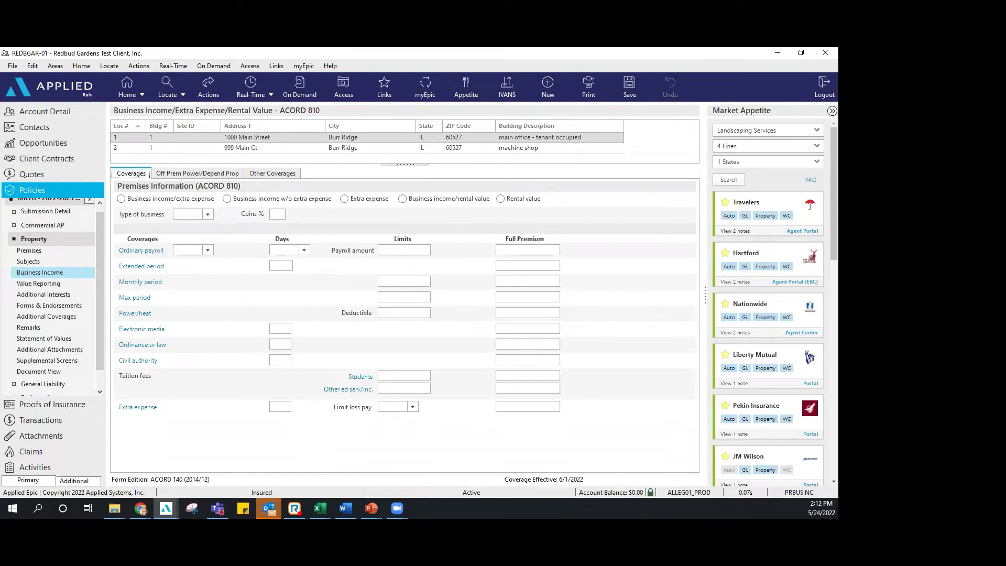
click(59, 261)
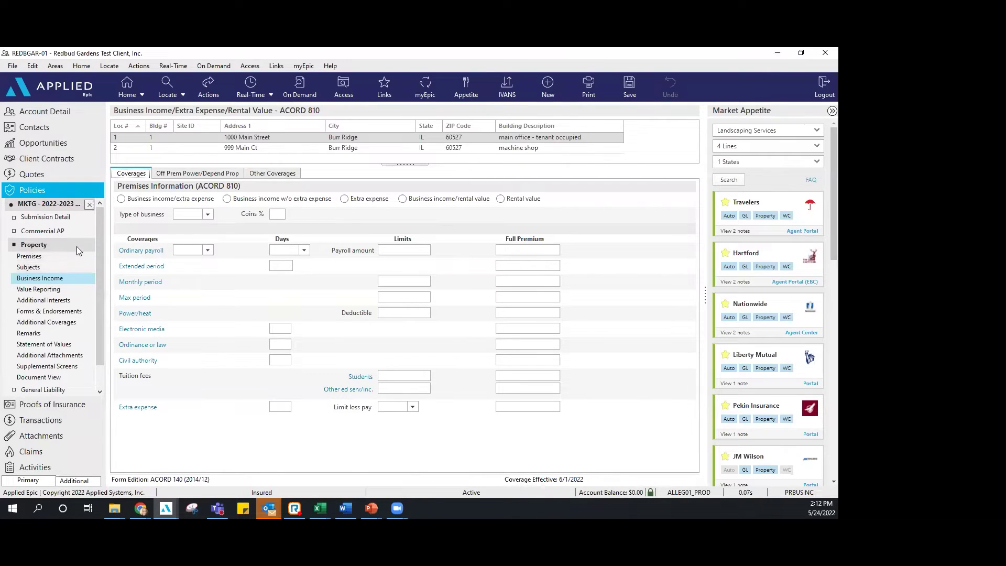
Step: Open the BTISIN carrier submission, check which master submission lines can be added, and view its Business Auto line
click(76, 188)
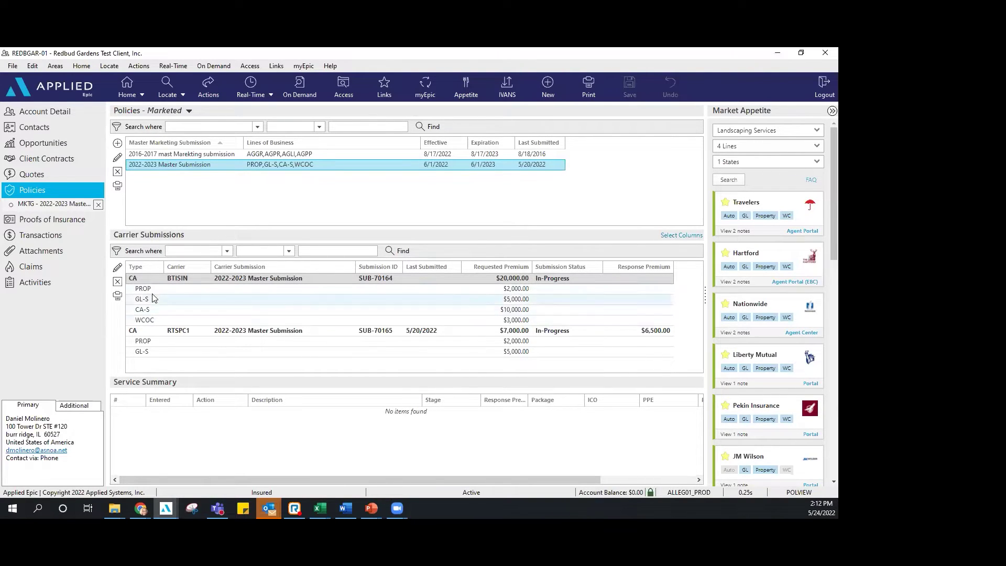
click(117, 268)
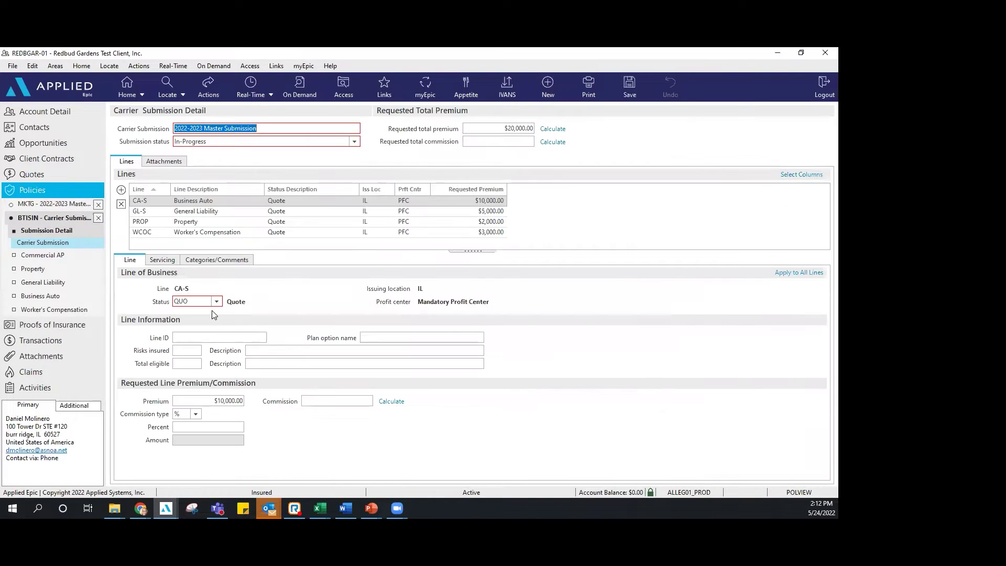
click(127, 190)
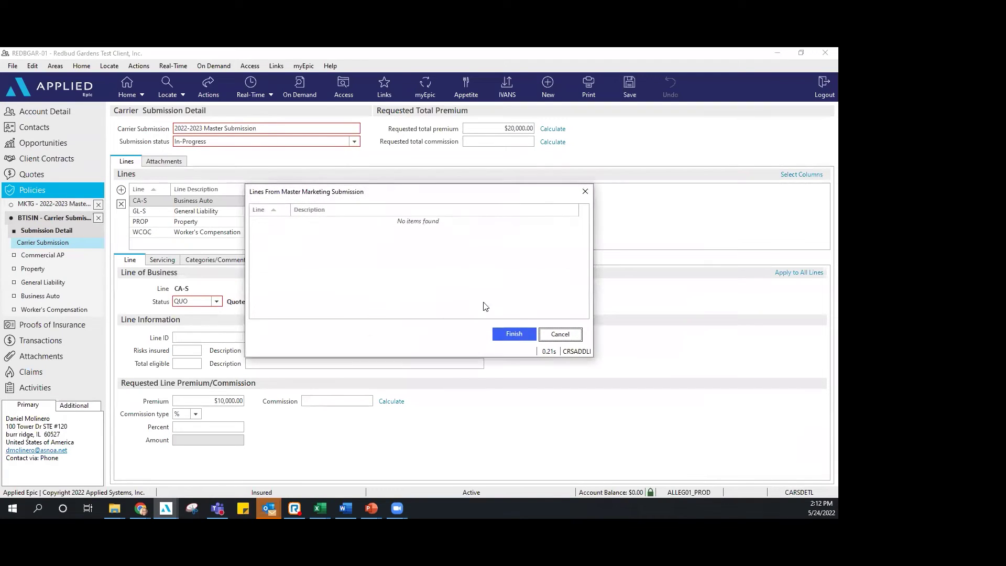
click(560, 333)
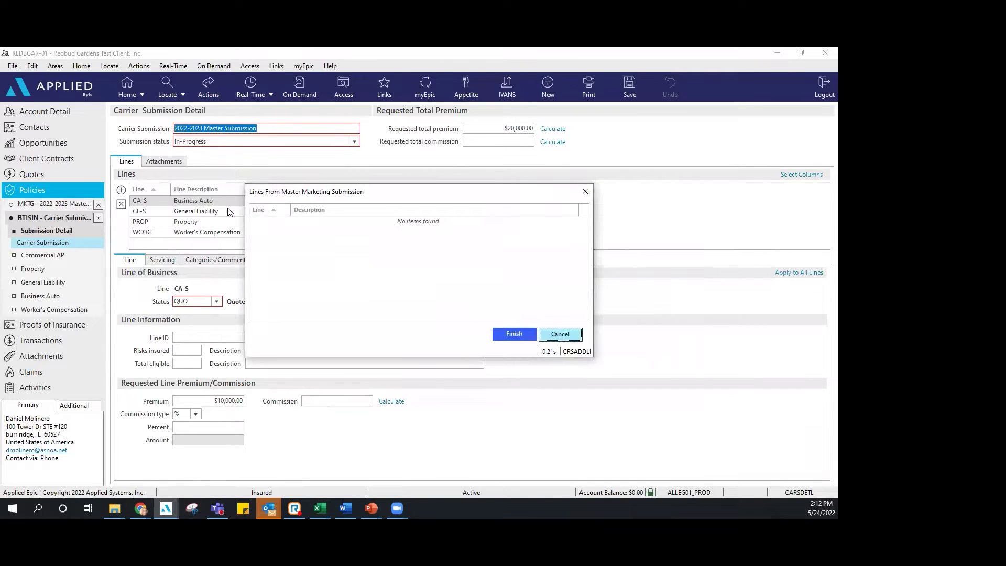
click(145, 201)
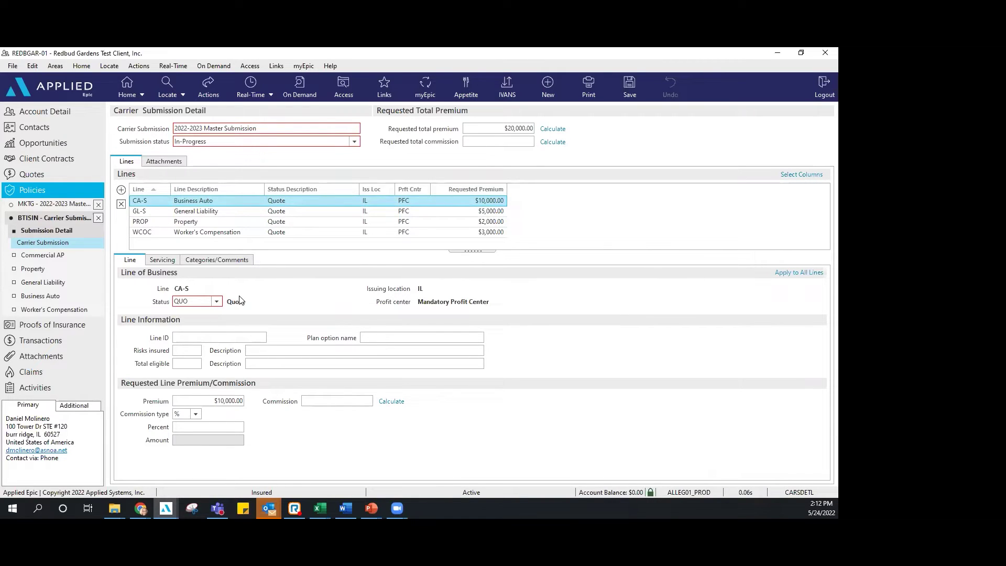
Step: Choose business income/extra expense for location 1 in the master submission, and view the Property premises in the BTISIN carrier submission
click(99, 218)
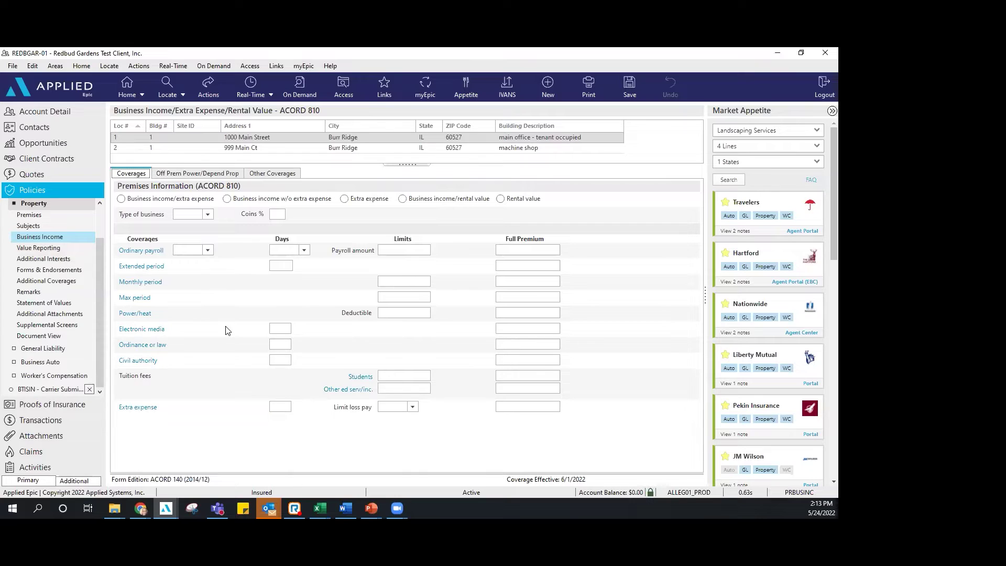
click(122, 199)
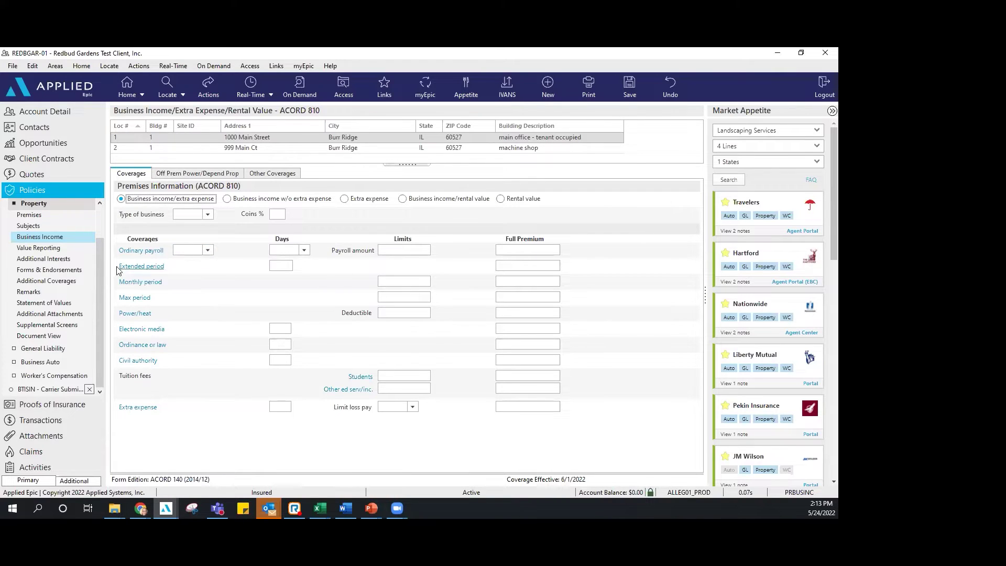
click(52, 389)
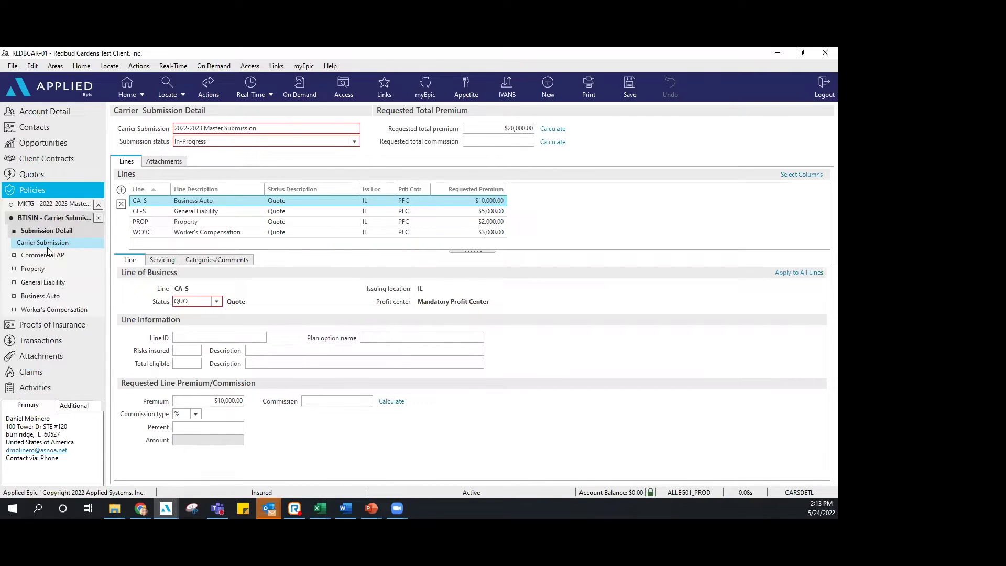
click(63, 269)
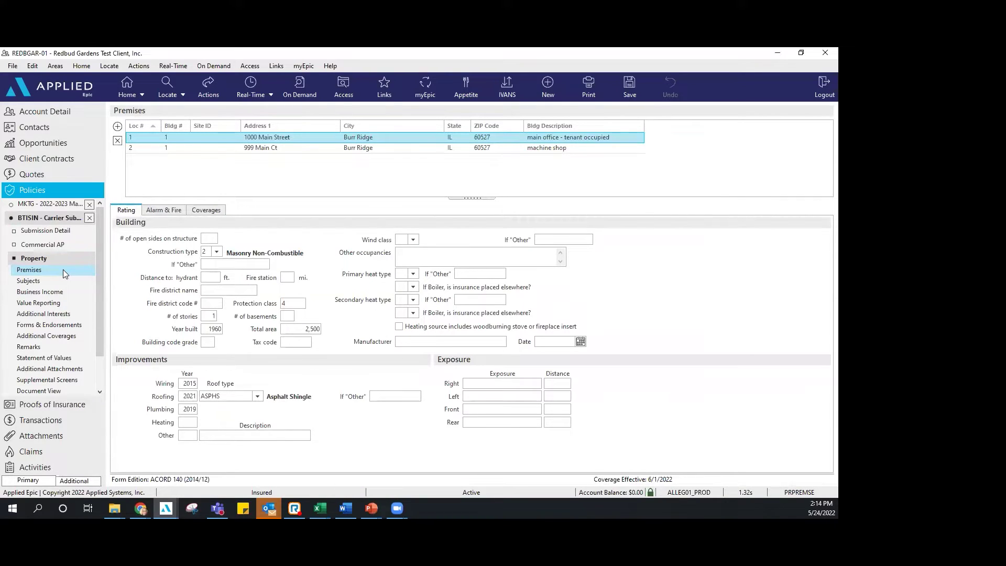
Step: Close the 2022-2023 master submission and return to the client's list of marketed policies
click(81, 191)
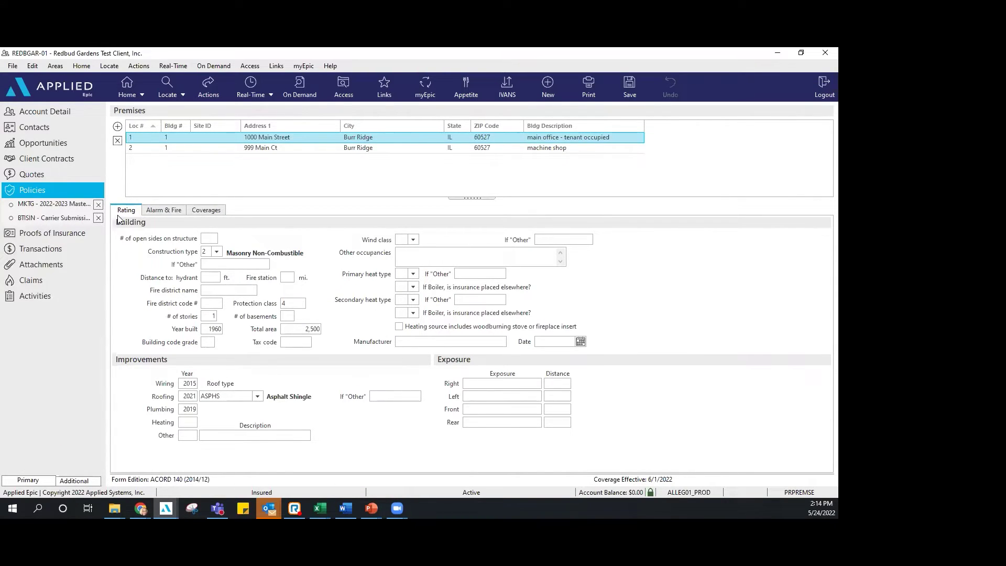
click(98, 217)
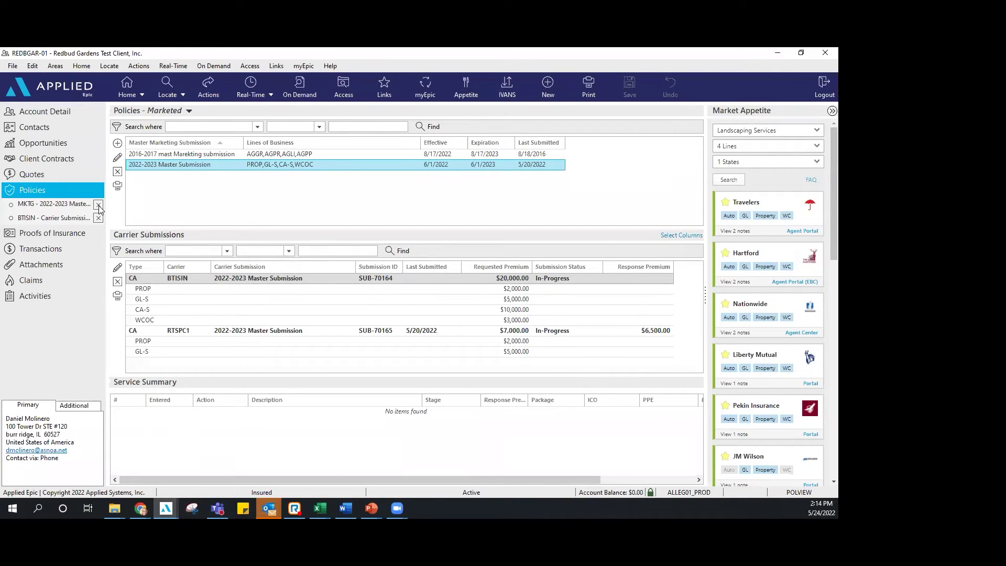
click(77, 233)
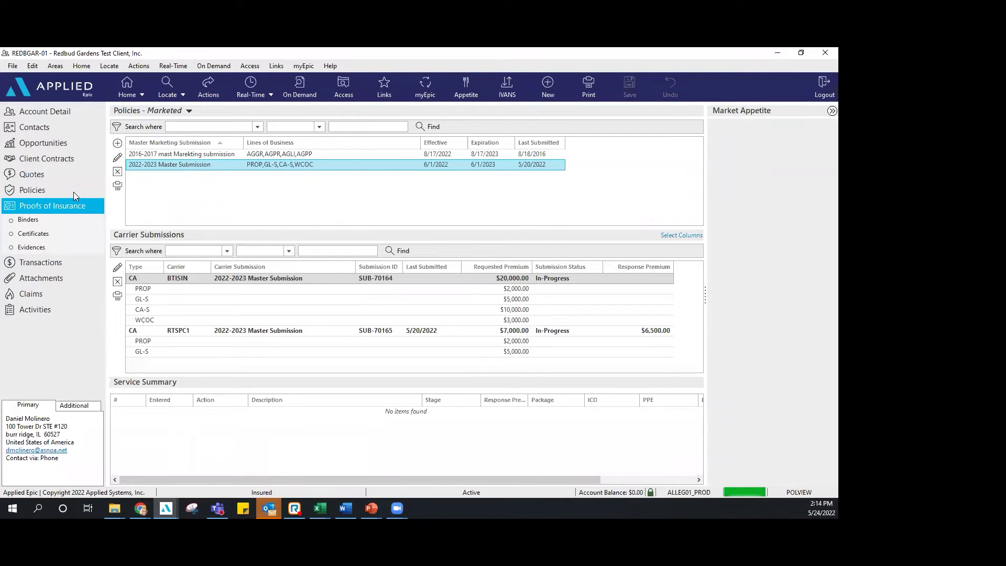
click(73, 190)
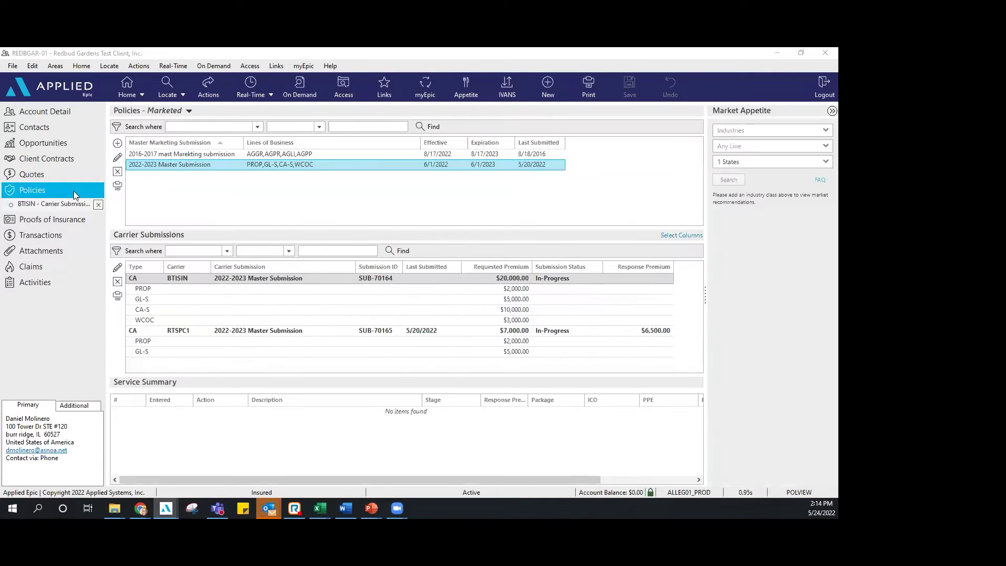
Step: Start a master marketing submission named 2022-2023, effective 5/24/2022 to 5/24/2023, with the Commercial Lines department
click(117, 143)
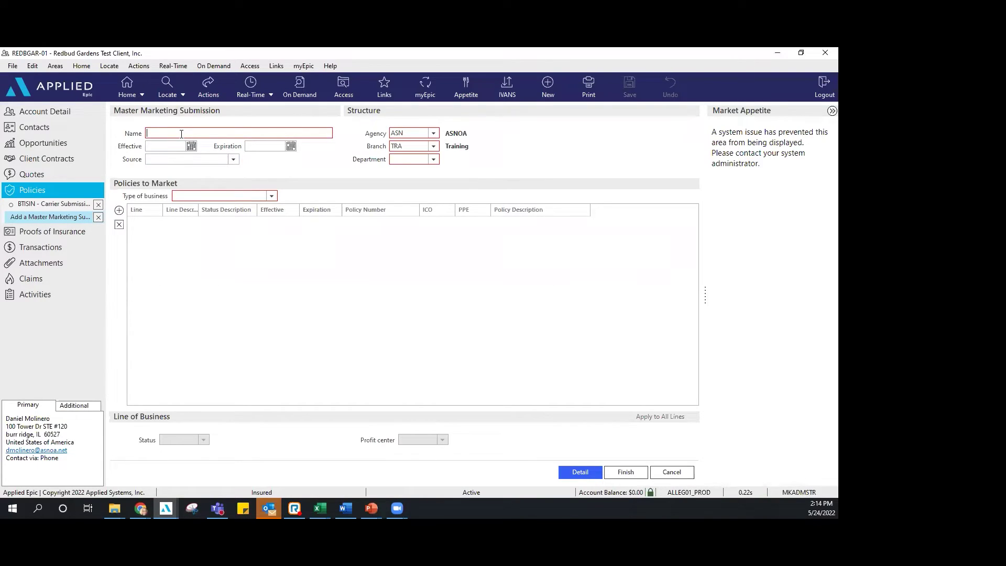
text(2022-2023)
click(184, 146)
click(192, 147)
click(188, 214)
key(Tab)
click(432, 160)
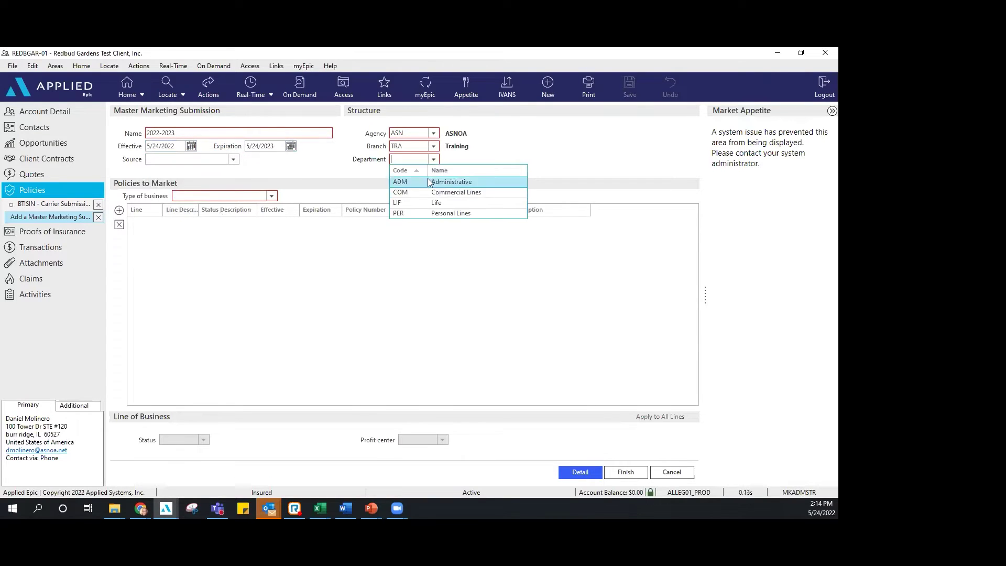
click(427, 193)
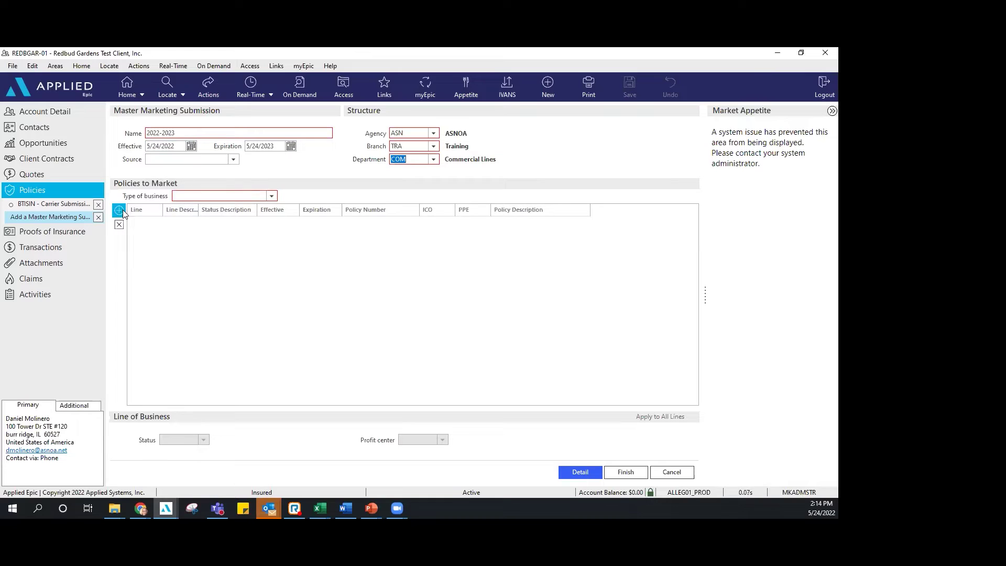
Step: Set the type of business for the policies to market to Commercial Lines
click(271, 196)
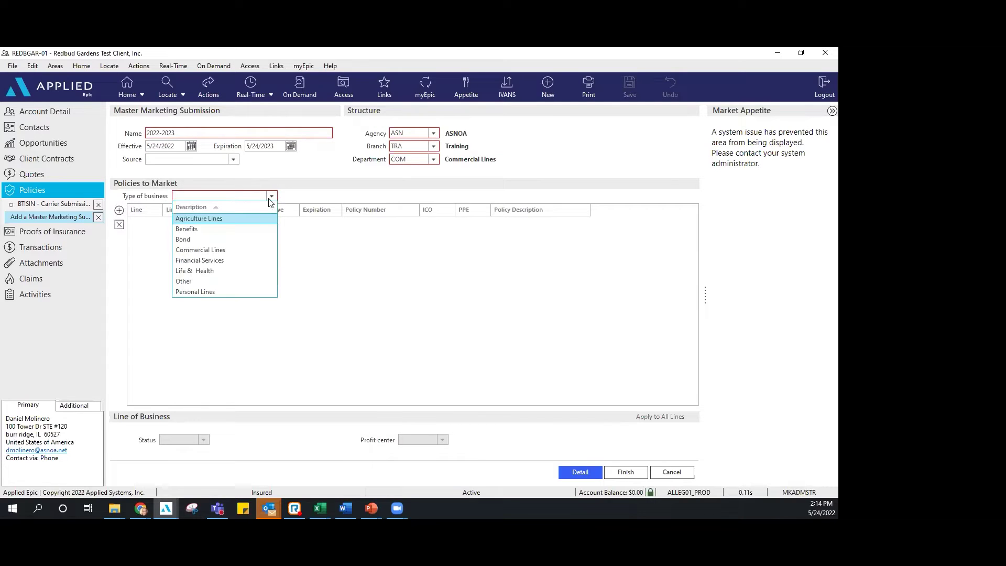
click(226, 250)
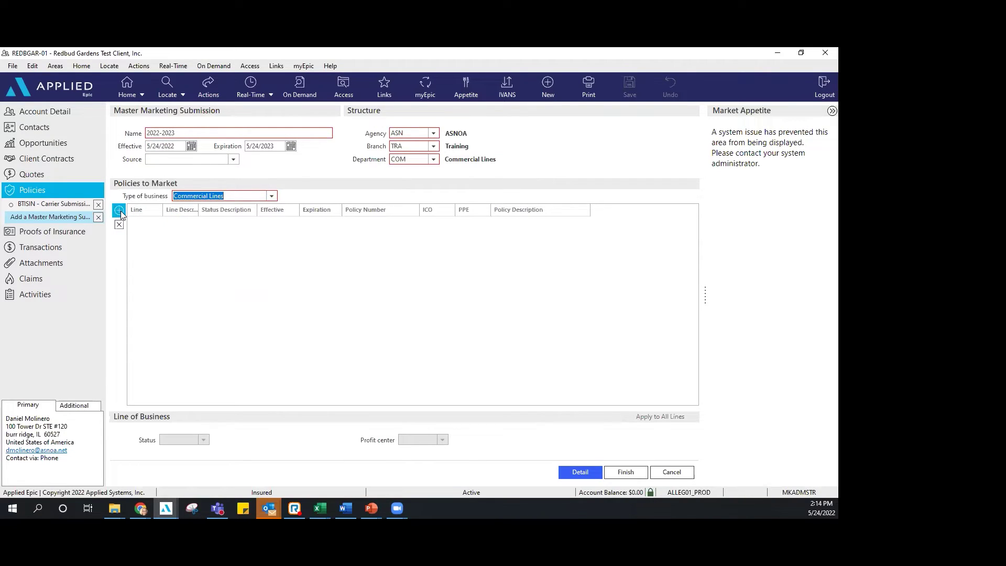
Step: Look at the options for adding a line to the submission, browse the available line codes for a new line, and cancel without adding one
click(119, 210)
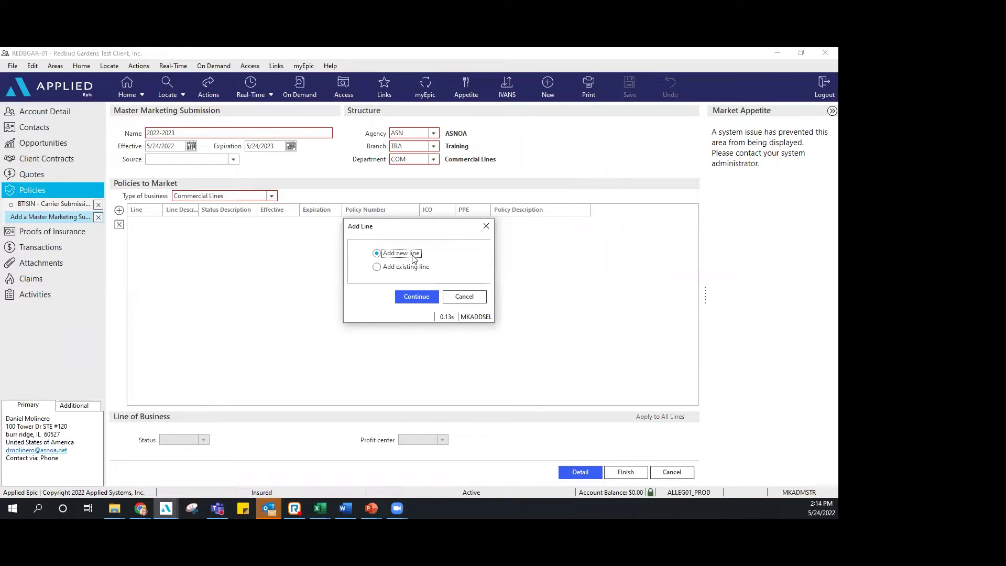
click(377, 268)
click(389, 253)
click(404, 297)
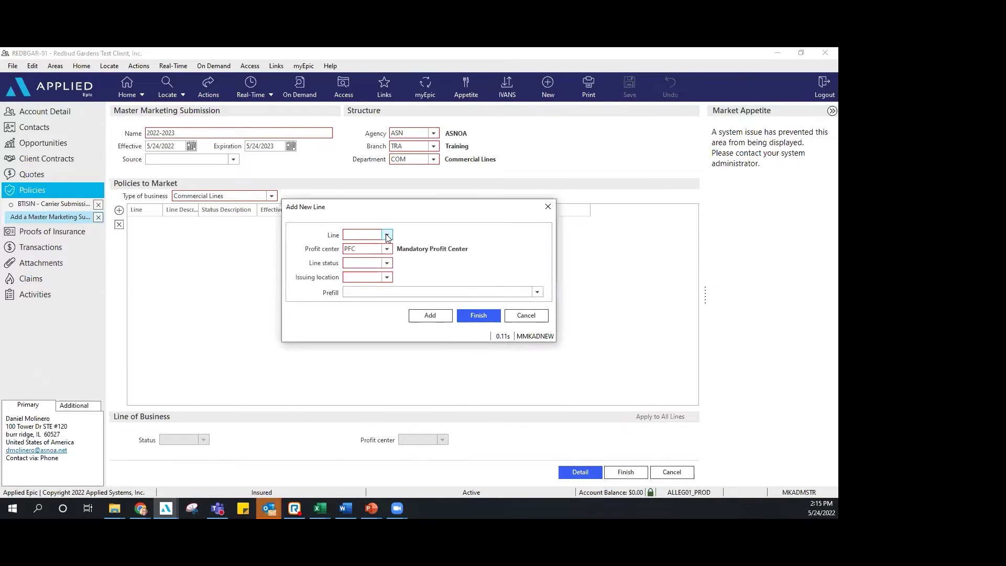
click(387, 235)
scroll(390, 299, down, 6)
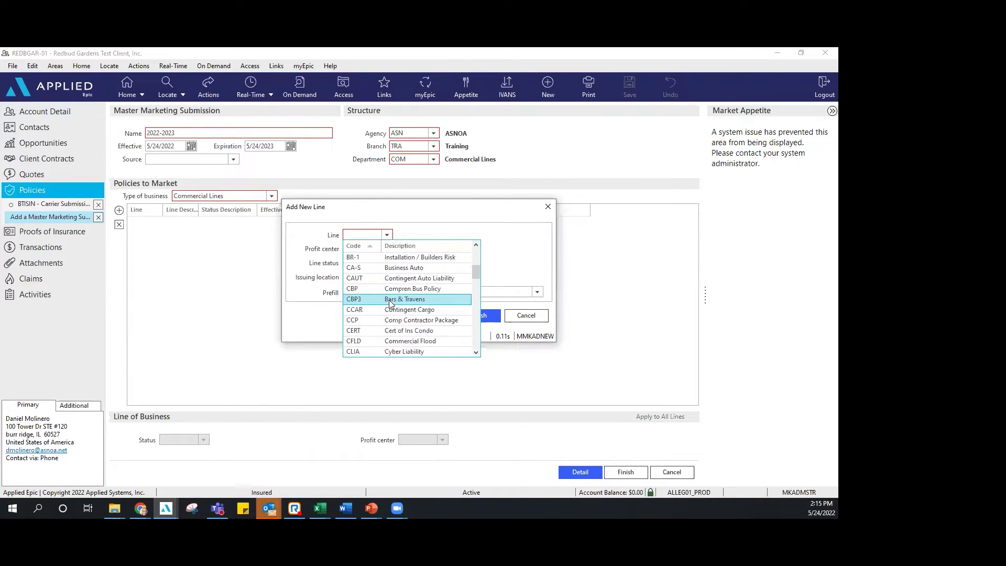
scroll(390, 303, down, 10)
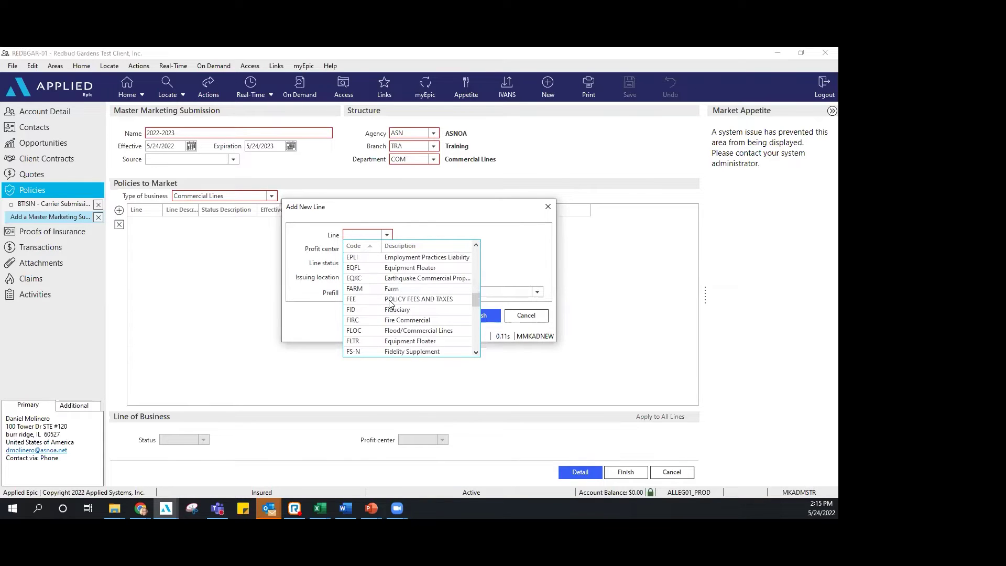
scroll(390, 303, down, 8)
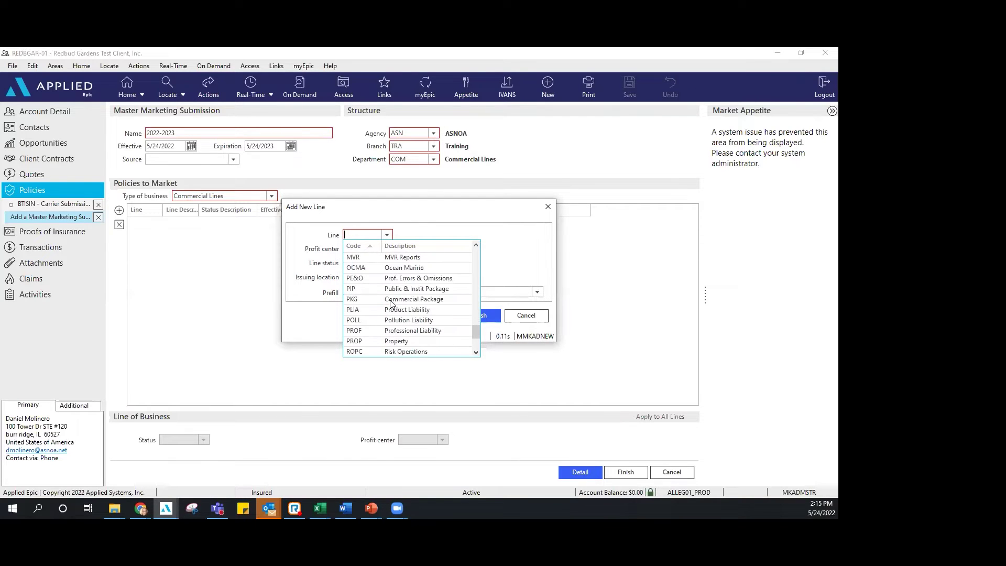
click(501, 268)
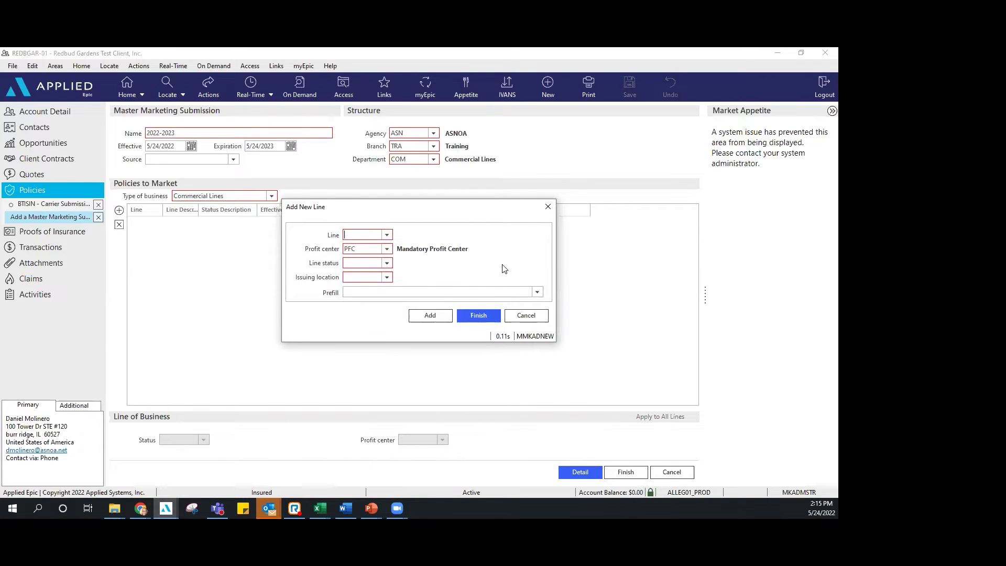
click(526, 315)
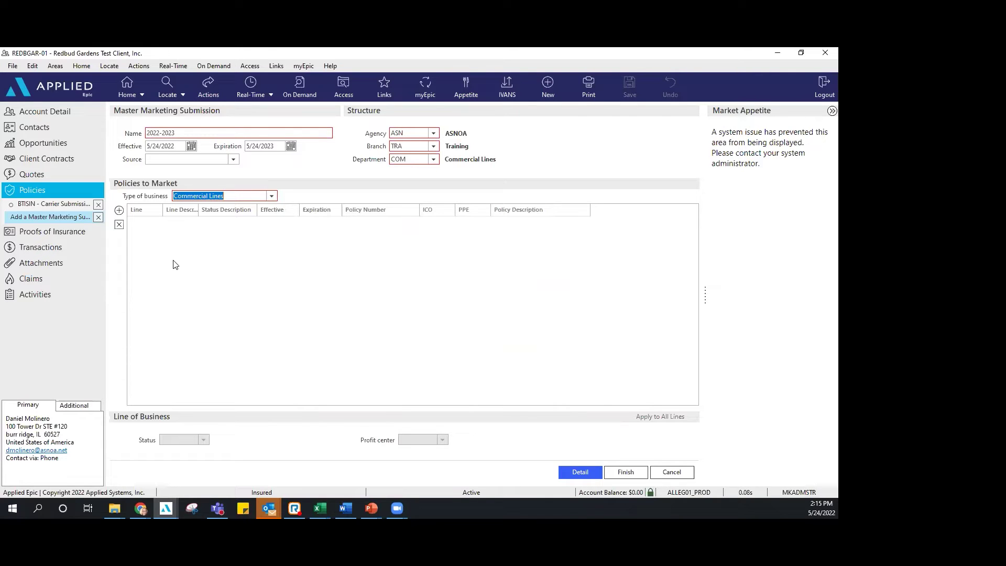
Step: From the BTISIN carrier submission, search market appetite for Landscaping Services in Illinois
click(62, 203)
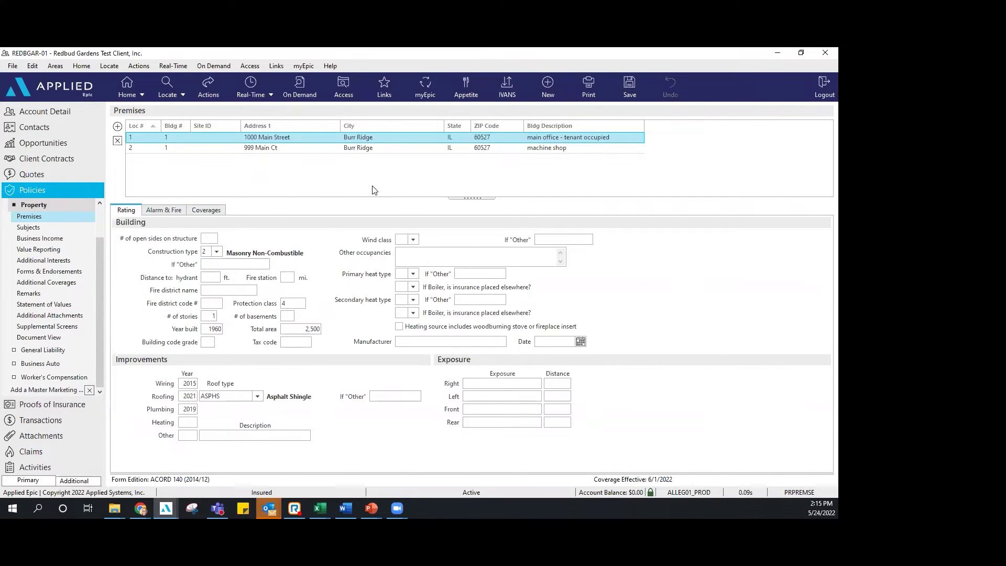
click(467, 90)
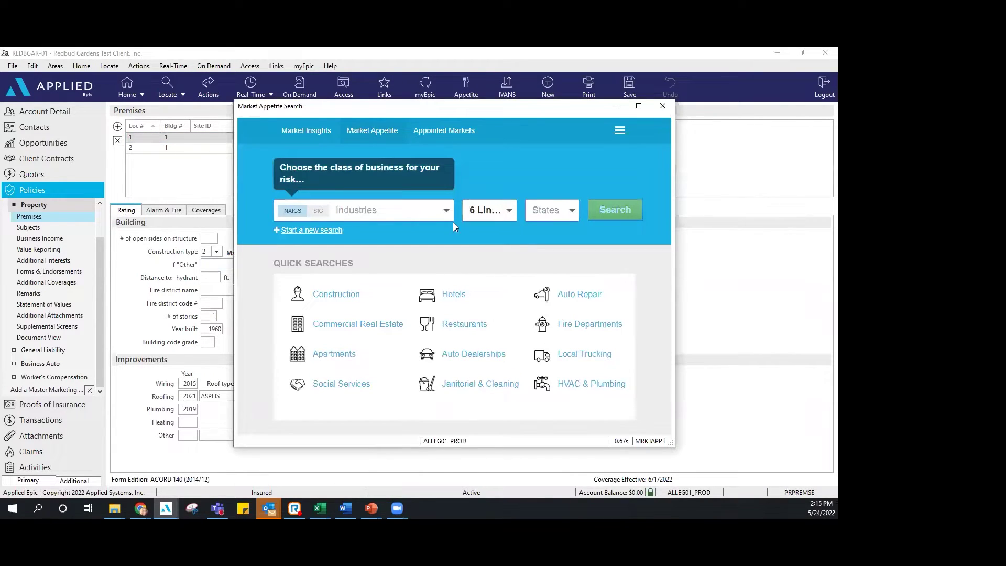
click(403, 216)
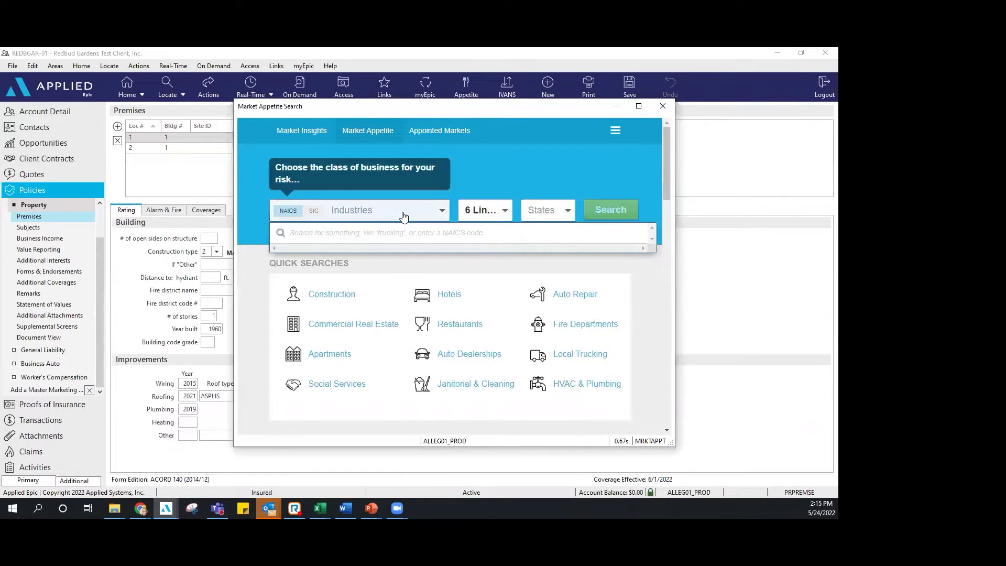
text(landscape)
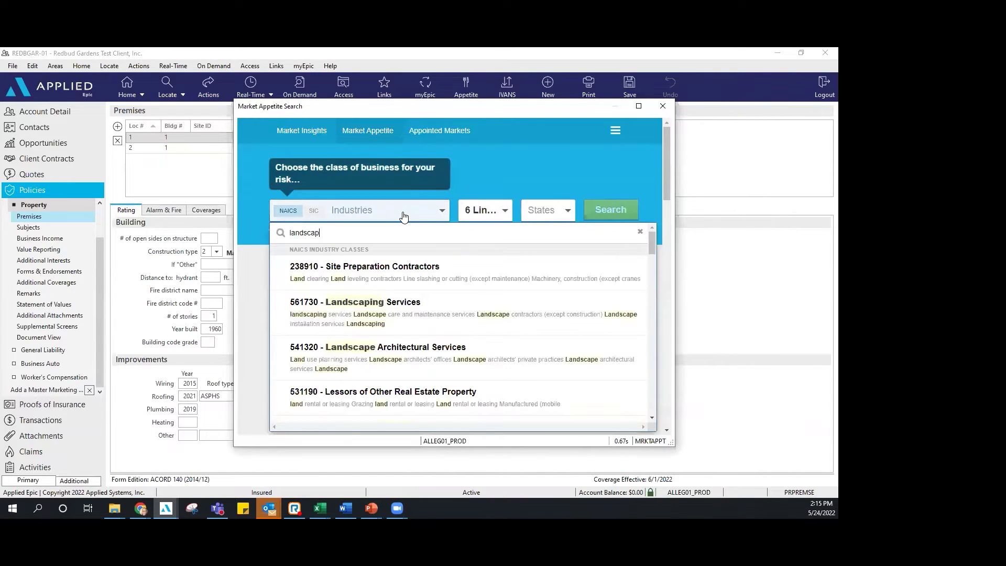
click(402, 267)
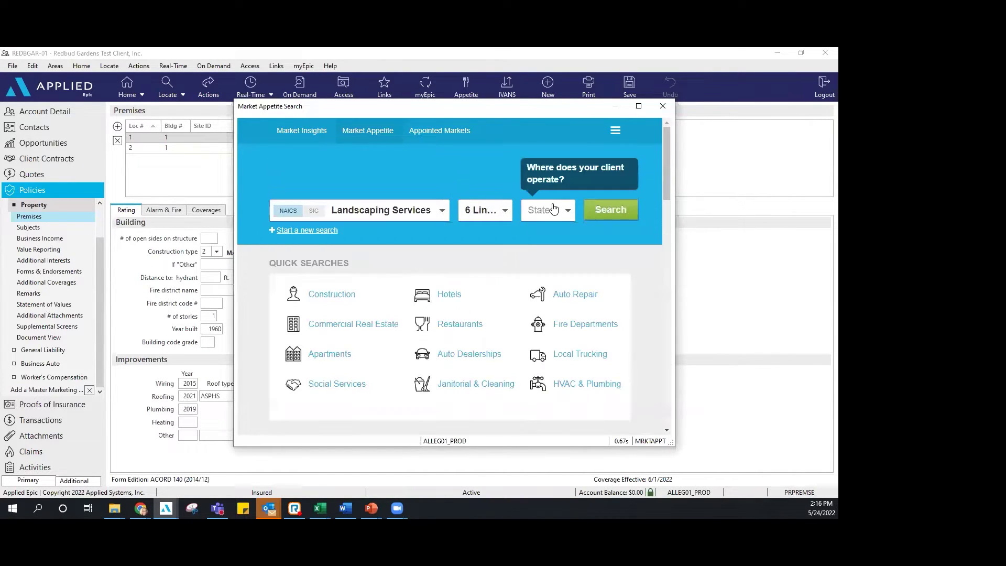
click(555, 214)
scroll(539, 294, down, 5)
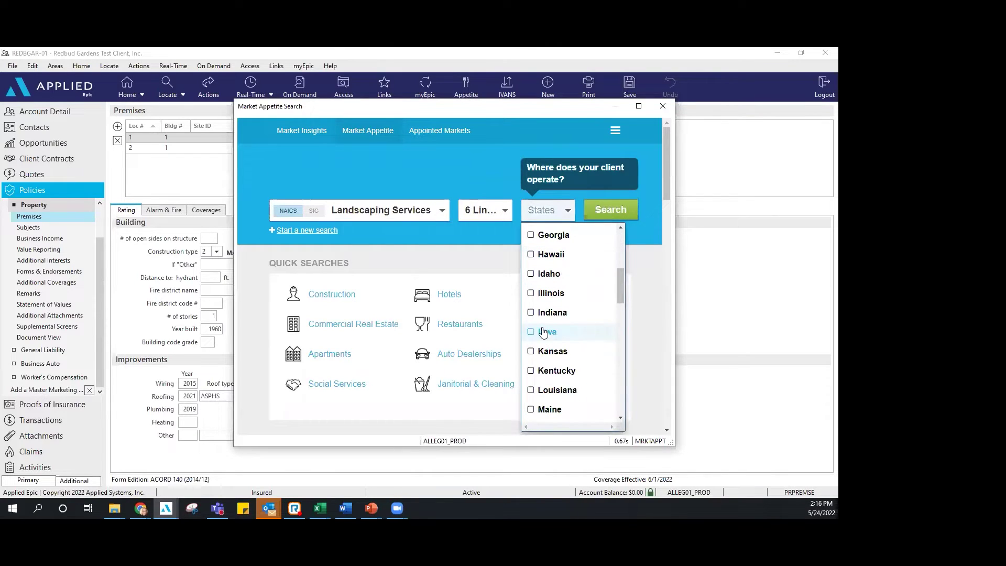
click(536, 294)
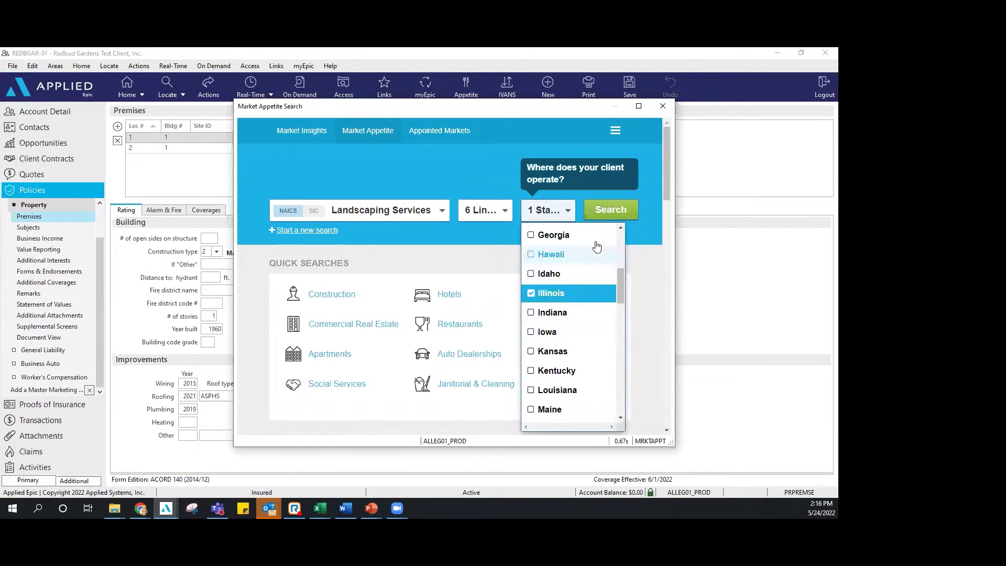
click(602, 211)
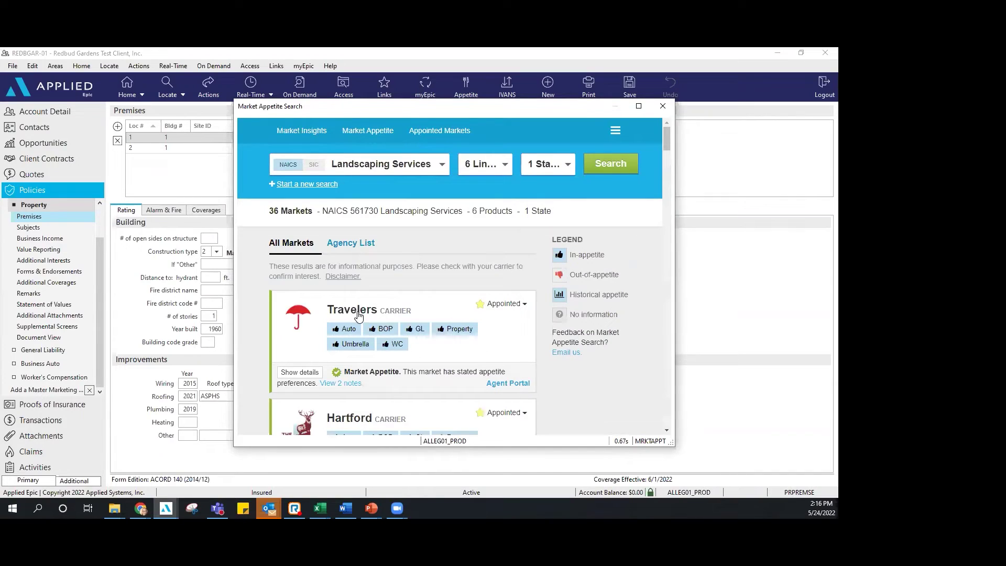
Step: Review the carriers in the landscaping market results, checking which lines each has appetite for and their appointment status
scroll(505, 336, down, 1)
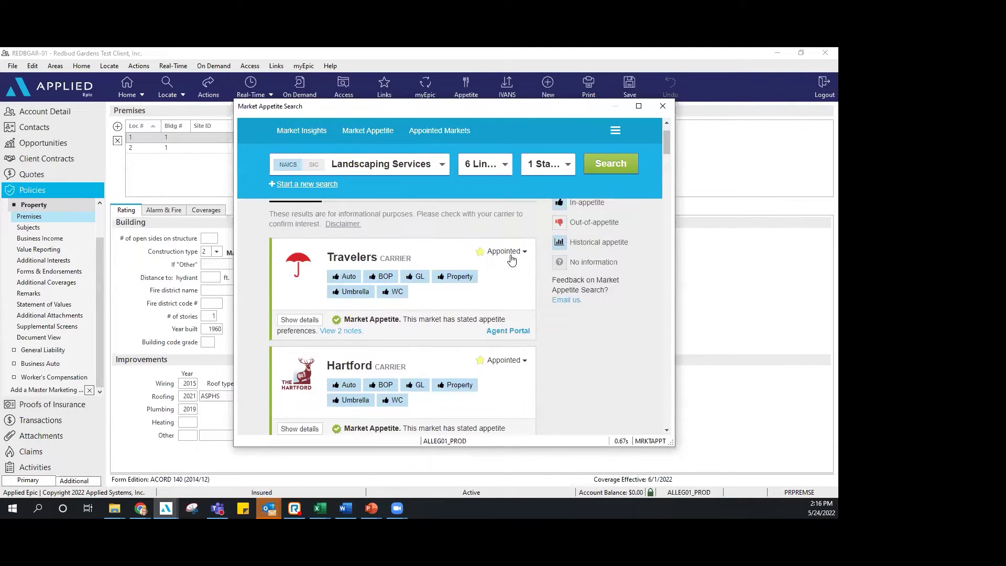
scroll(501, 271, down, 3)
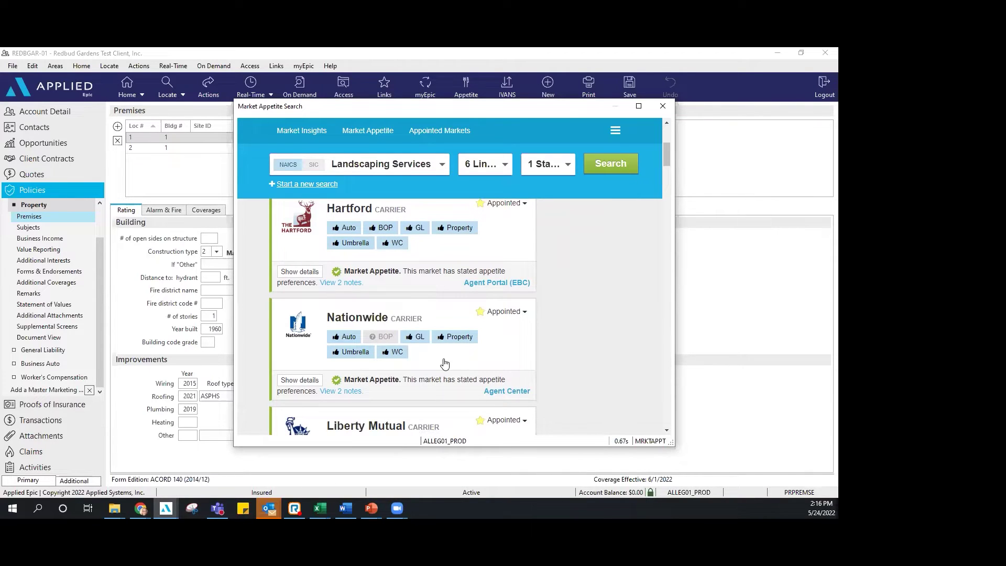
scroll(446, 361, down, 3)
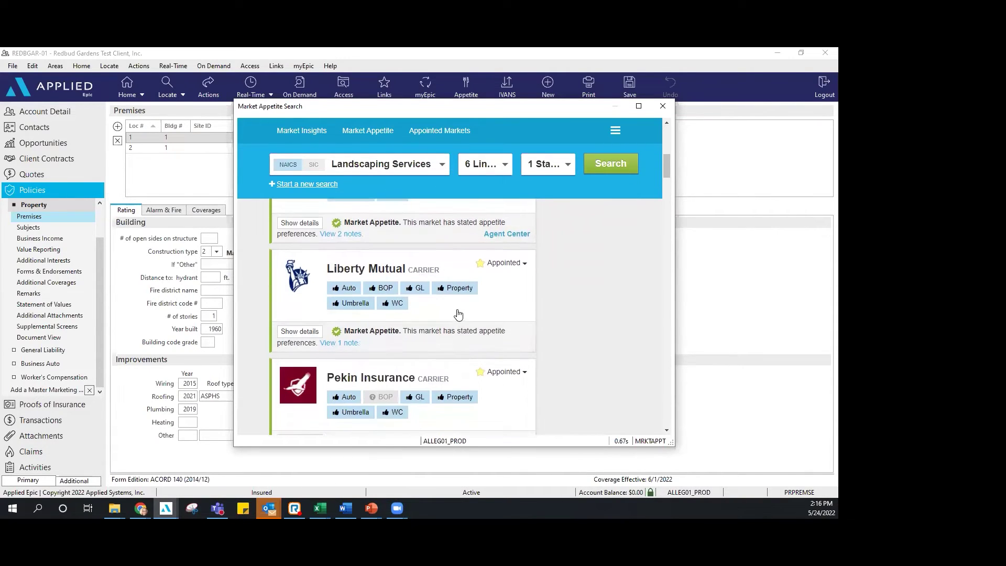
scroll(460, 314, down, 2)
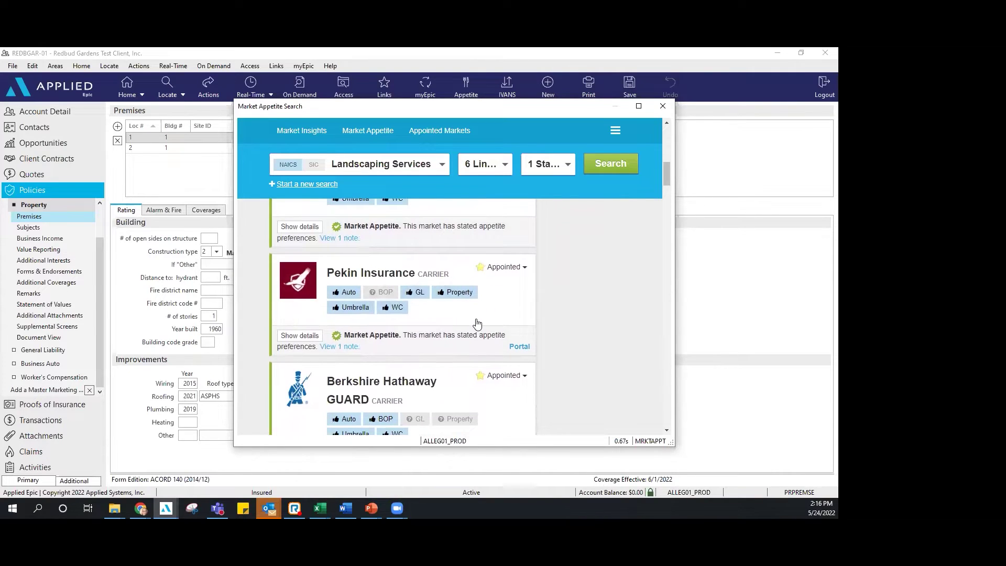
scroll(474, 322, down, 2)
scroll(474, 322, down, 2)
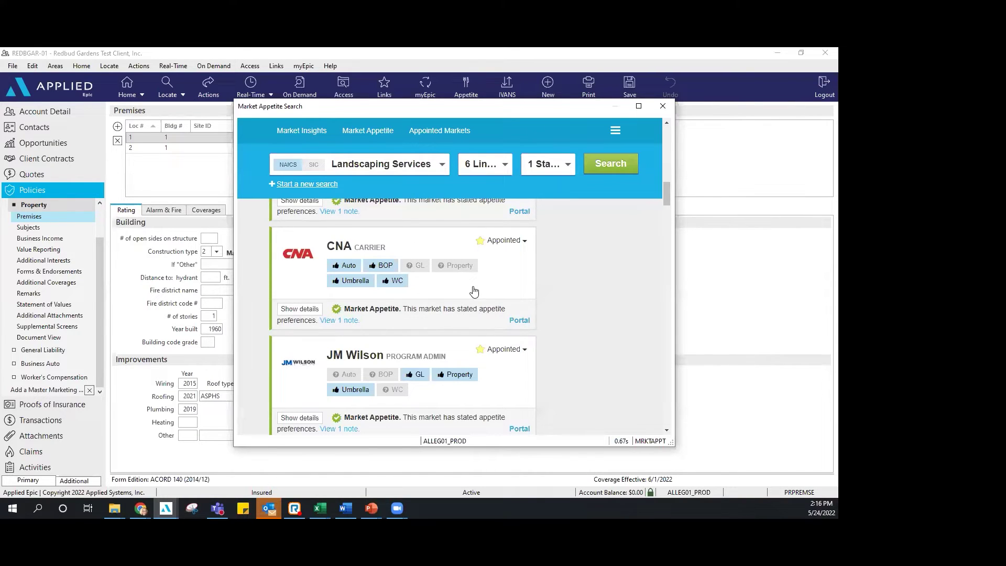
scroll(469, 292, up, 7)
scroll(469, 291, up, 3)
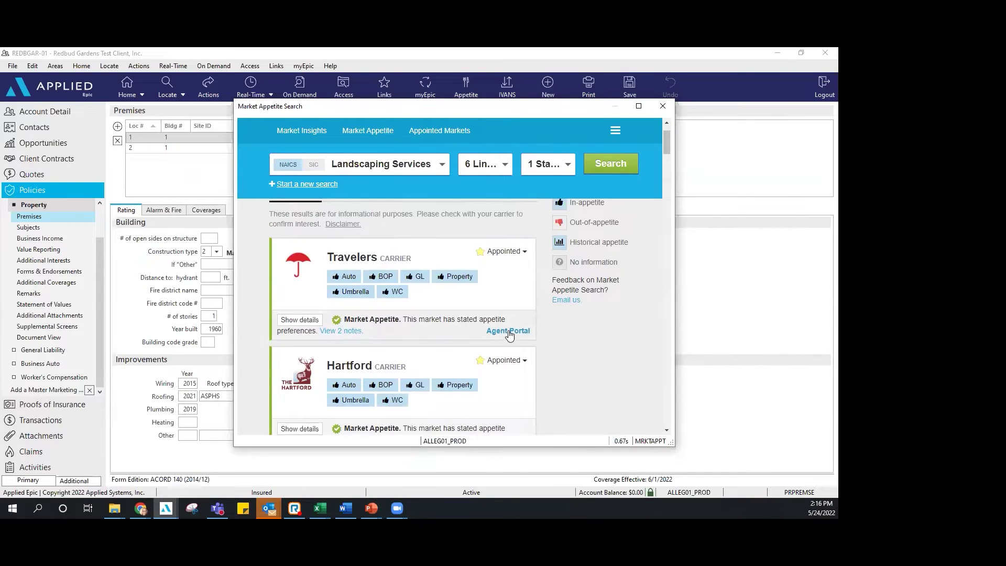
Step: View the Travelers market appetite notes and close the market appetite search
click(347, 333)
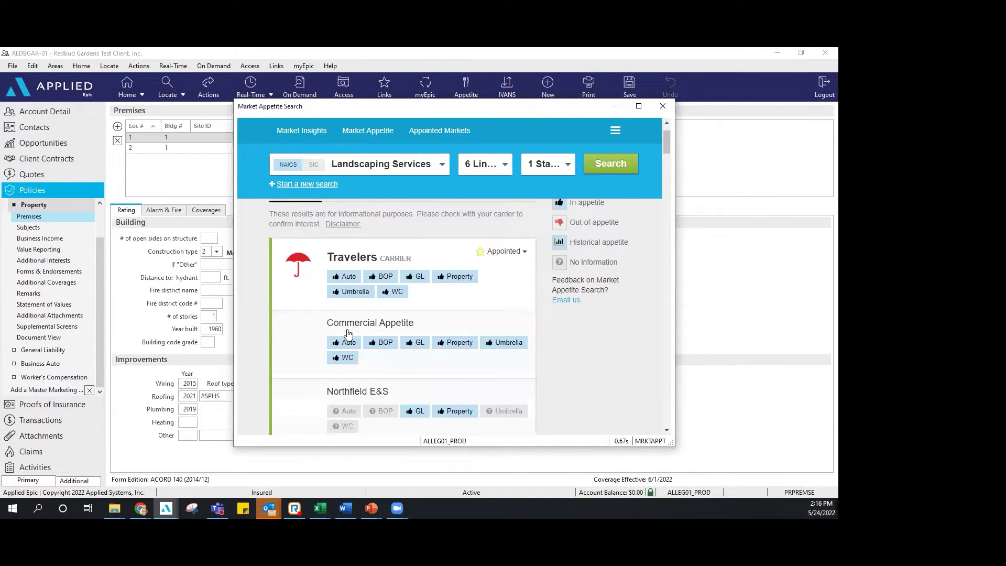
scroll(442, 340, down, 1)
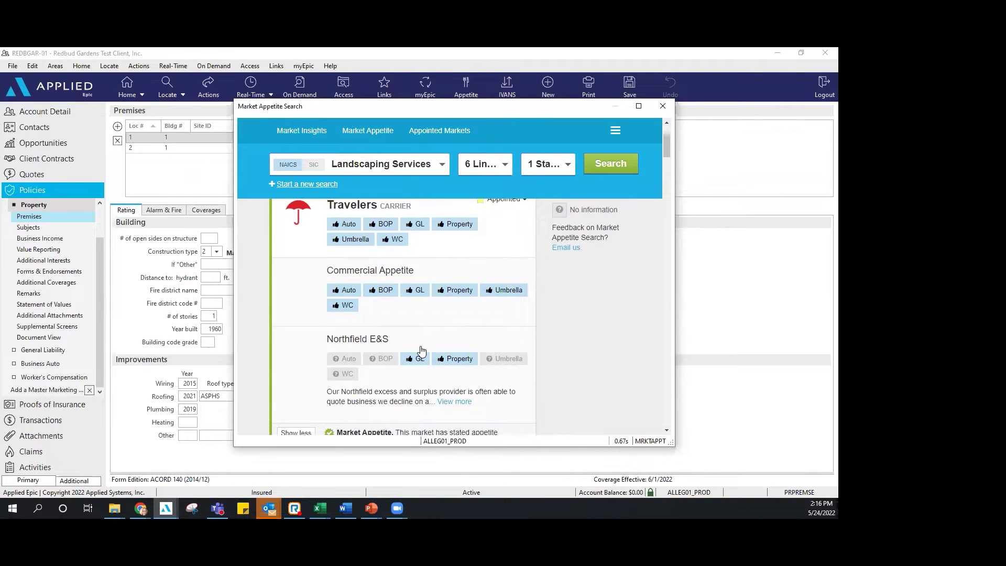
scroll(422, 350, up, 2)
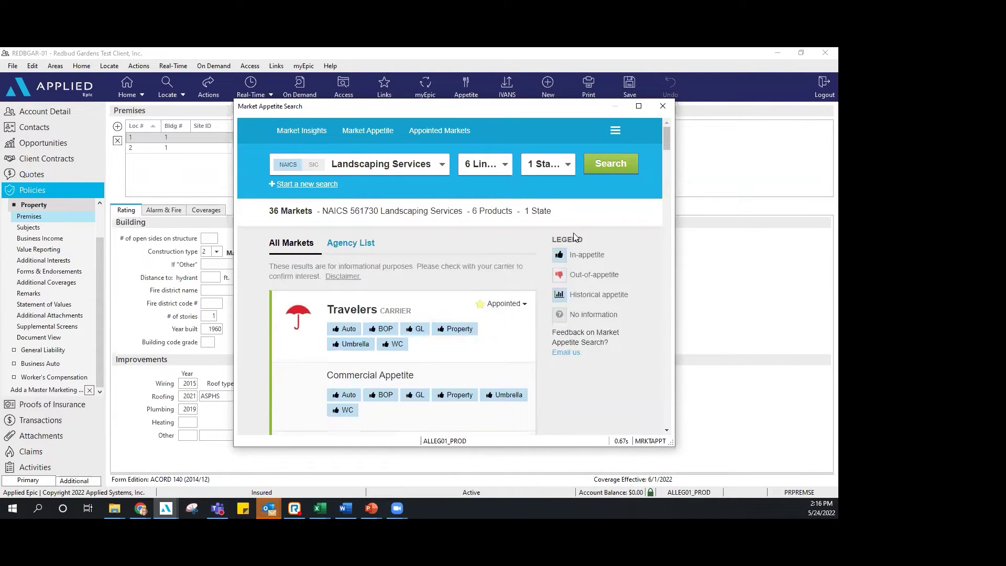
click(661, 107)
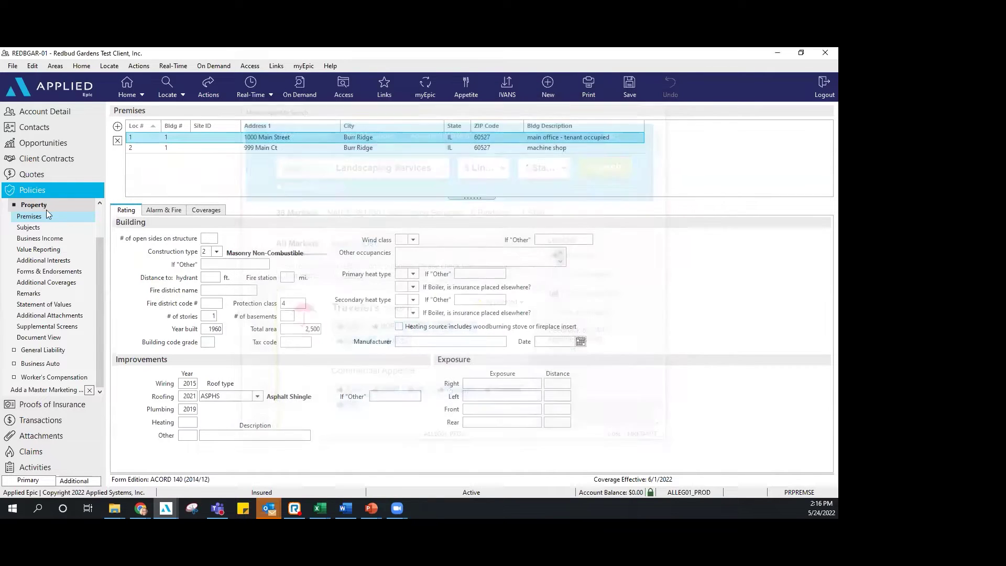
Step: Show the client's current/renewed policies and select the GL-S quote line under the Property policy
click(51, 190)
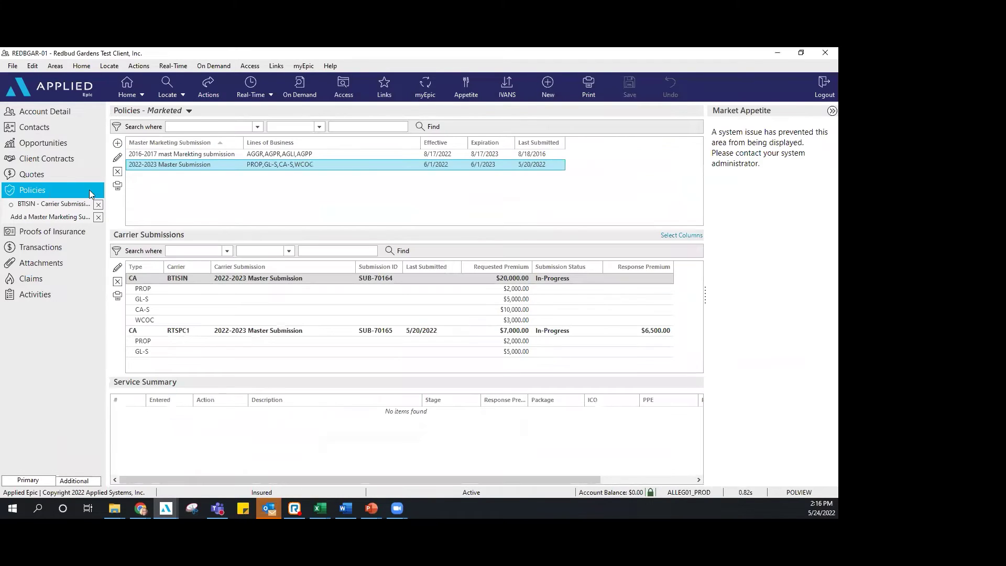
click(188, 111)
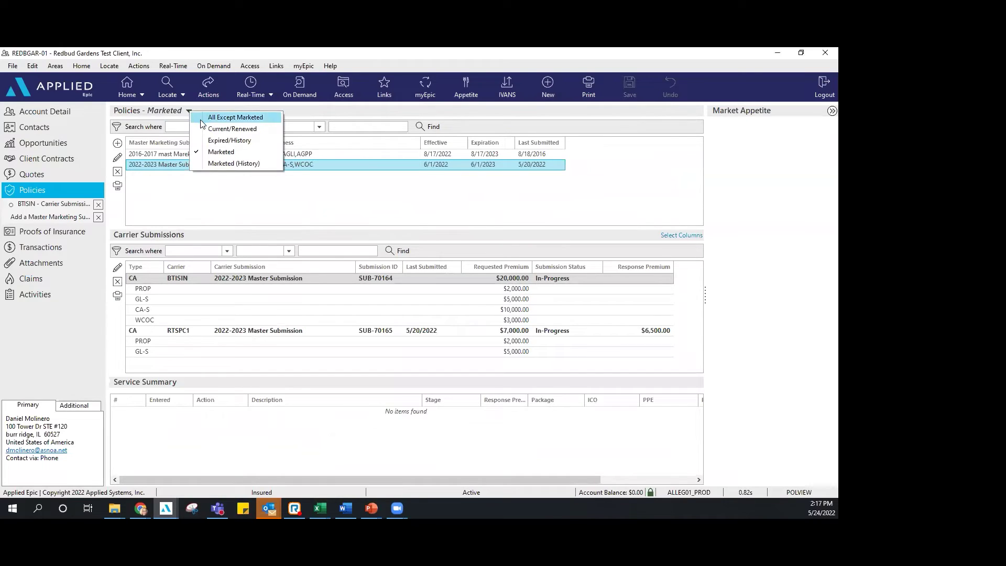
click(205, 131)
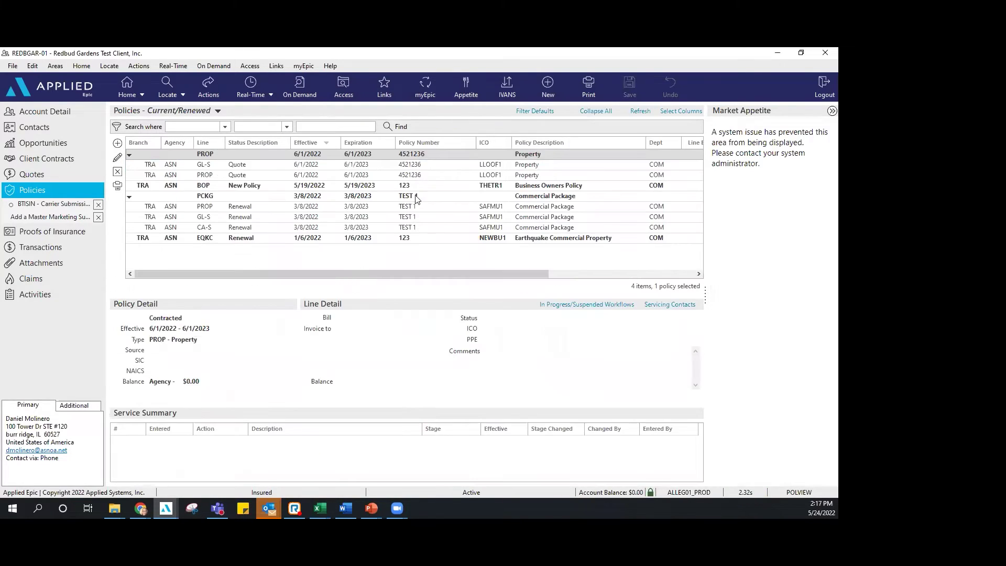
click(250, 167)
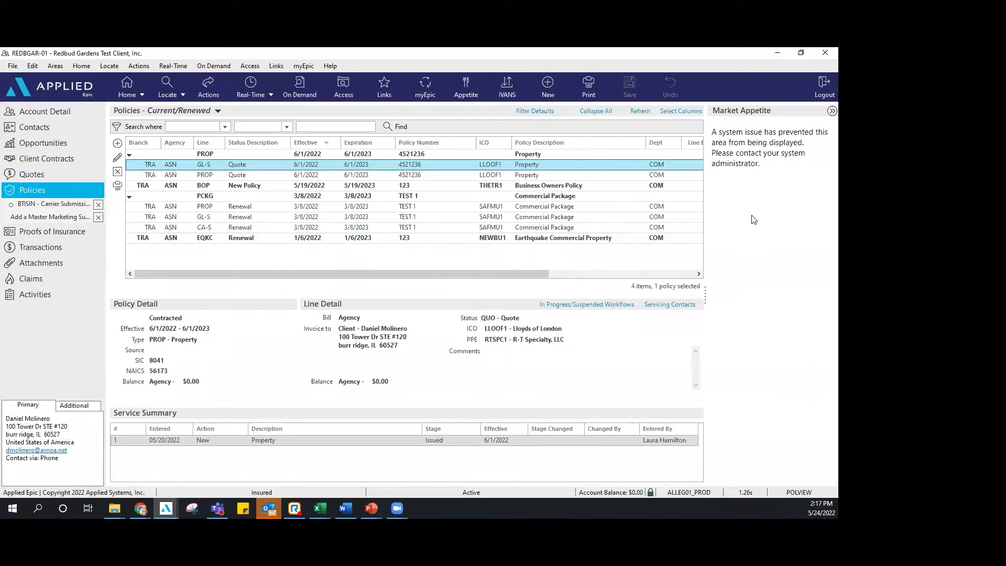
Step: View the BTISIN carrier submission's detail, and return to the policies list filtered to marketed submissions
click(52, 204)
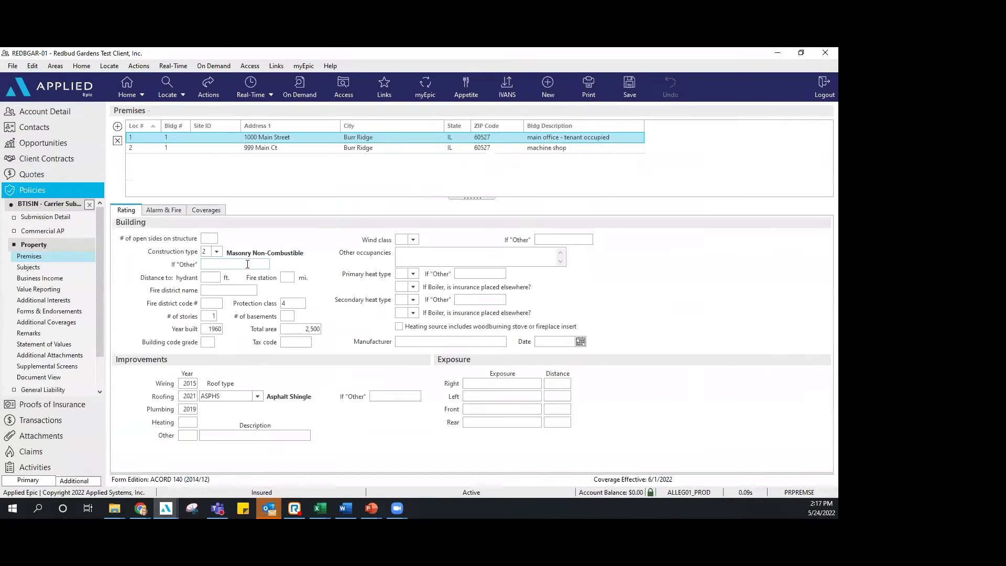
click(49, 217)
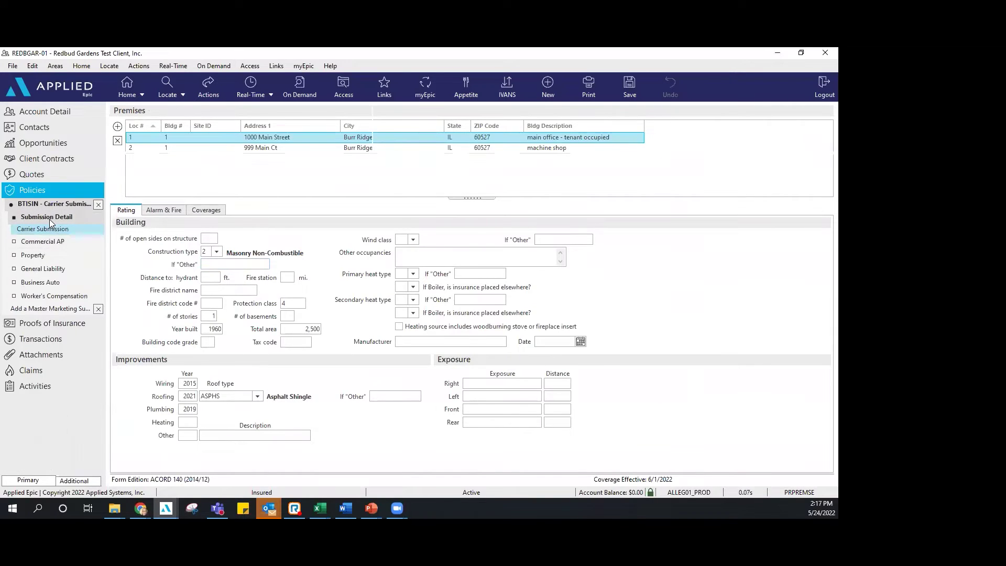
click(59, 192)
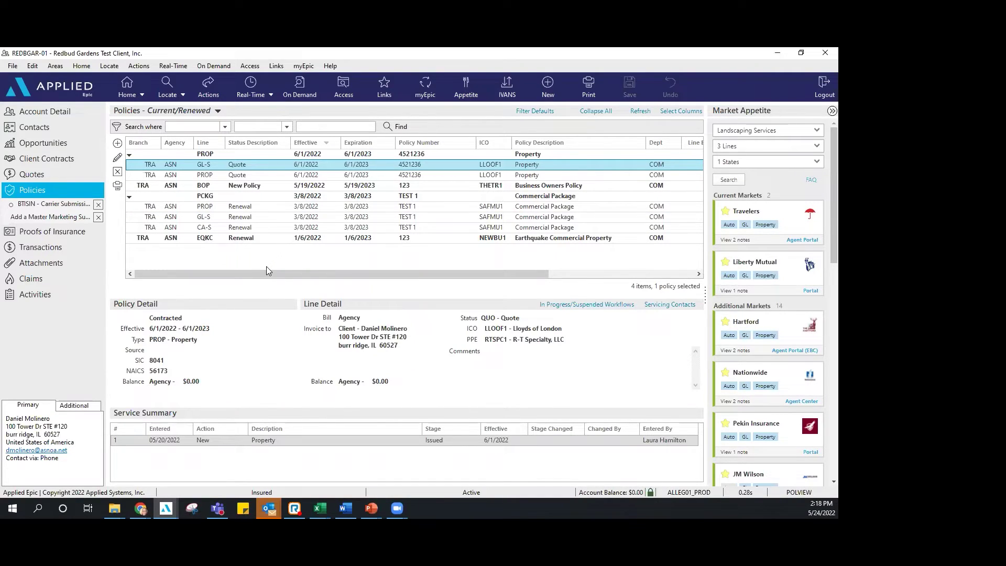
click(216, 112)
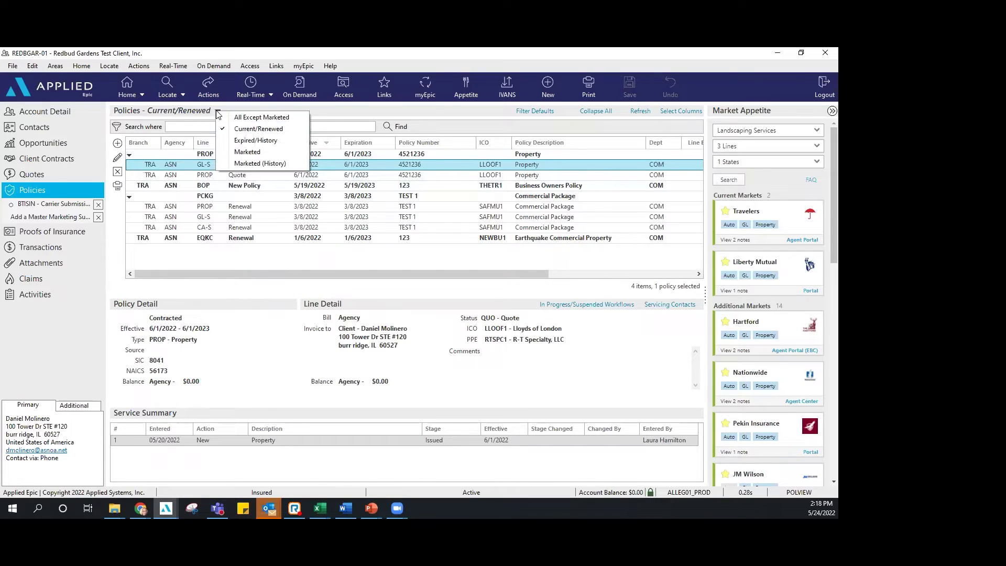
click(246, 152)
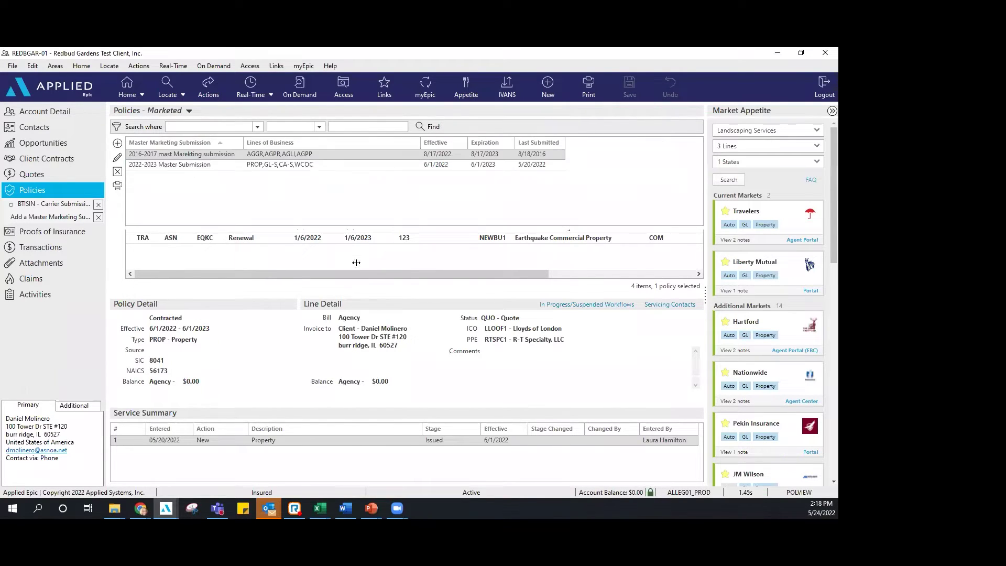
Step: Add the existing CA-S, GL-S and PROP renewal lines of the TEST 1 Commercial Package to the 2022-2023 master marketing submission
click(117, 143)
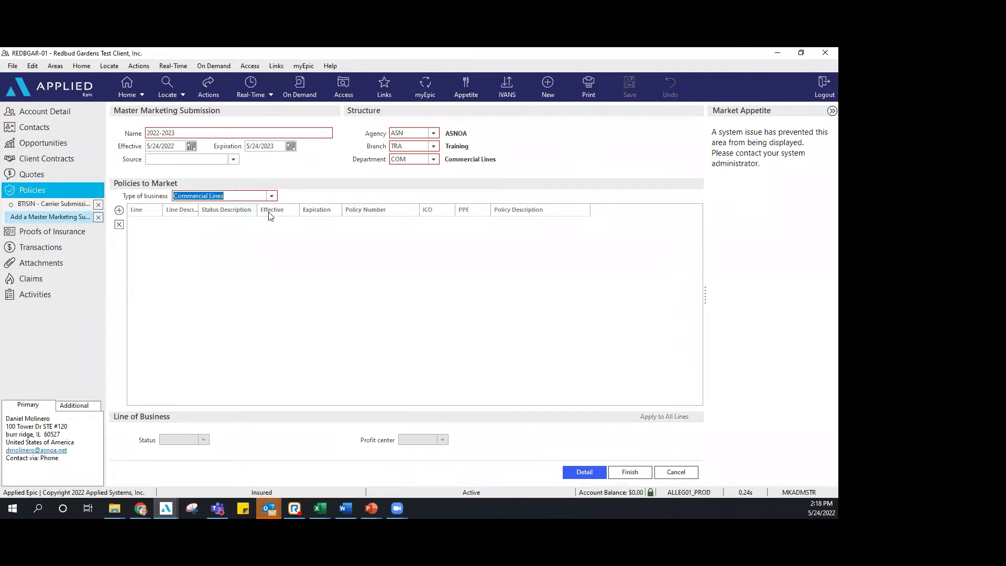
click(119, 210)
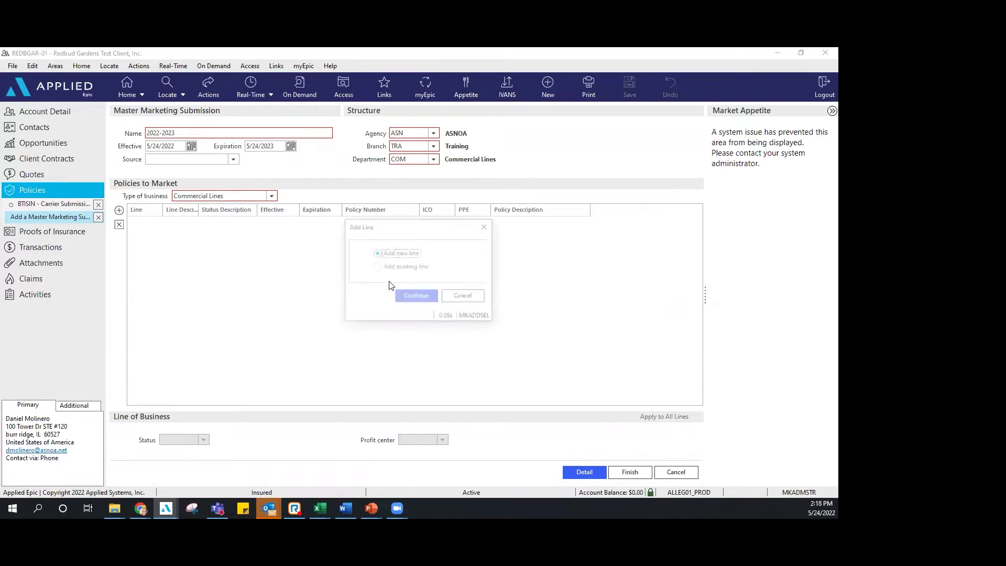
click(377, 267)
click(418, 298)
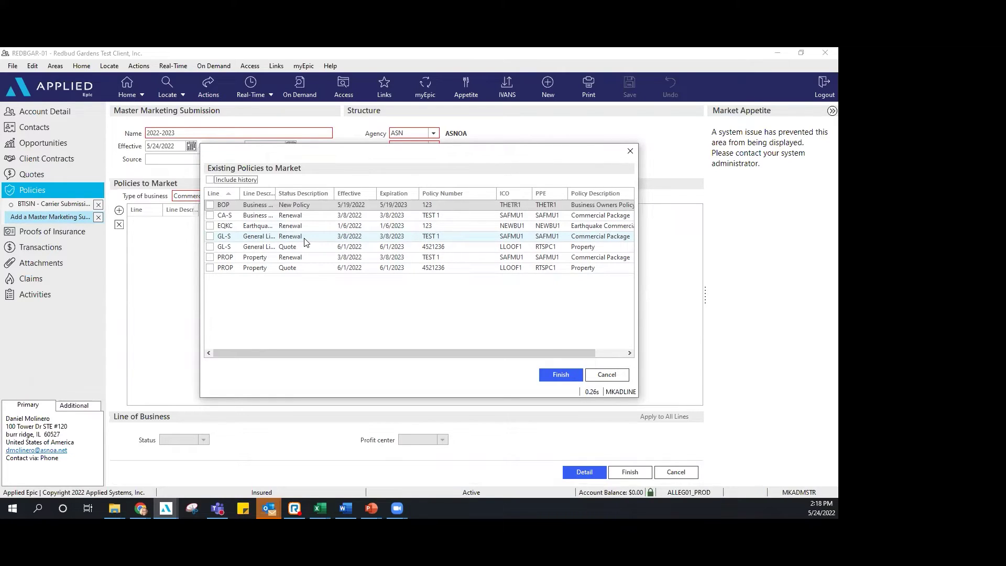
click(210, 215)
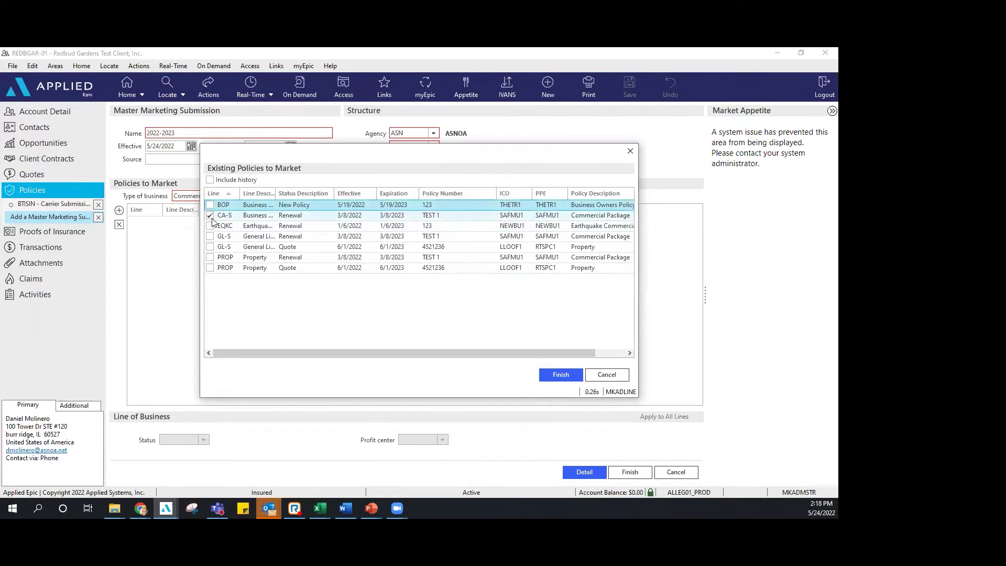
click(209, 236)
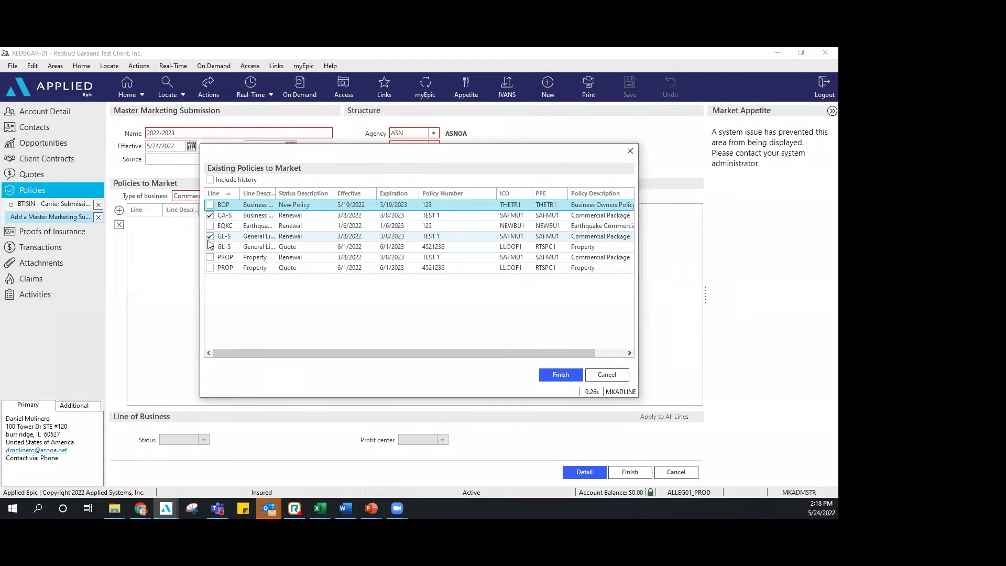
click(210, 257)
click(560, 375)
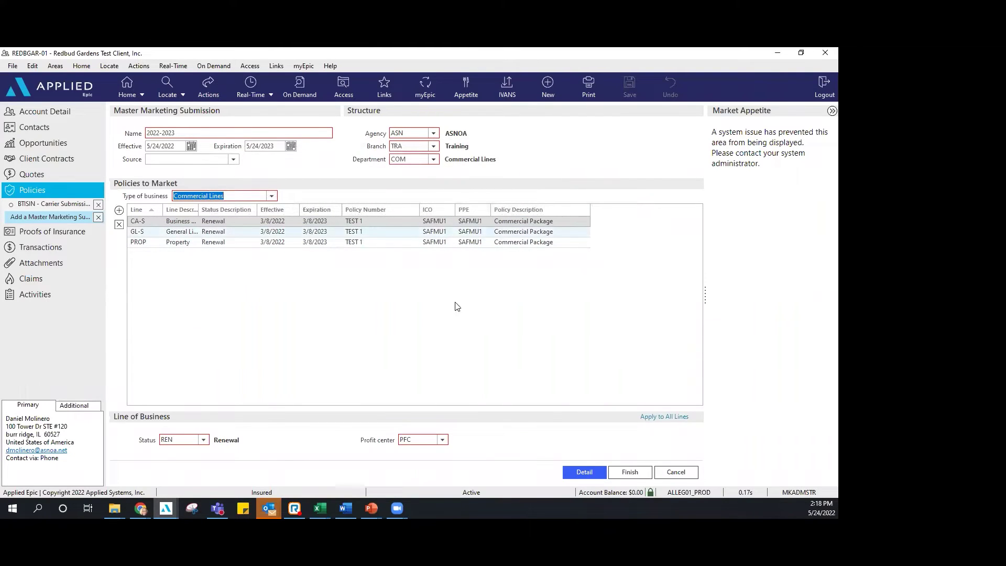
Step: Create the master marketing submission with its detail, recording the AMMK activity as closed and successful
click(584, 472)
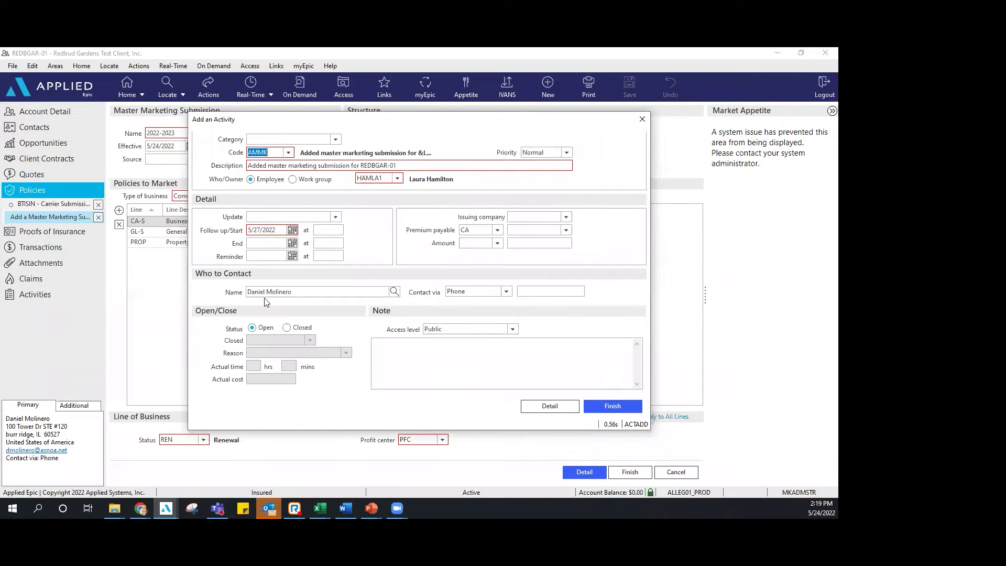
click(286, 327)
click(595, 408)
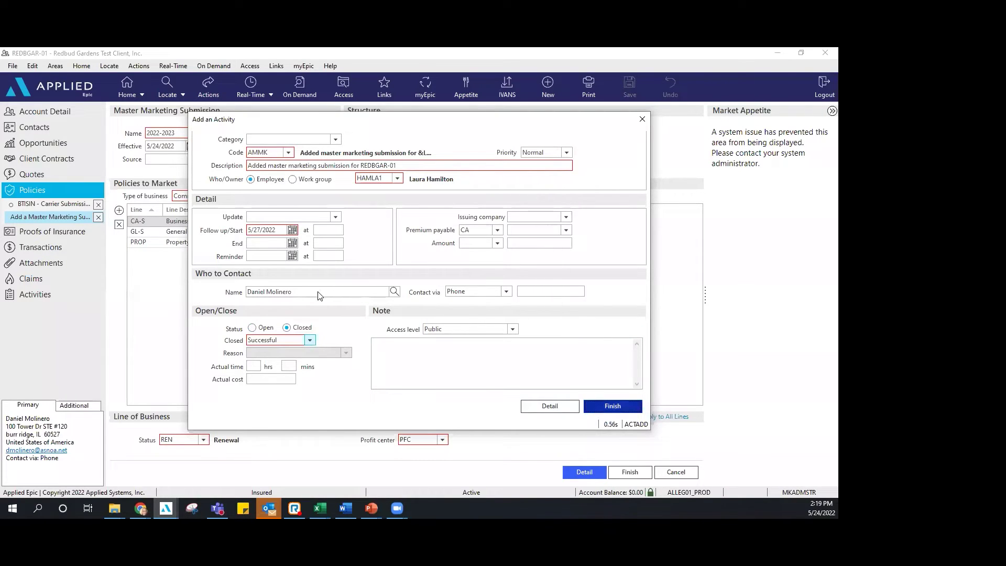
click(384, 296)
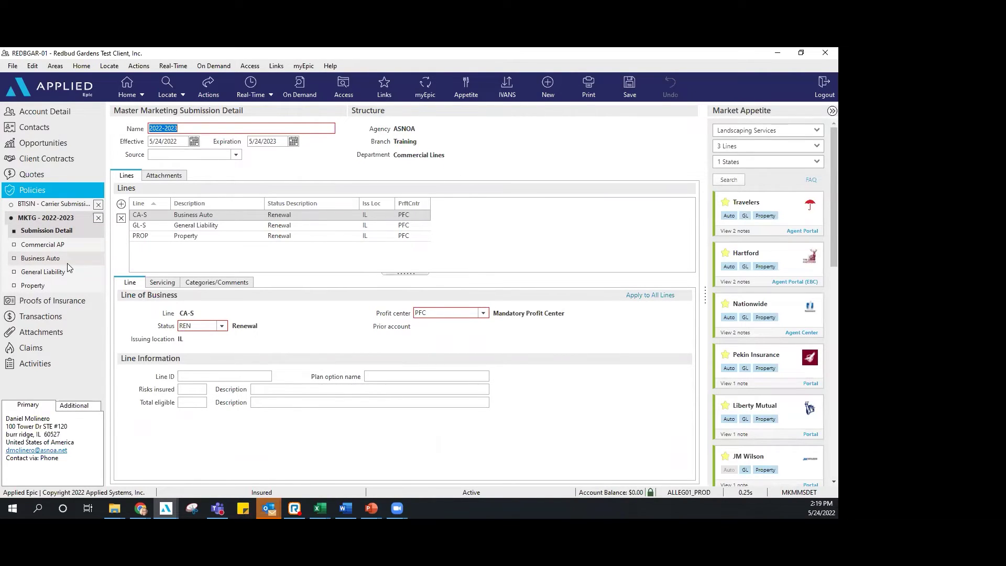
Step: View the new submission's commercial application status and applicant information, and return to the marketed submissions list
click(69, 245)
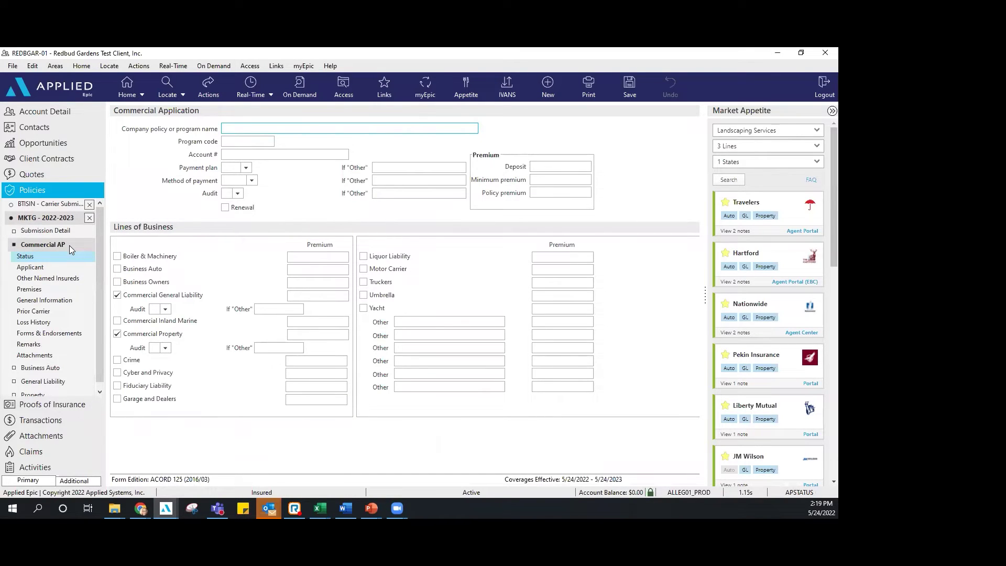
click(69, 268)
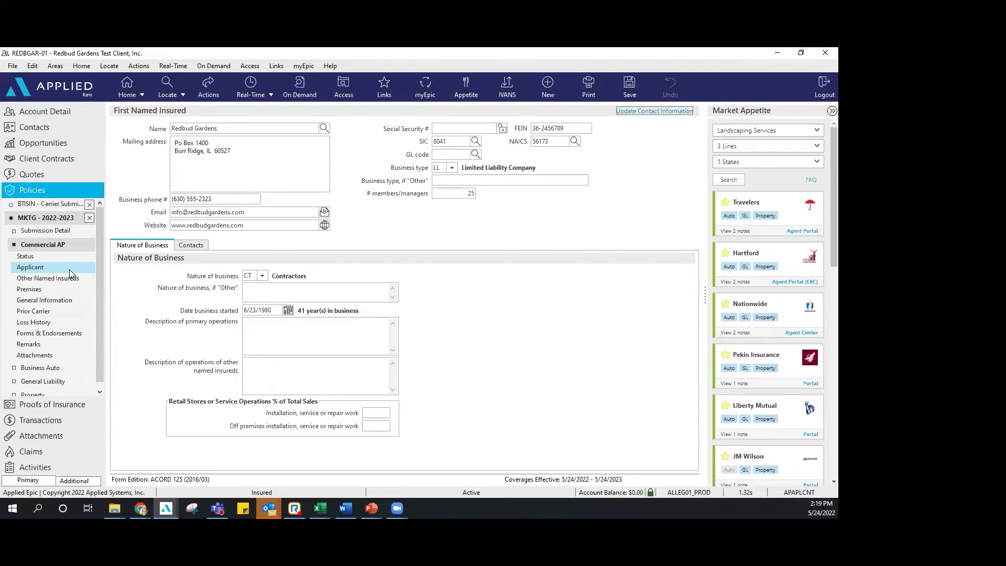
click(65, 189)
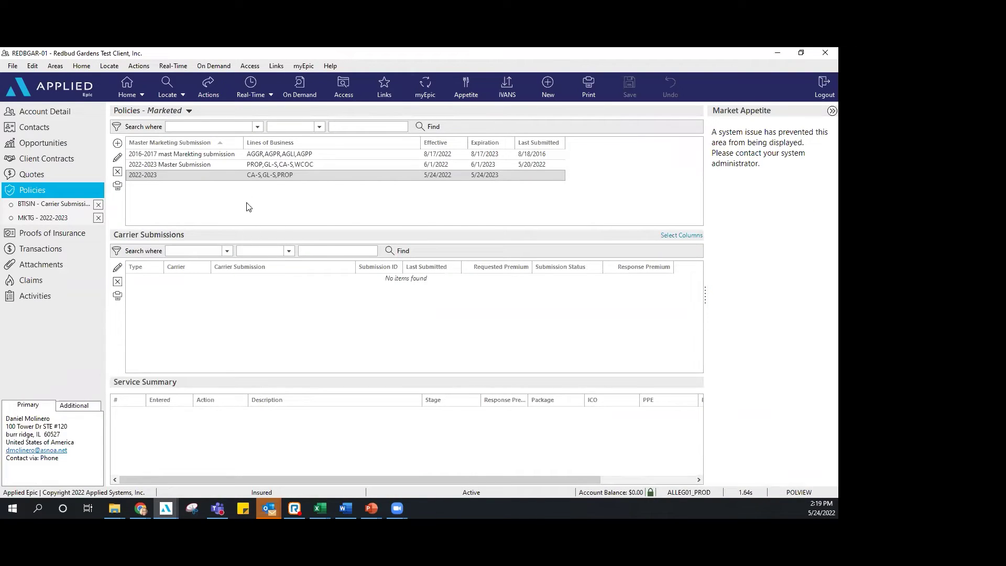
Step: Create a carrier submission from the 2022-2023 master for R-T Specialty (RTSPC1) covering all three lines, with a requested total premium of $20,500
click(241, 175)
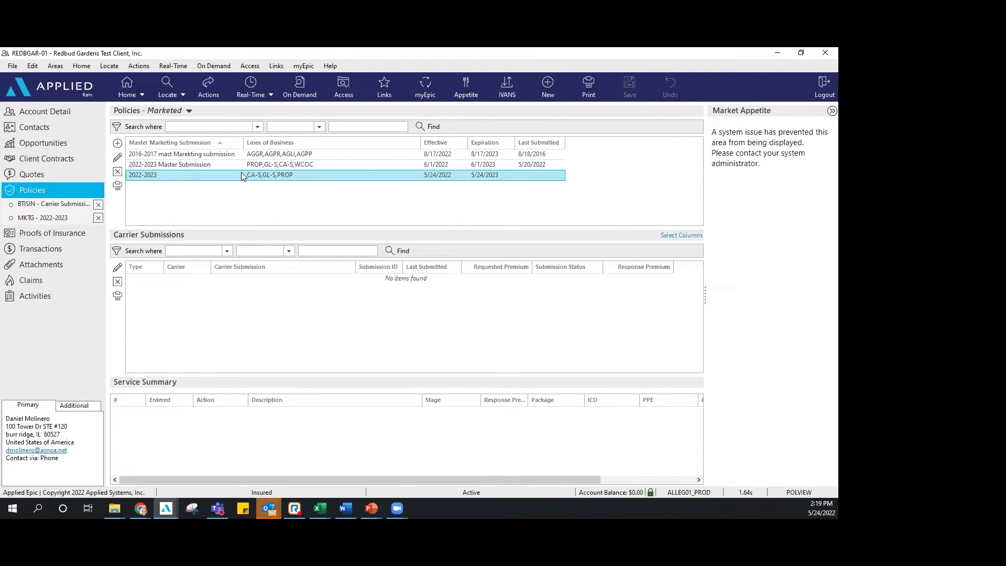
click(215, 96)
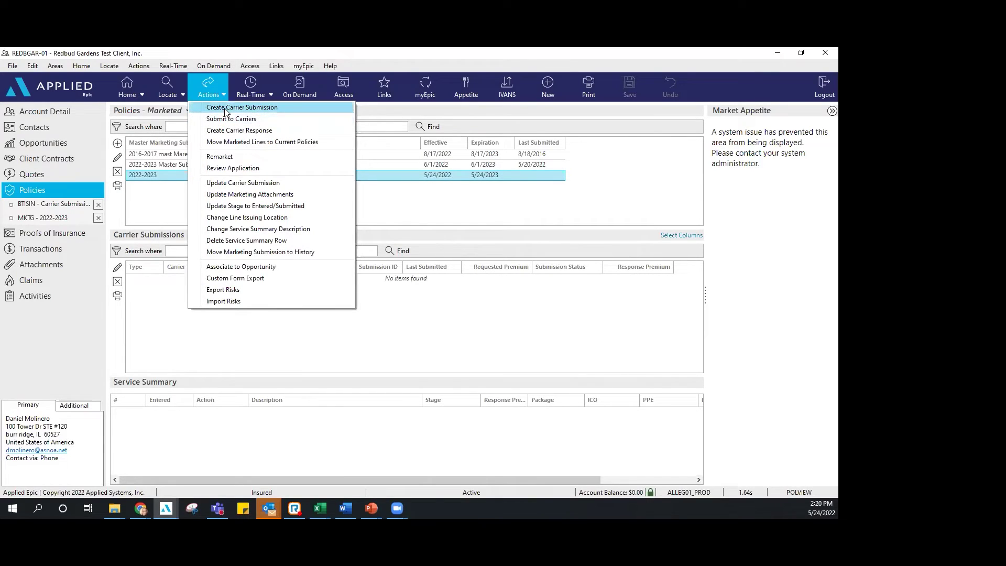
click(224, 108)
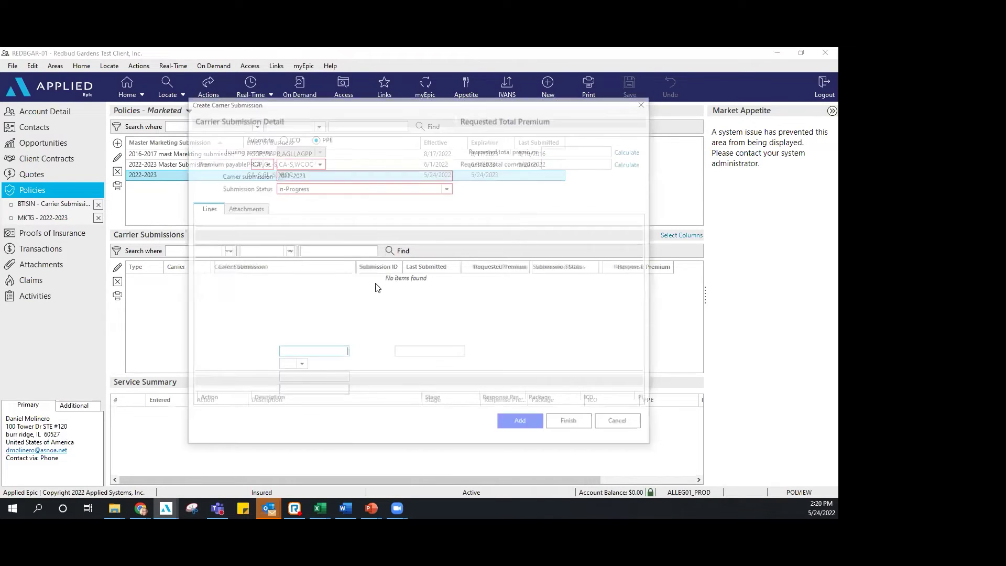
click(318, 163)
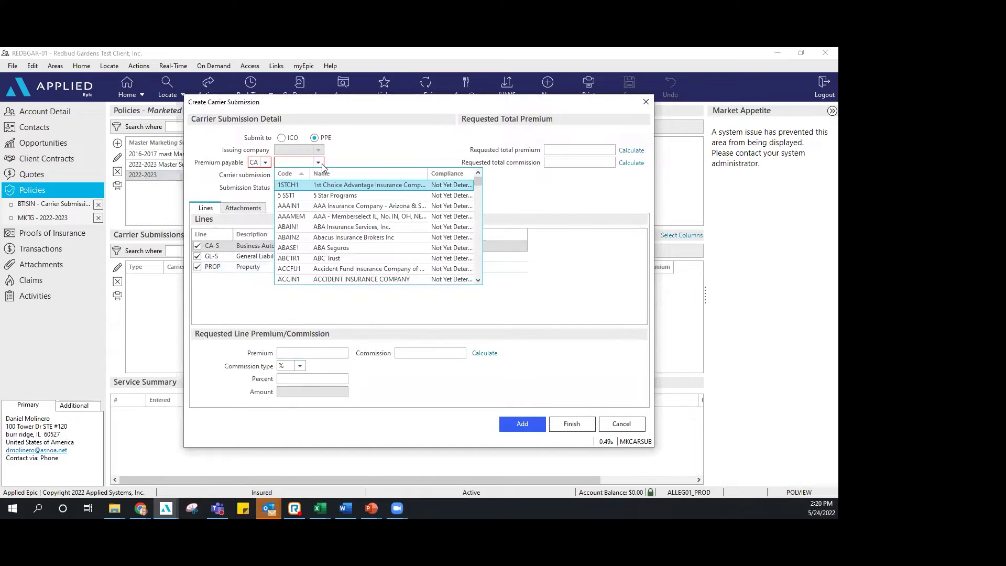
text(RTSPC1)
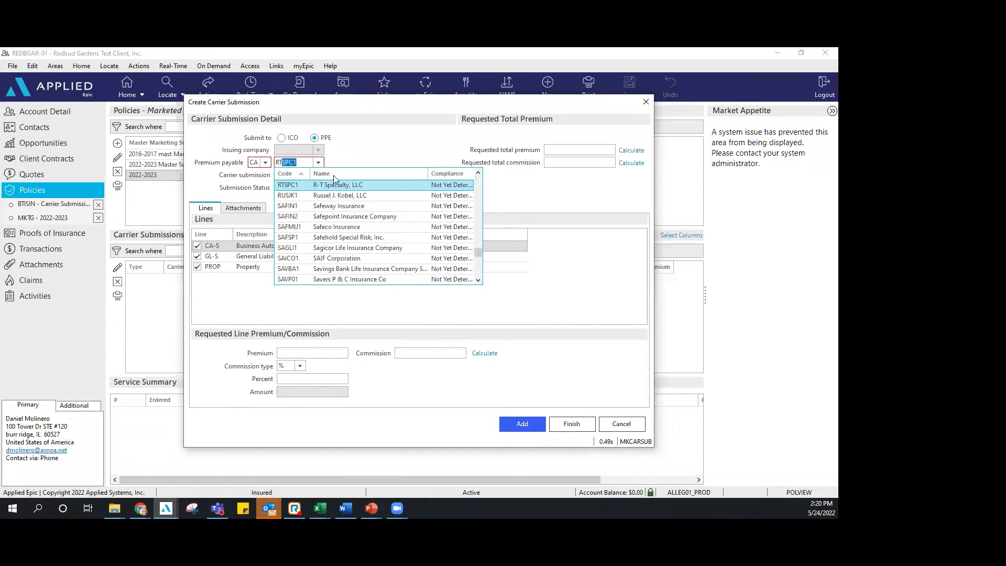
key(Return)
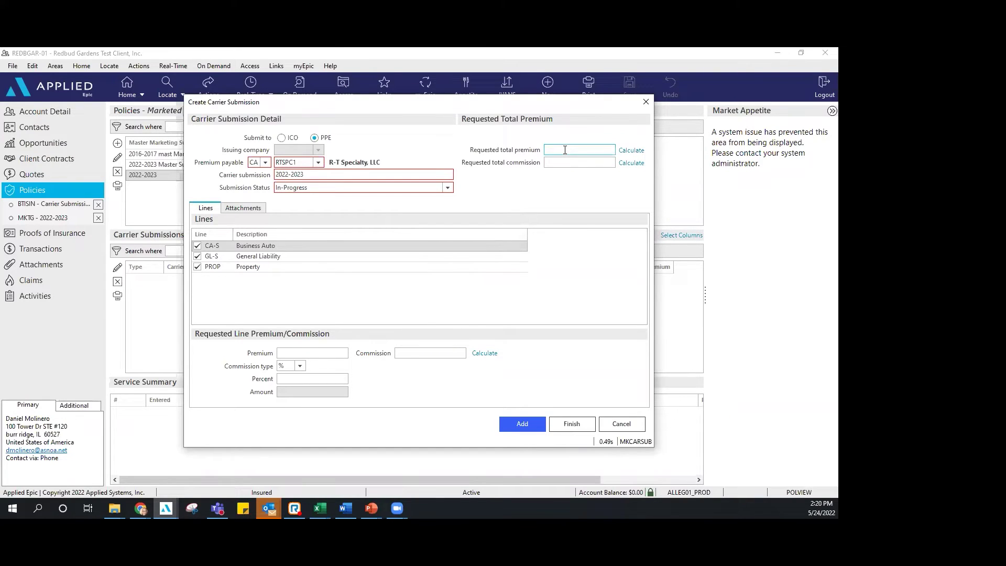
text(0500)
click(532, 423)
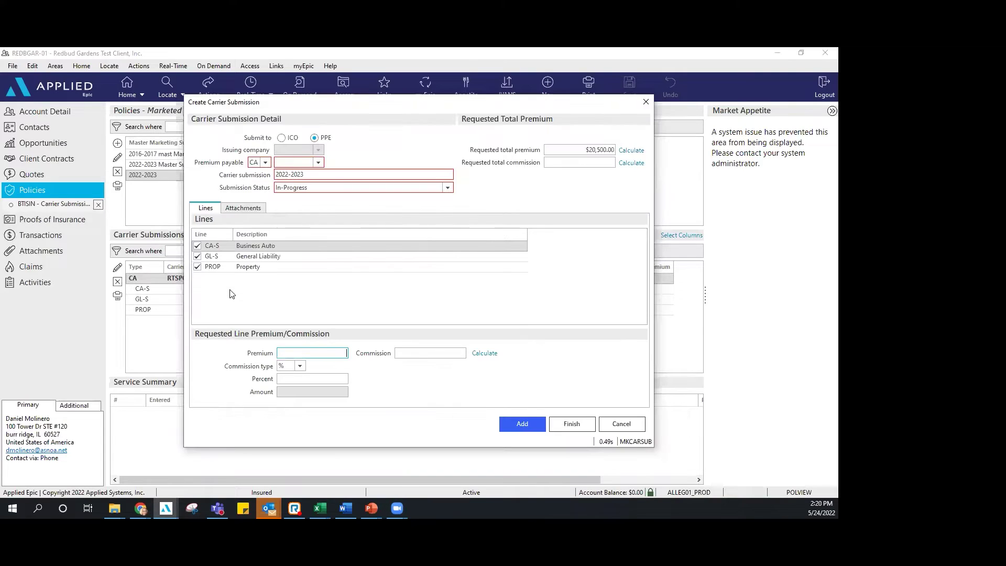
click(576, 426)
click(418, 295)
click(621, 424)
click(391, 296)
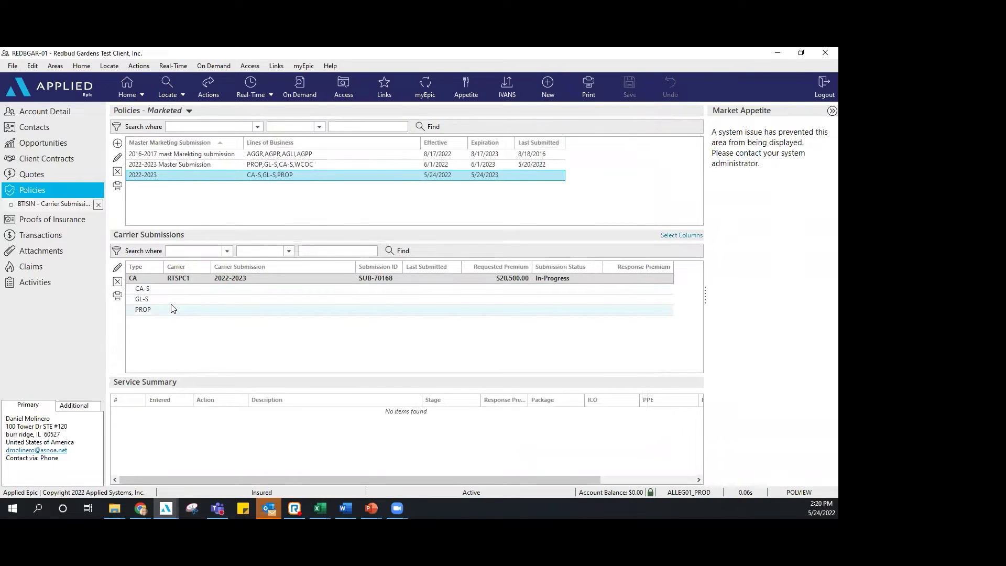
Step: Start an application review for the BTISIN carrier submission under the 2022-2023 Master Submission
click(217, 164)
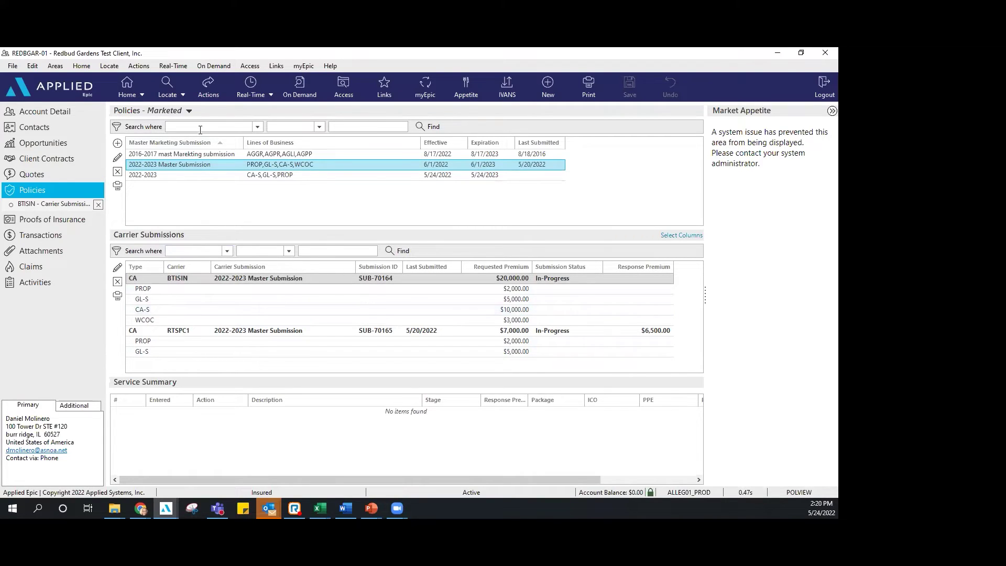
click(215, 95)
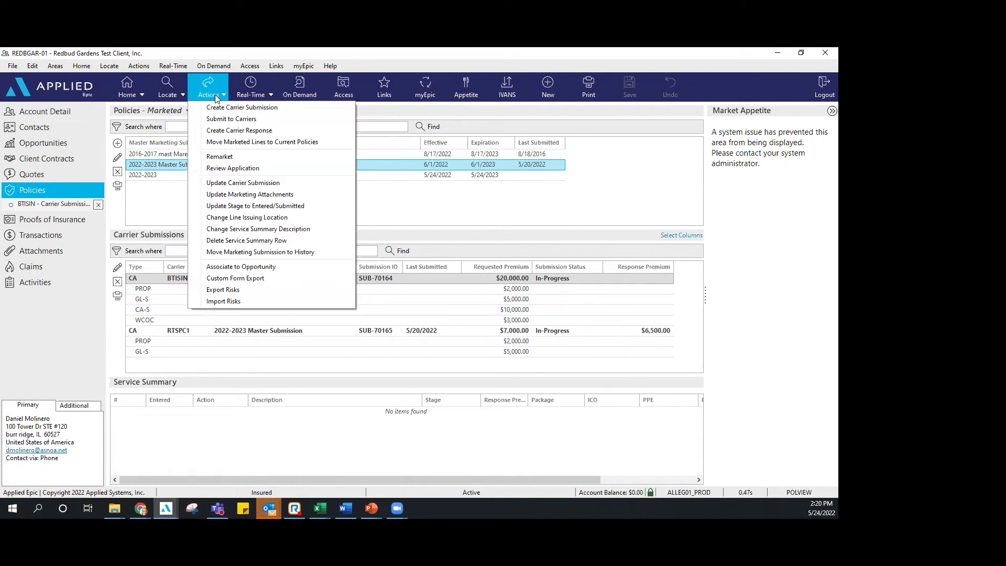
click(233, 168)
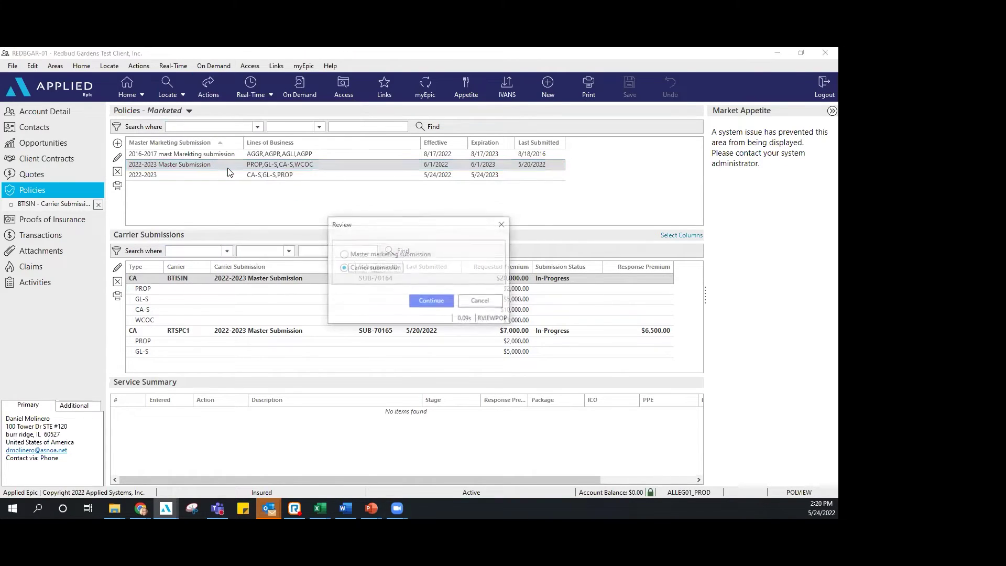
click(430, 302)
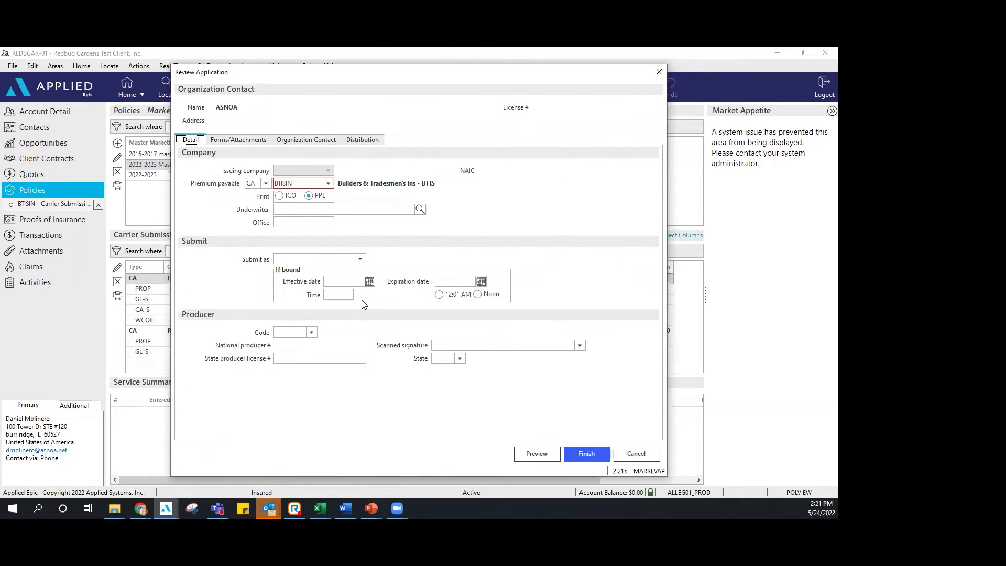
Step: Set the application's distribution method to Print and preview the ACORD application as a PDF
click(365, 140)
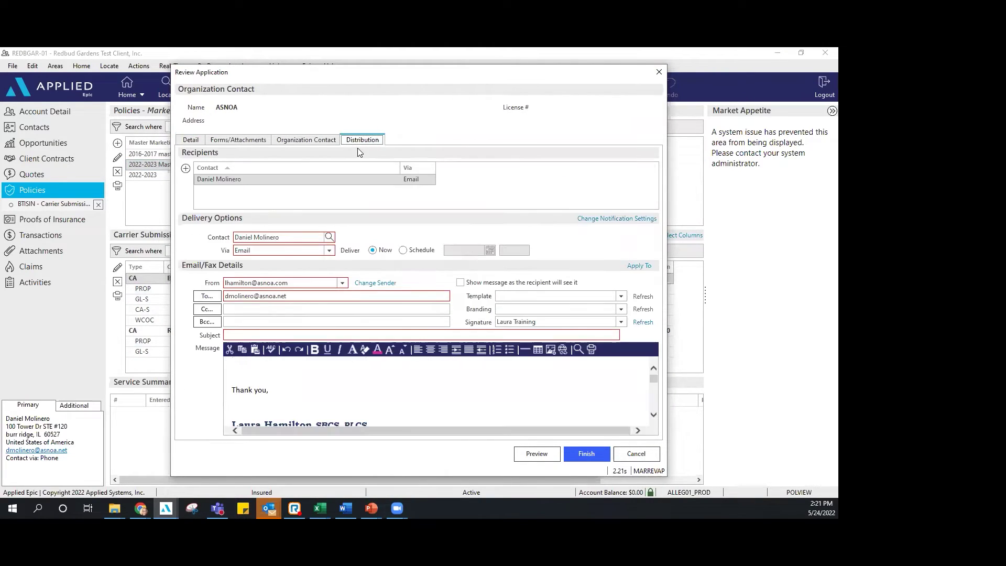
click(329, 250)
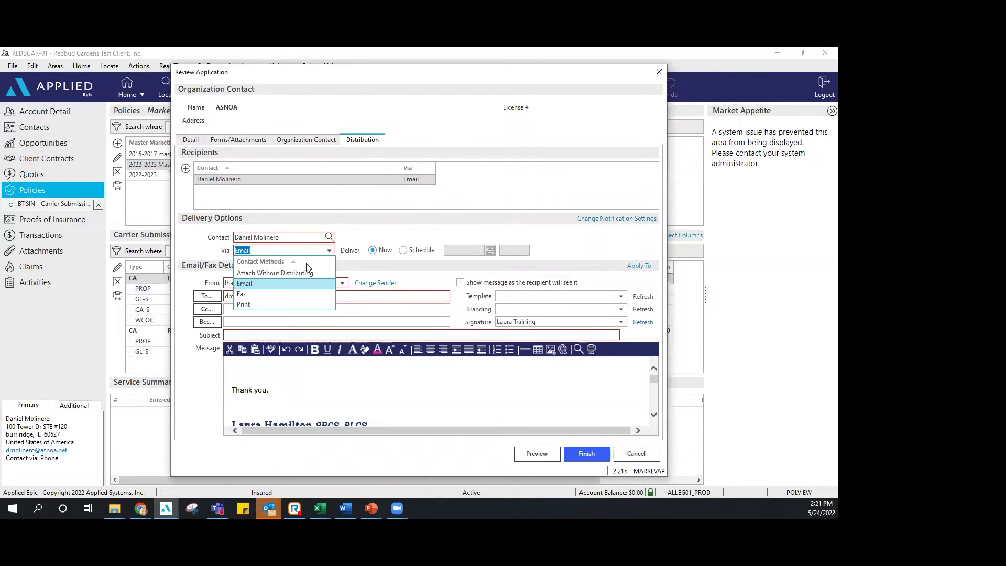
click(267, 304)
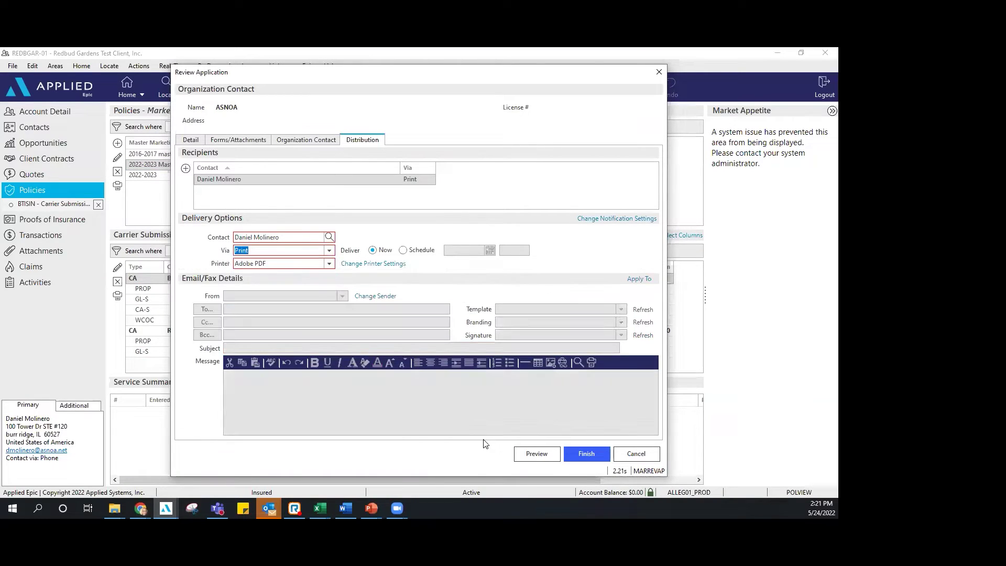
click(530, 450)
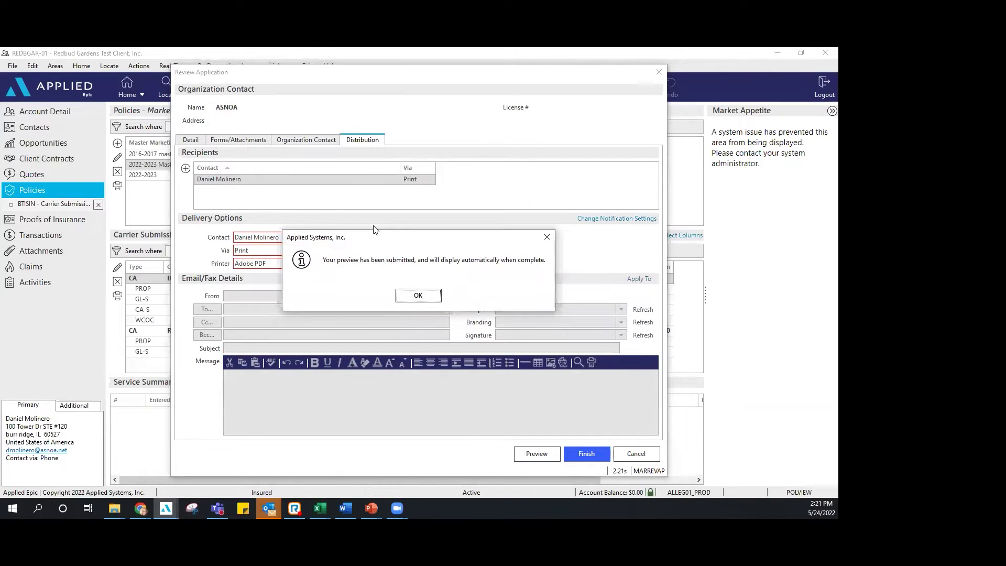
click(406, 295)
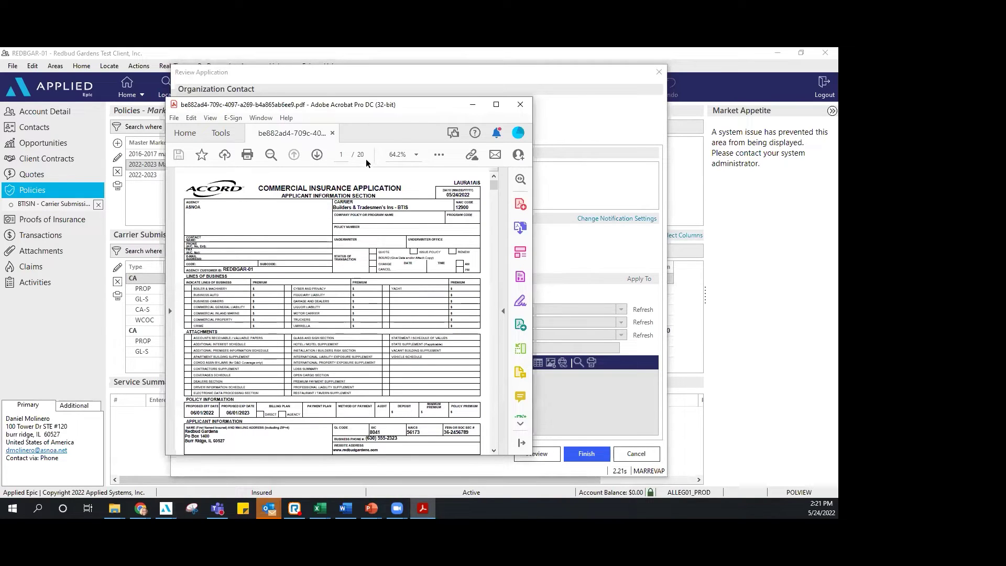
scroll(315, 245, down, 3)
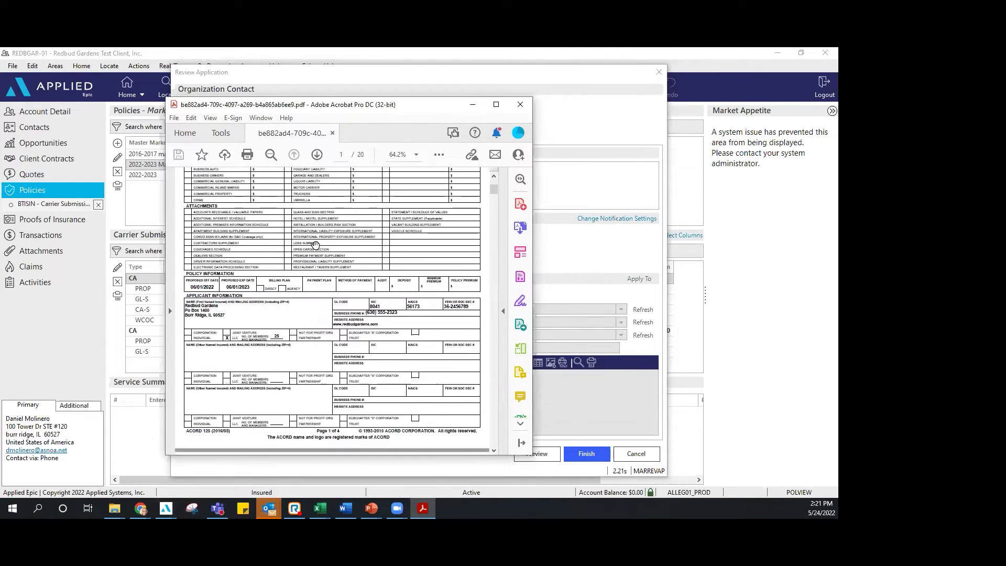
Step: Page through the previewed ACORD application through its general information section, and close the preview
scroll(315, 244, down, 5)
scroll(315, 245, down, 6)
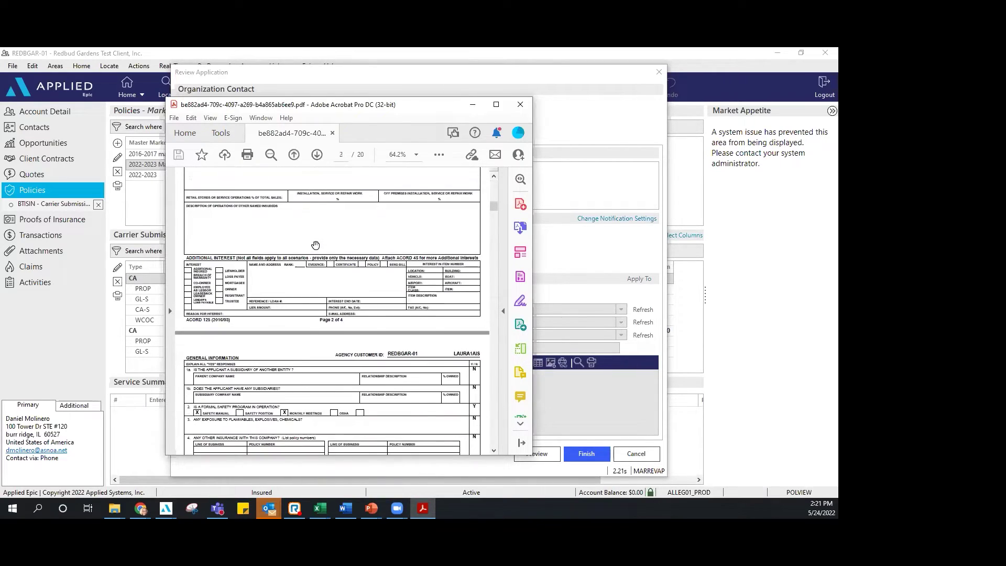
scroll(315, 244, down, 6)
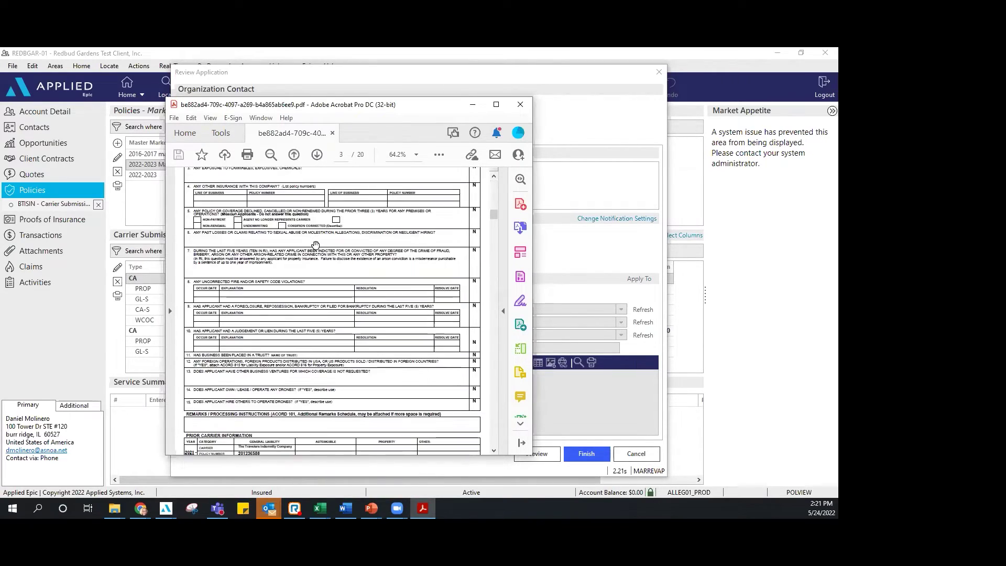
click(521, 111)
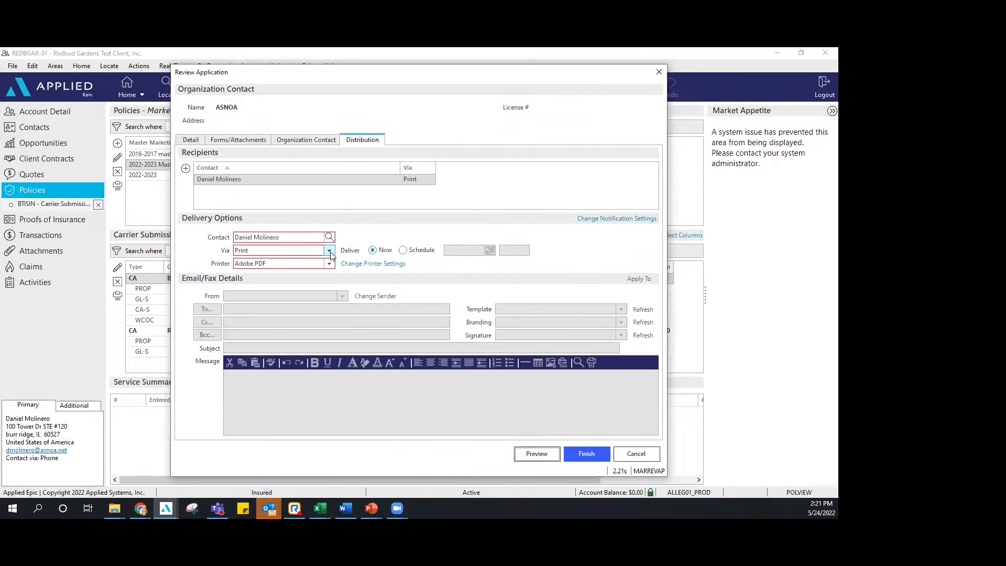
Step: Set the application's delivery method to Email with the subject TestCL, check the message signature, and discard the review
click(329, 250)
click(294, 283)
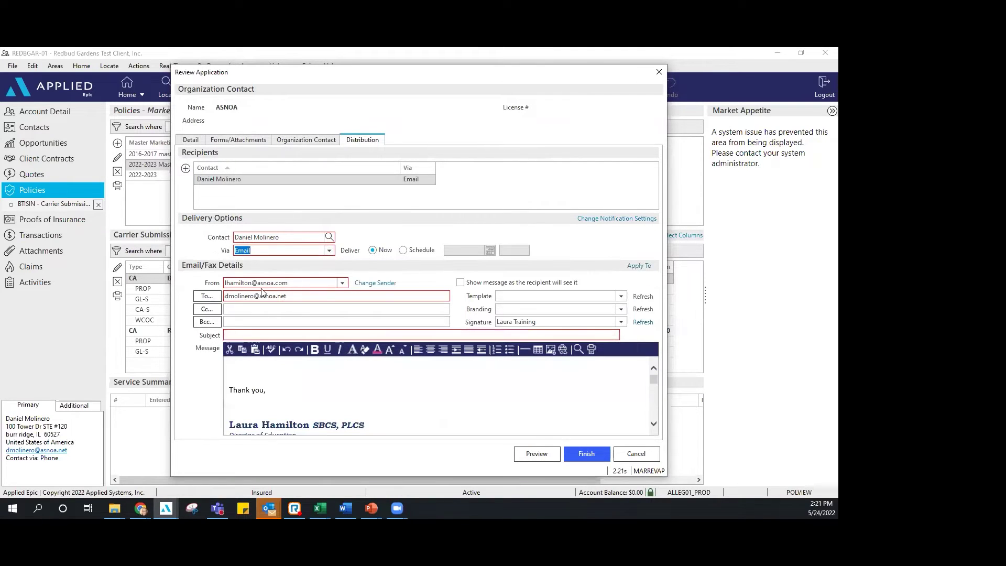
click(250, 333)
text(TestCL)
scroll(319, 408, down, 1)
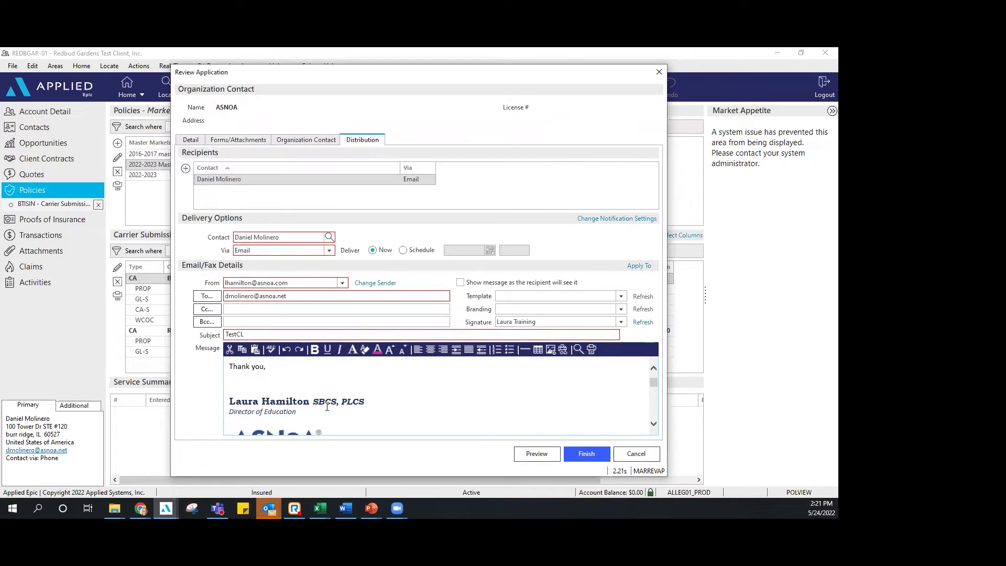
scroll(327, 406, down, 1)
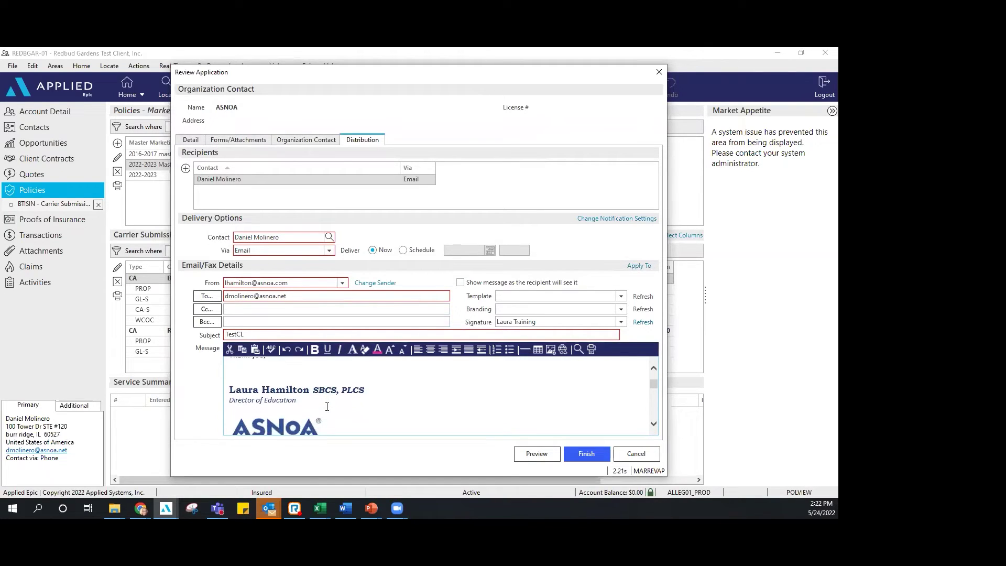
scroll(327, 406, down, 2)
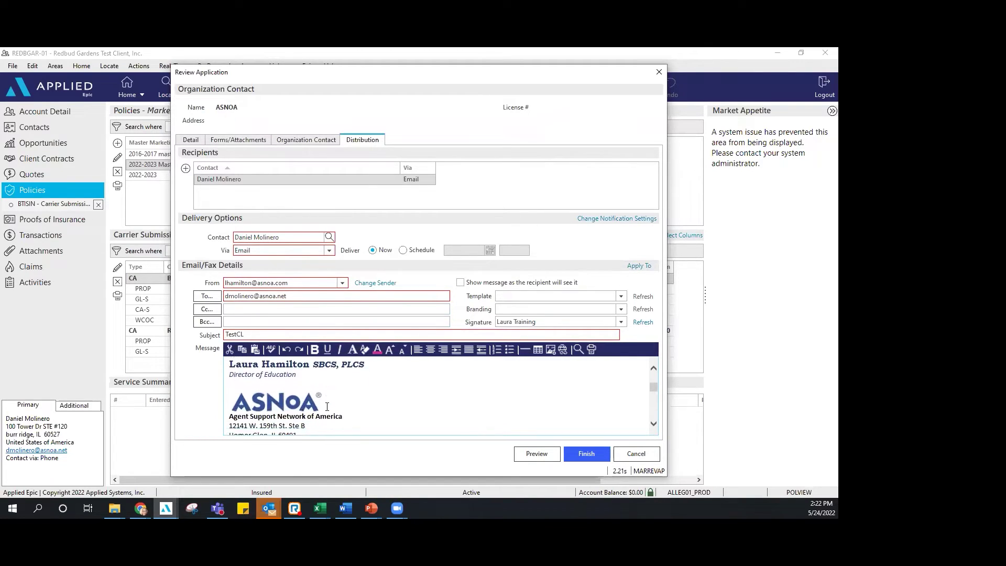
scroll(319, 406, up, 4)
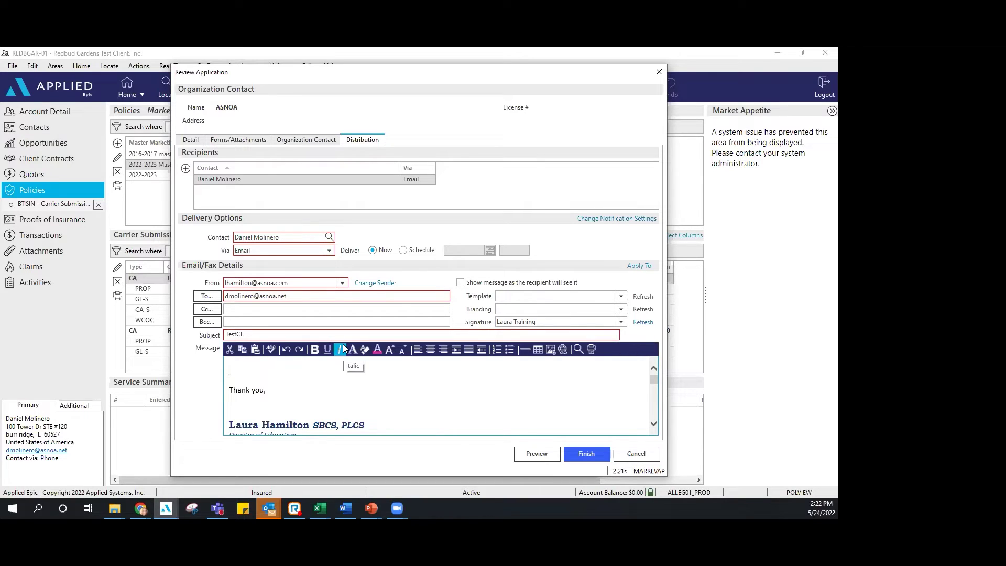
click(637, 458)
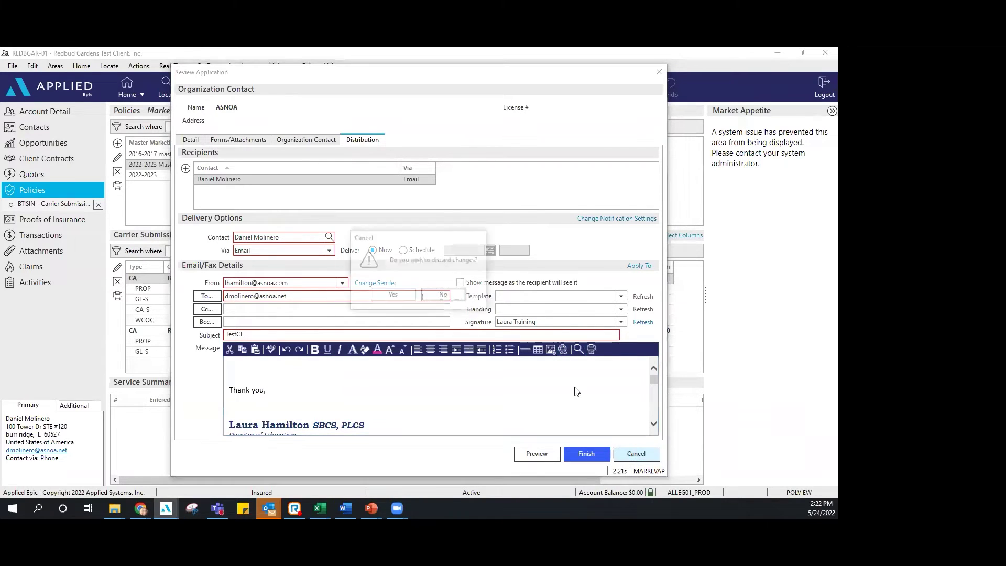
click(390, 296)
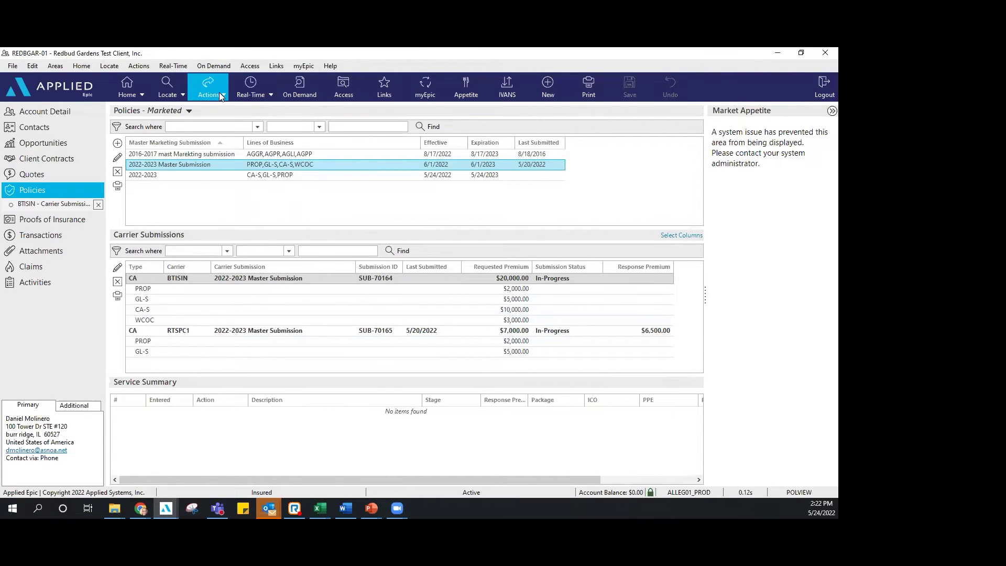
Step: Try to move the marketed lines of the BTISIN carrier submission to current policies
click(222, 95)
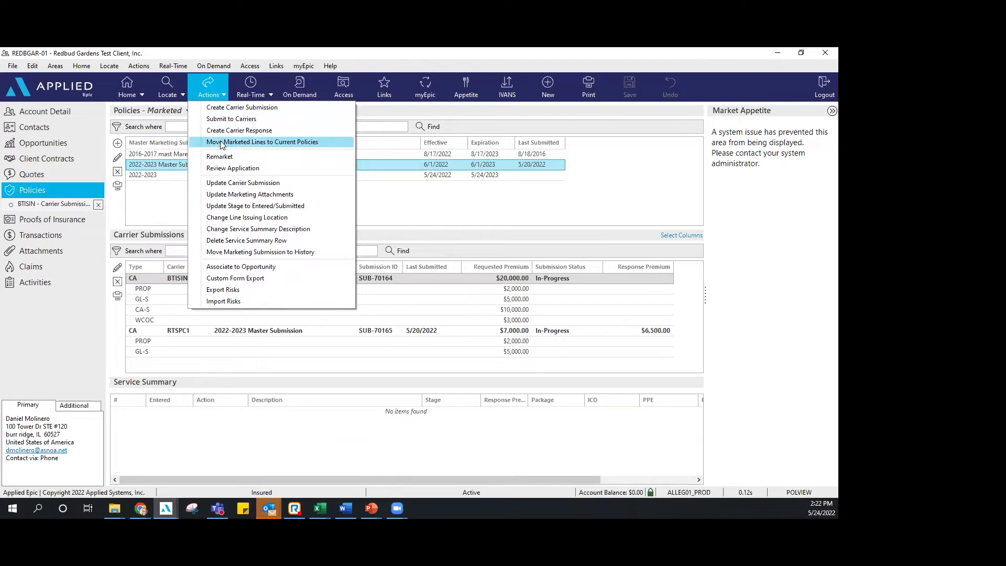
click(260, 145)
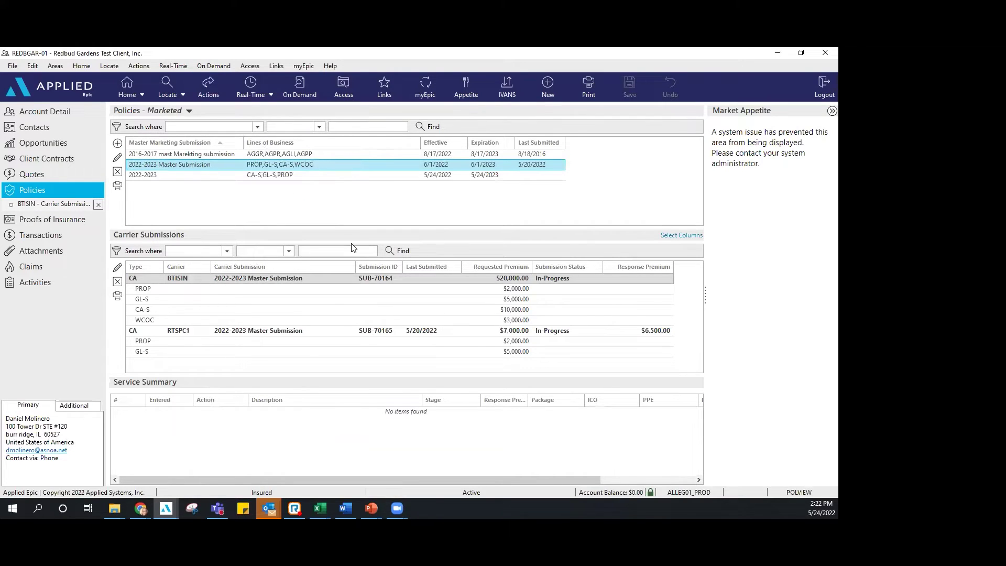
click(412, 290)
click(208, 88)
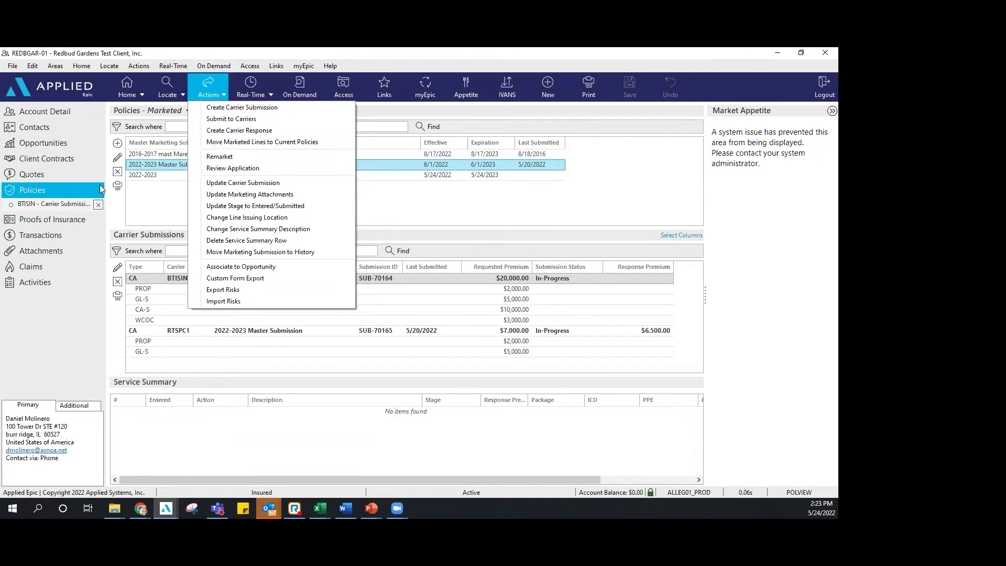
click(58, 196)
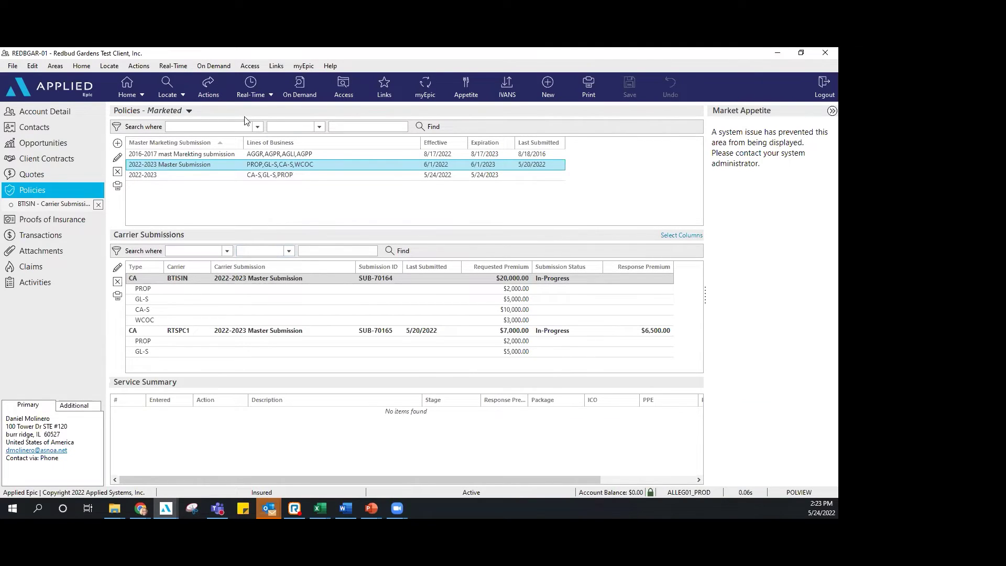
Step: View the client's current/renewed policies and the actions available for them, and return to the marketed submissions
click(188, 110)
click(220, 130)
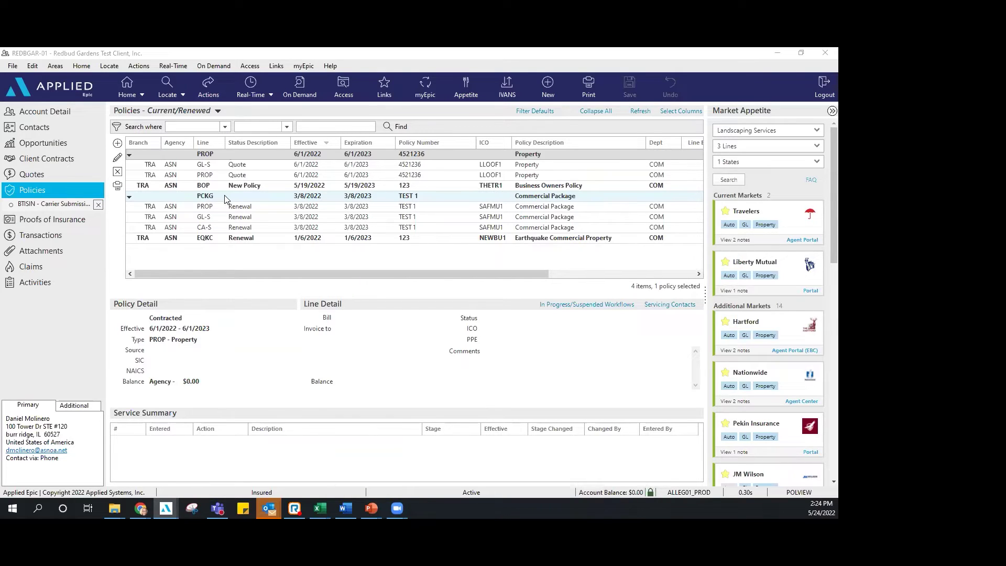
click(218, 93)
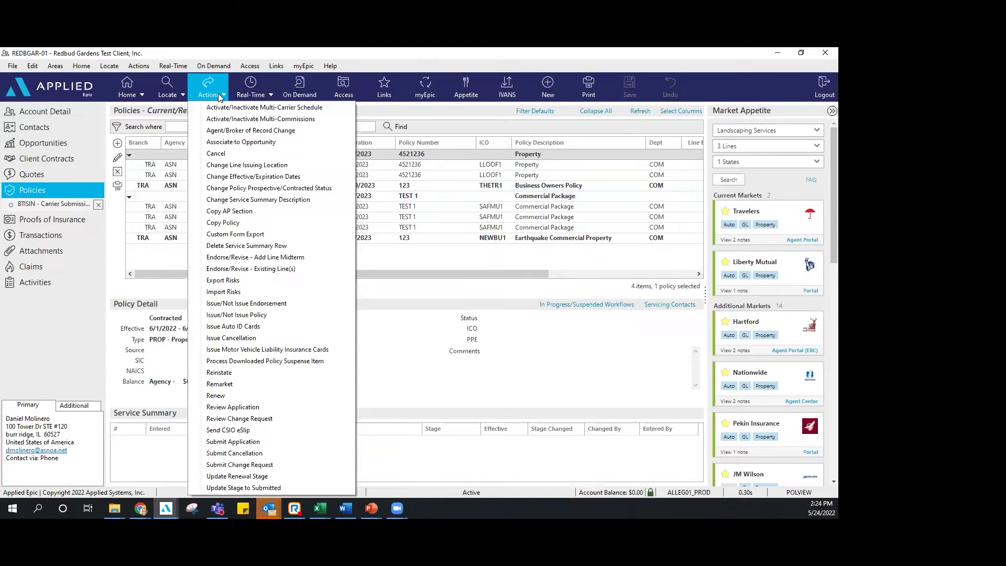
click(83, 193)
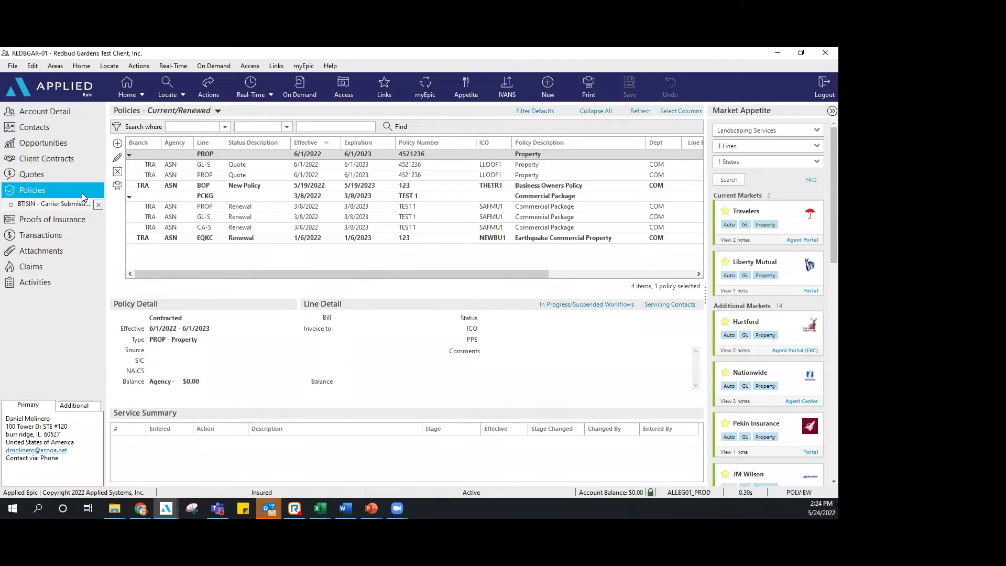
click(218, 111)
click(236, 152)
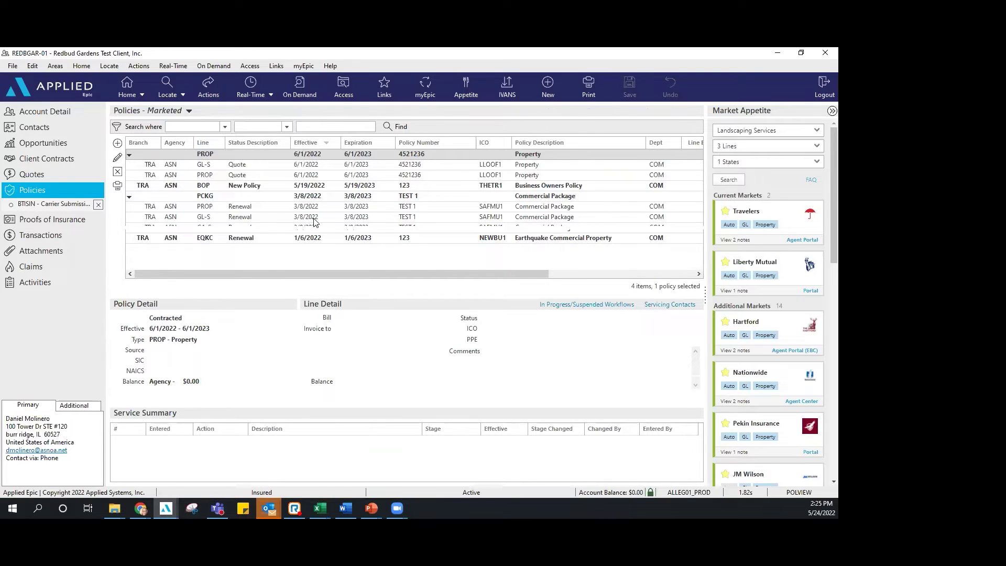
Step: Try to create a carrier response for the BTISIN submission under the 2022-2023 Master Submission
click(223, 175)
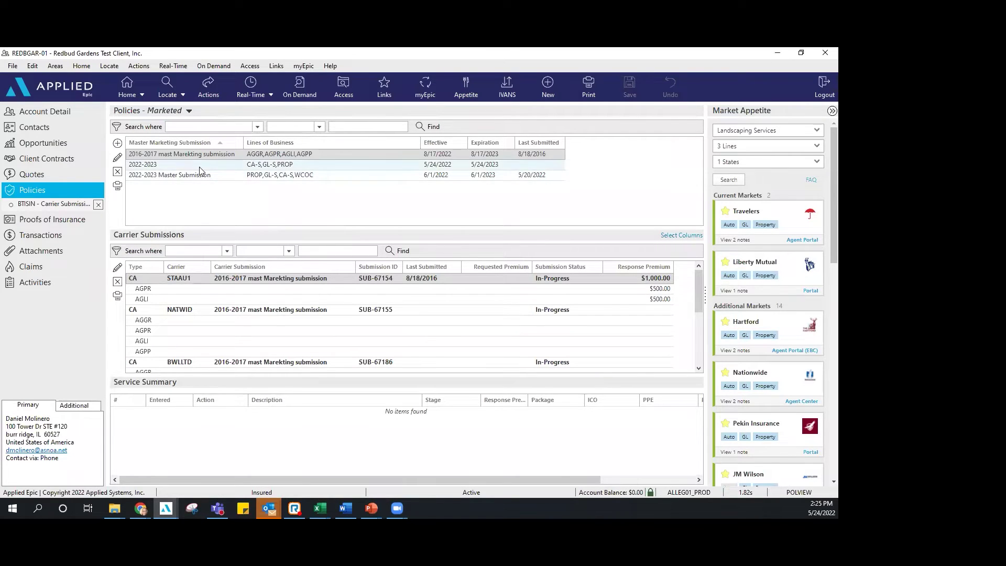
click(213, 97)
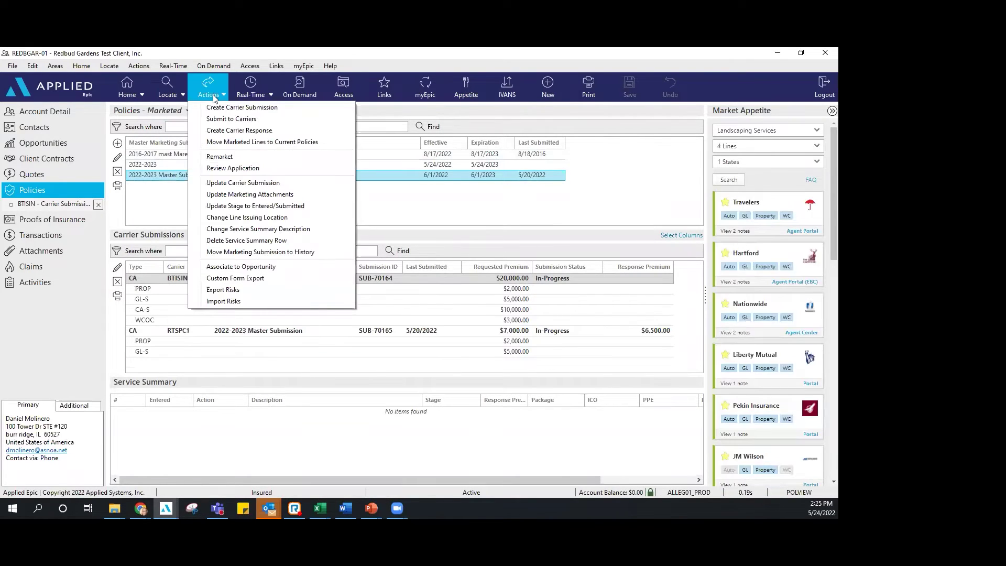
click(220, 130)
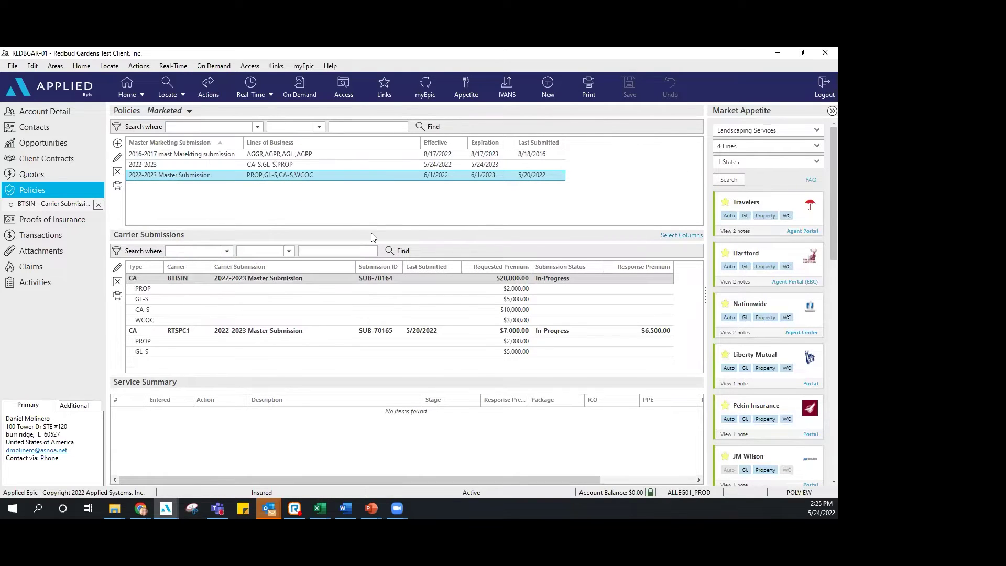
click(417, 297)
Step: Add an ACORD Certificate of Liability Insurance titled 2022-2023 Master and open its details
click(72, 223)
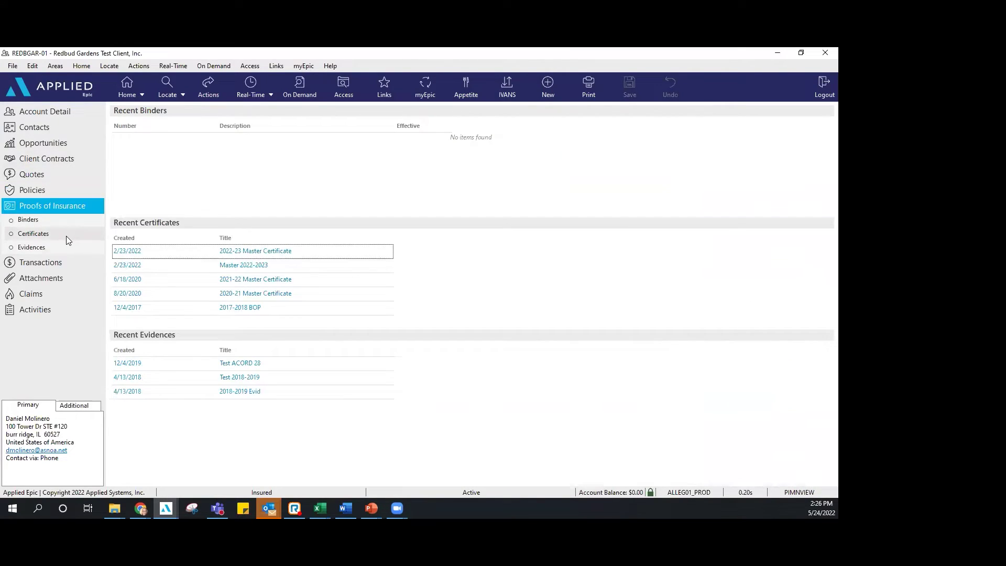
click(66, 236)
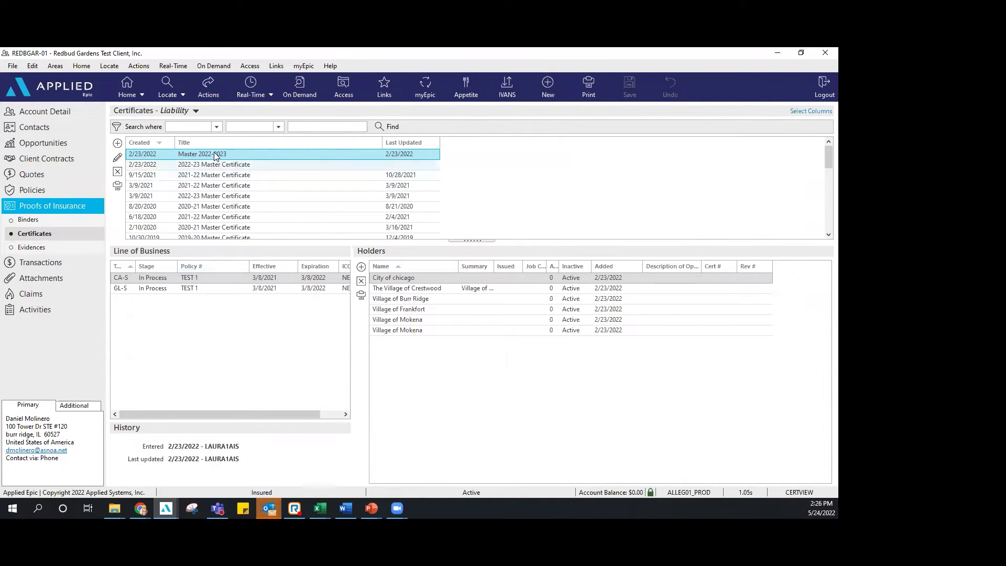
click(118, 143)
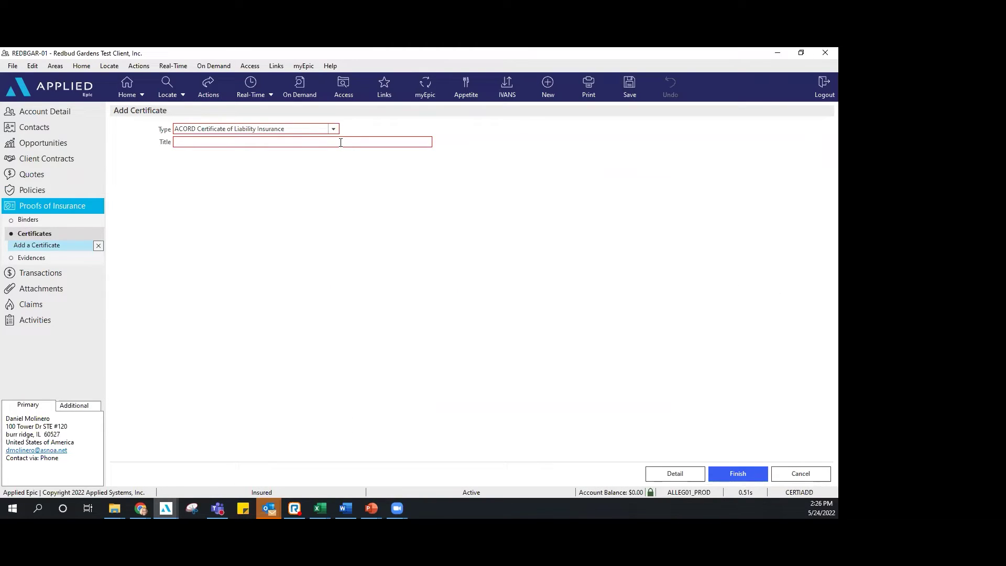
text(2022-2023 Master)
click(674, 473)
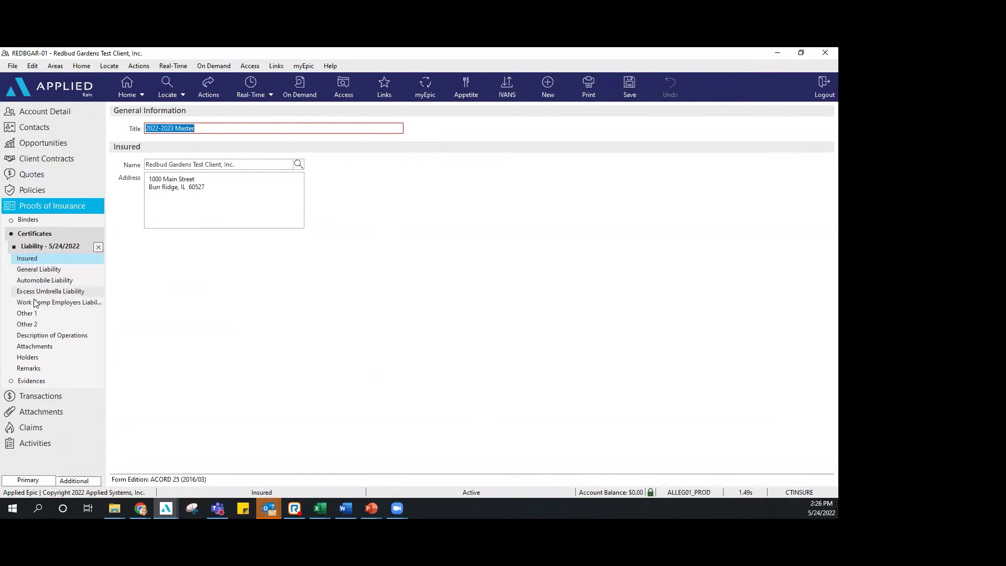
Step: Add a default General Liability template described as GL-S, based on the GL-S line effective 3/8/2022 to 3/8/2023
click(45, 270)
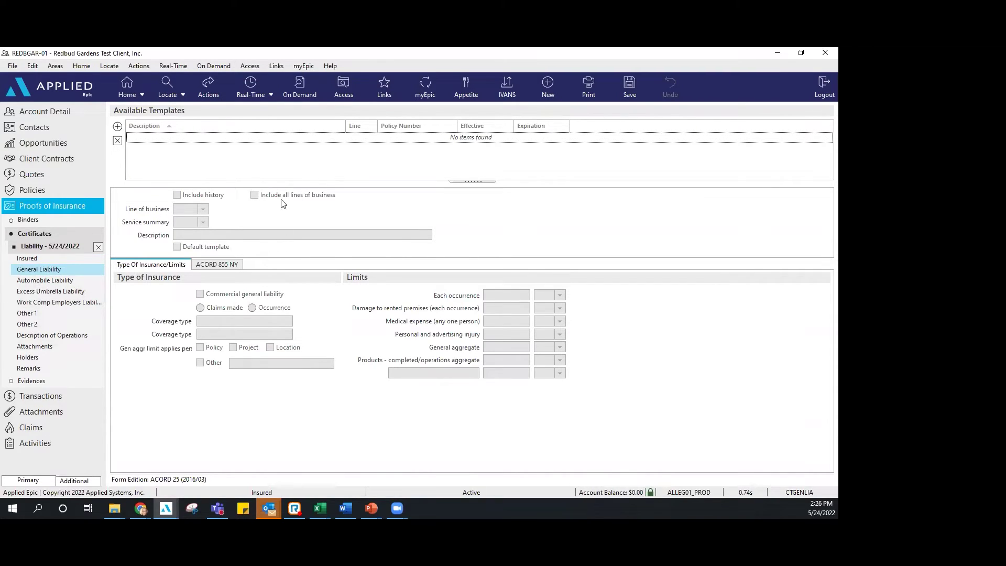
click(117, 127)
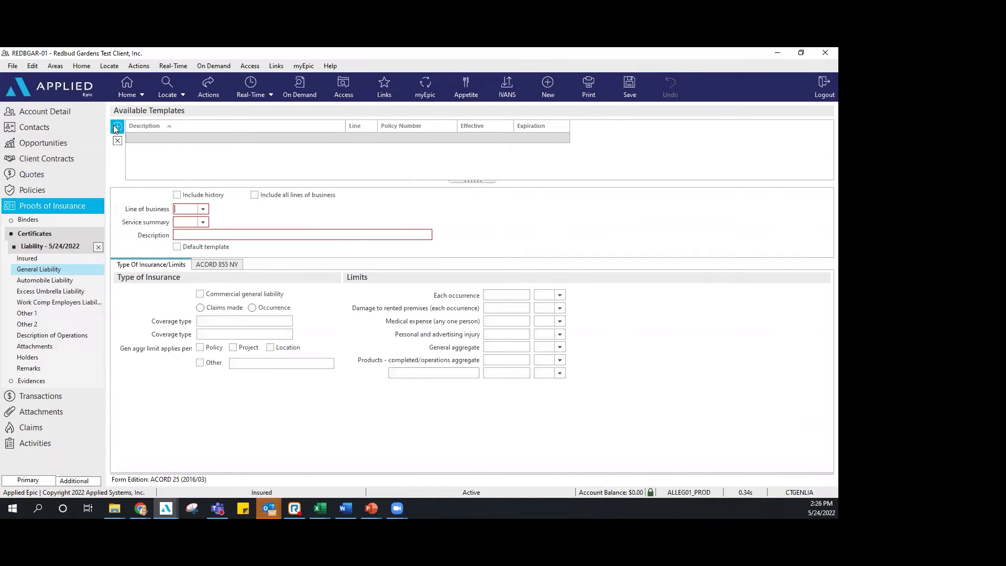
click(203, 210)
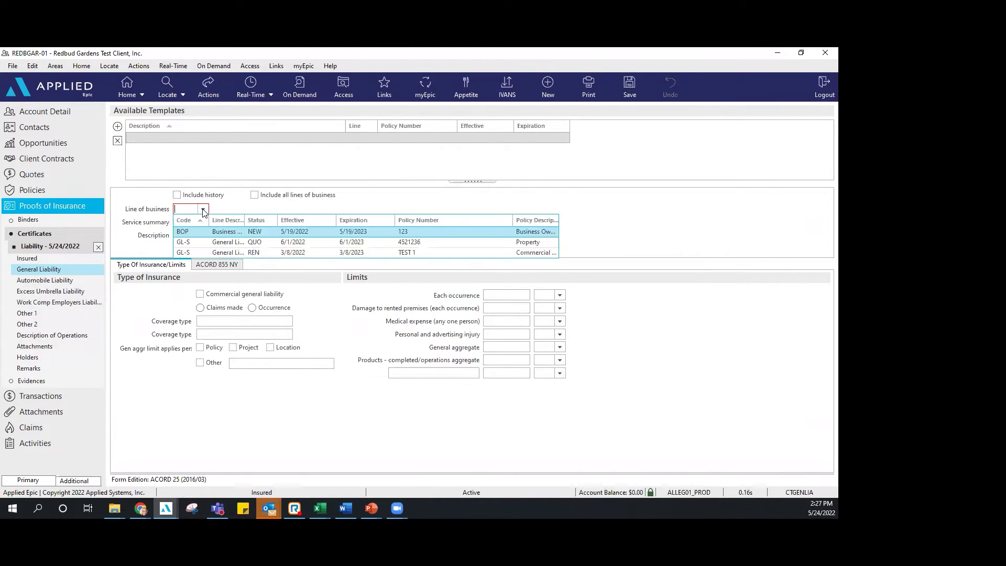
click(217, 252)
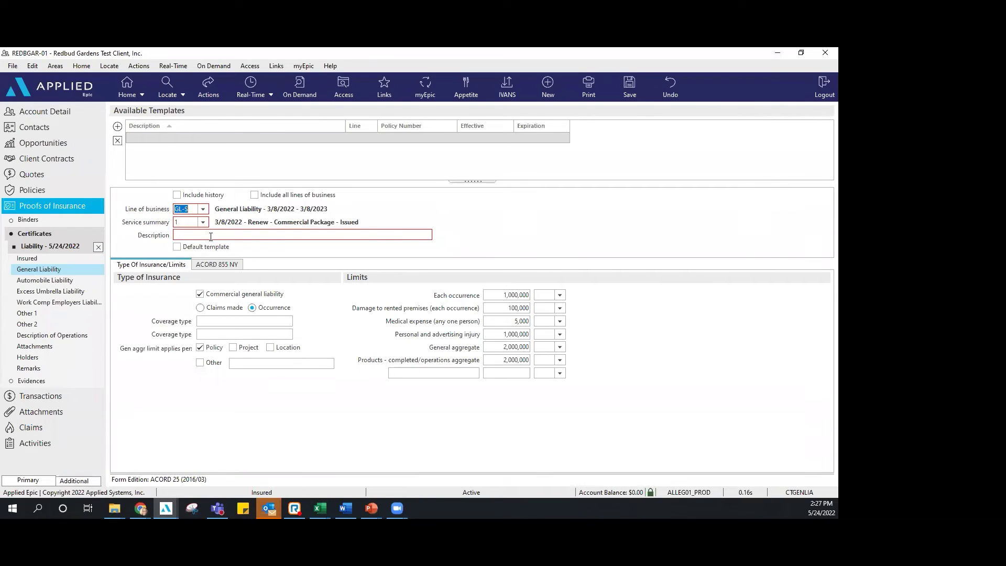
click(211, 236)
text(GL-S)
click(178, 248)
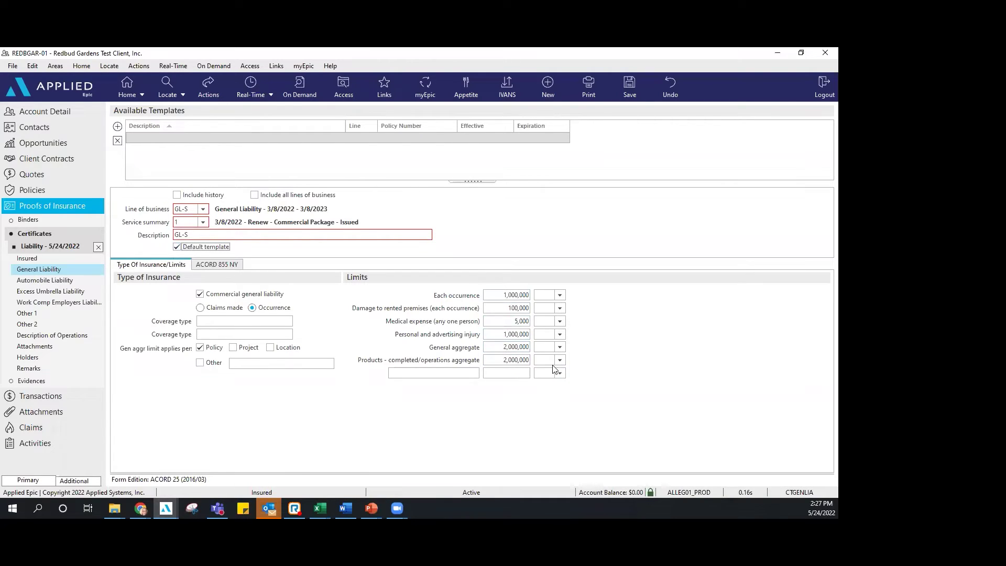
Step: Add a default Automobile Liability template described as Auto, based on the CA-S line effective 3/8/2022 to 3/8/2023
click(62, 281)
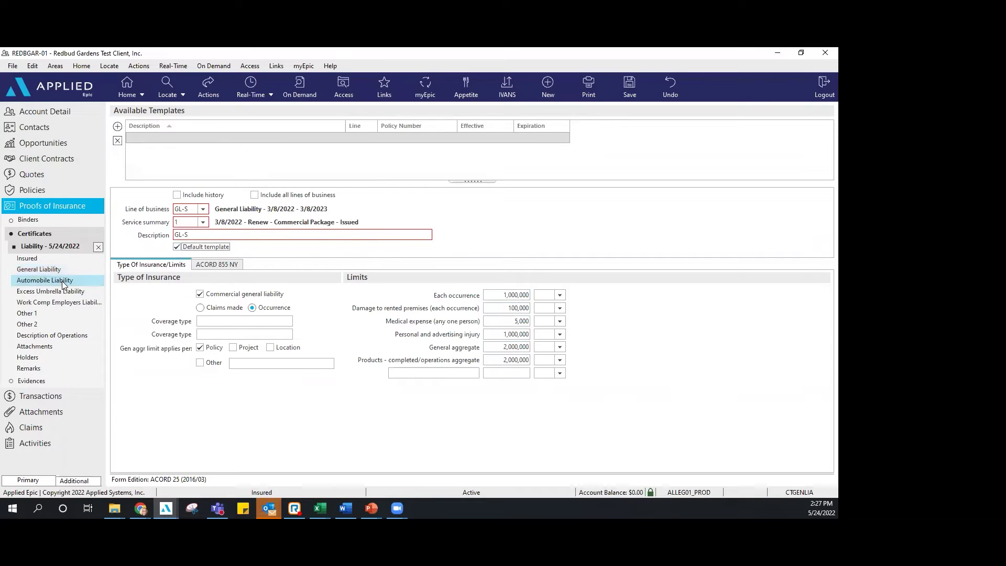
click(117, 127)
click(199, 211)
click(202, 219)
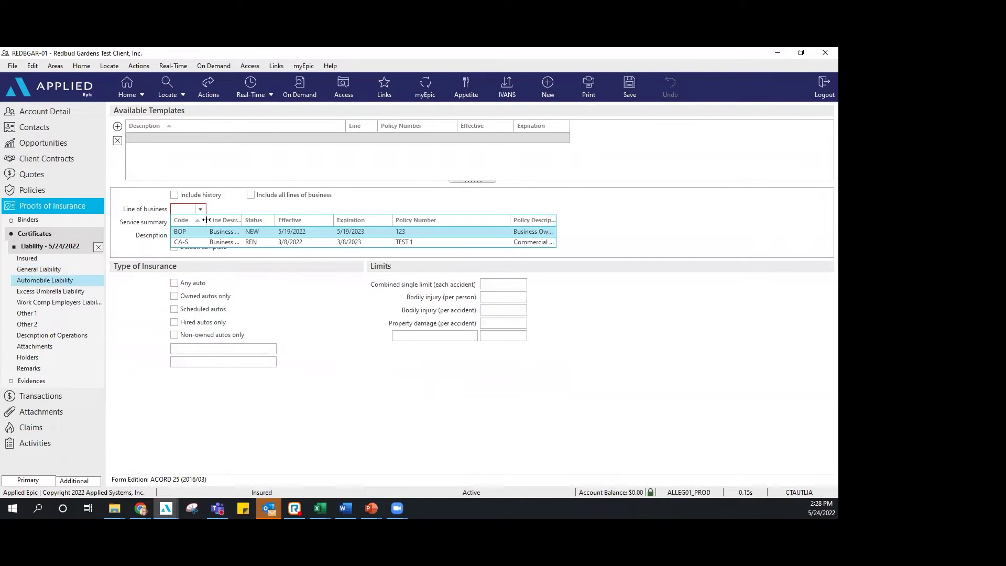
click(214, 242)
click(209, 235)
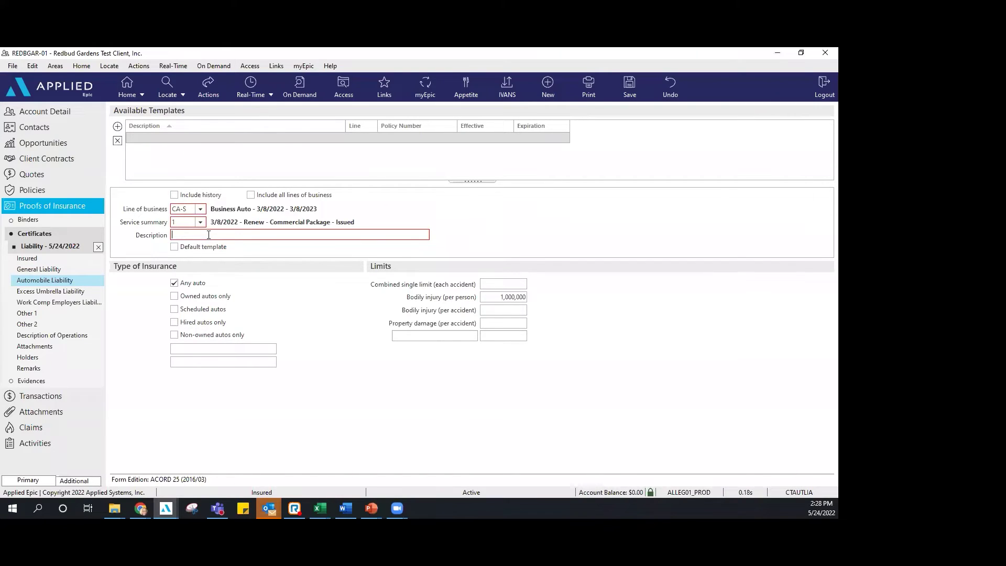
text(Auto)
click(174, 247)
Step: Set the auto template's combined single limit to 1,000,000 and clear its bodily injury per person limit
click(505, 287)
text(1,000,)
text(00000)
key(Tab)
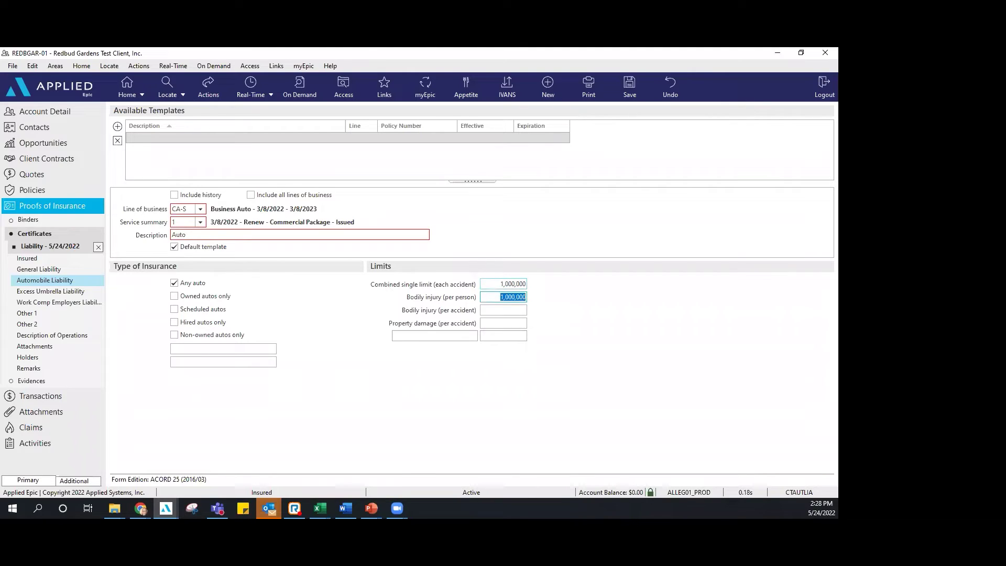
key(BackSpace)
Step: View the certificate's excess umbrella, description of operations and attachments sections
click(58, 293)
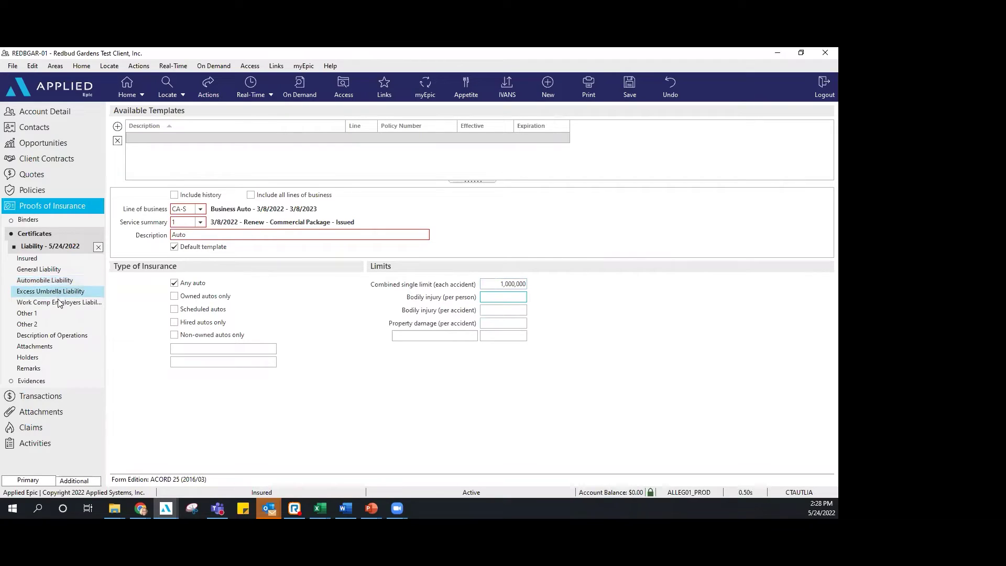
click(50, 335)
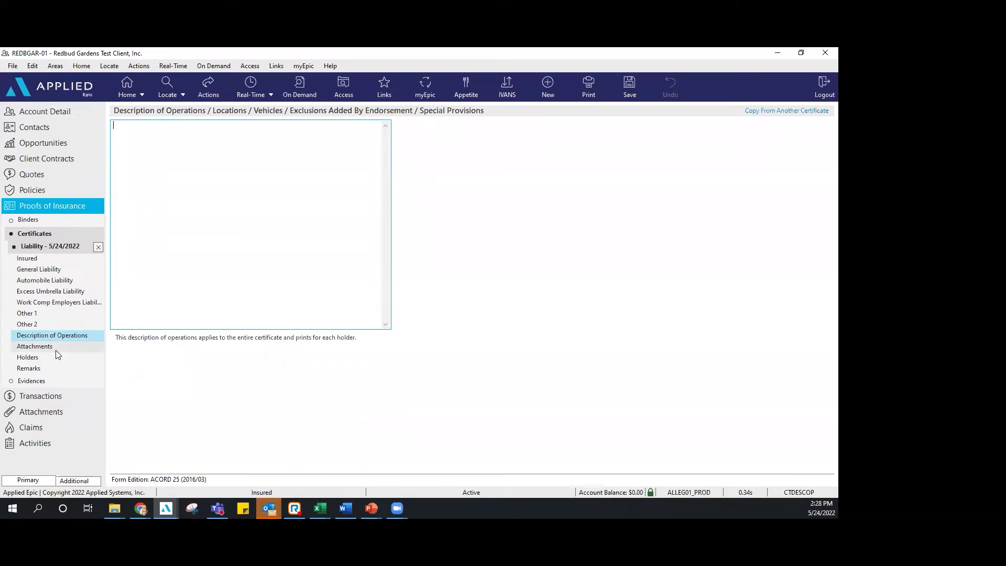
click(56, 349)
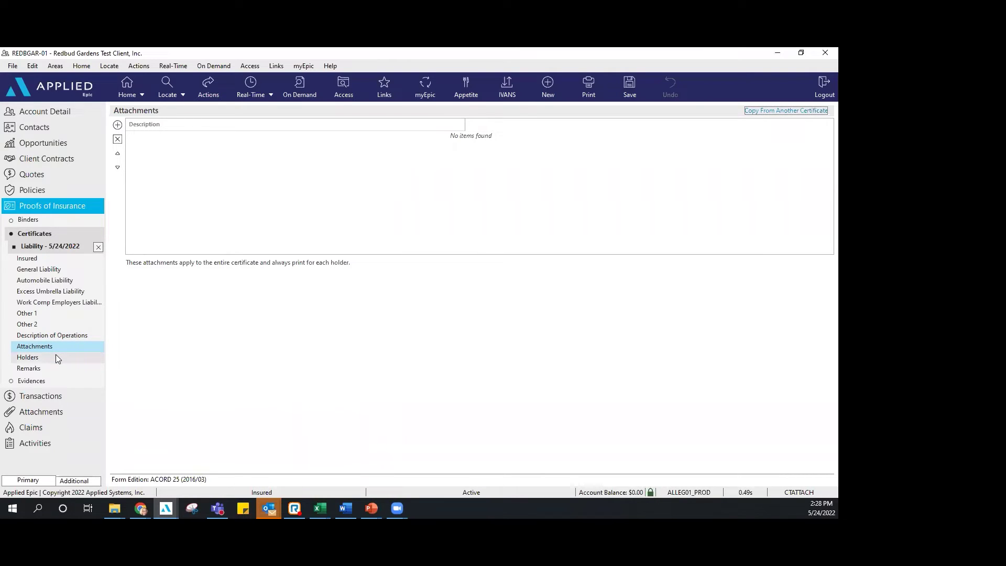
Step: Add a certificate holder named Chase, keeping the GL-S and Auto templates assigned to it
click(58, 359)
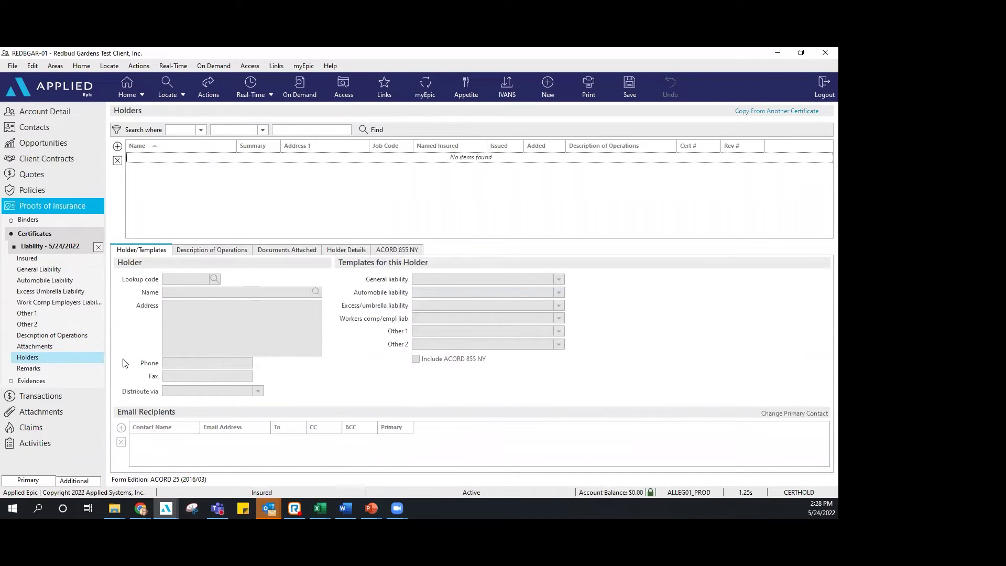
click(118, 147)
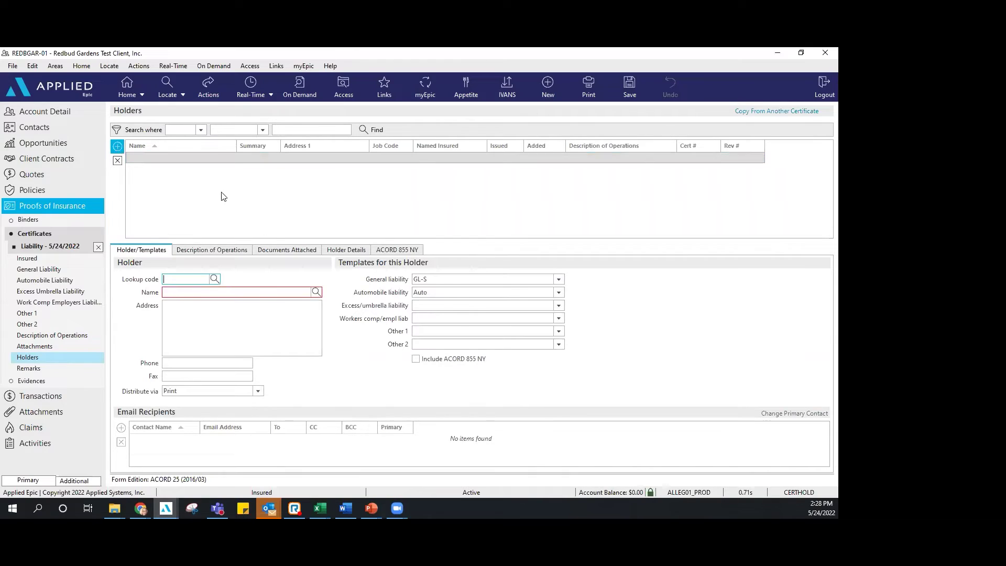
click(253, 288)
text(Chase)
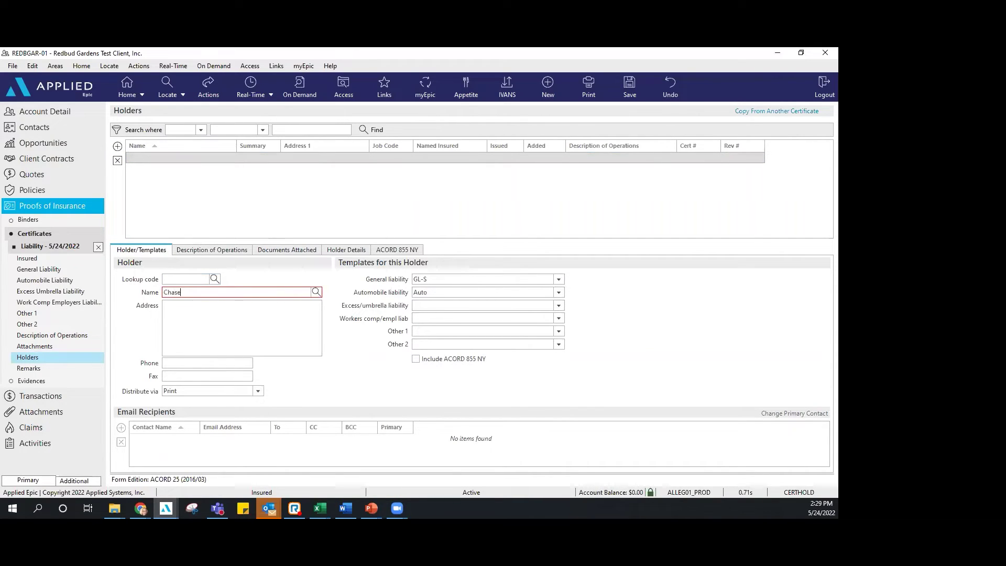
key(Tab)
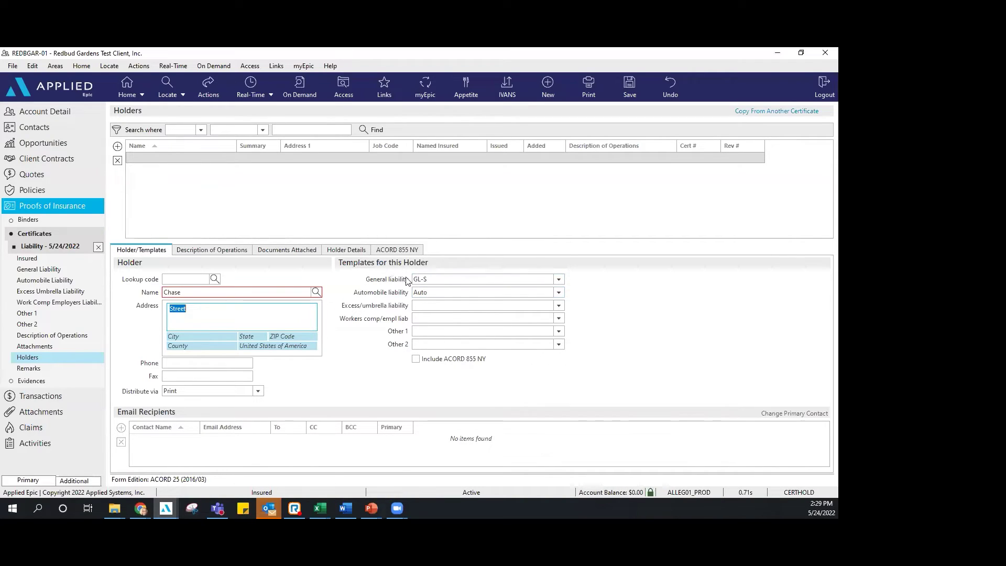
click(559, 280)
click(559, 282)
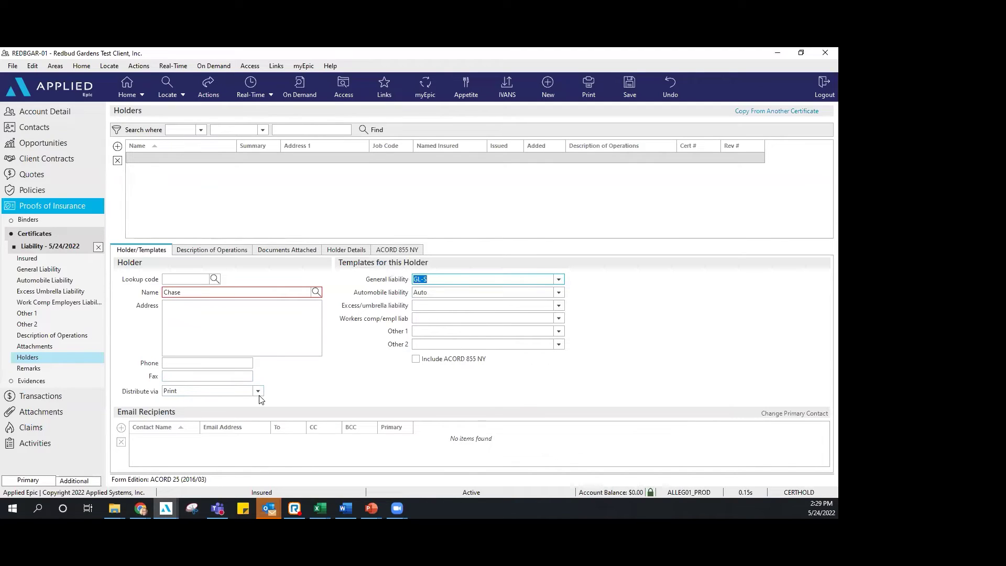
Step: Mark Chase as additional insured on general liability and view the options for copying holders from another certificate
click(207, 250)
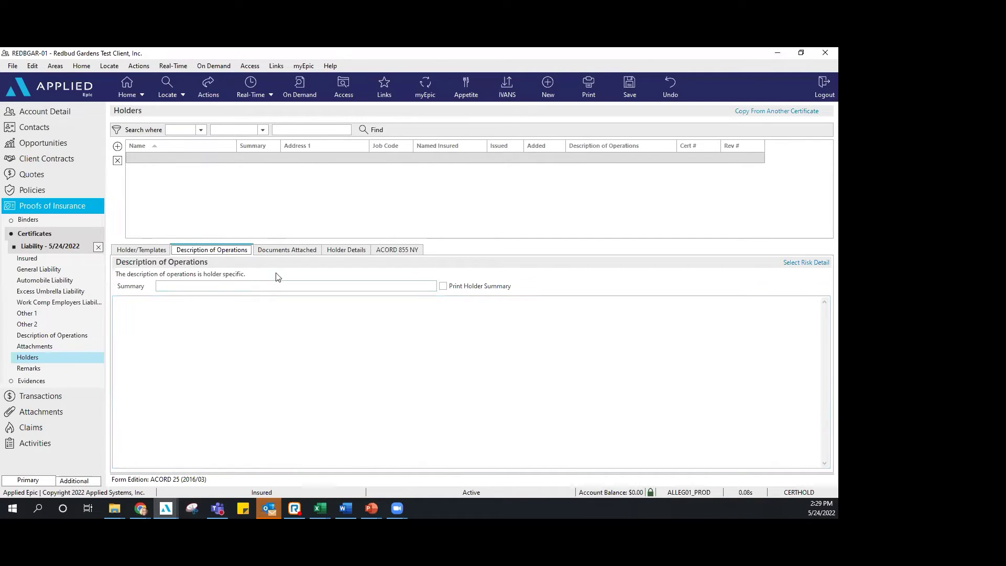
click(283, 252)
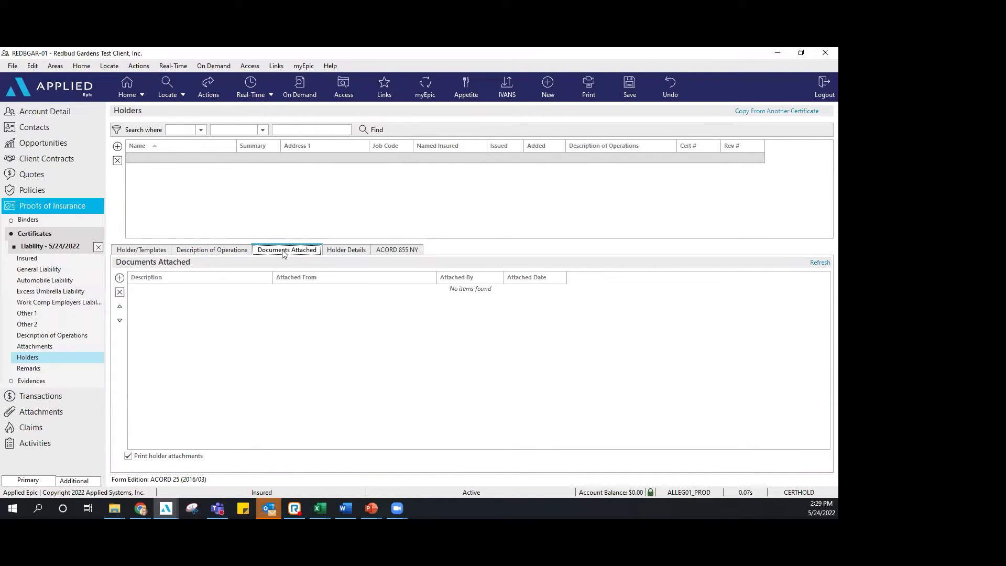
click(335, 250)
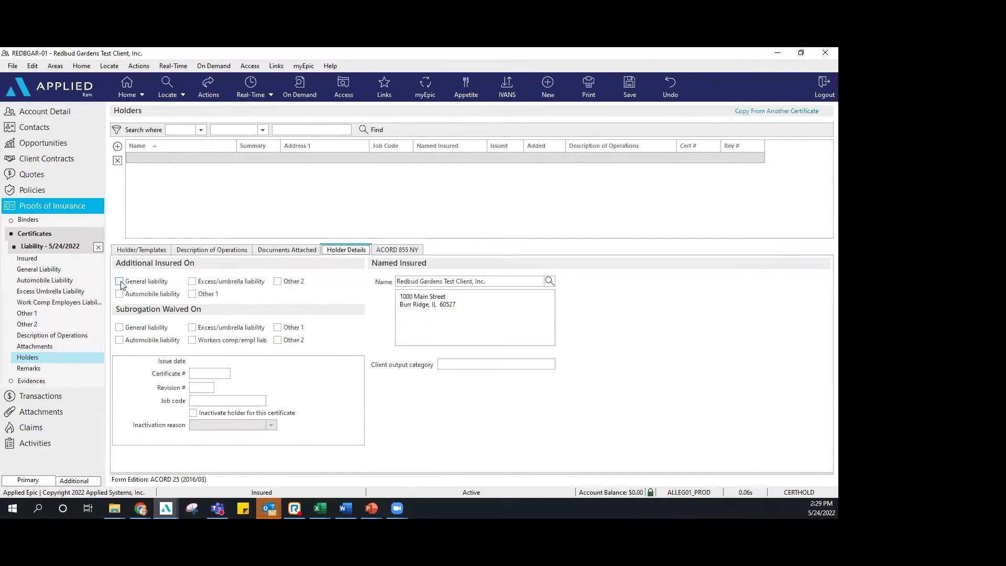
click(120, 282)
click(767, 112)
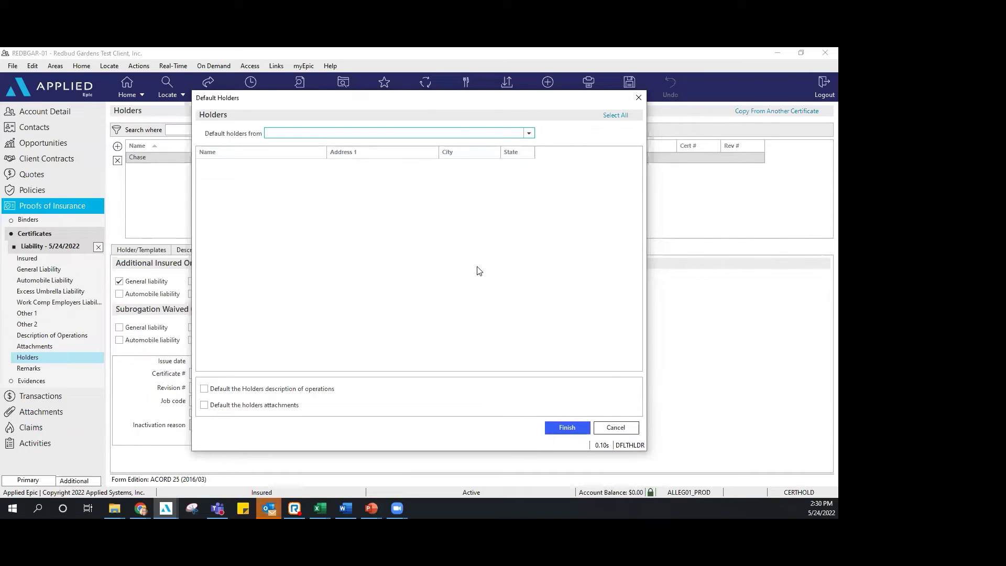
click(627, 427)
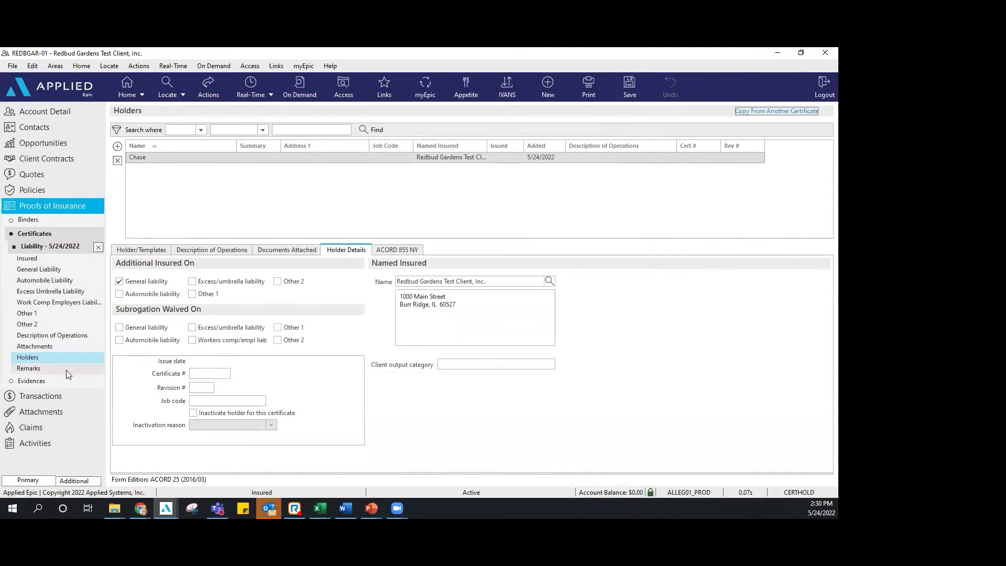
click(214, 90)
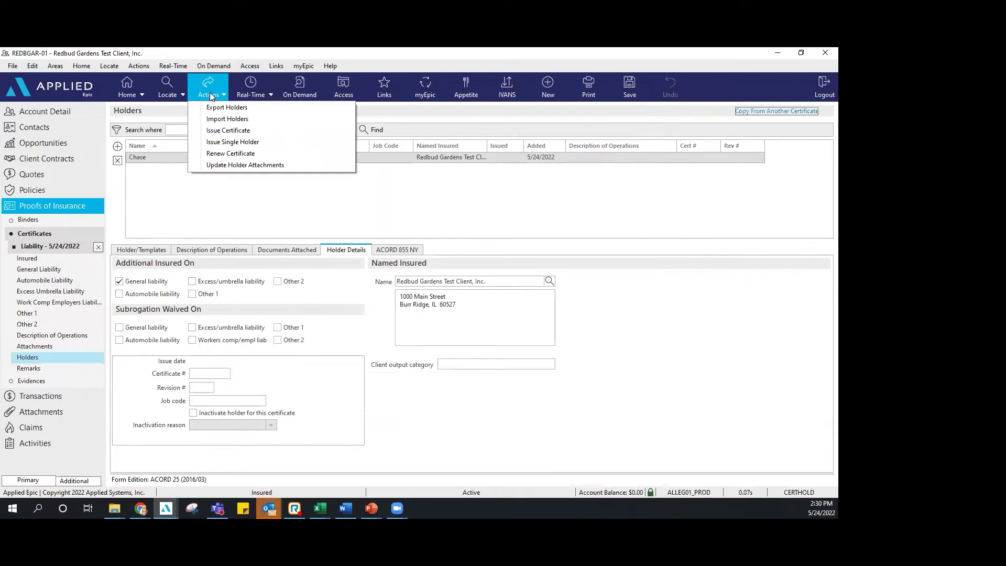
click(216, 132)
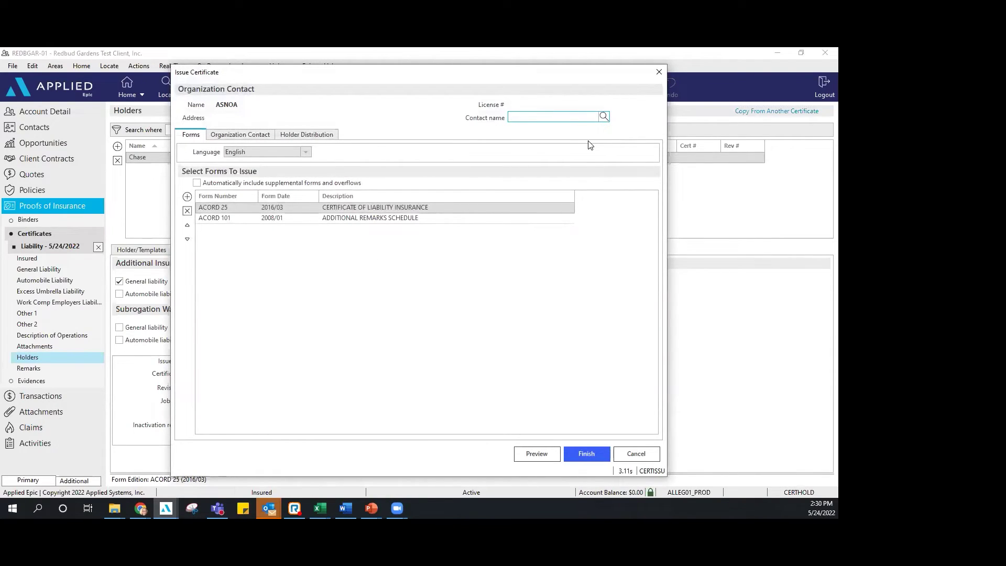
click(603, 117)
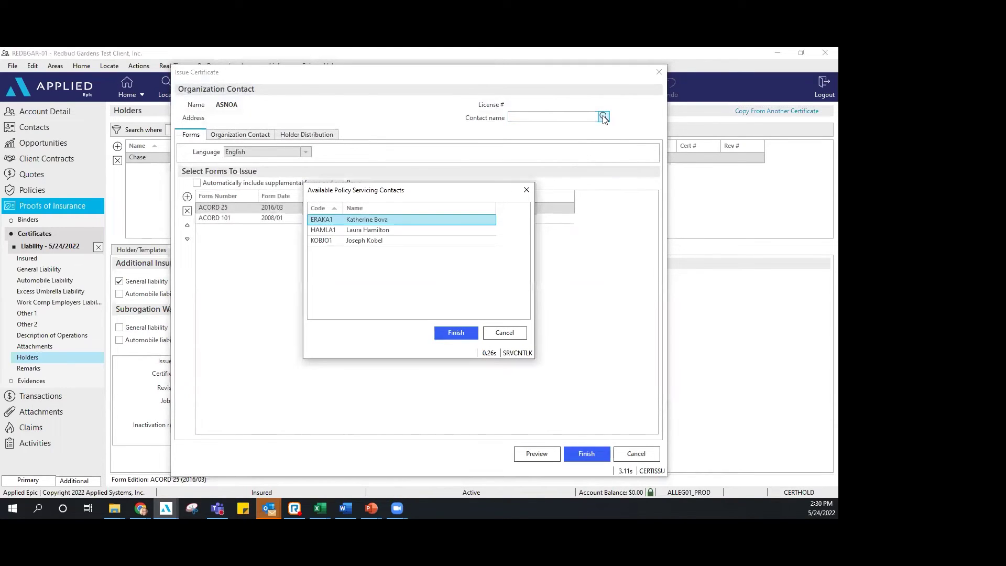
click(354, 231)
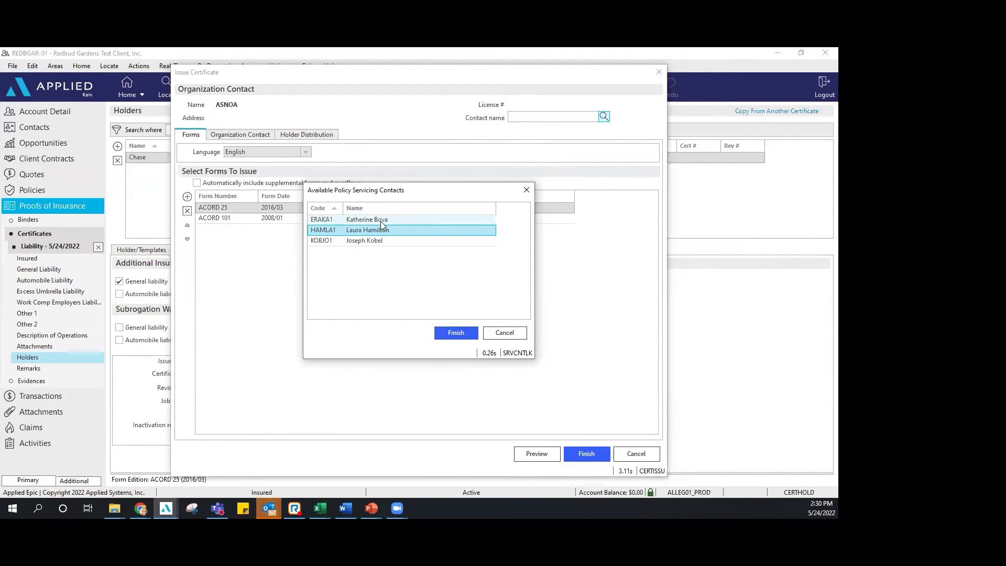
click(452, 333)
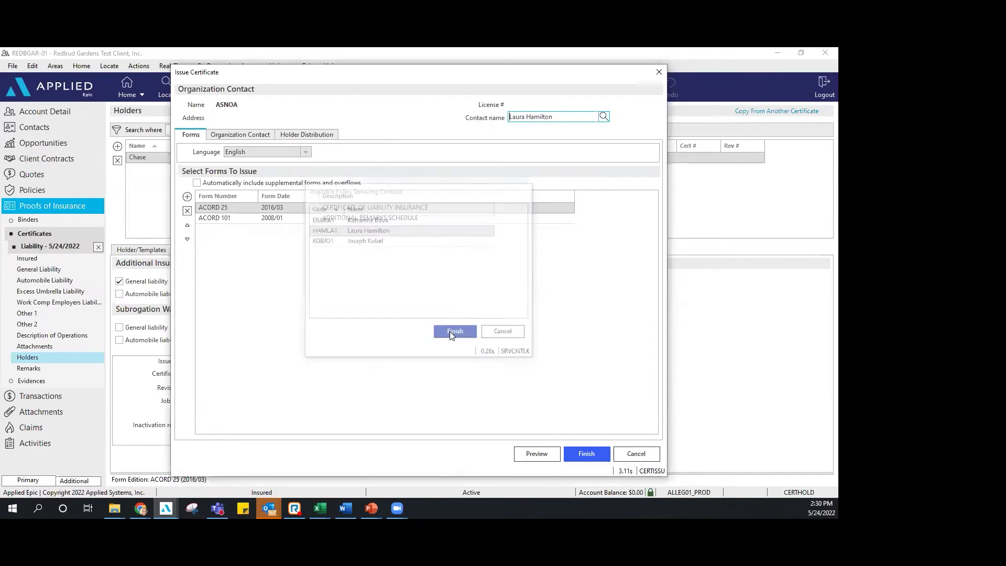
Step: Review the holder distribution and set the insured's copy to be delivered via Print
click(290, 138)
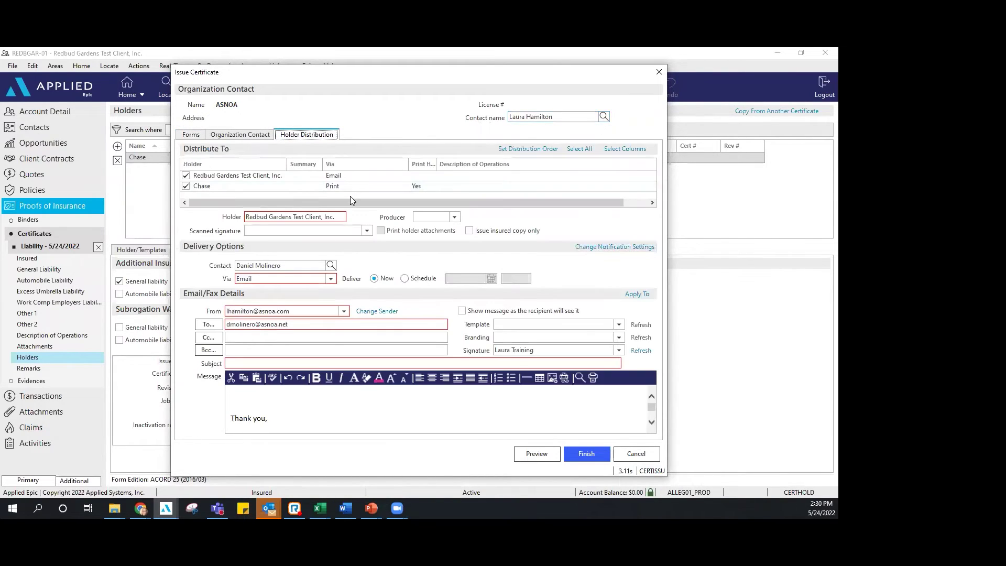
click(295, 186)
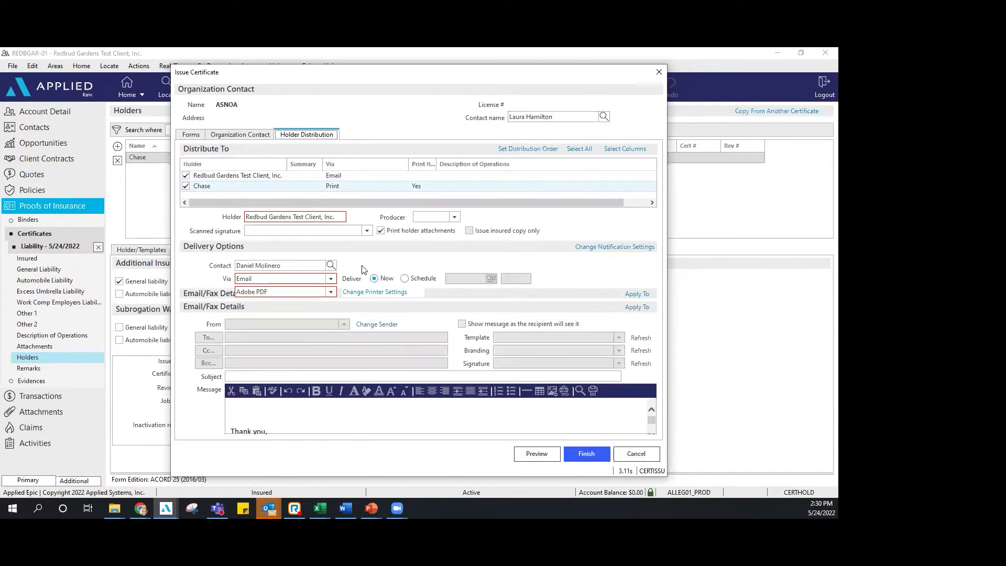
click(331, 279)
click(326, 177)
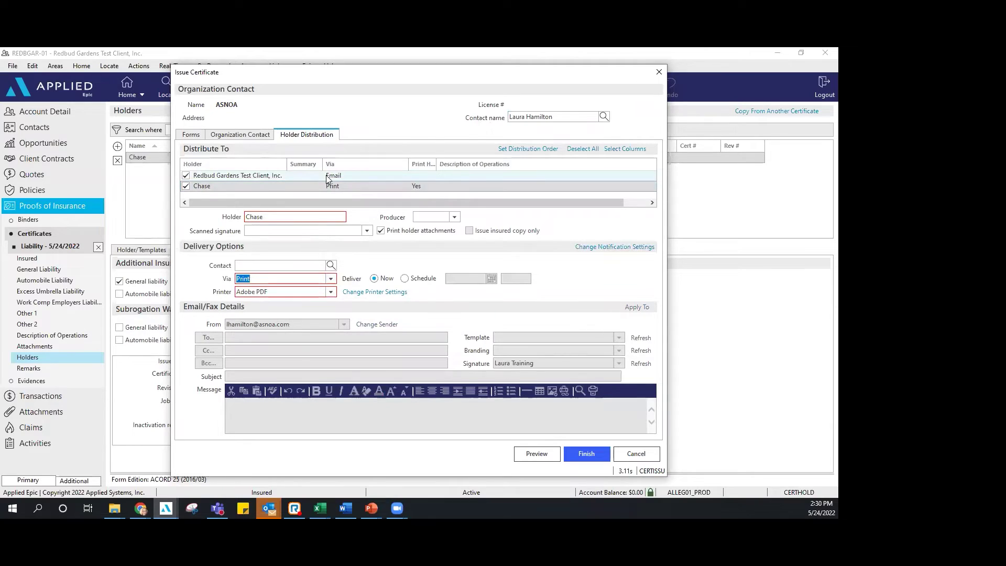
click(326, 175)
click(331, 279)
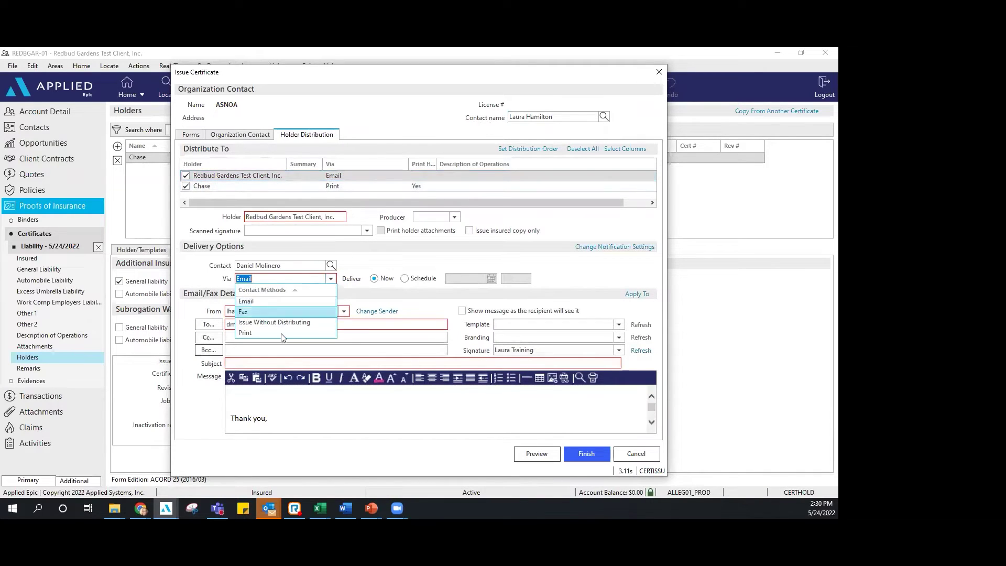
click(281, 333)
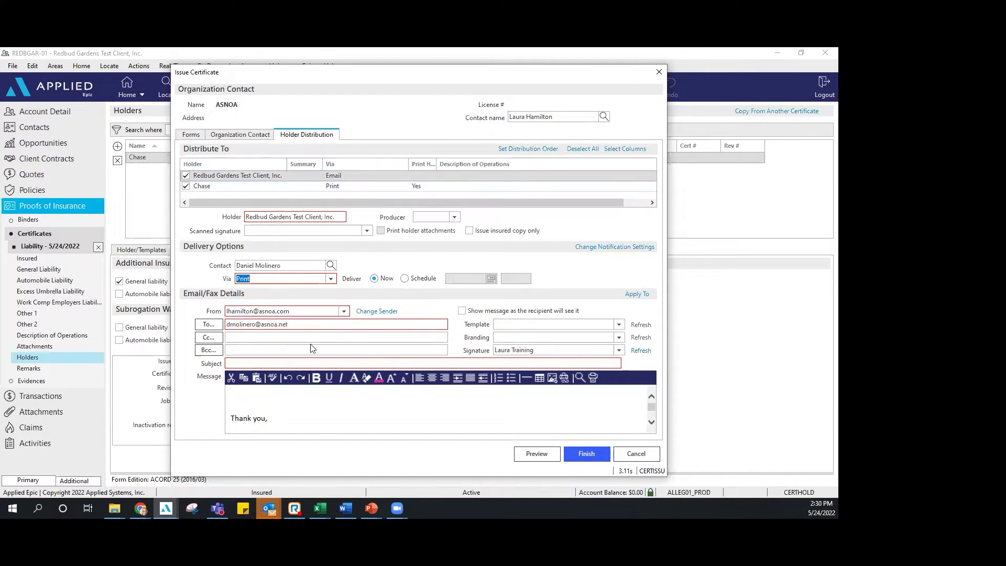
Step: Preview the certificate as a PDF, review its coverages and limits, and close the preview
click(539, 453)
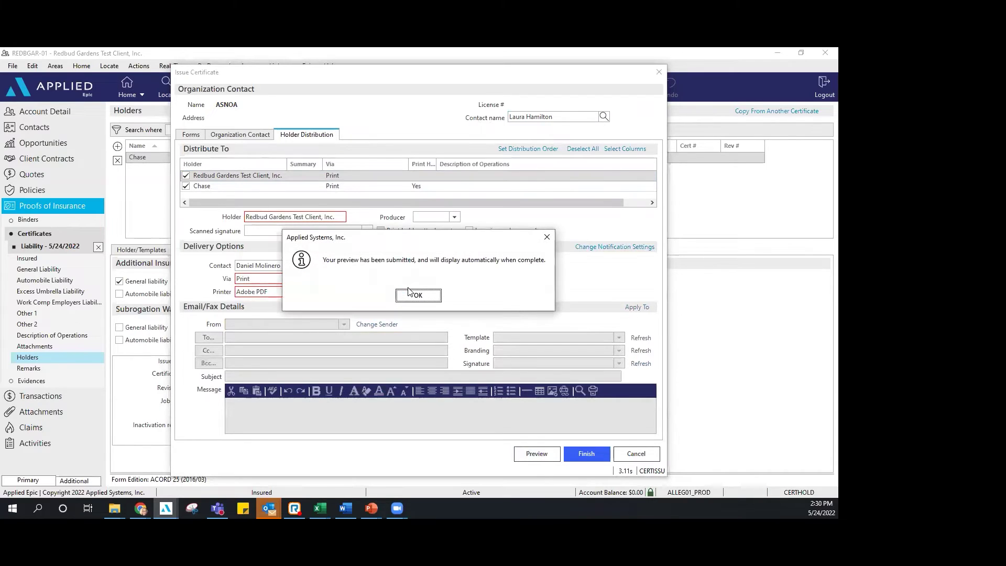
click(424, 295)
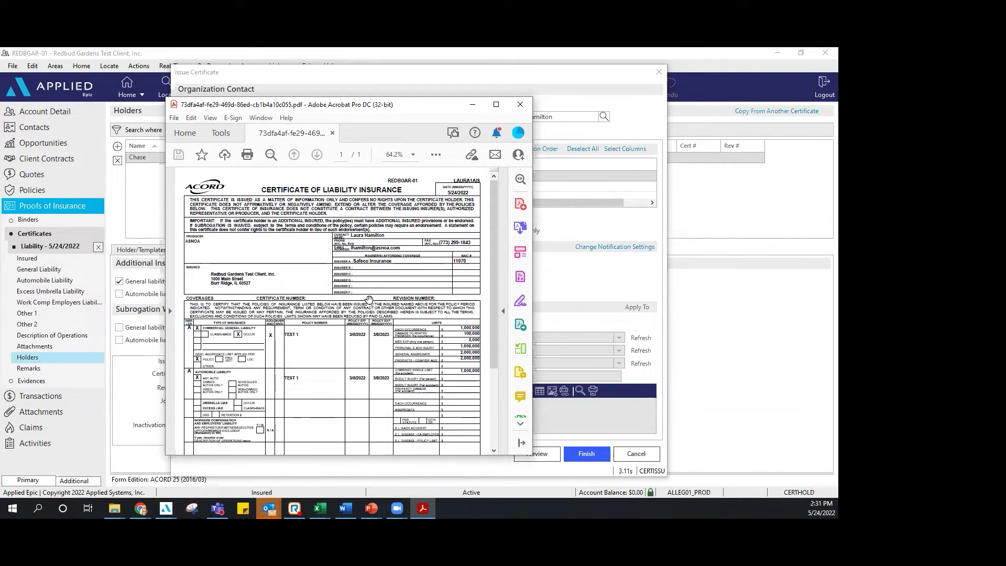
scroll(369, 299, down, 1)
scroll(369, 299, up, 1)
scroll(369, 303, down, 2)
scroll(368, 302, up, 2)
click(527, 106)
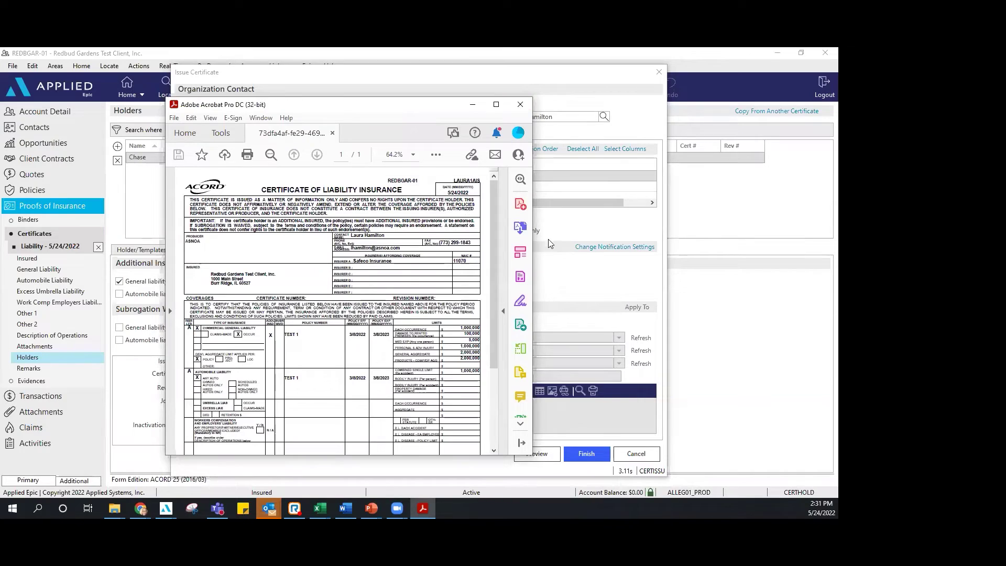
Step: Choose a scanned signature for the insured's copy and cancel issuing the certificate, discarding the changes
click(367, 231)
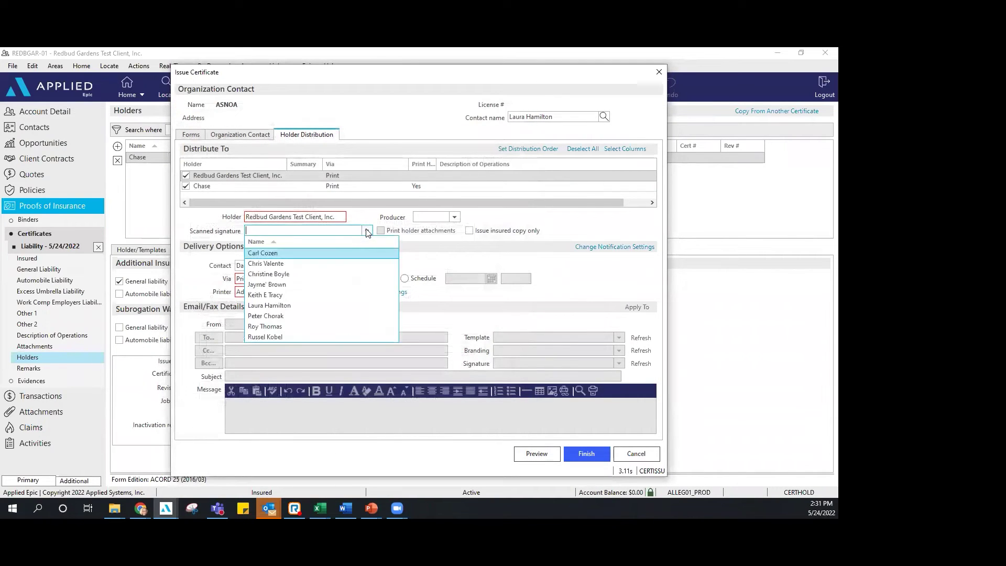
click(272, 305)
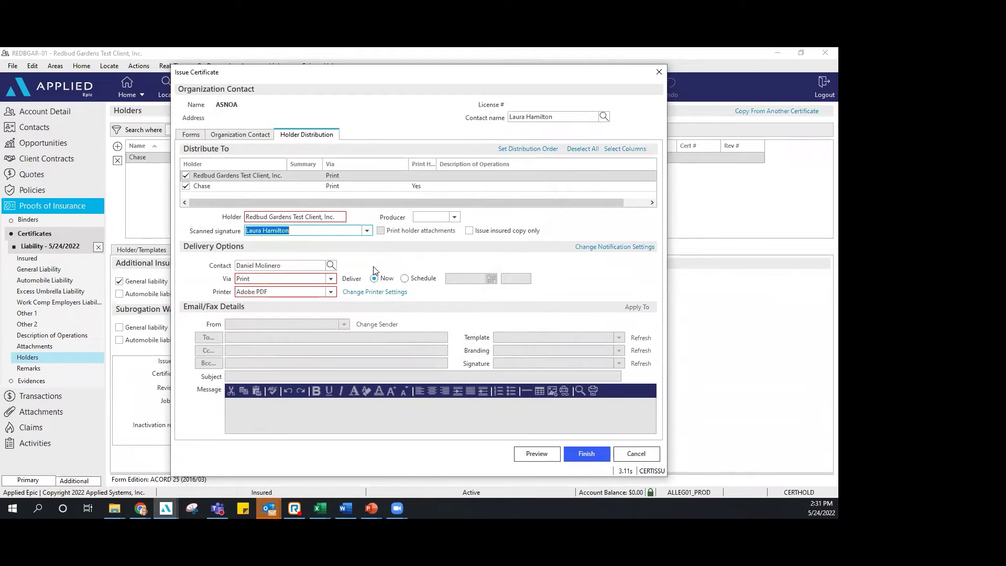
click(635, 454)
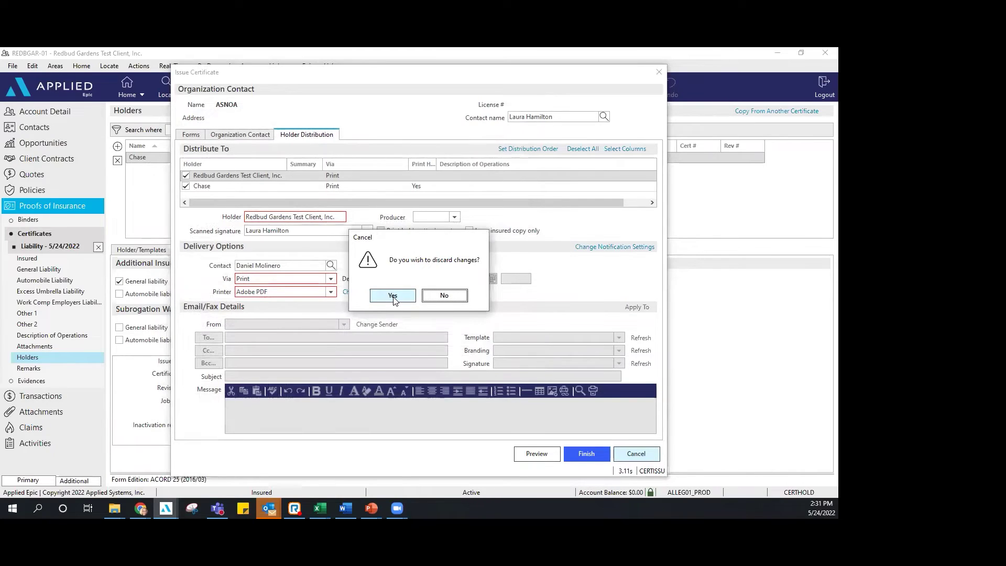
click(394, 297)
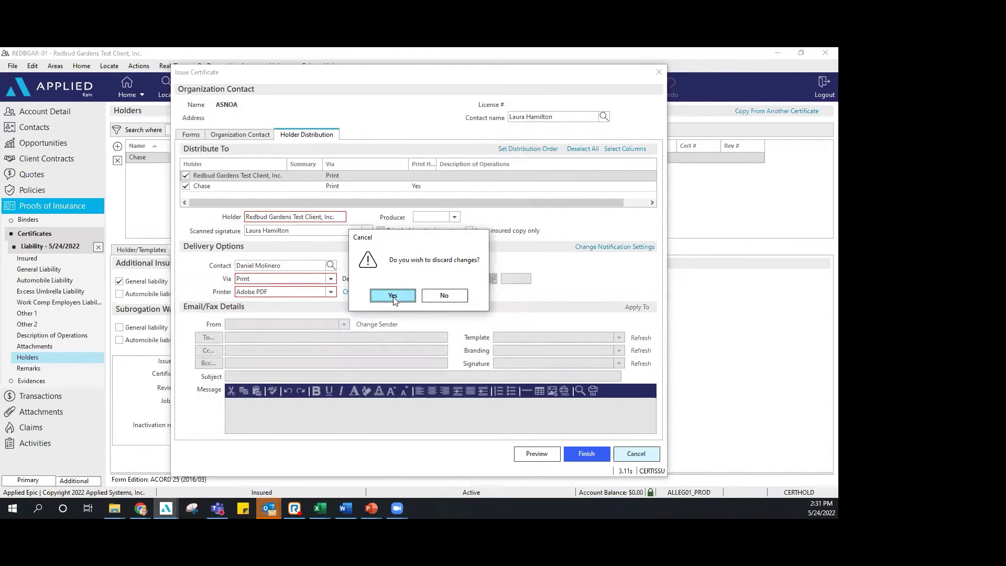
click(393, 296)
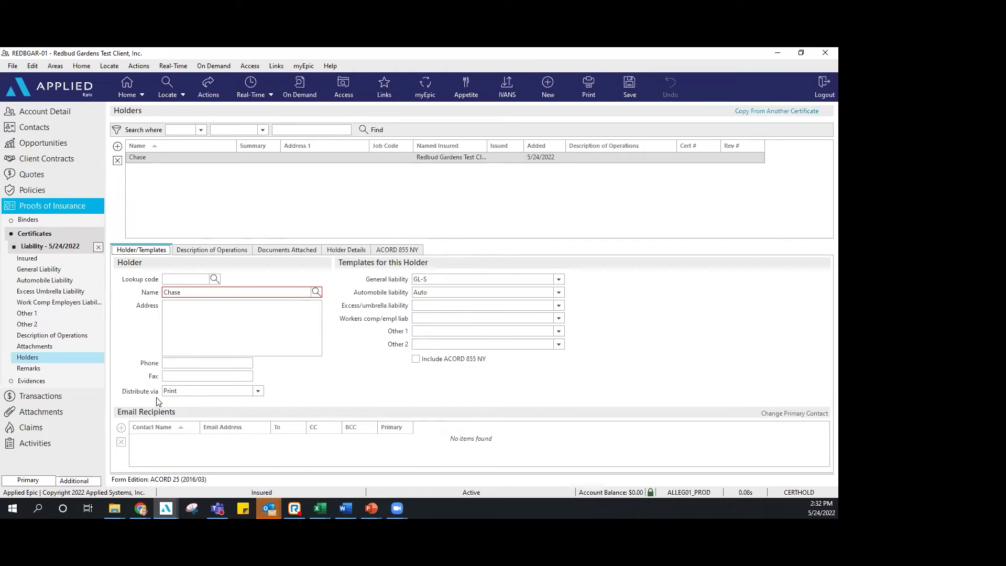
Step: View the distribution methods available for Chase and look at the Master 2022-2023 entry in the certificates list
click(259, 391)
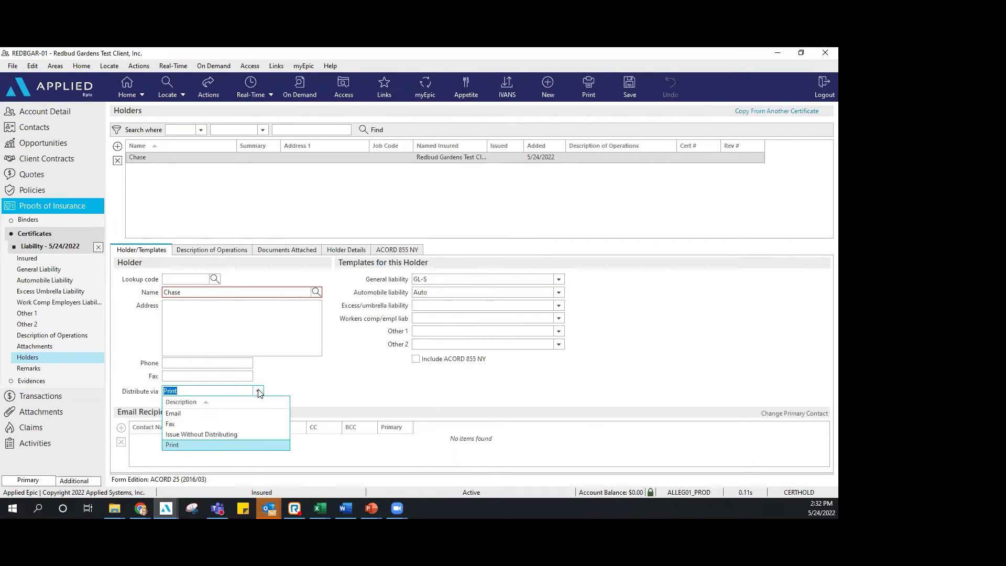
click(258, 392)
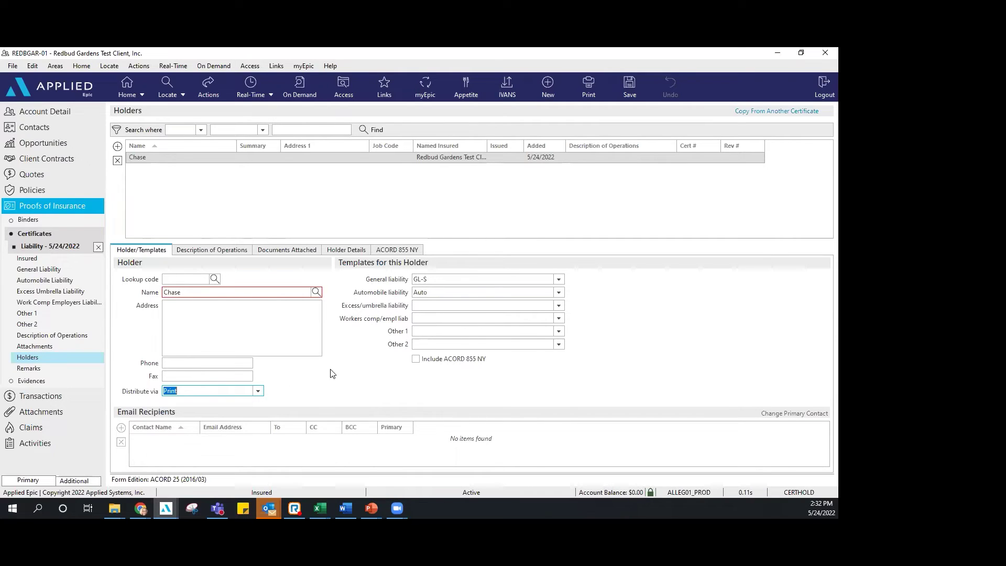
click(76, 232)
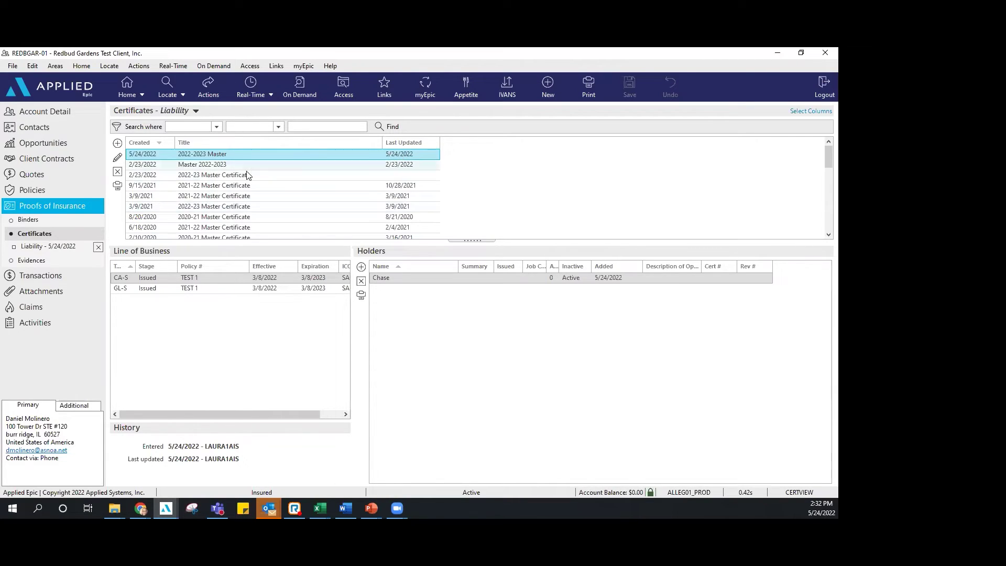
click(214, 164)
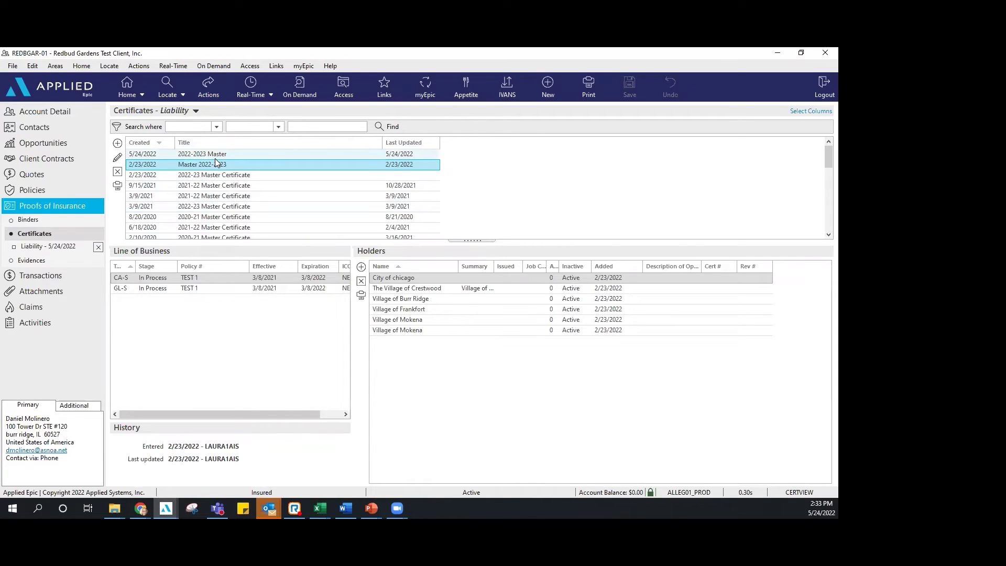
Step: Renew the Master 2022-2023 certificate as Master 2023-2024, carrying over the description of operations, attachments and holders, and open its detail
click(210, 88)
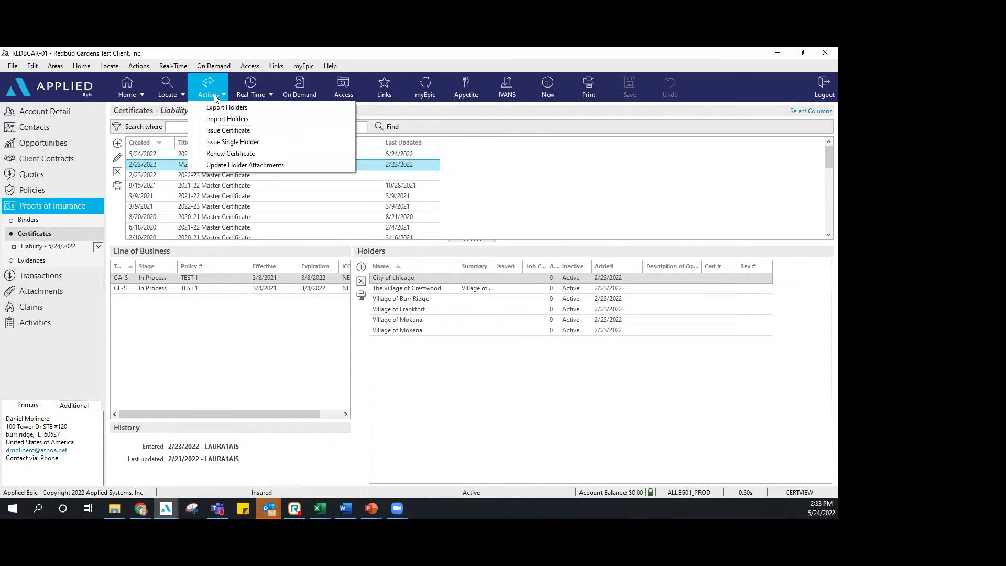
click(222, 154)
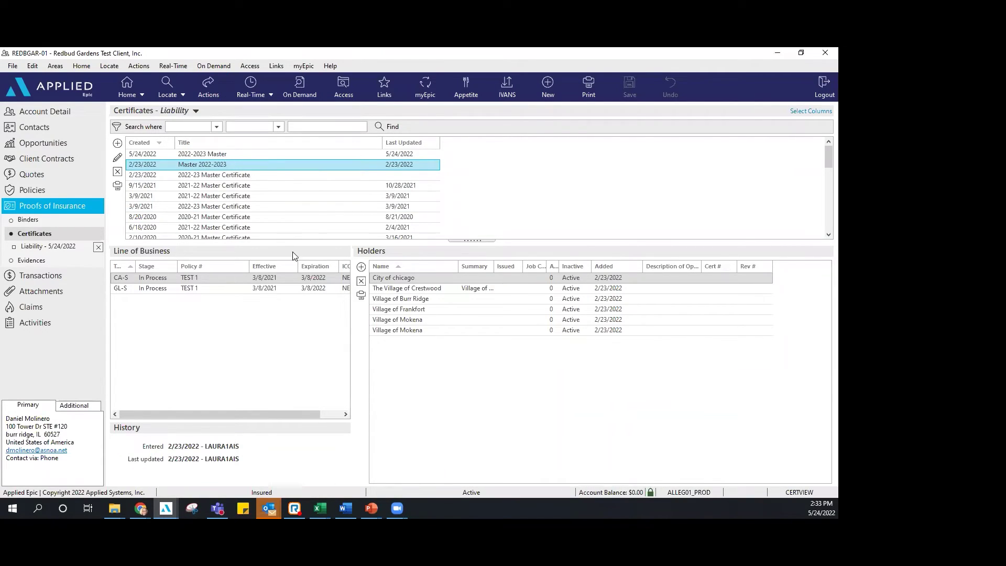
drag(363, 205, 347, 205)
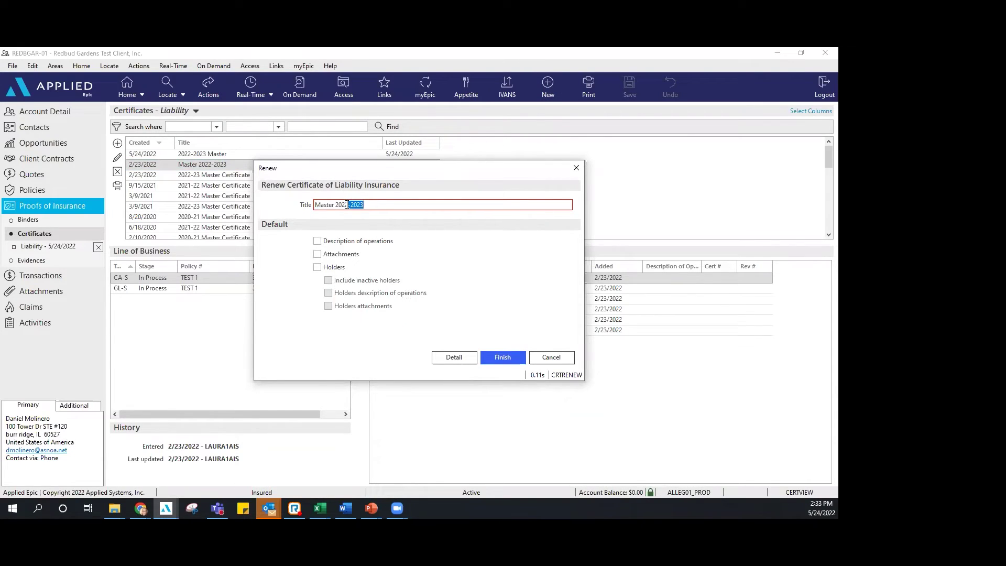
key(BackSpace)
key(BackSpace)
text(3-2024)
click(317, 241)
click(317, 254)
click(317, 267)
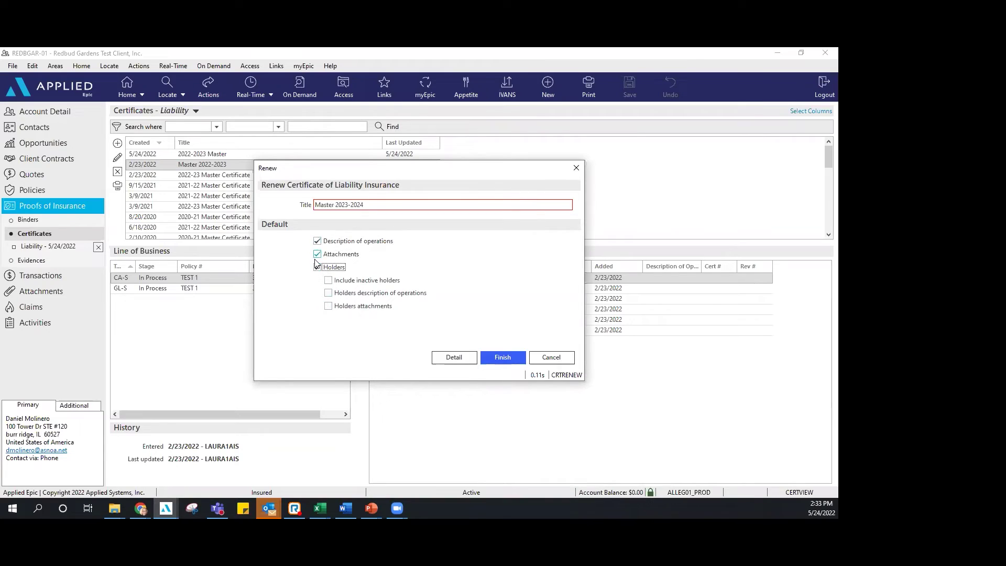
click(454, 357)
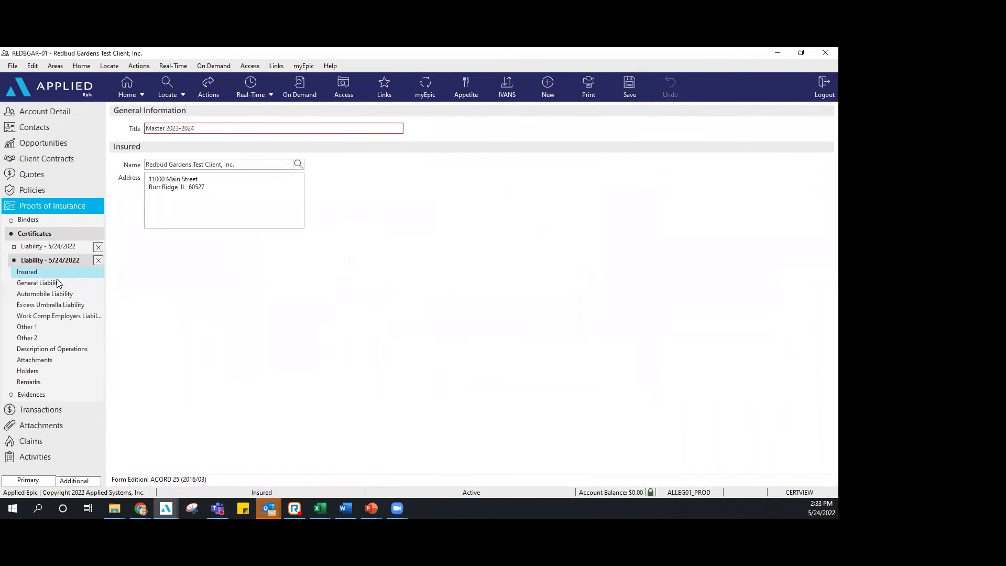
Step: Review the renewed certificate's general liability and automobile templates, service summary and holders, and return to the certificates list
click(57, 282)
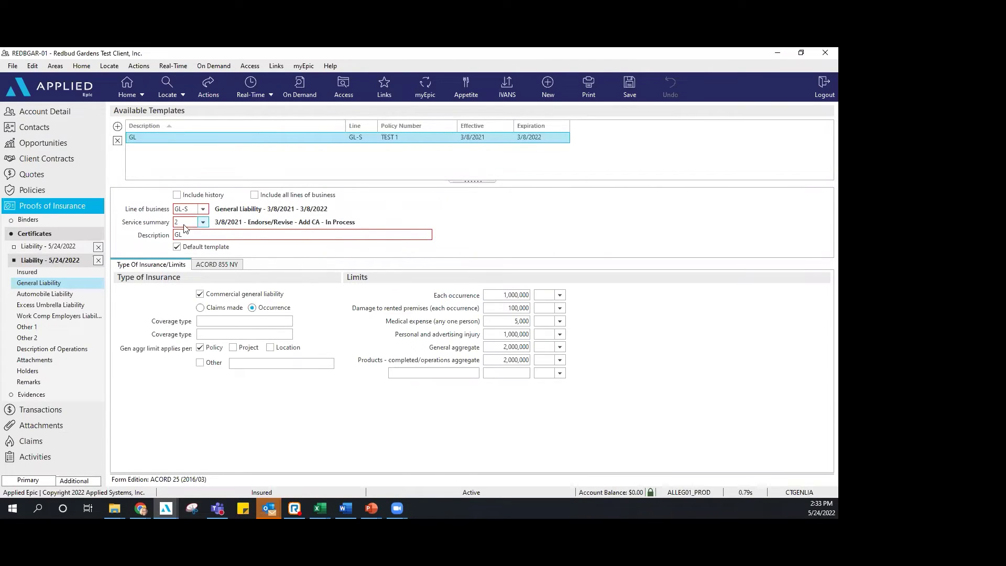
click(202, 222)
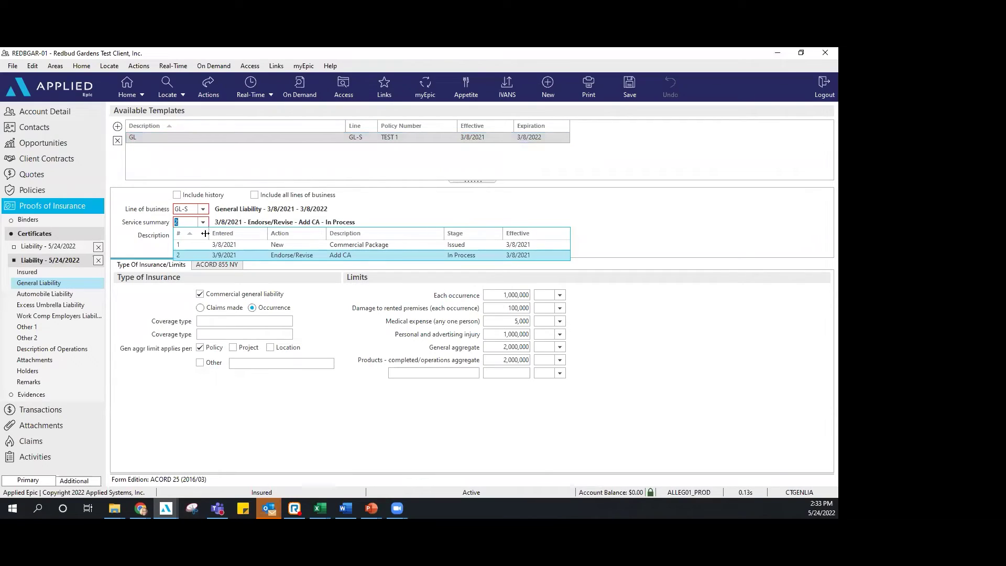
click(208, 255)
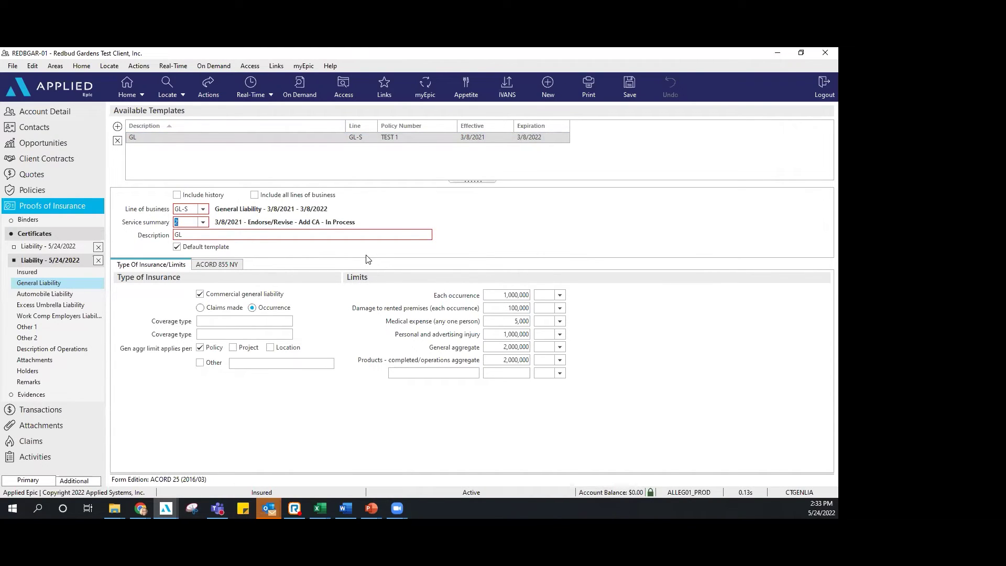
click(66, 295)
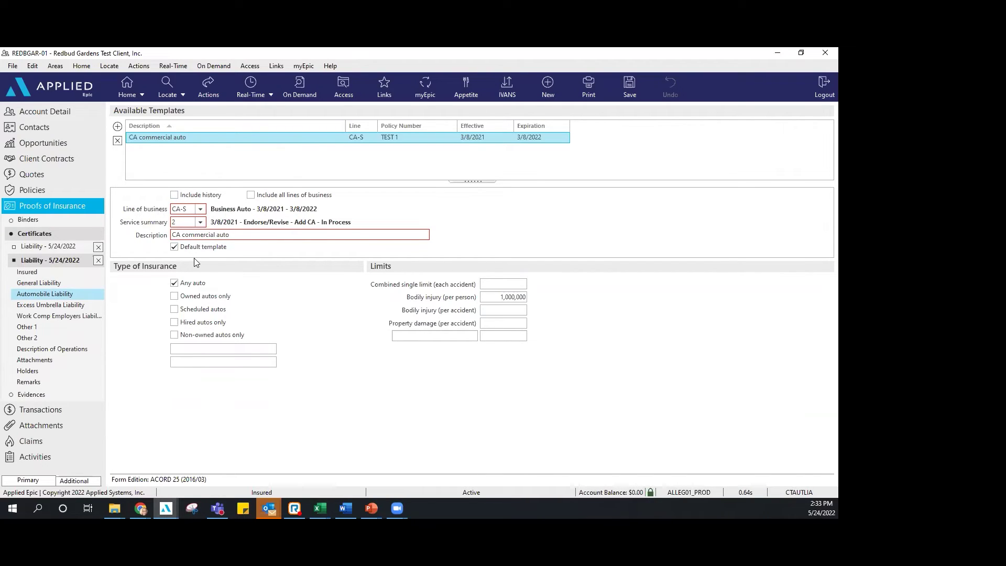
click(58, 370)
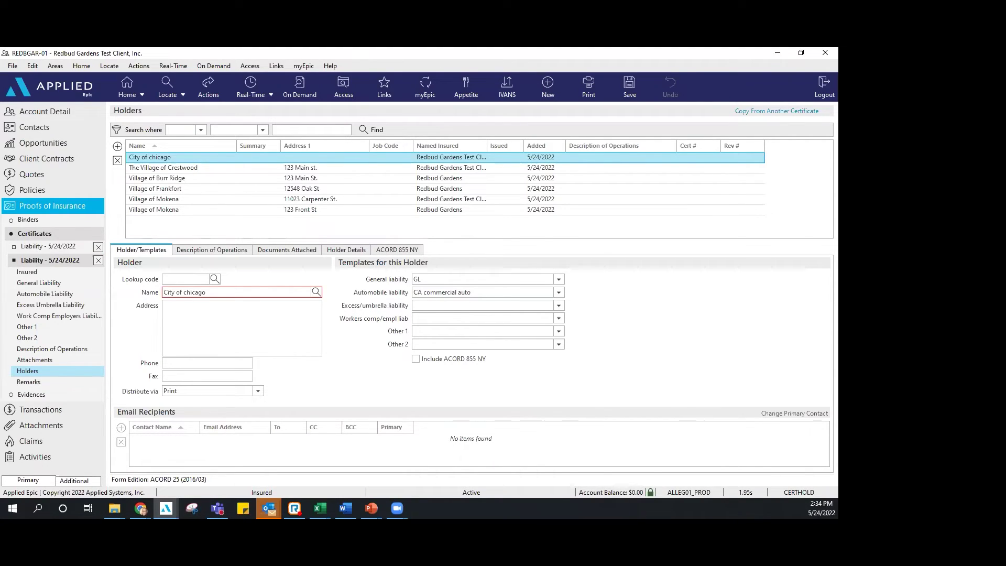
click(69, 233)
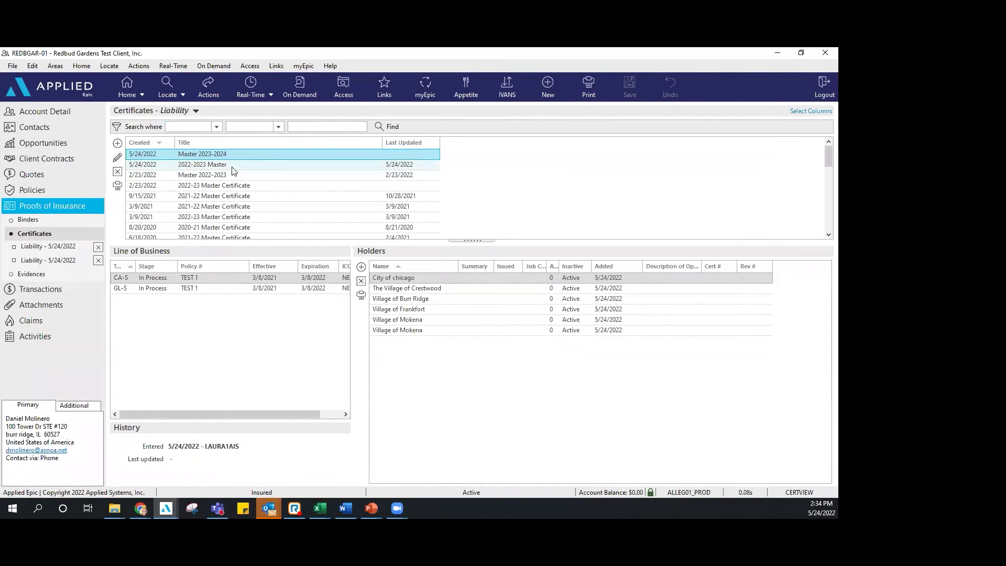
Step: Start issuing the Master 2023-2024 certificate, review the holders' distribution methods, and toggle the selection of all holders
click(222, 97)
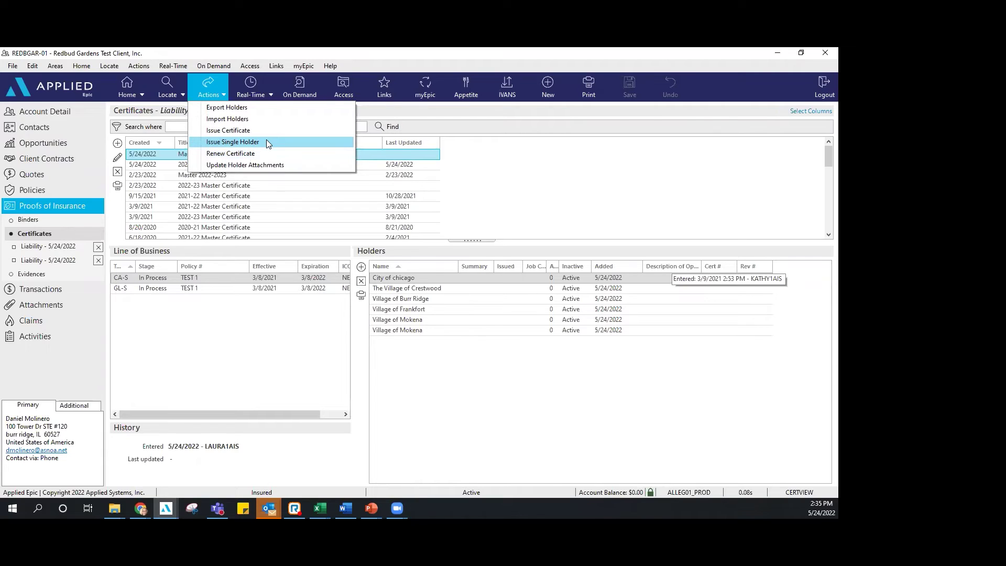
click(395, 152)
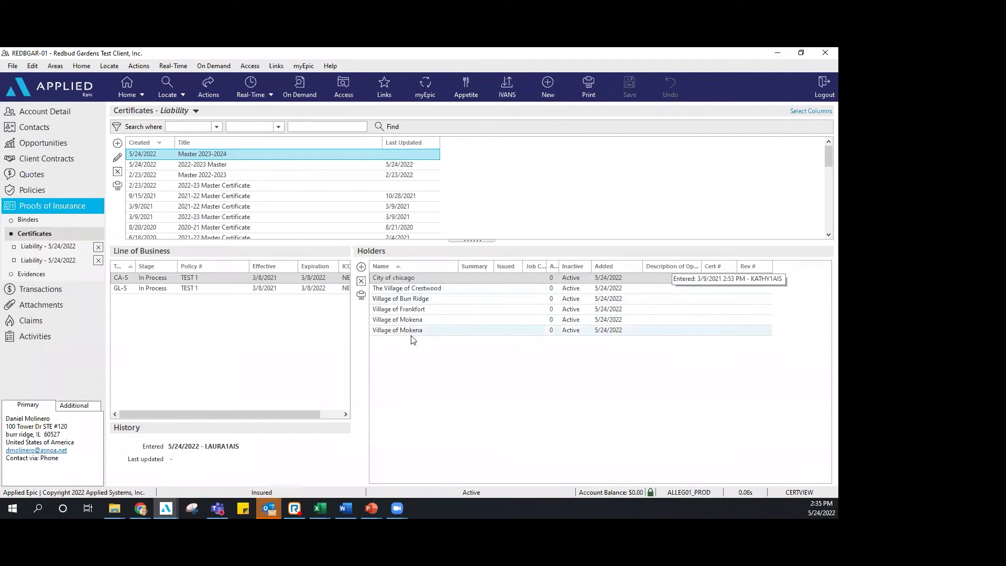
click(219, 93)
click(228, 129)
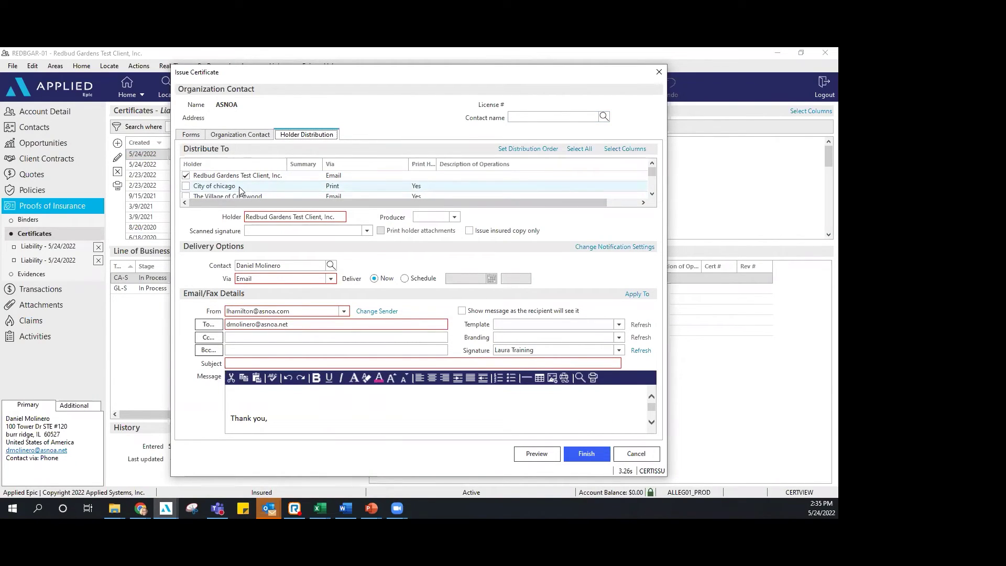
scroll(240, 189, down, 3)
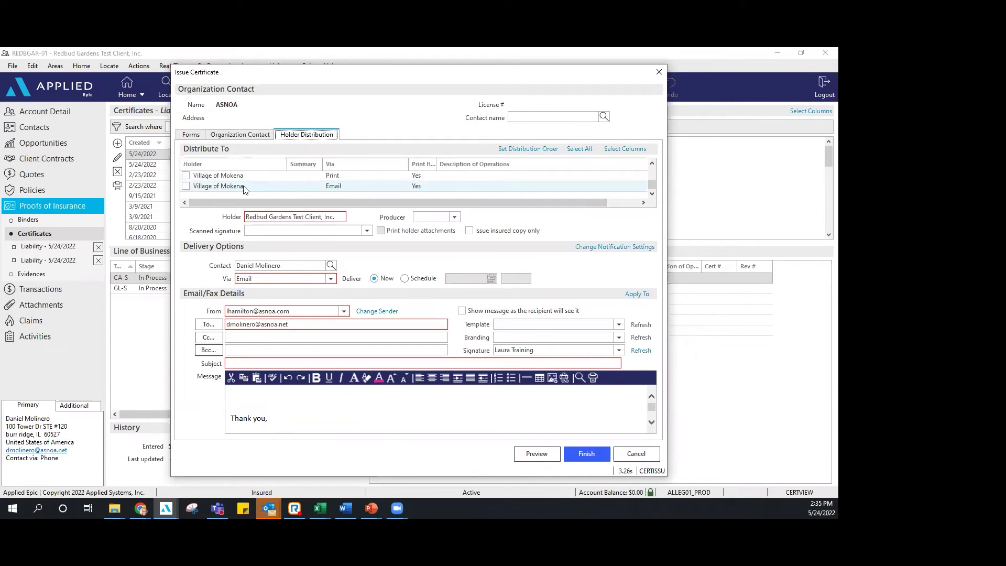
scroll(244, 190, up, 3)
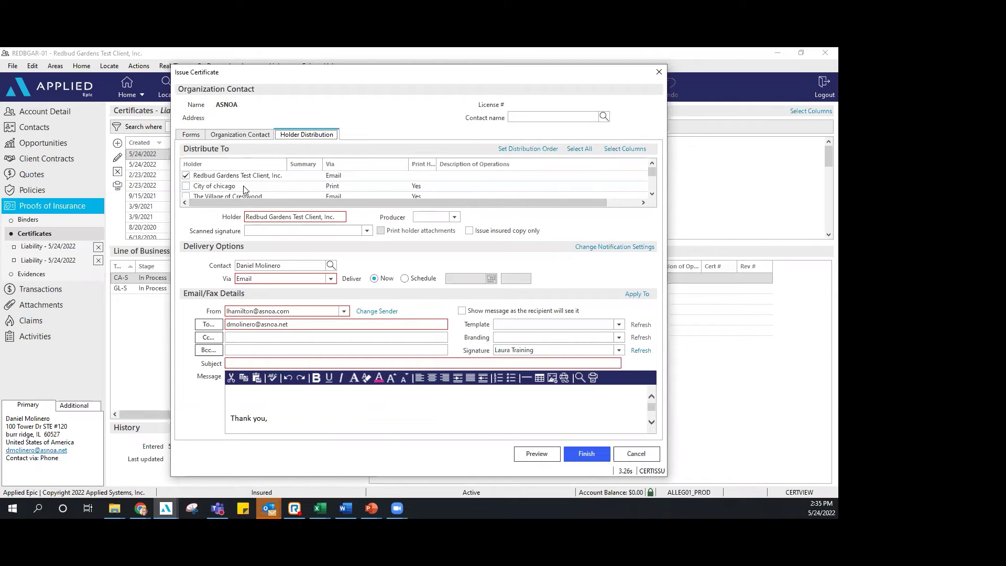
scroll(243, 189, down, 1)
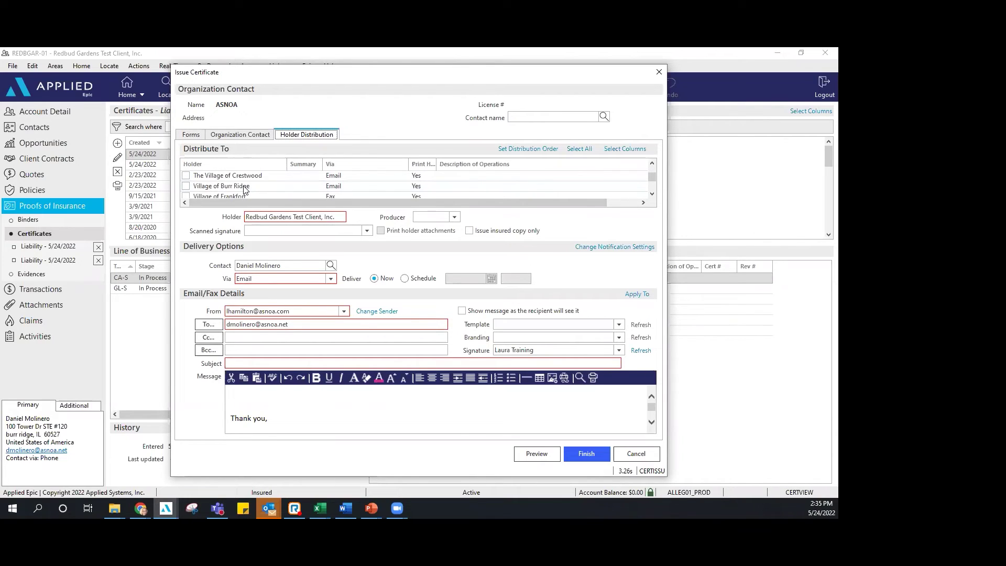
scroll(244, 189, down, 3)
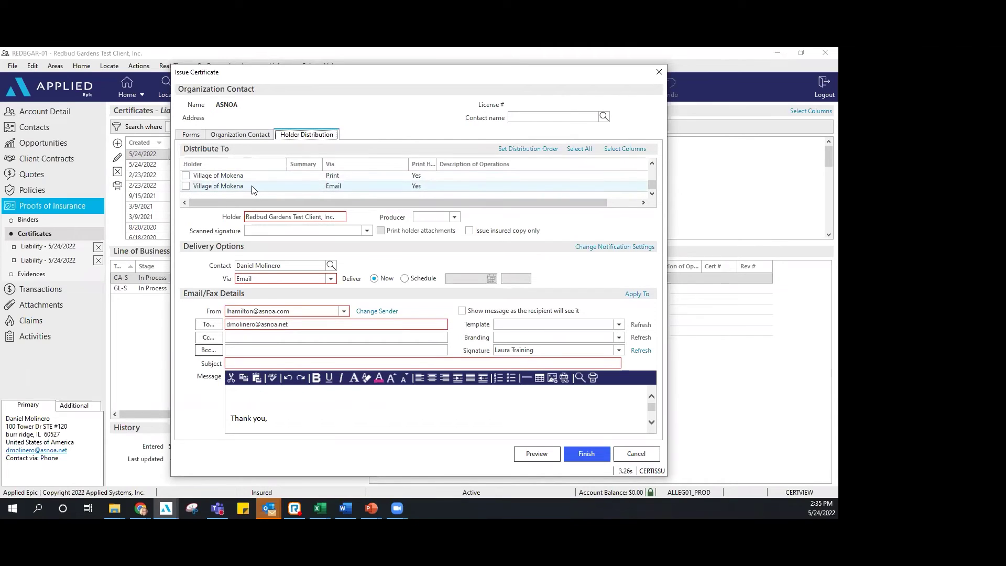
scroll(252, 190, up, 5)
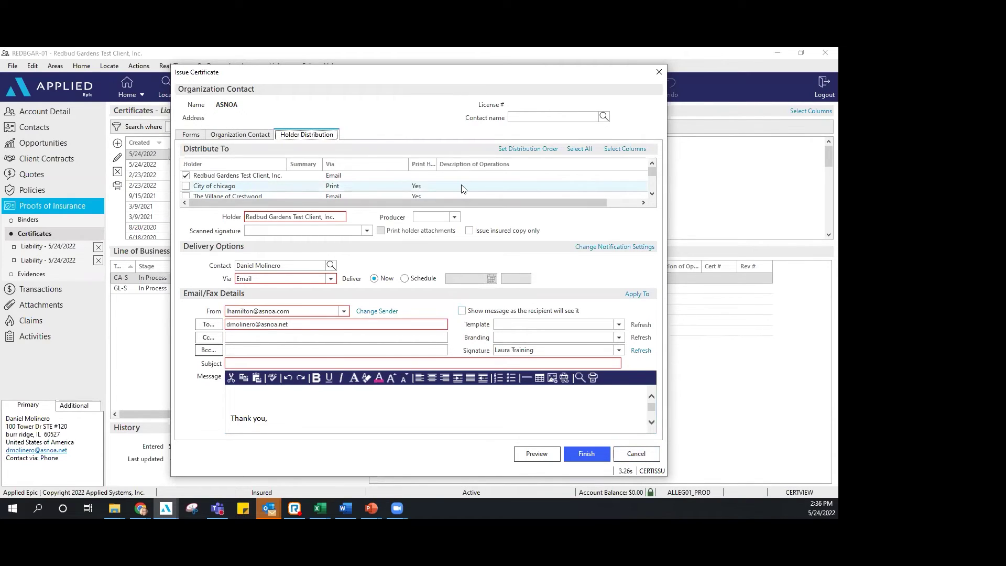
click(581, 150)
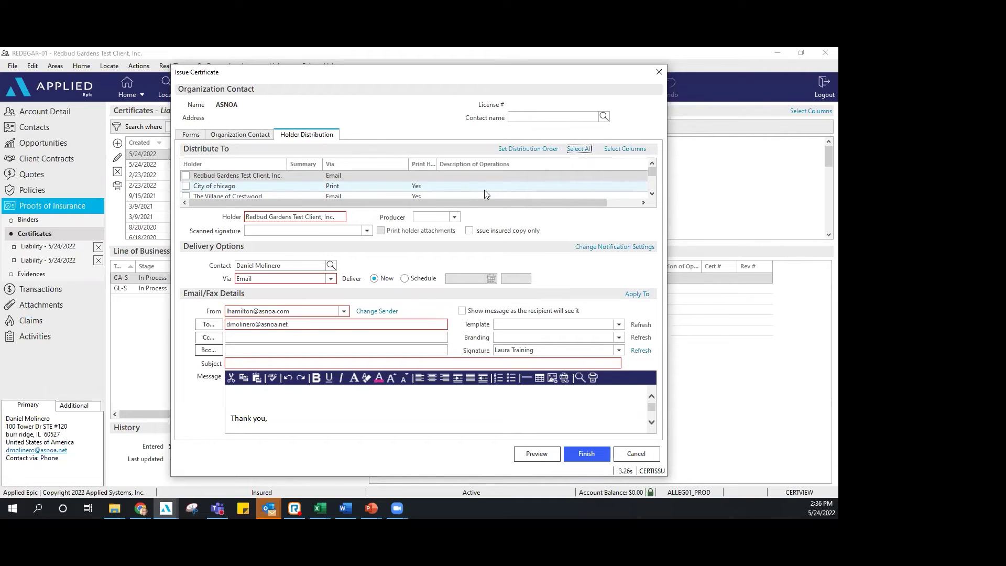
Step: Try a custom client pack order sorted first by Named Insured, and cancel both the holder order and issuing the certificate
click(521, 149)
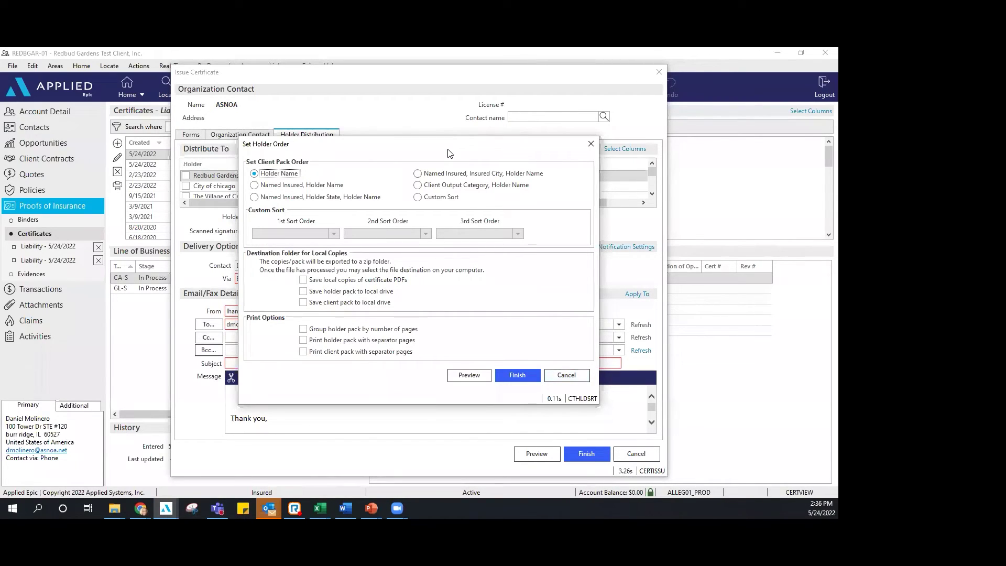
drag(448, 153, 448, 186)
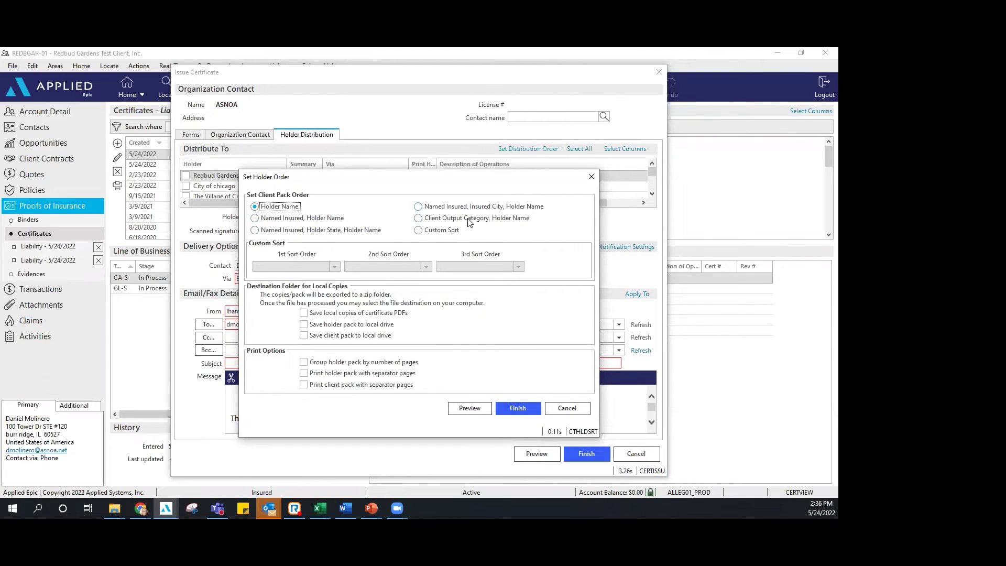
click(419, 230)
click(334, 267)
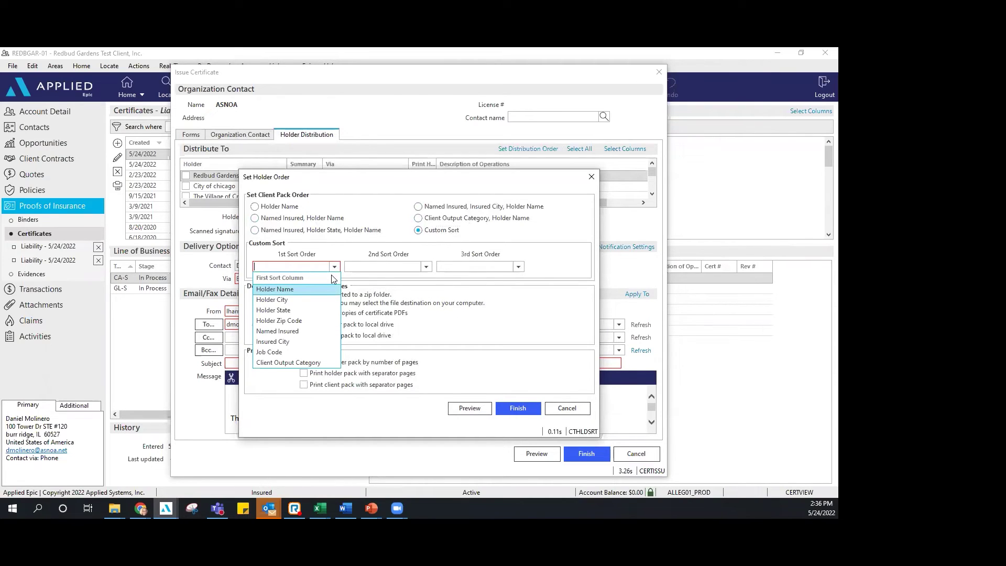
click(311, 331)
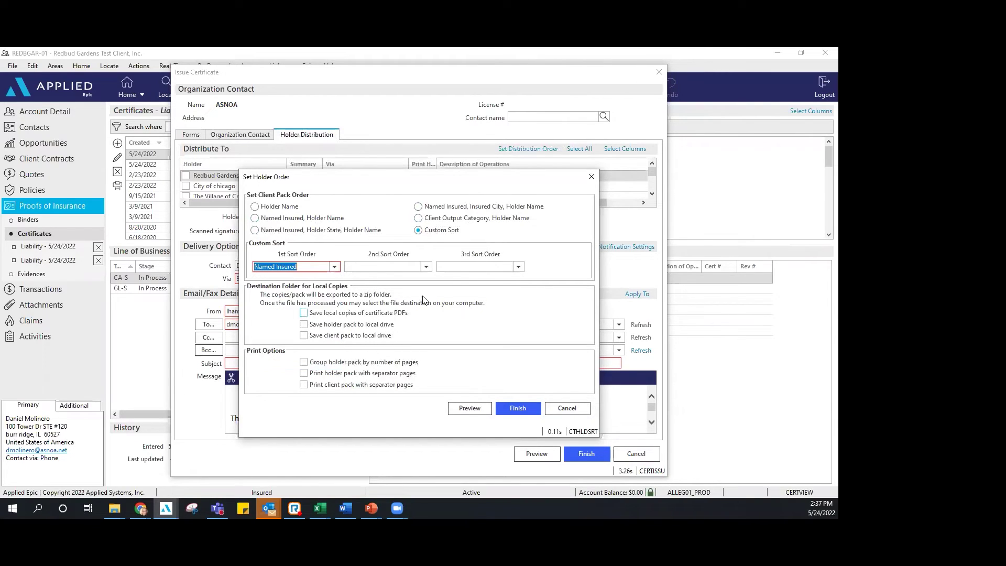
click(426, 267)
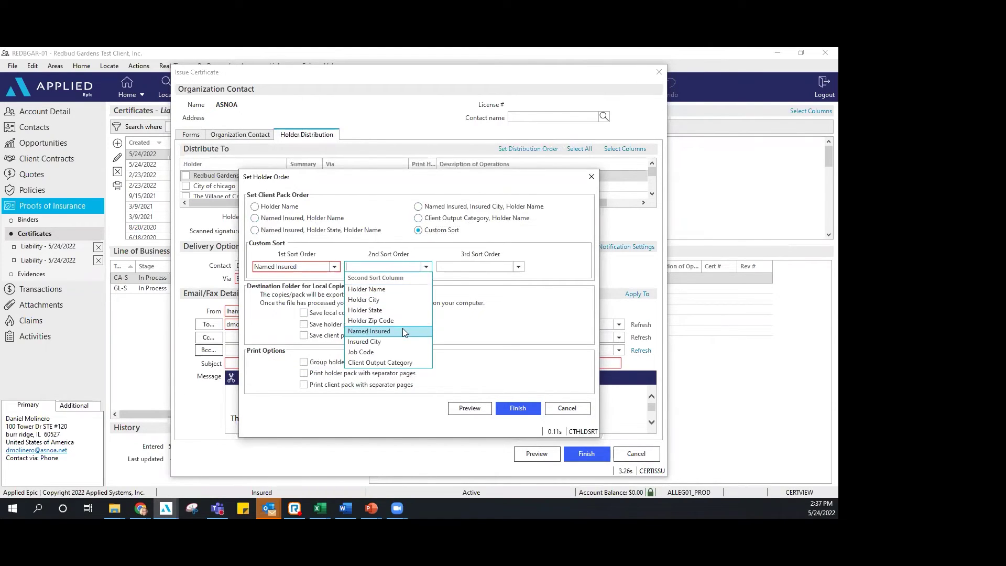
key(Escape)
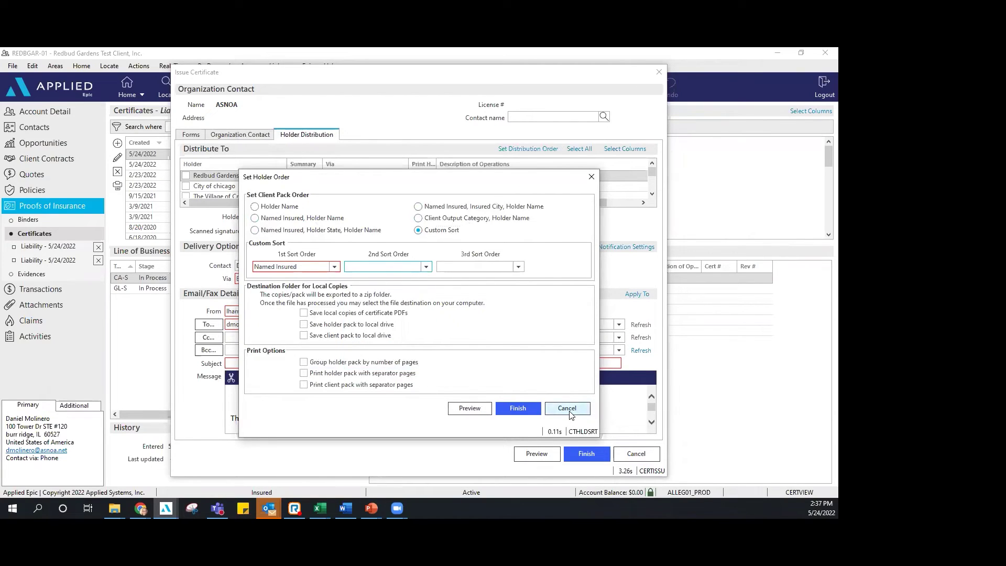
click(568, 409)
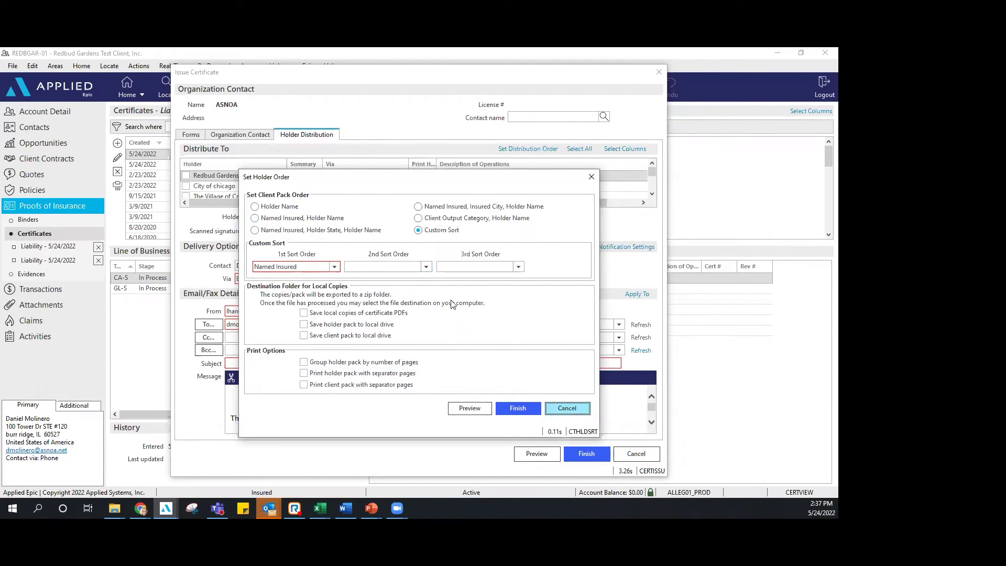
click(391, 330)
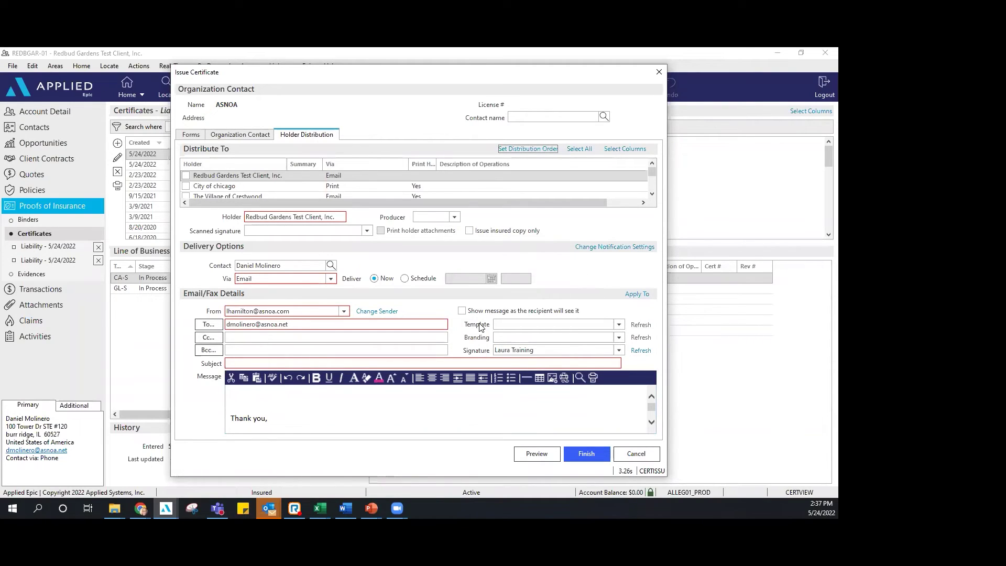
click(625, 455)
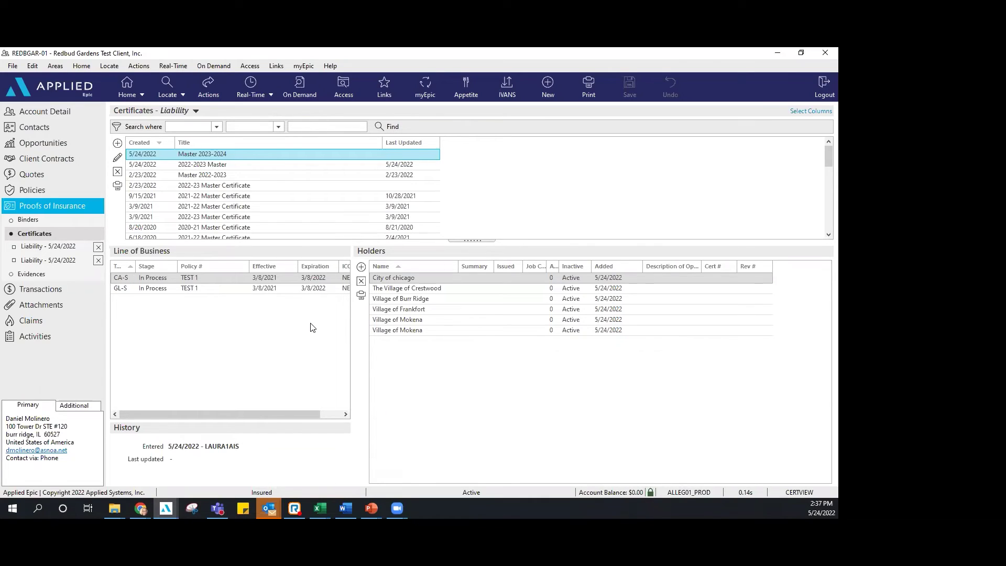
Step: Show the client's Current/Renewed policies and start a new contracted policy with the type CPKG, Commercial Package
click(51, 193)
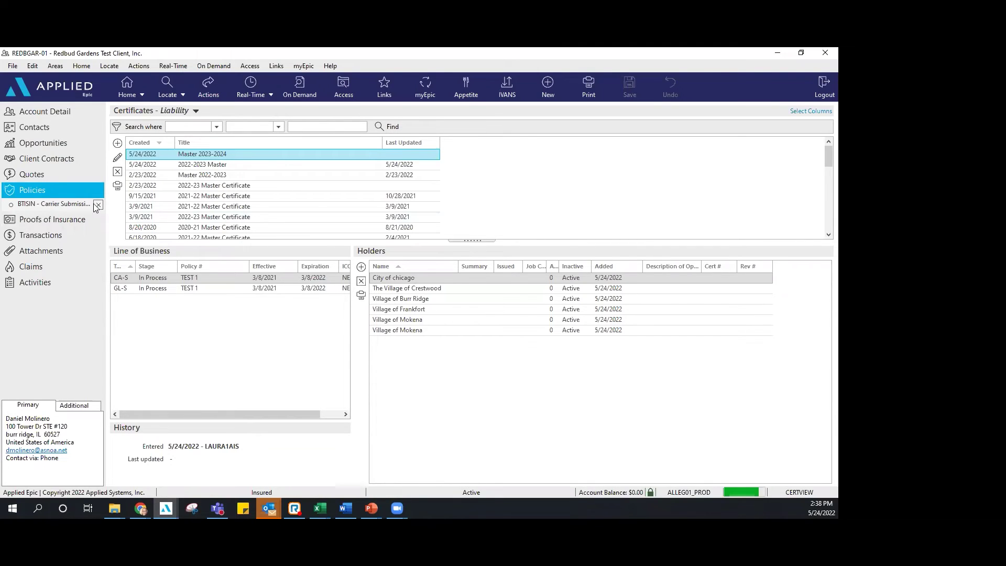
click(189, 112)
click(220, 130)
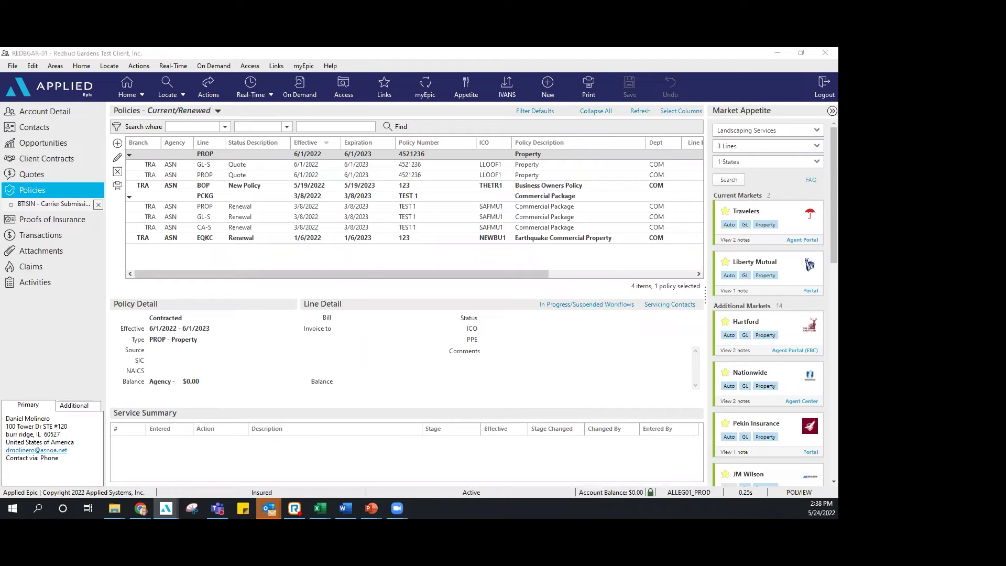
click(118, 145)
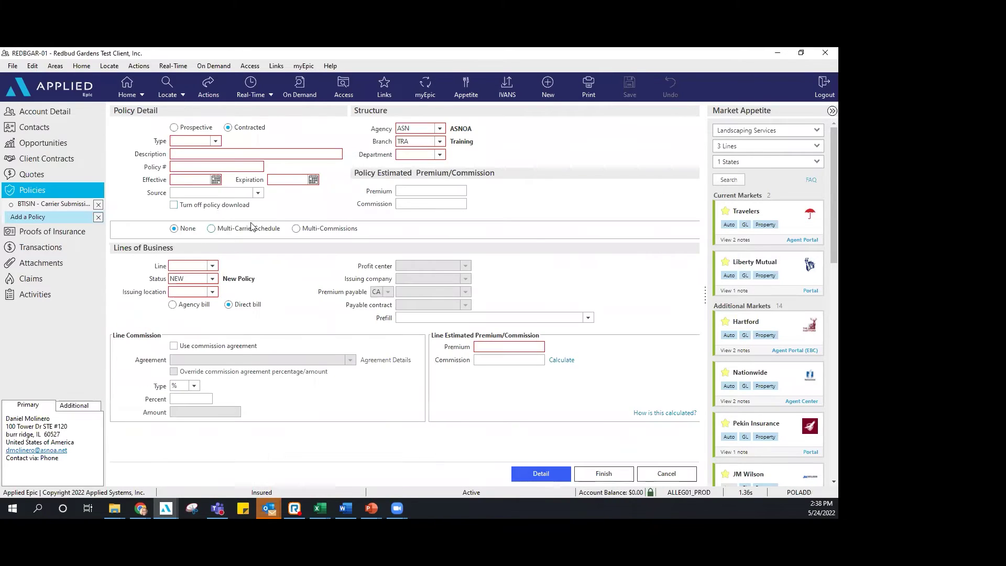
click(216, 141)
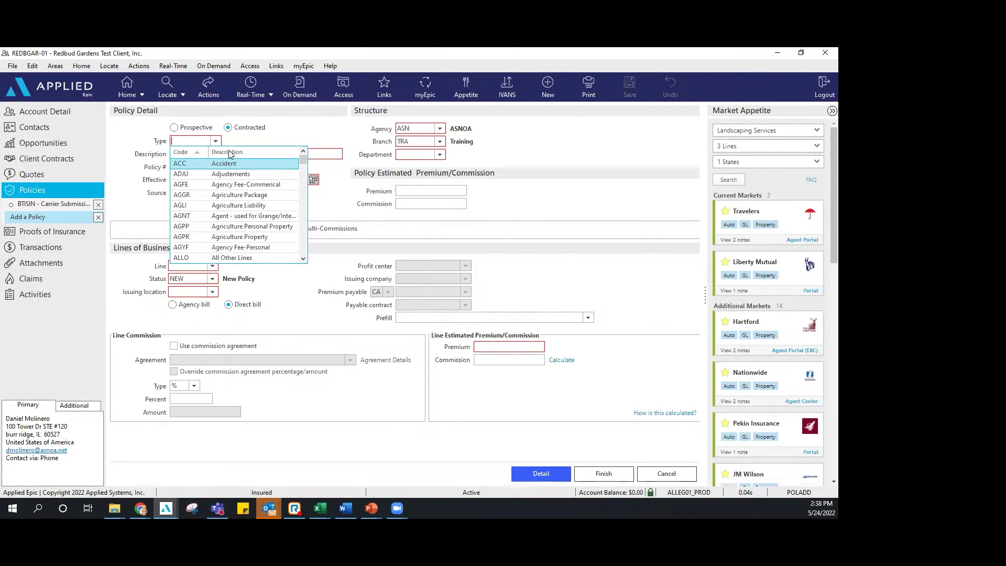
text(CPKG)
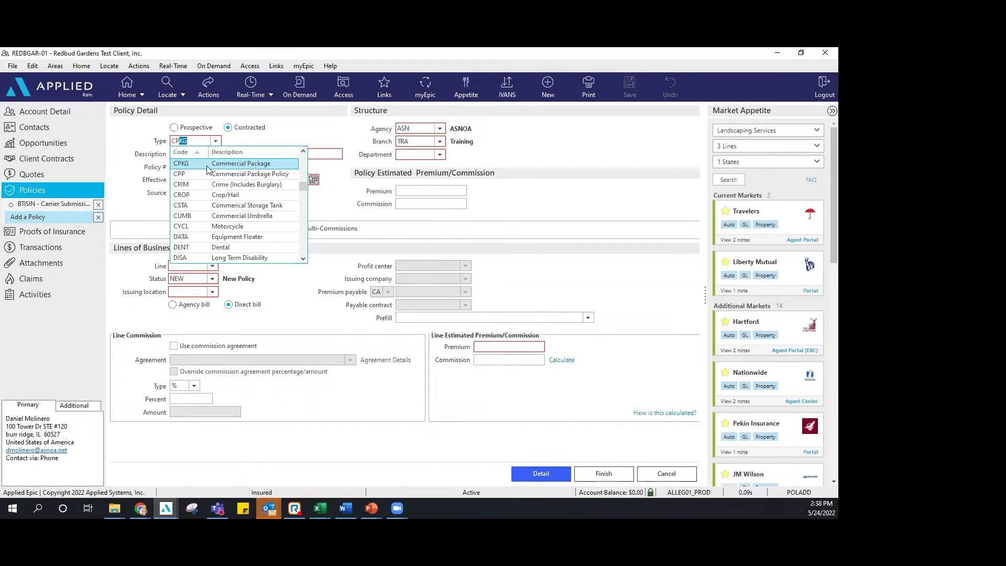
click(246, 164)
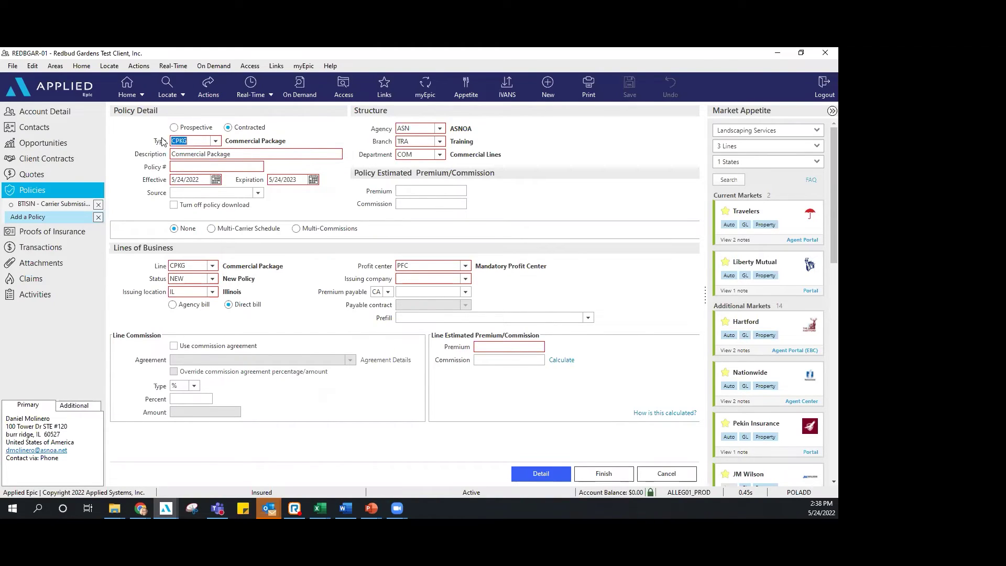
Step: Enter the policy number for the new Commercial Package policy and set its issuing company to THEHA1, The Hartford
click(240, 155)
click(261, 156)
click(221, 168)
text(123123)
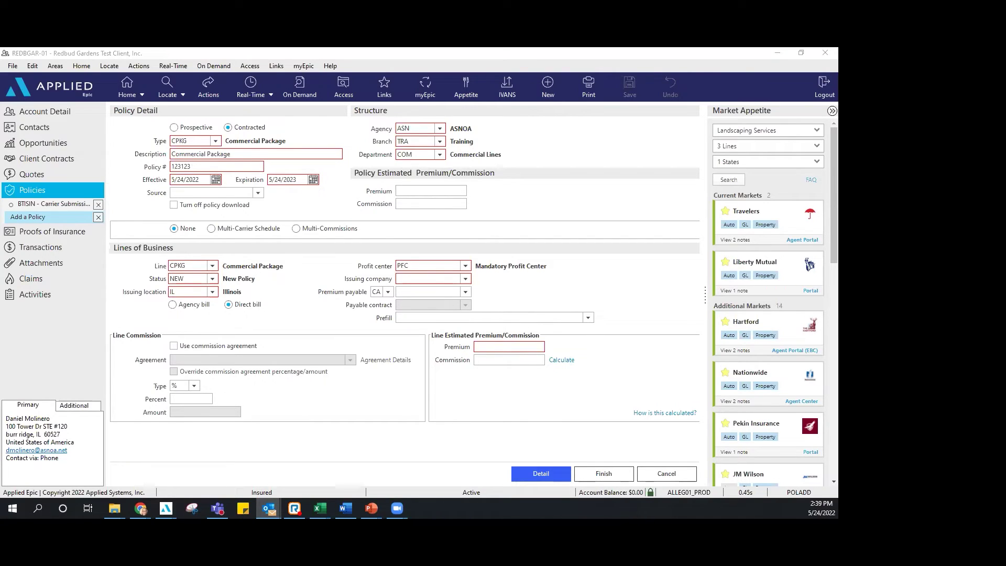
click(467, 282)
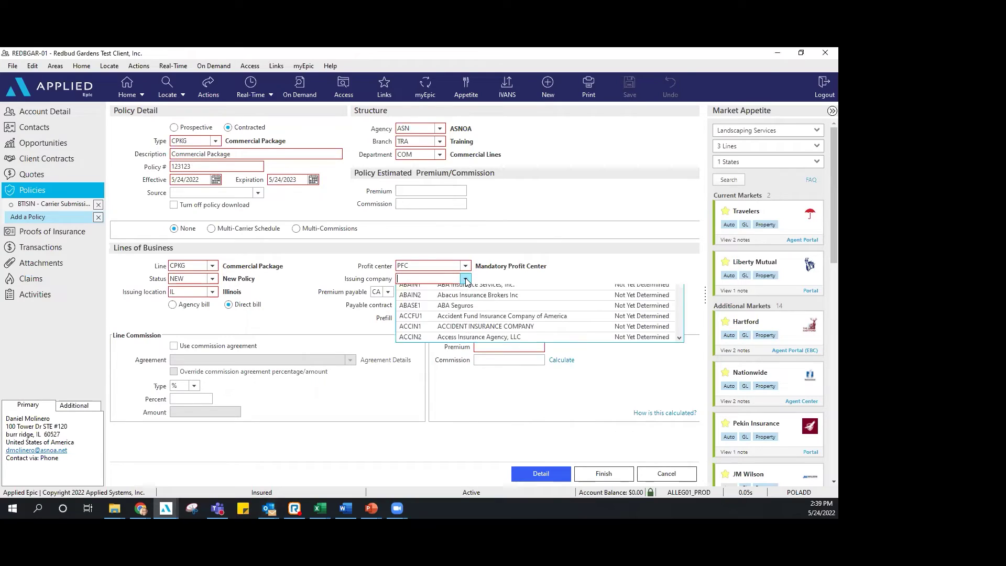
click(470, 290)
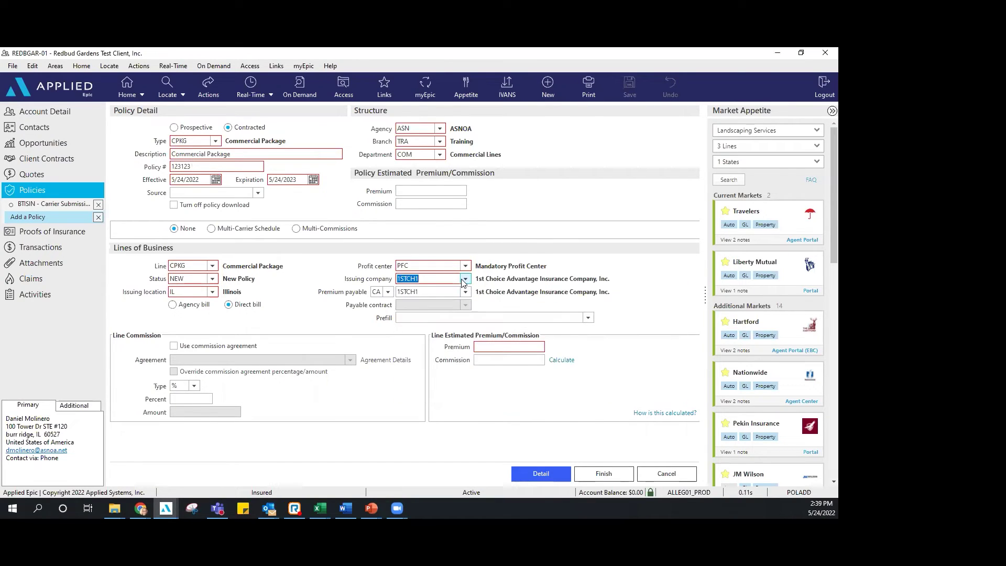
click(465, 278)
text(THEAL1)
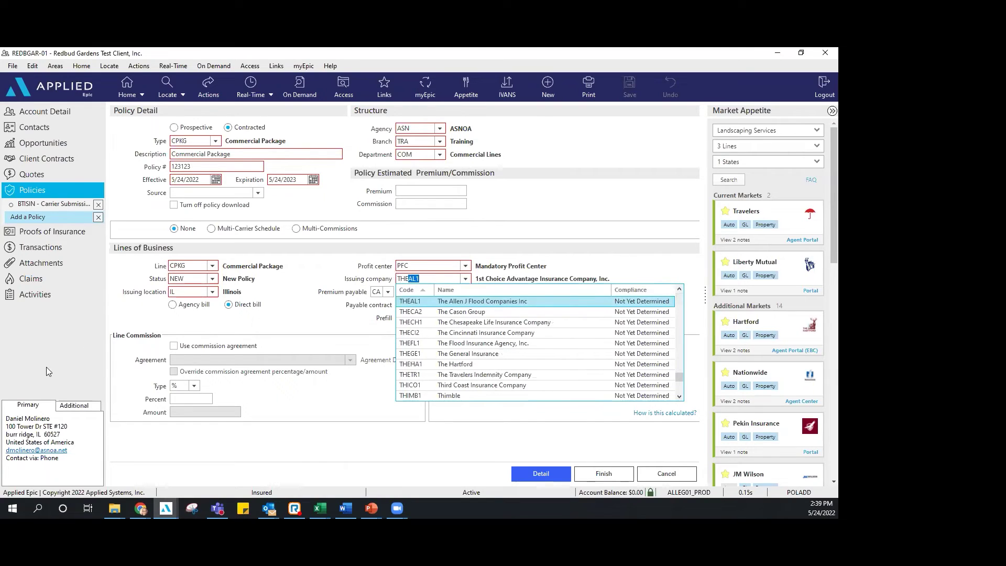
click(461, 364)
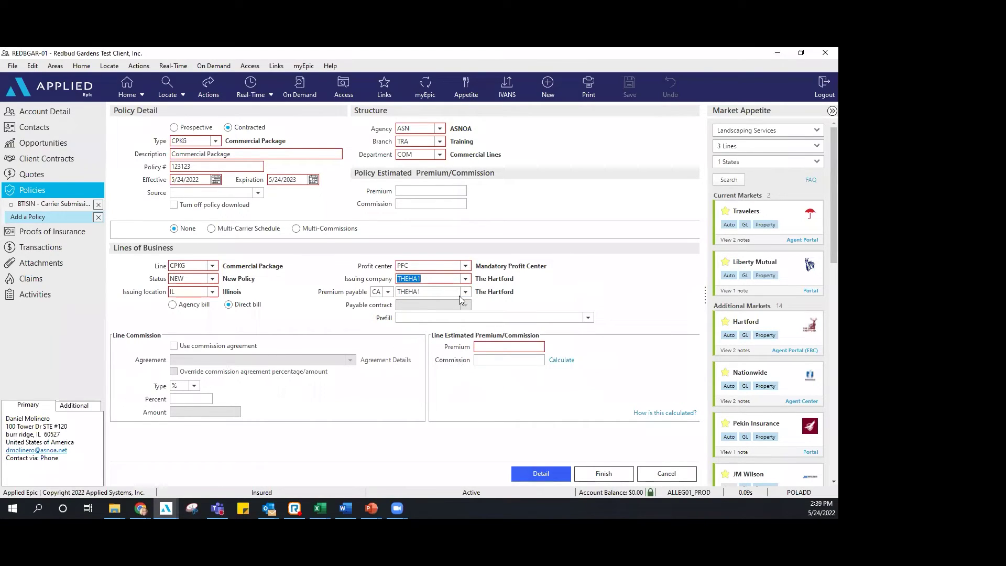
Step: Apply the commission agreement, calculate commission on a $100 estimated premium, and create the policy with its SBAP follow-up activity
click(197, 348)
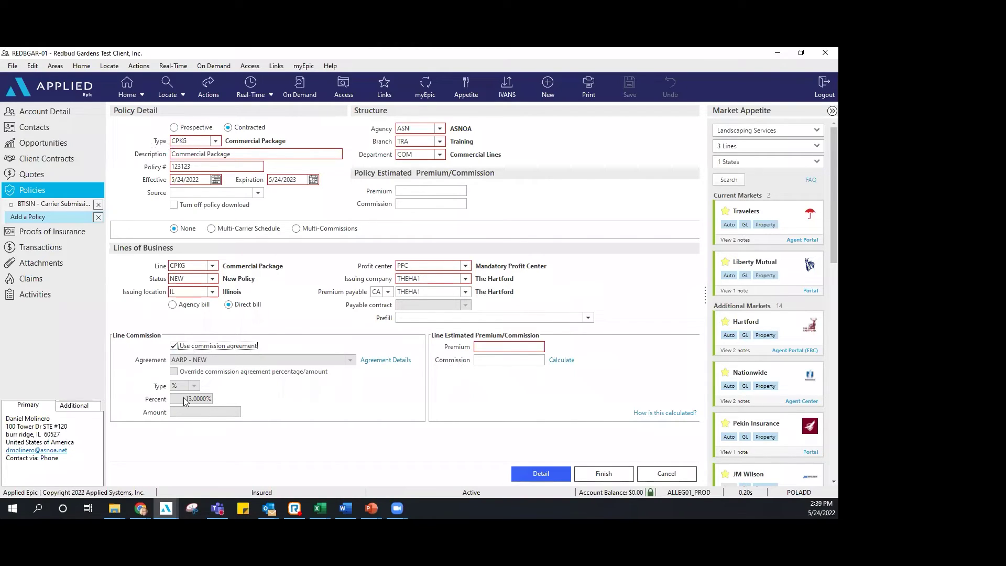
click(530, 346)
text(100)
click(569, 360)
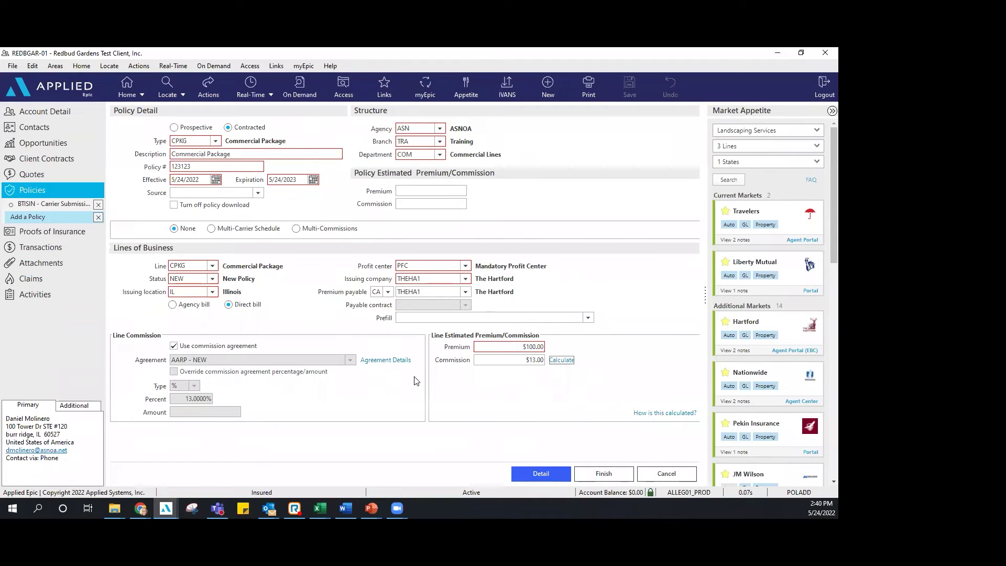
click(530, 475)
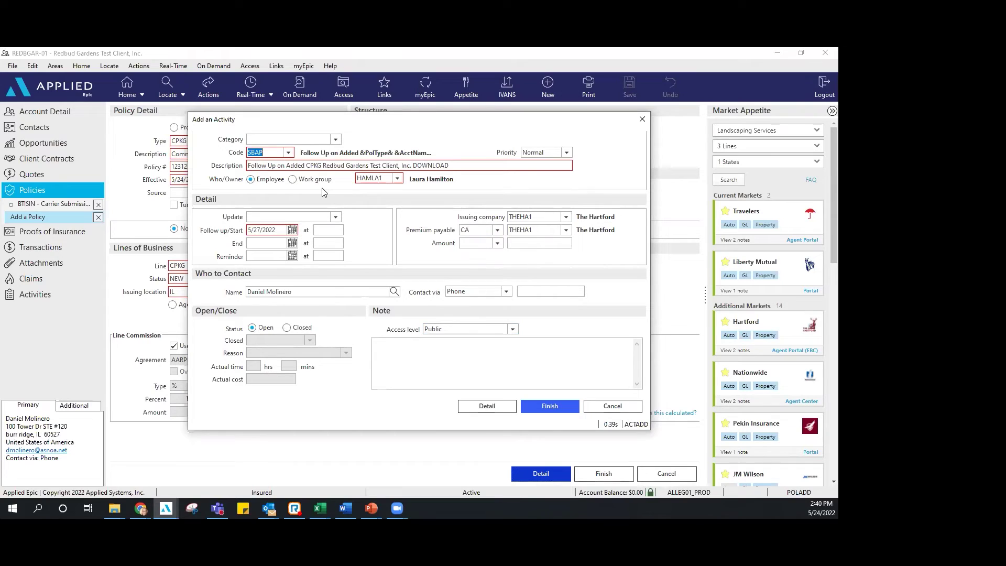
click(542, 403)
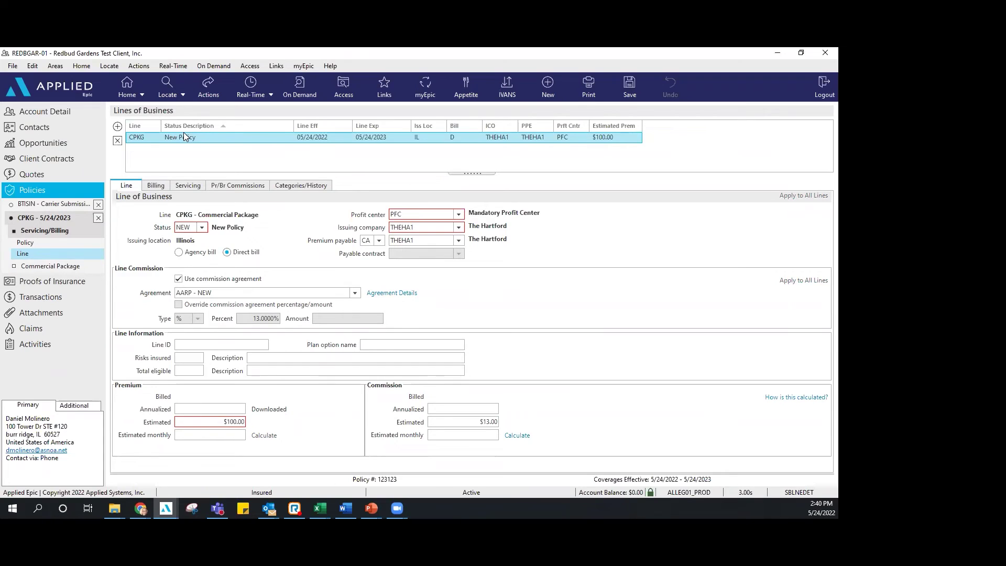
Step: Add a GL-S General Liability line using the commission agreement, with a $50 estimated premium and calculated commission
click(117, 127)
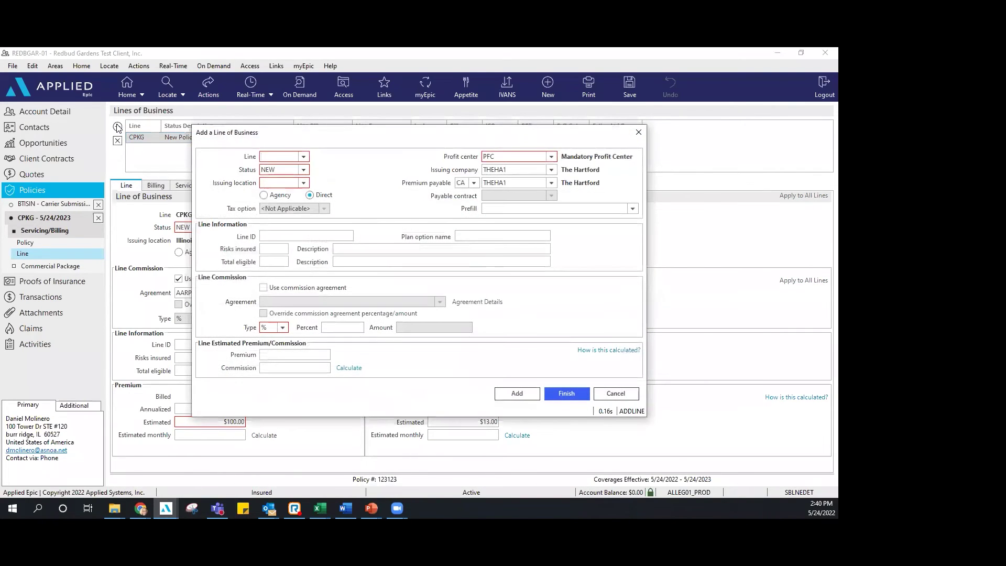
text(GL)
key(Tab)
click(303, 156)
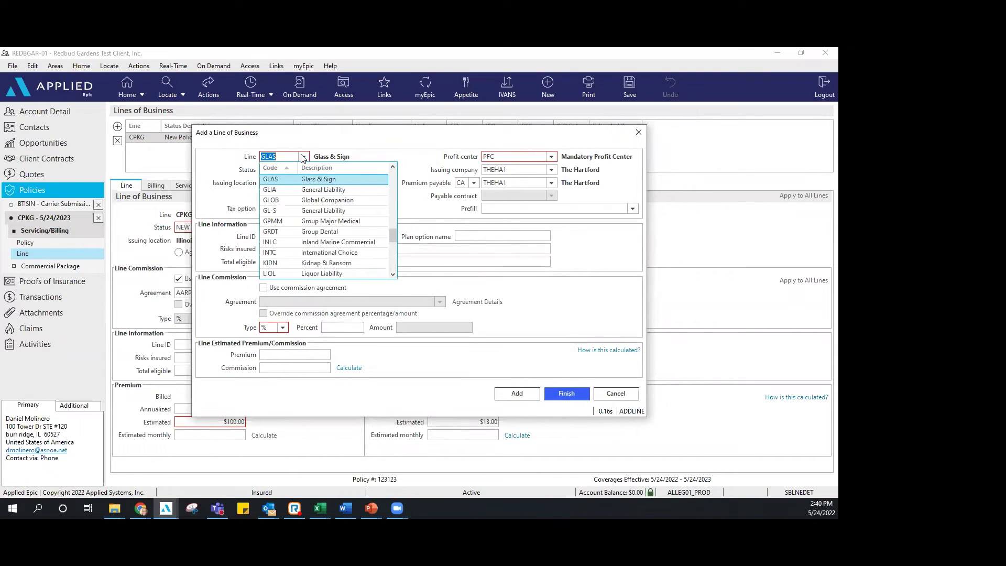
click(290, 210)
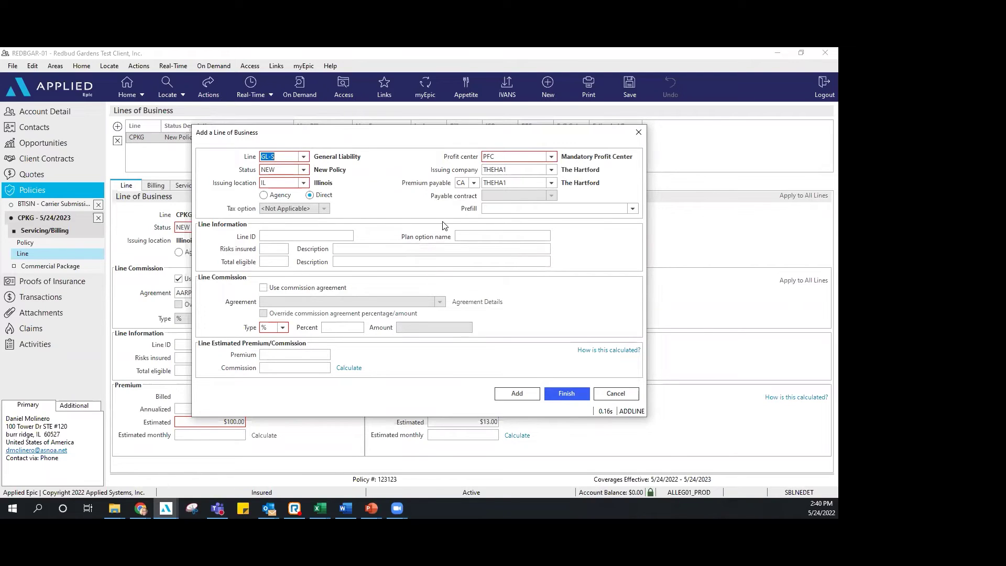
click(330, 290)
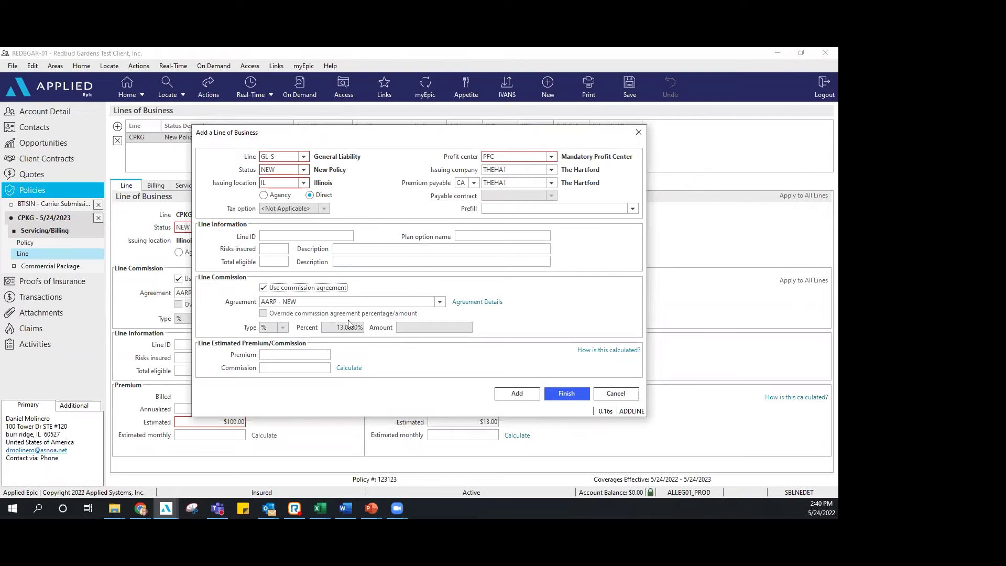
click(299, 354)
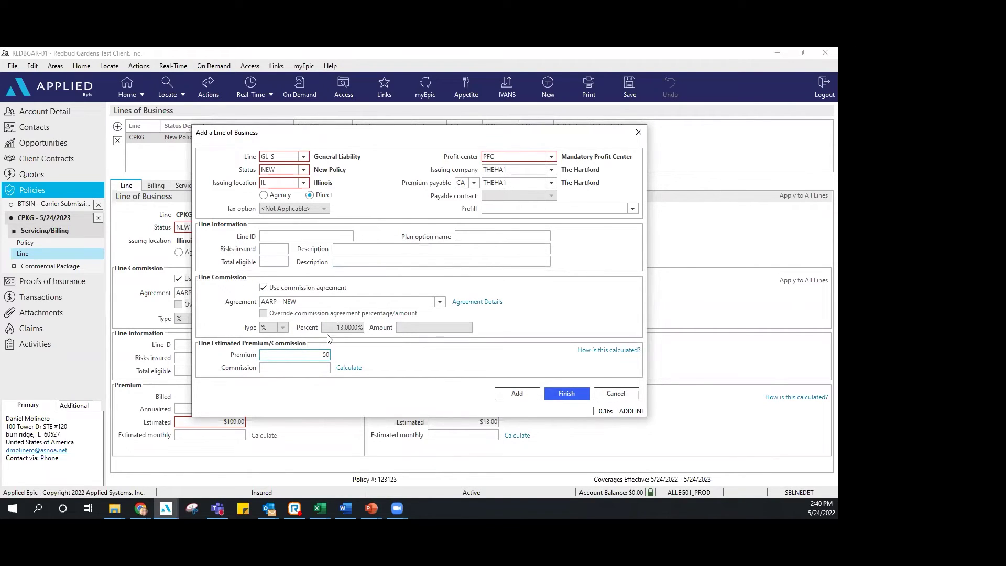
click(349, 368)
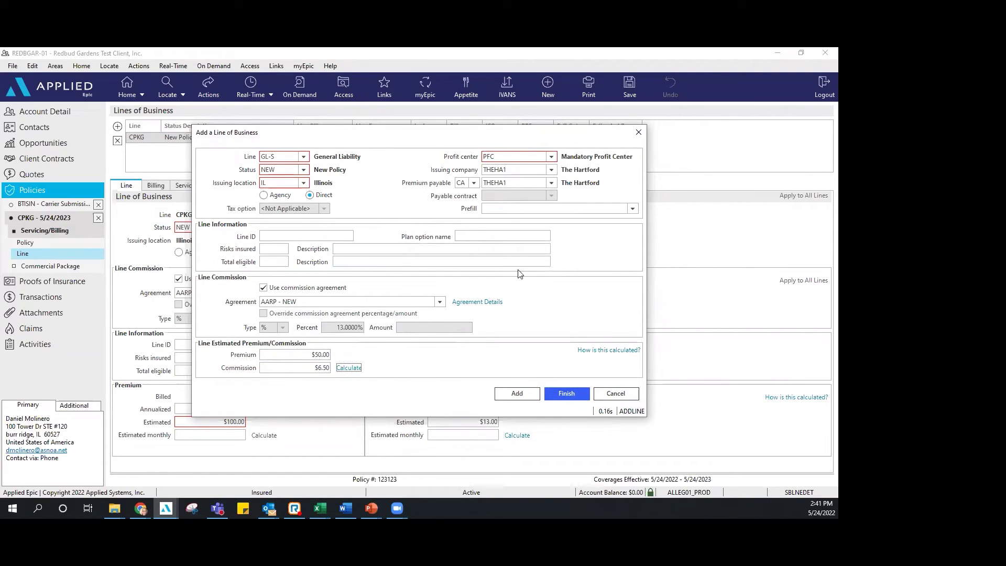
click(515, 397)
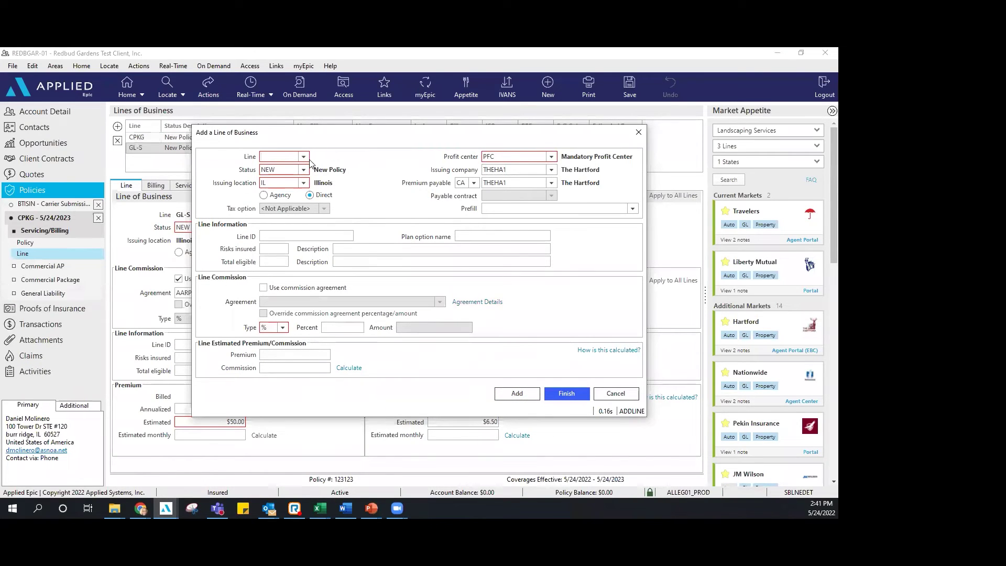
Step: Add a BOP Business Owners Policy line using the commission agreement, with a $50 estimated premium and calculated commission
text(BOP)
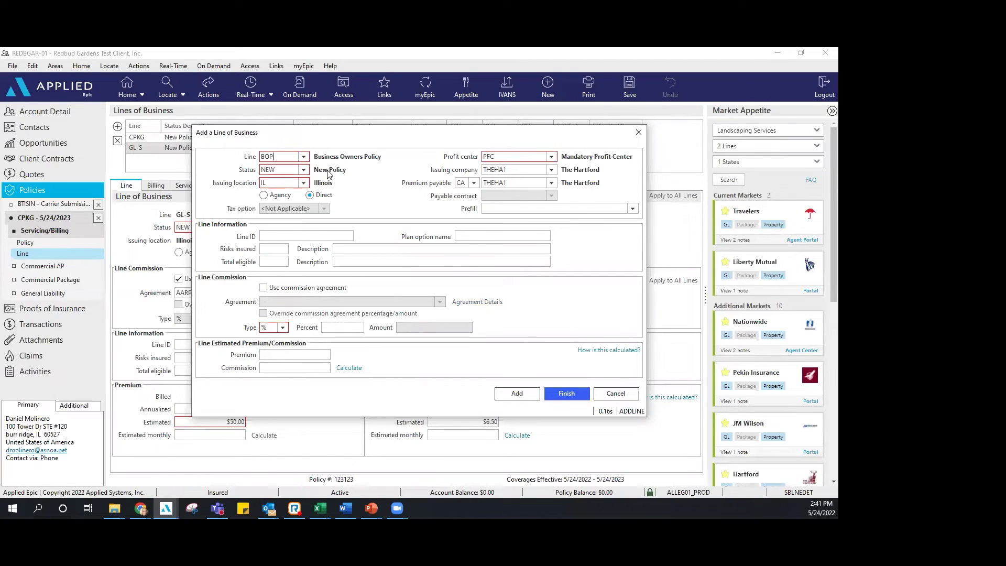
click(298, 288)
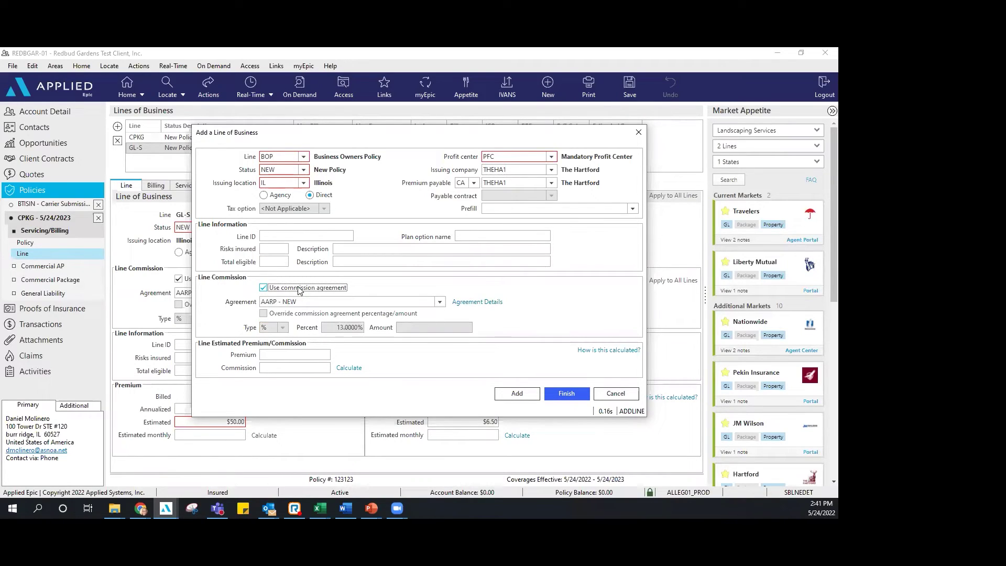
click(318, 354)
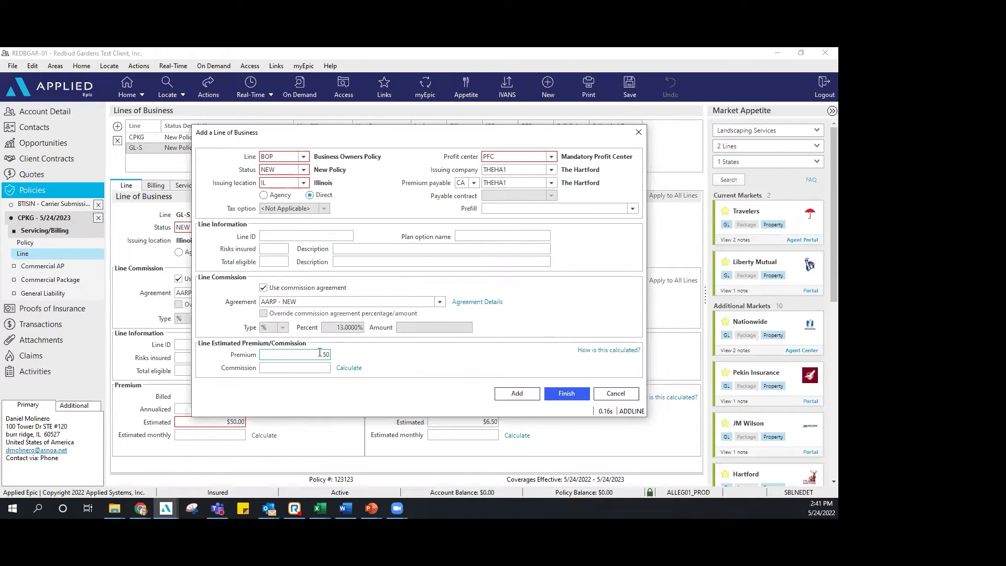
text(50)
click(350, 368)
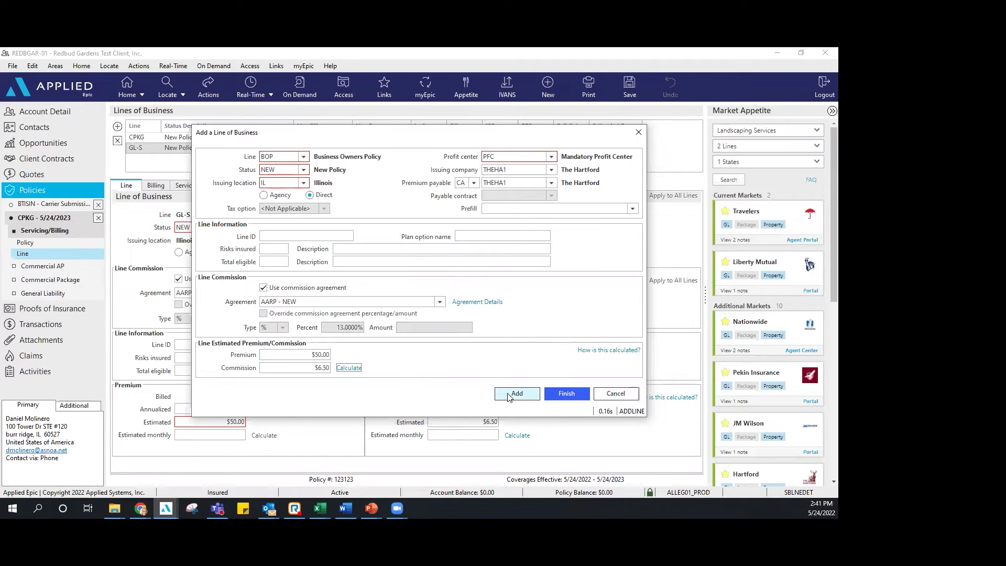
click(578, 400)
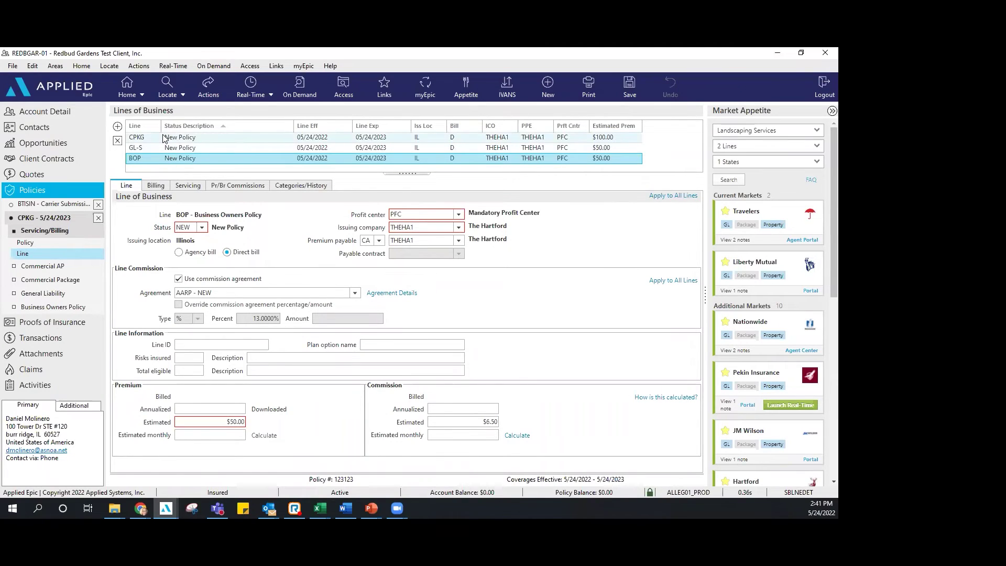
Step: Try to delete the CPKG line from the policy's lines of business
click(162, 137)
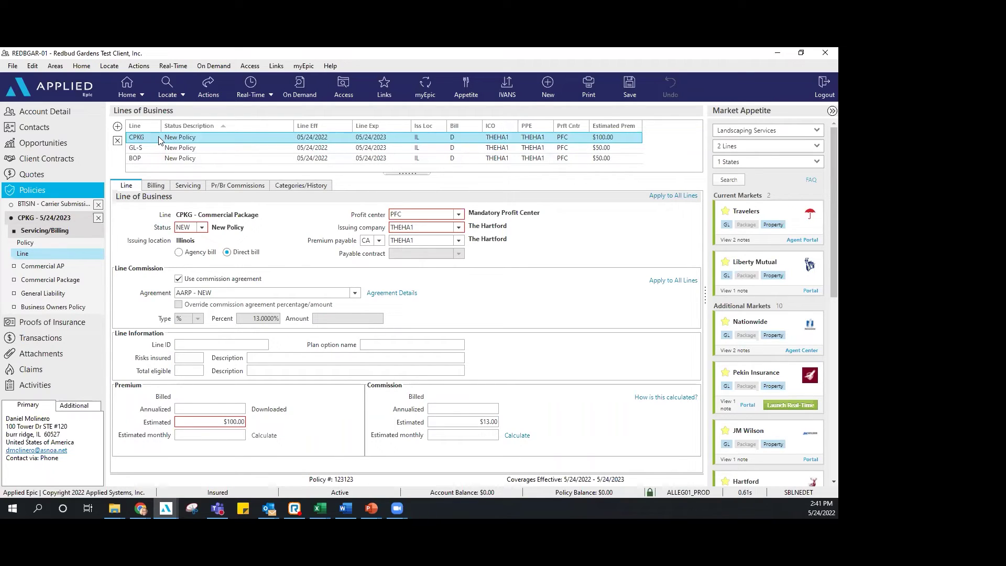
click(119, 142)
click(392, 295)
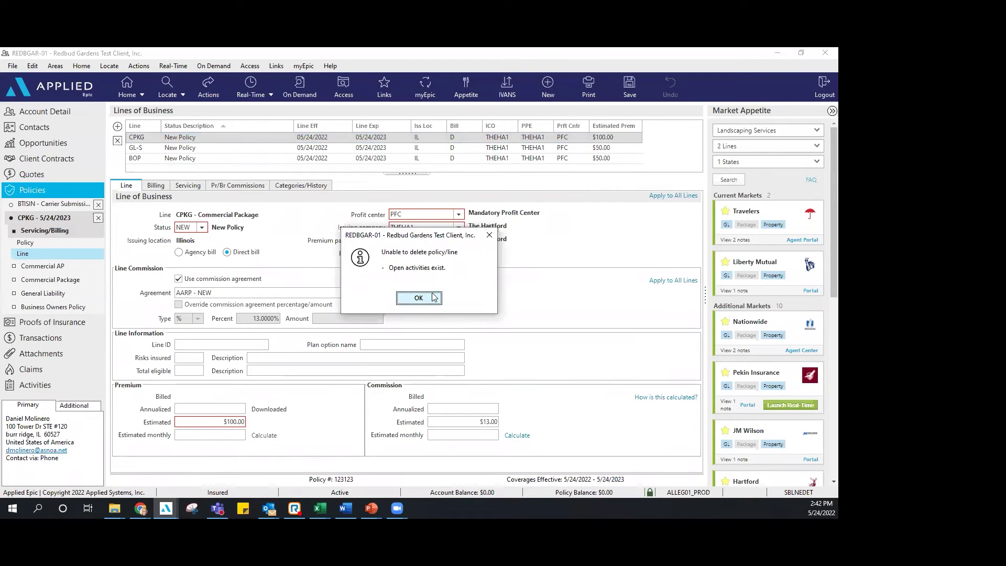
click(405, 298)
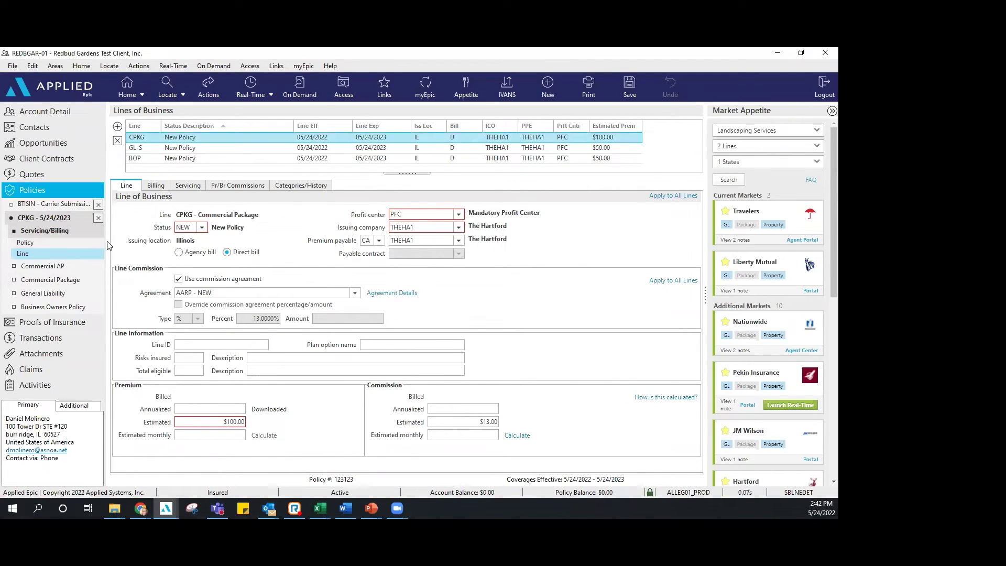
Step: Close the client's SBAP follow-up activity for the added CPKG policy as Successful
click(44, 386)
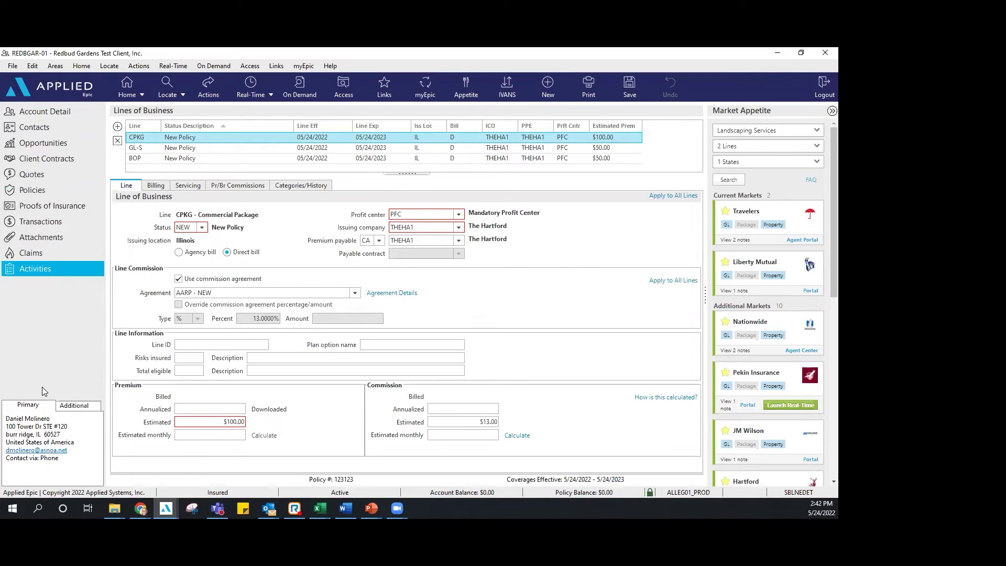
click(204, 165)
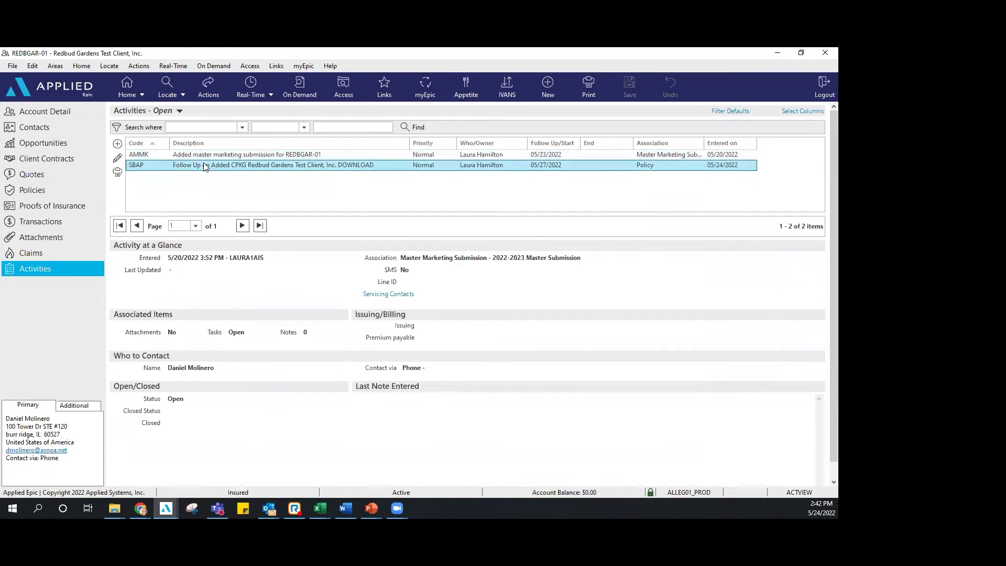
right_click(203, 164)
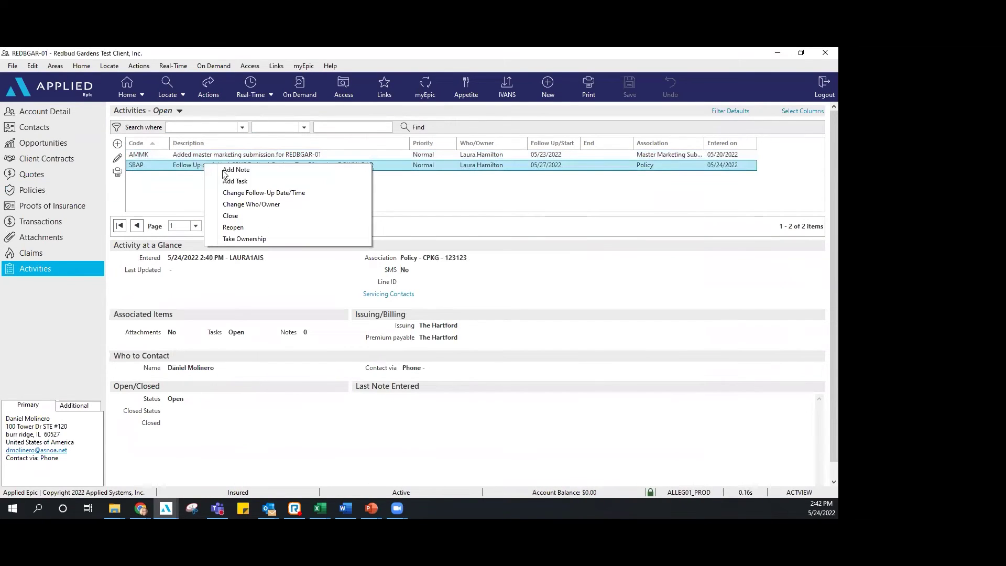
click(271, 223)
click(394, 294)
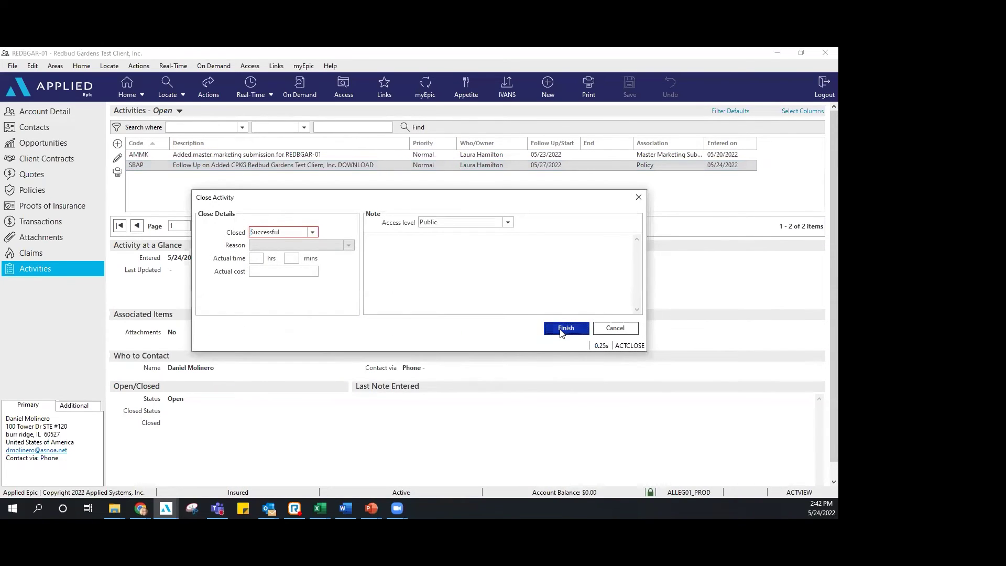
key(Escape)
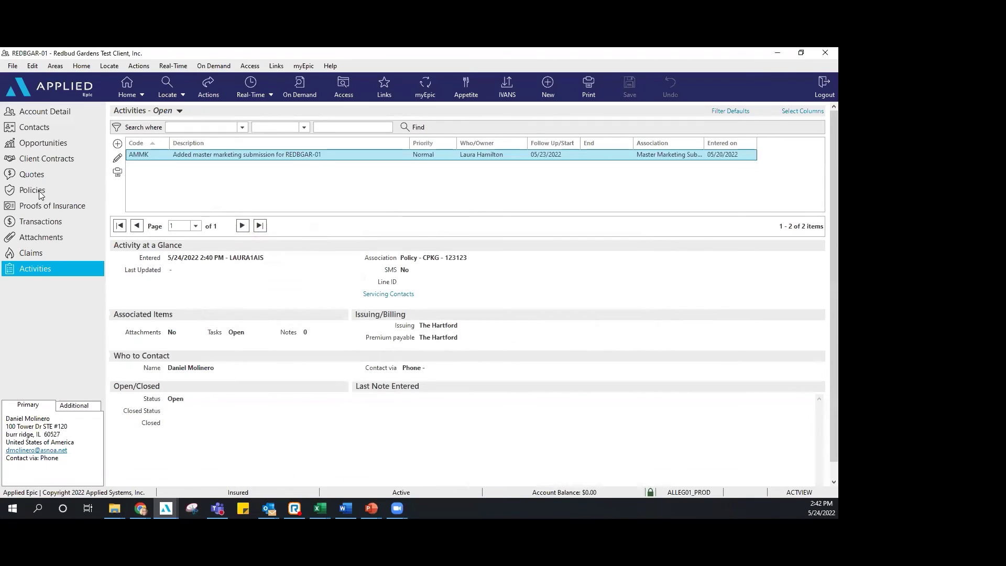
Step: Return to the package policy's lines of business and delete the CPKG line
click(38, 191)
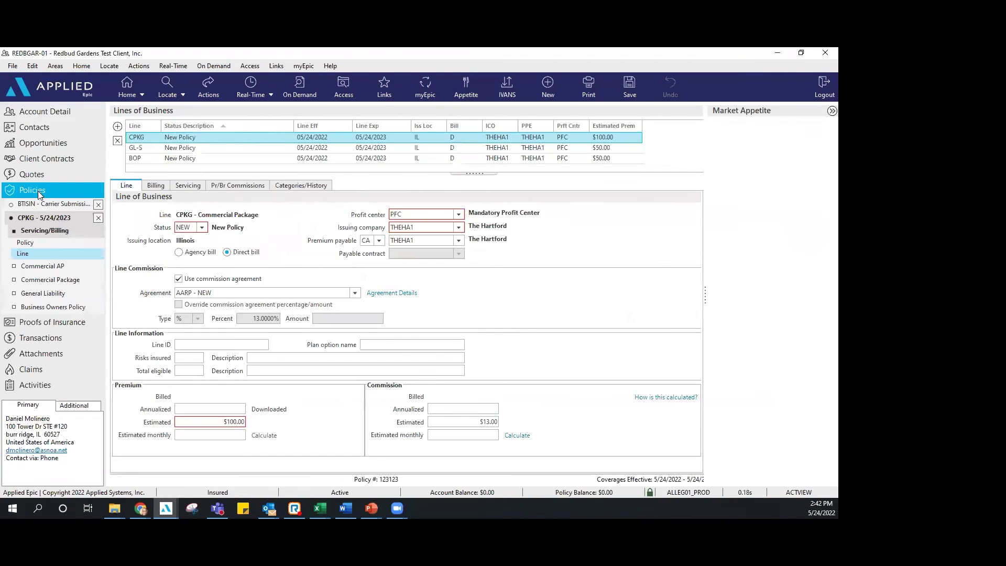
click(118, 140)
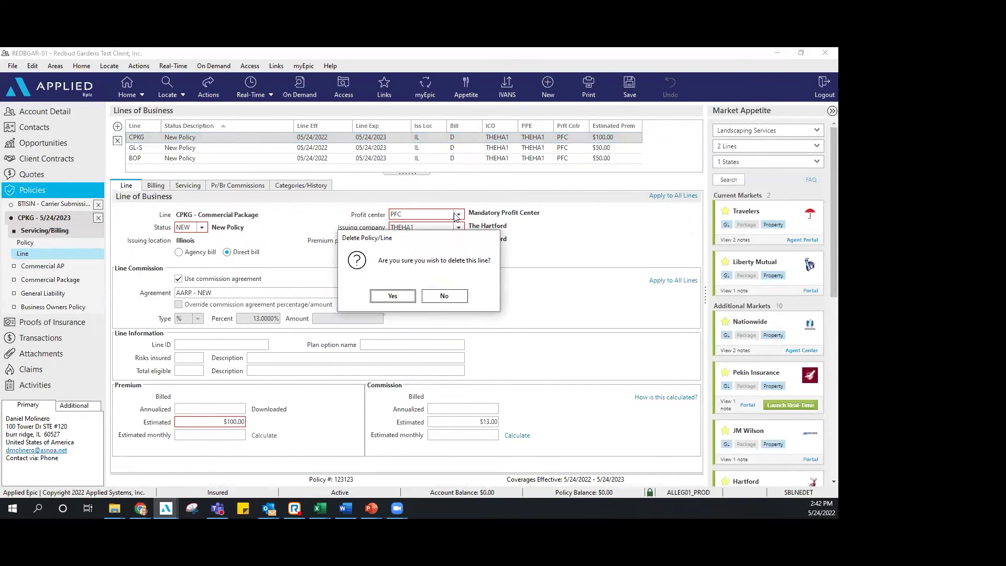
click(399, 297)
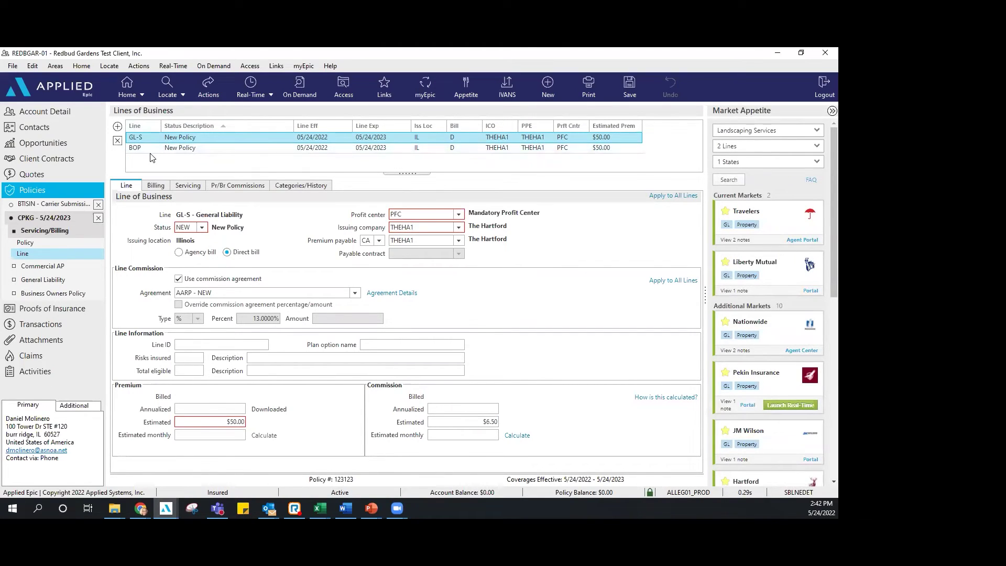
Step: Close the package policy, leaving it "In Process", and show the client's list of policies
click(98, 218)
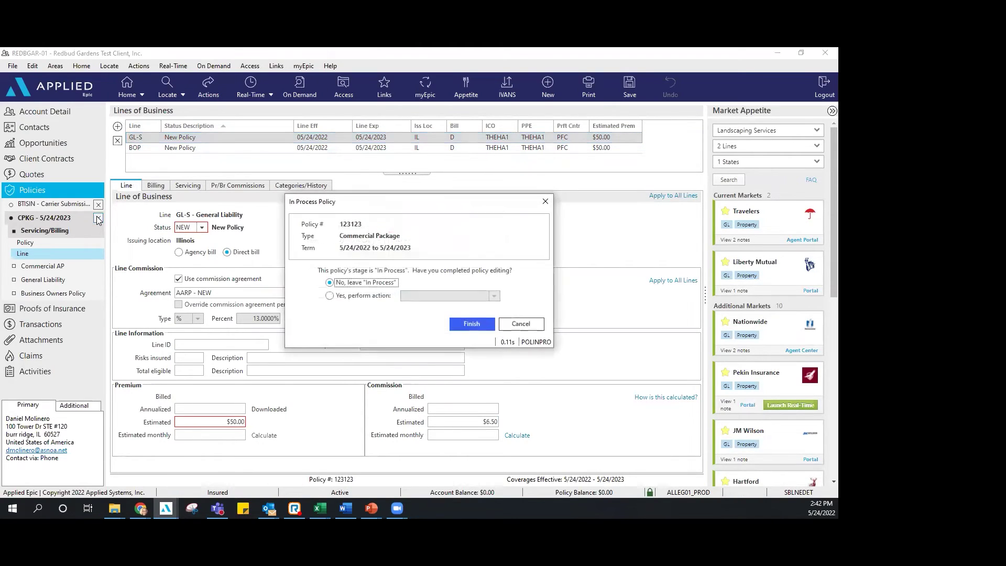
click(461, 323)
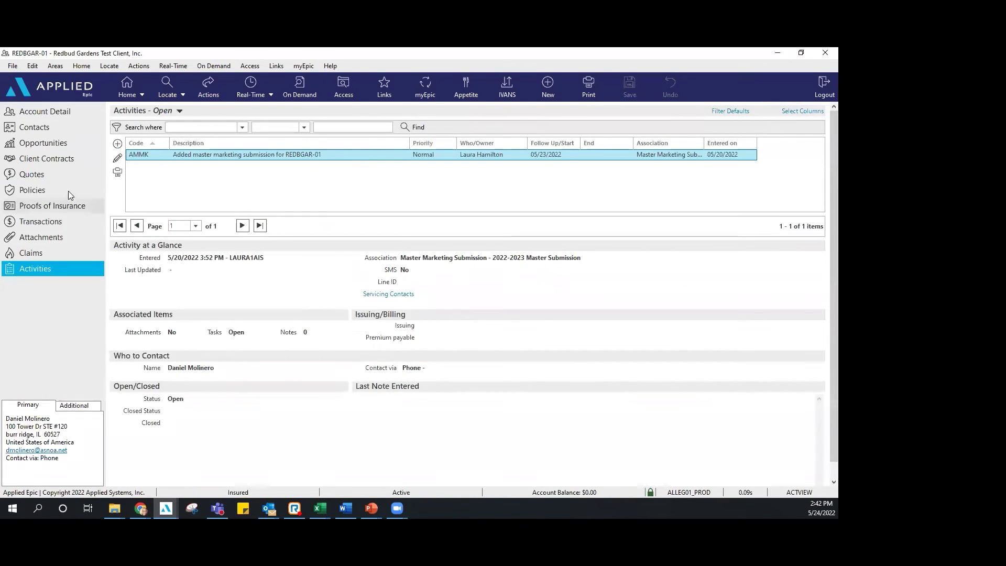
click(55, 184)
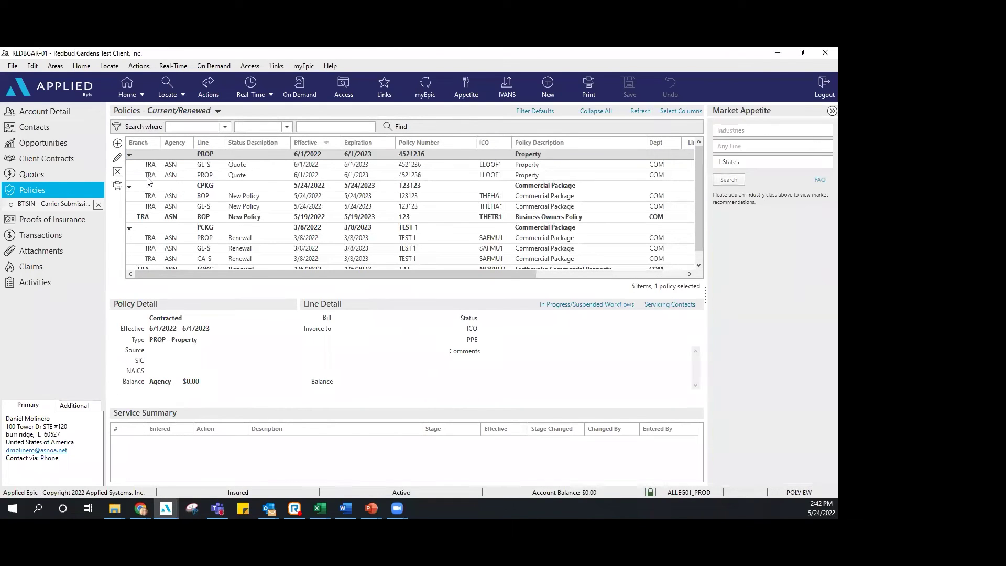
Step: Collapse the PROP and PCKG policies in the policy list and select the CPKG commercial package policy
click(130, 156)
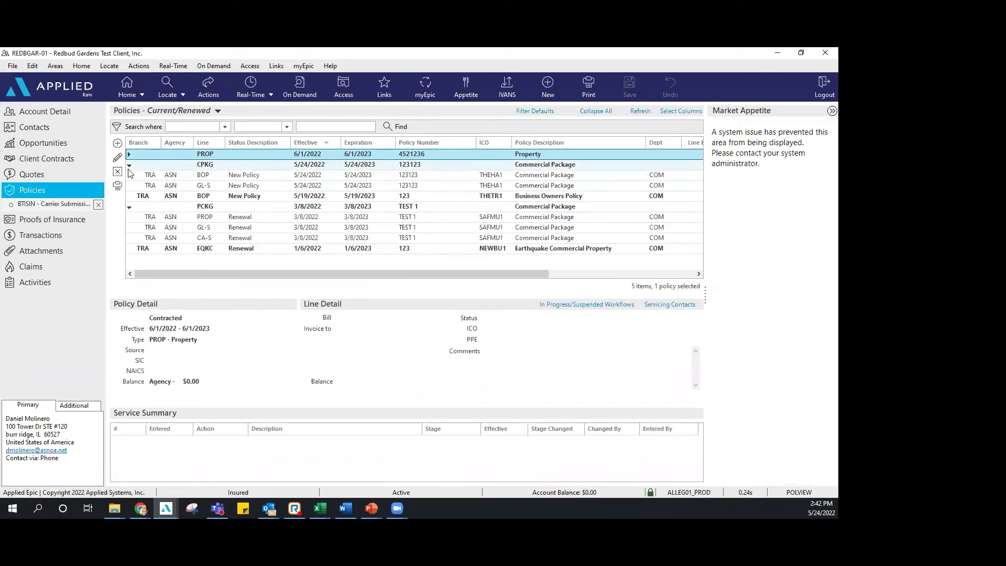
ctrl+click(127, 151)
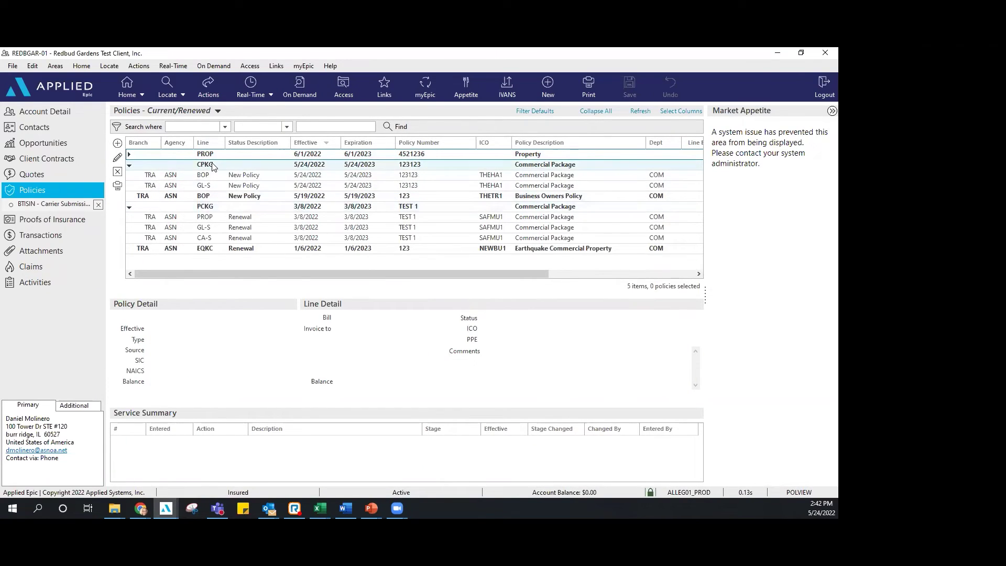
click(184, 165)
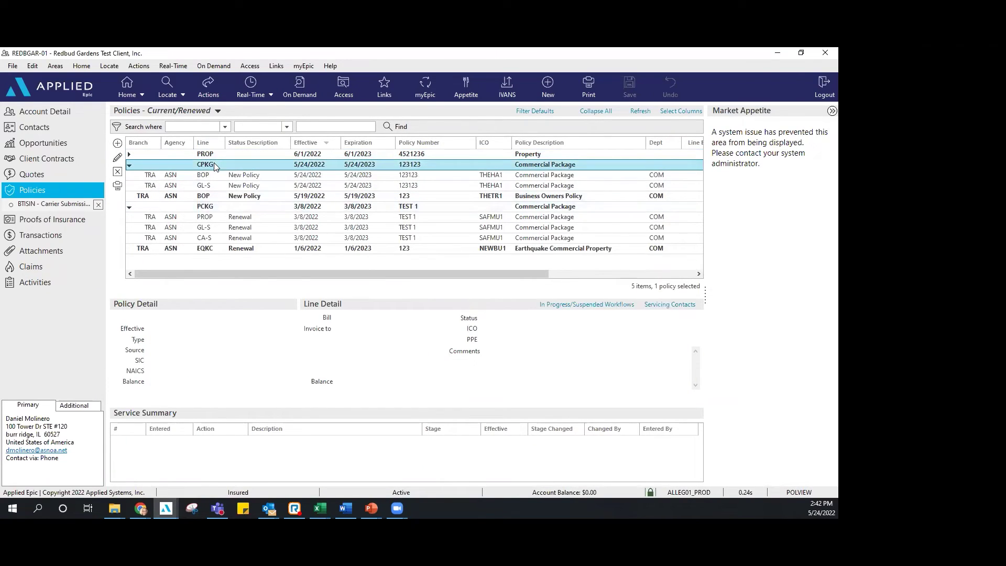
click(128, 207)
click(129, 207)
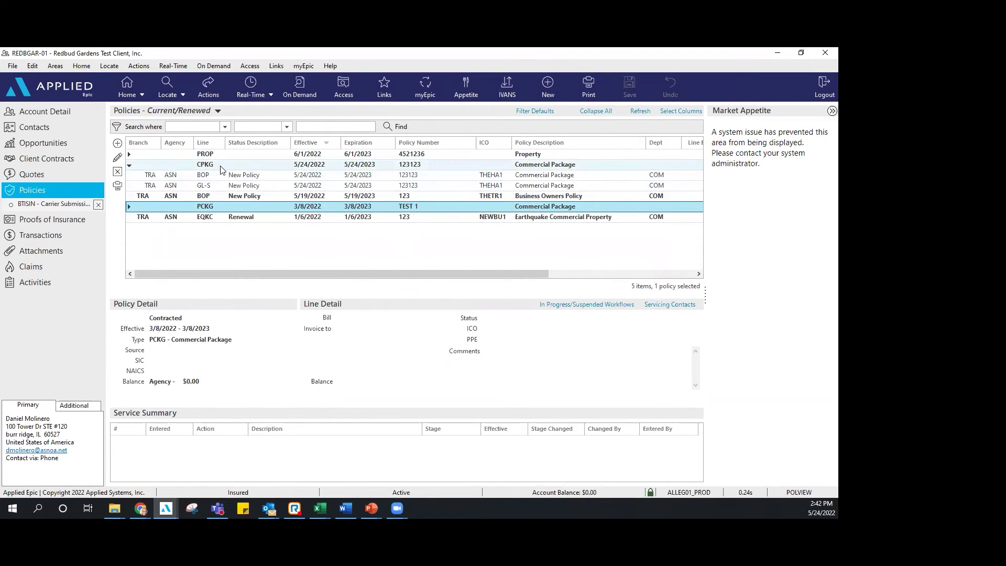
click(221, 166)
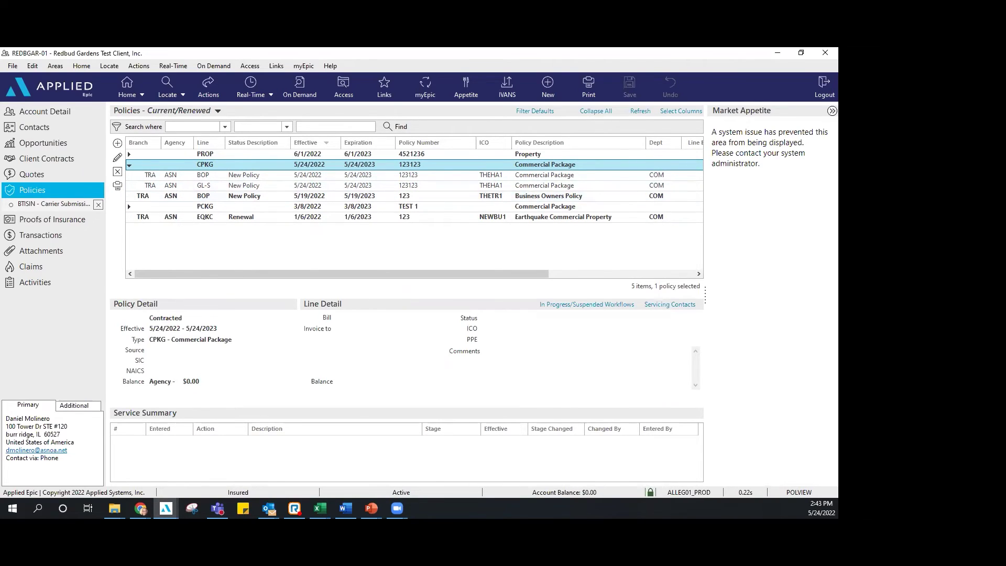
Step: Replace the commission agreement on the package policy's BOP line with an 8% commission and calculate the estimated commission
key(alt+Tab)
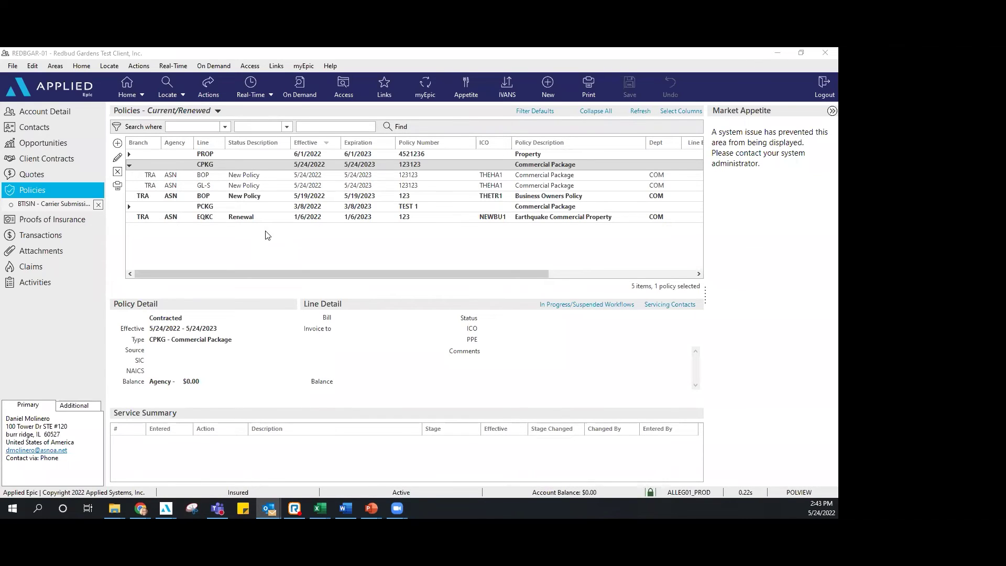
click(205, 176)
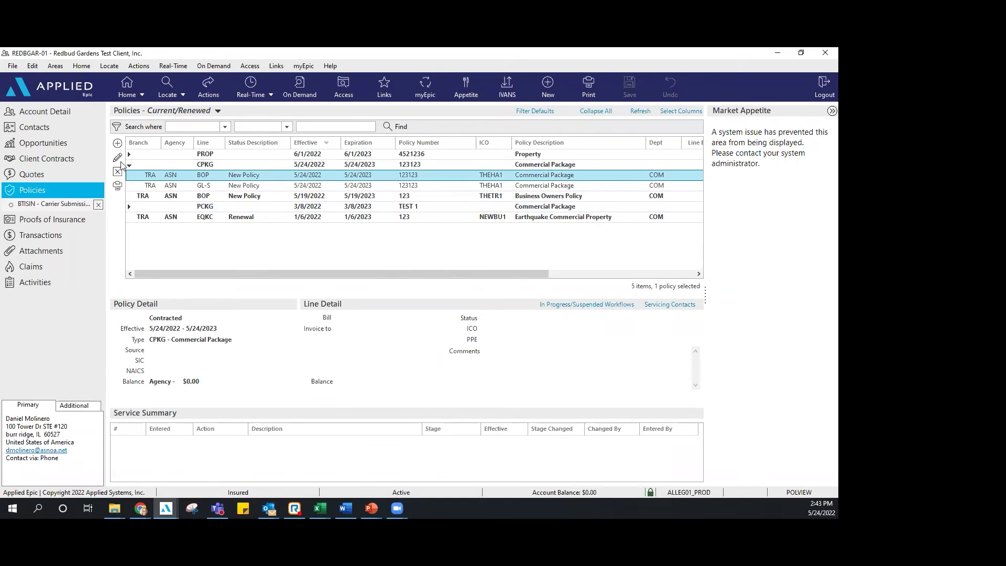
click(117, 158)
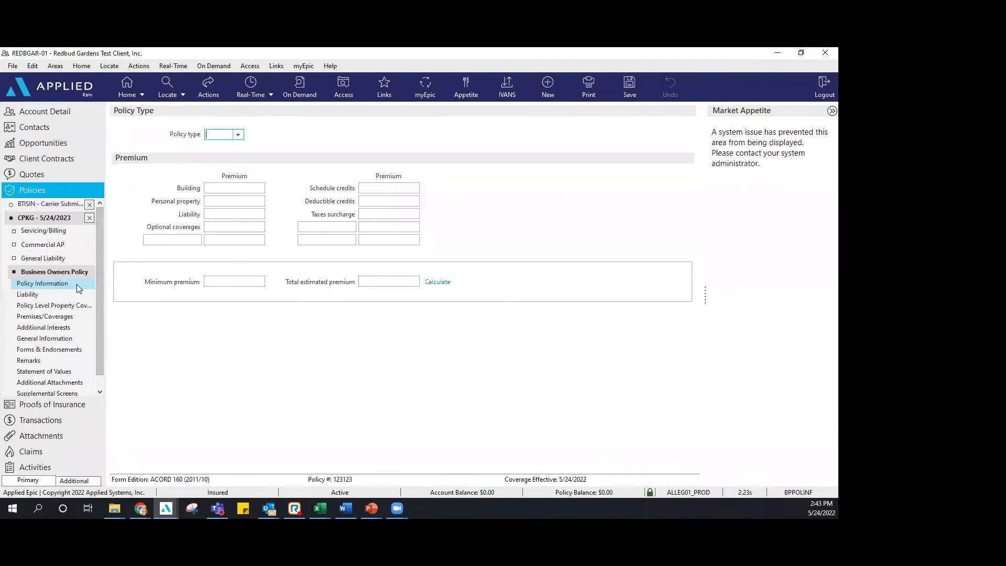
click(74, 229)
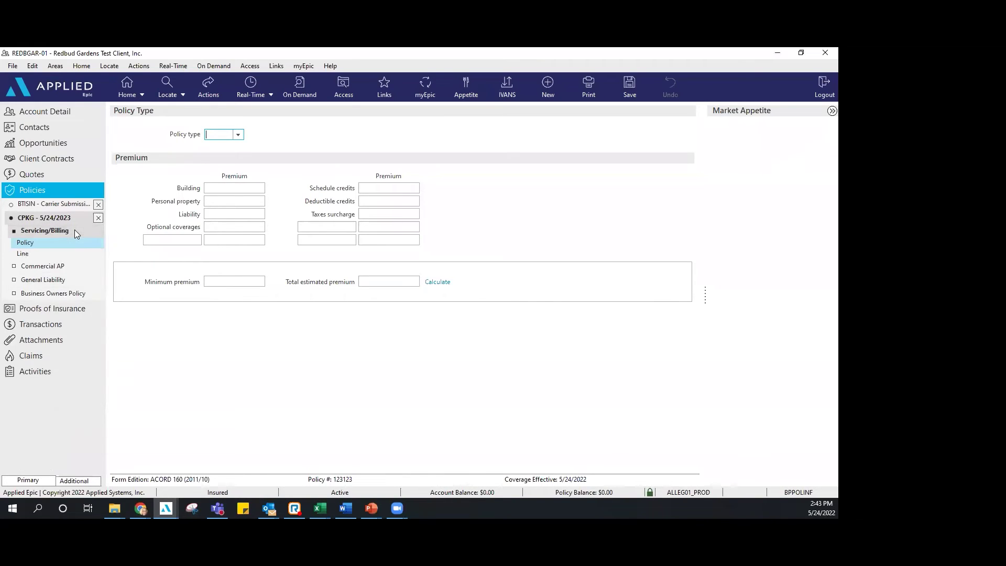
click(57, 256)
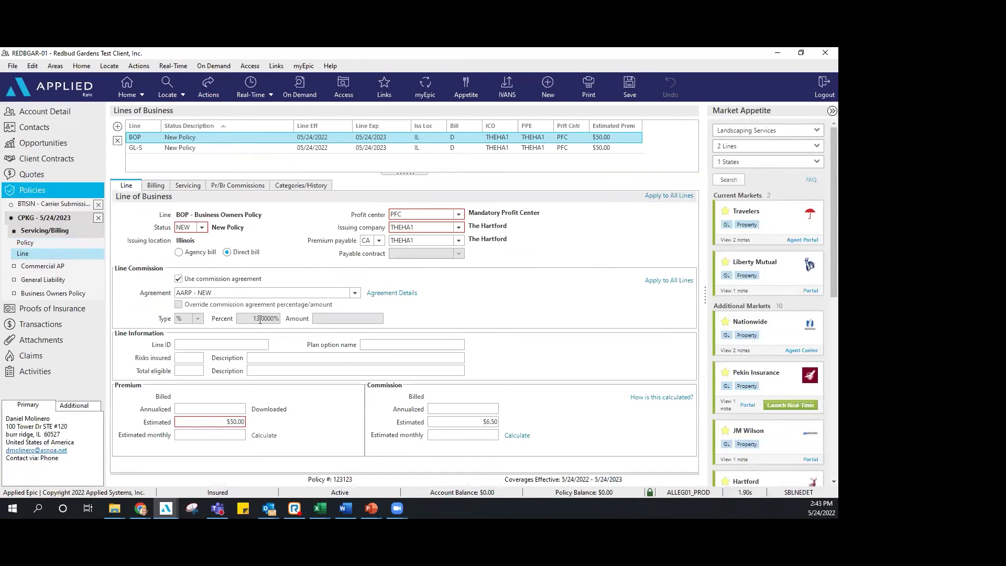
click(179, 279)
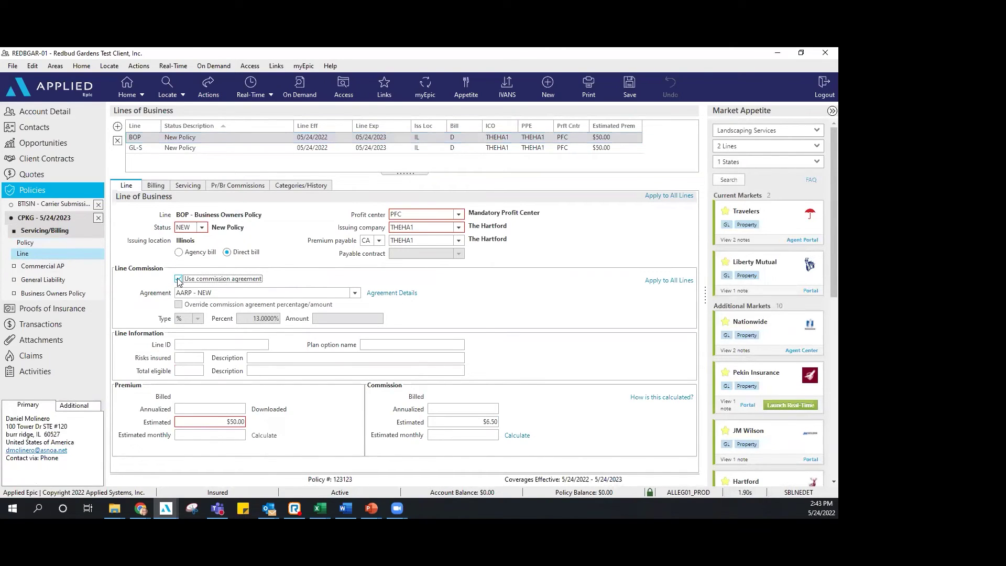
click(249, 319)
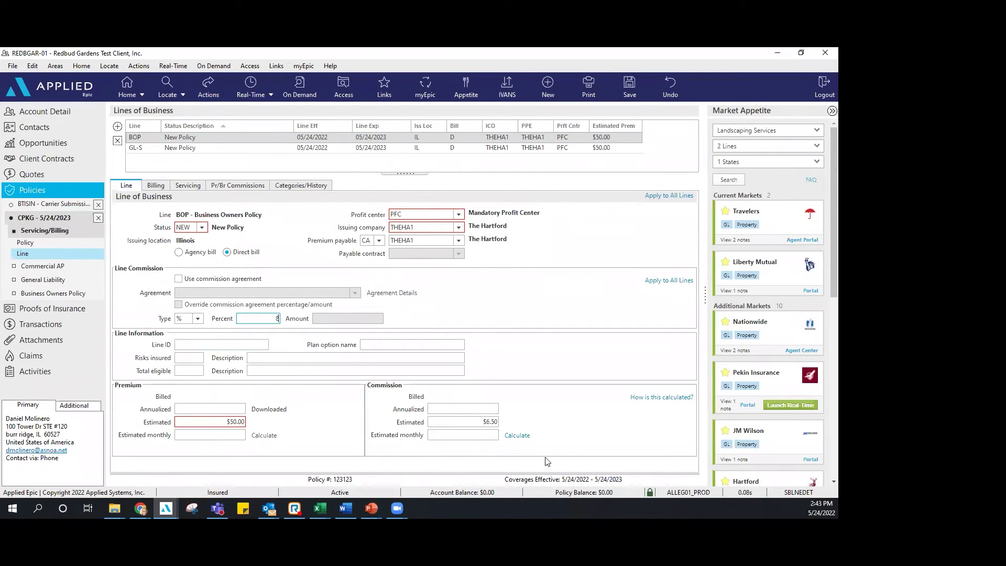
click(515, 436)
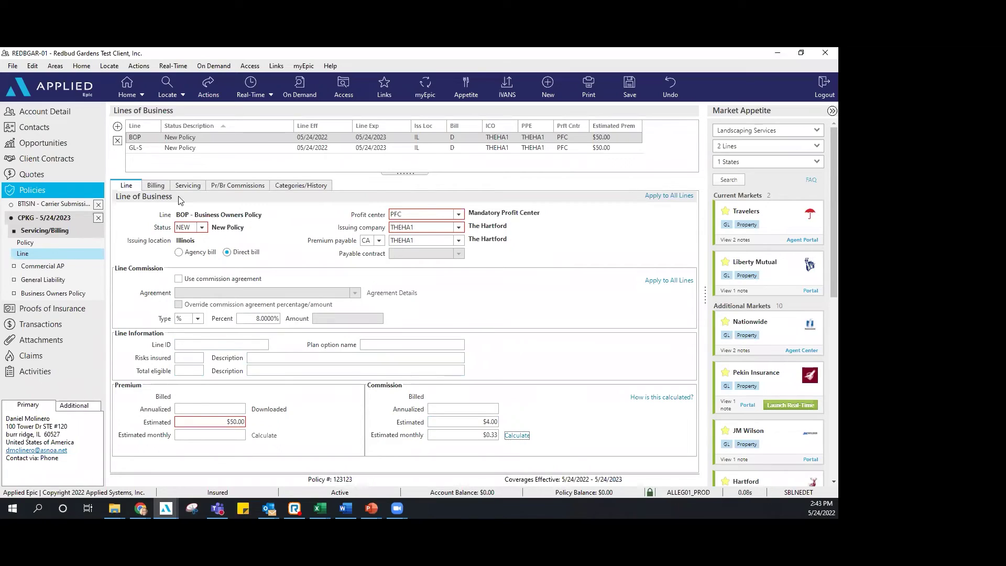
Step: Close the package policy, leaving its stage as "In Process"
click(98, 220)
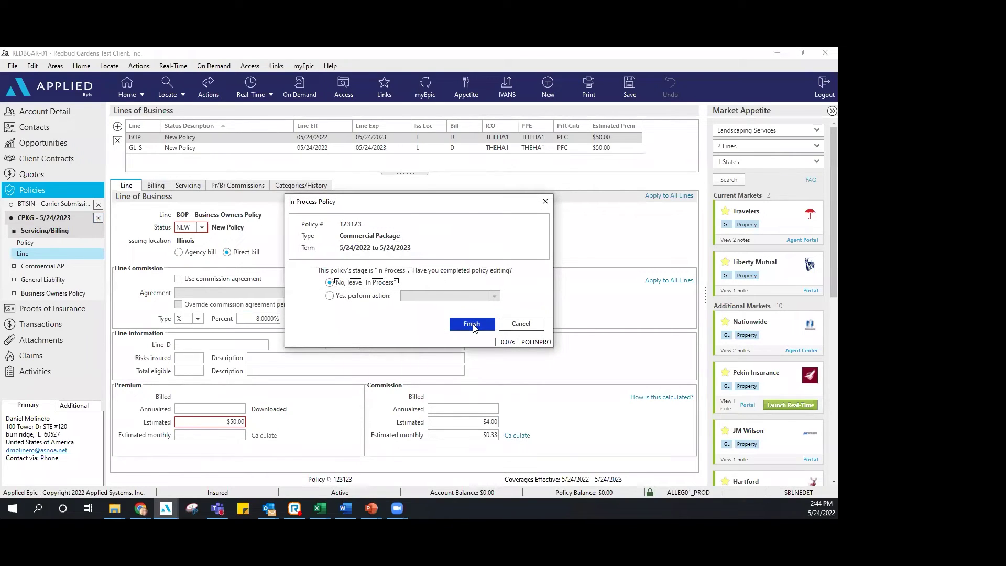
click(472, 324)
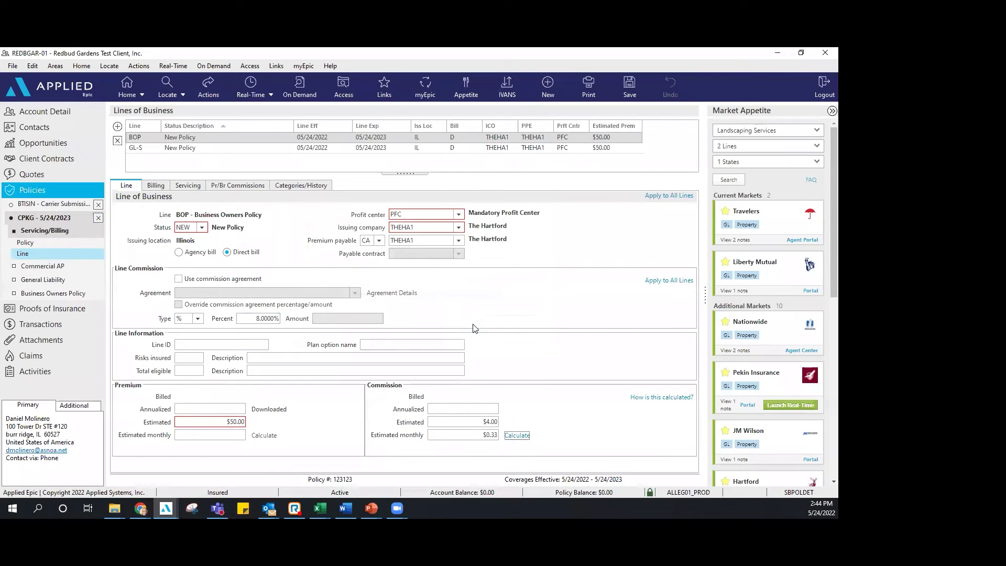
click(98, 217)
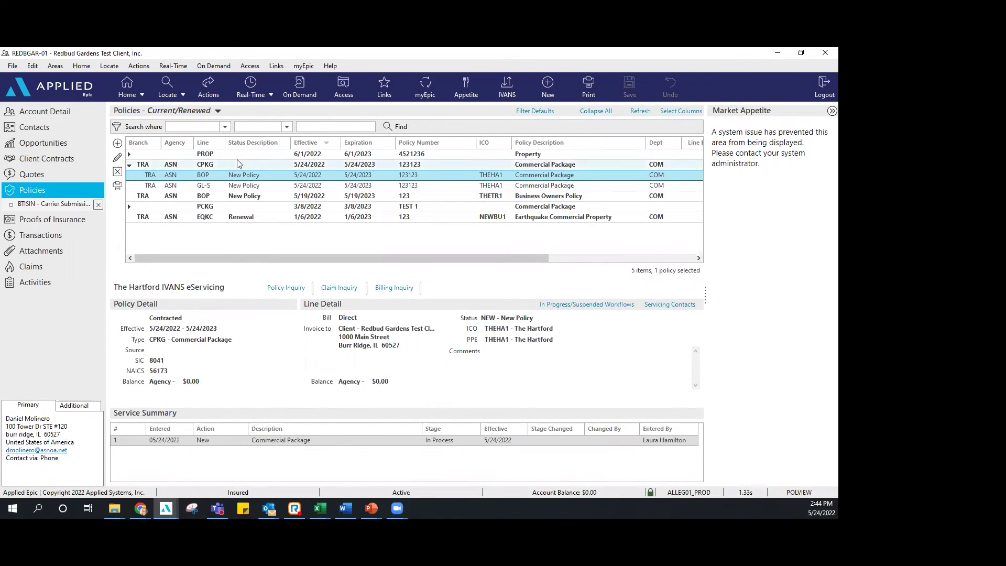
Step: Try to endorse the existing lines of the commercial package policy
click(212, 98)
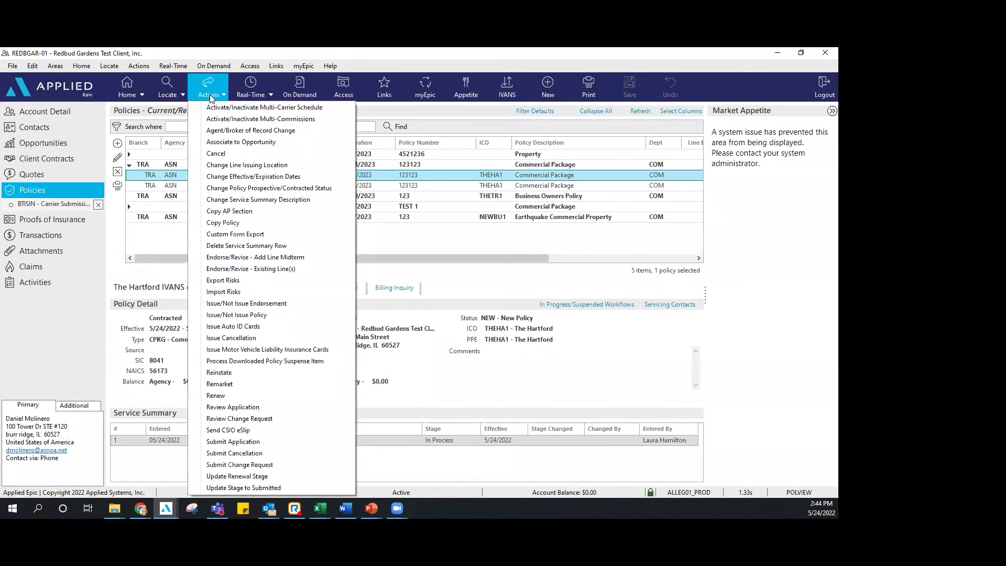
click(253, 270)
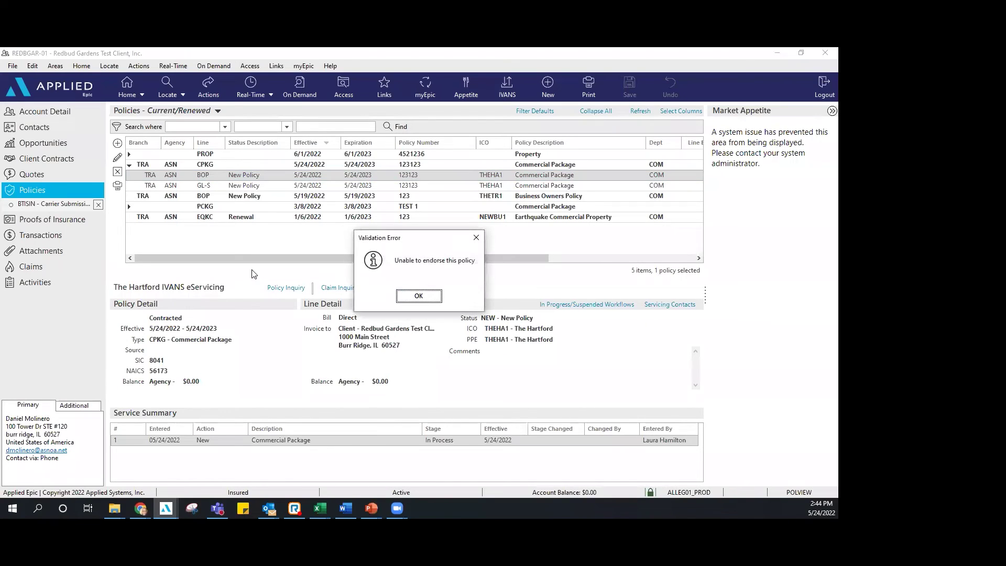
click(411, 296)
Step: Issue the commercial package policy with both its General Liability and Business Owners lines
click(217, 97)
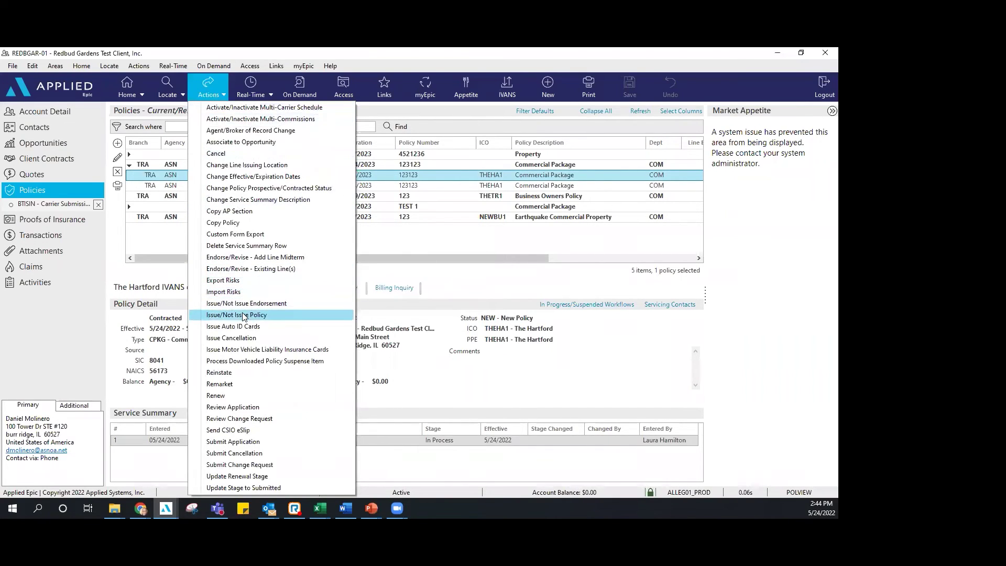
click(343, 333)
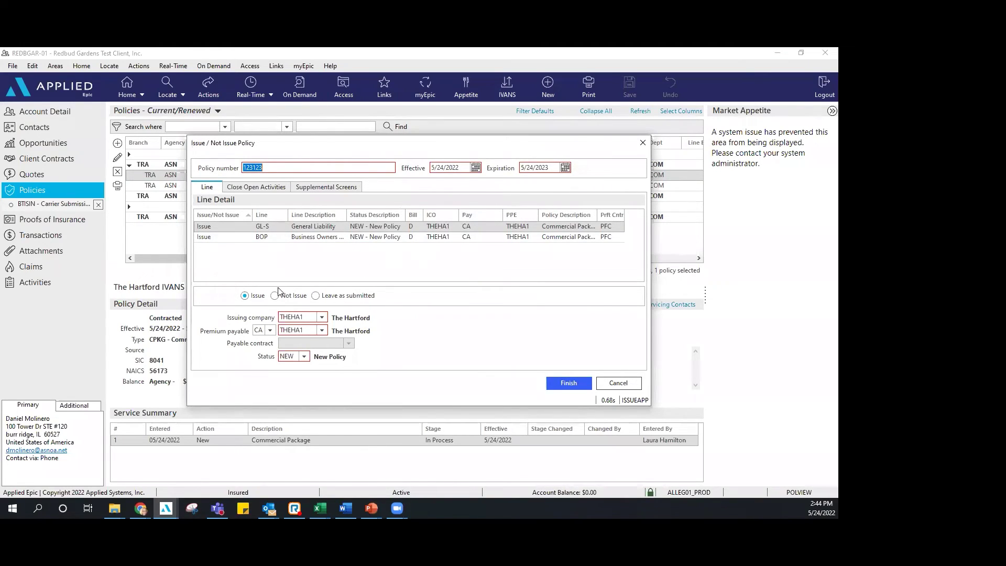
click(568, 382)
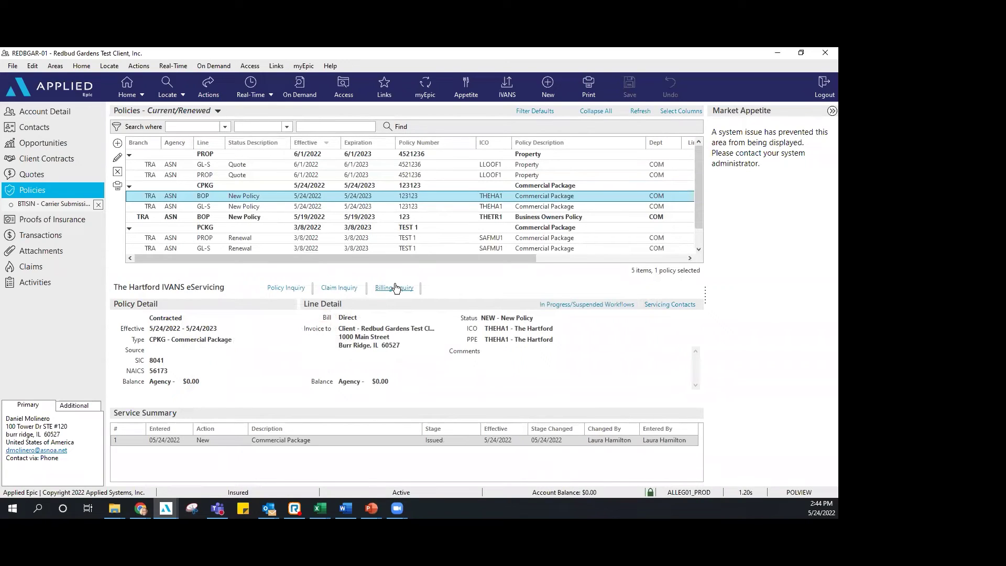
Step: Set up an existing-line endorsement for the package's General Liability line, effective 5/24/2022, with the description "add coverage"
click(221, 95)
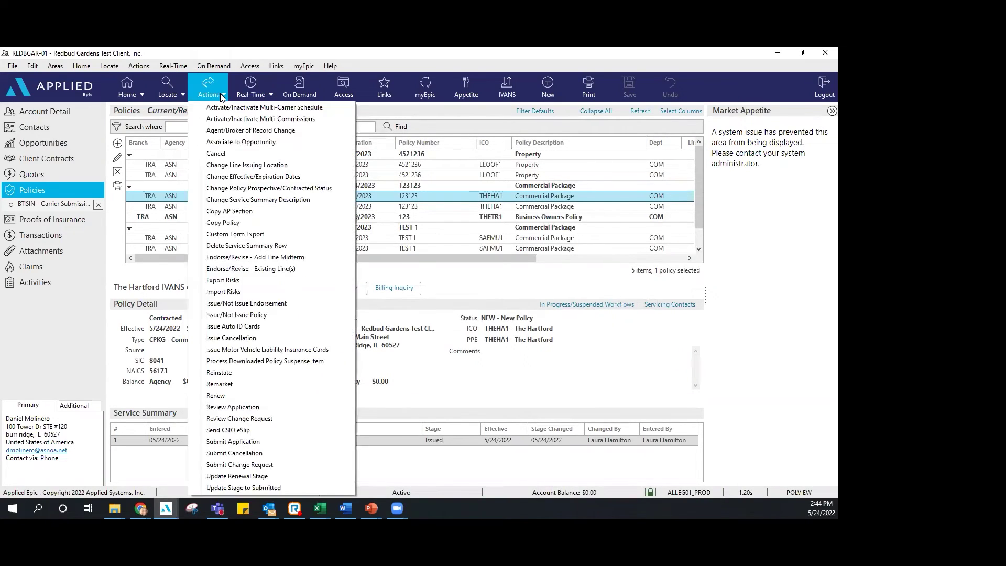
click(250, 269)
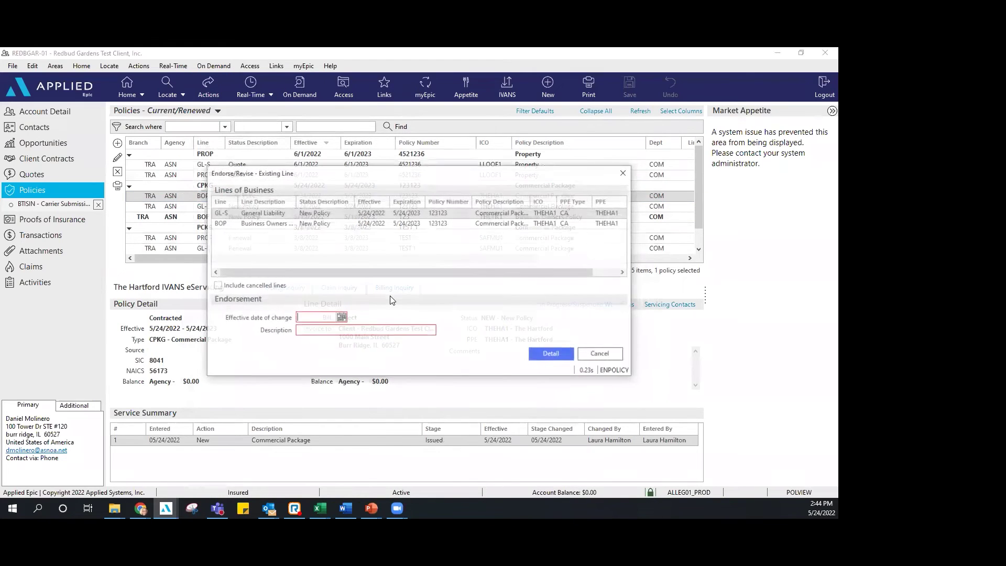
click(316, 223)
click(311, 213)
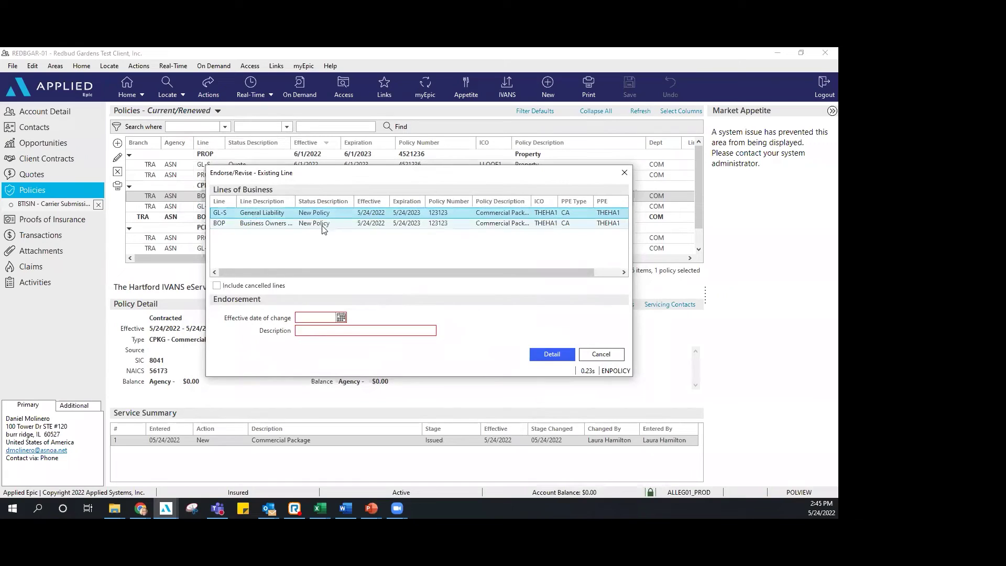
click(340, 318)
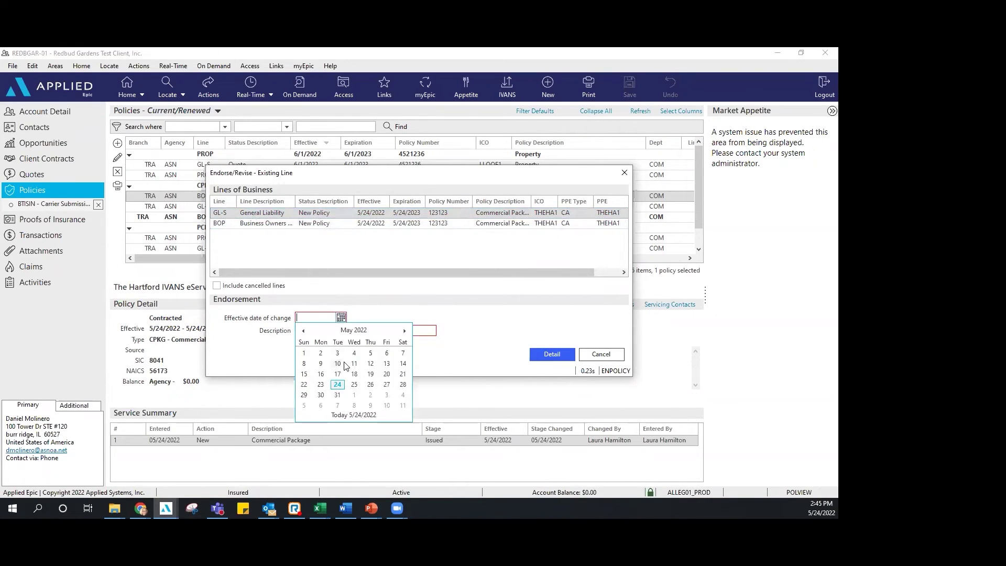
click(341, 388)
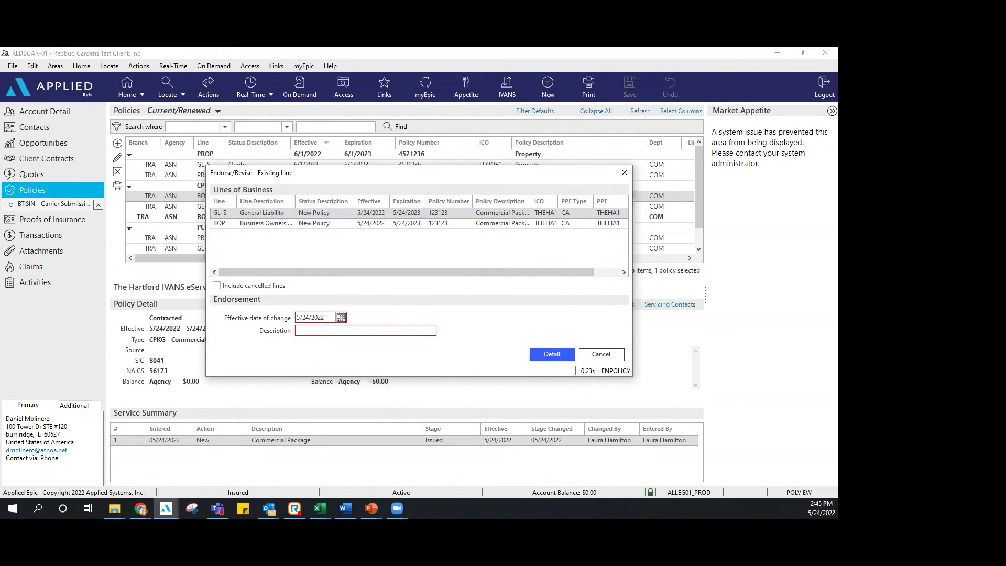
text(add coverage)
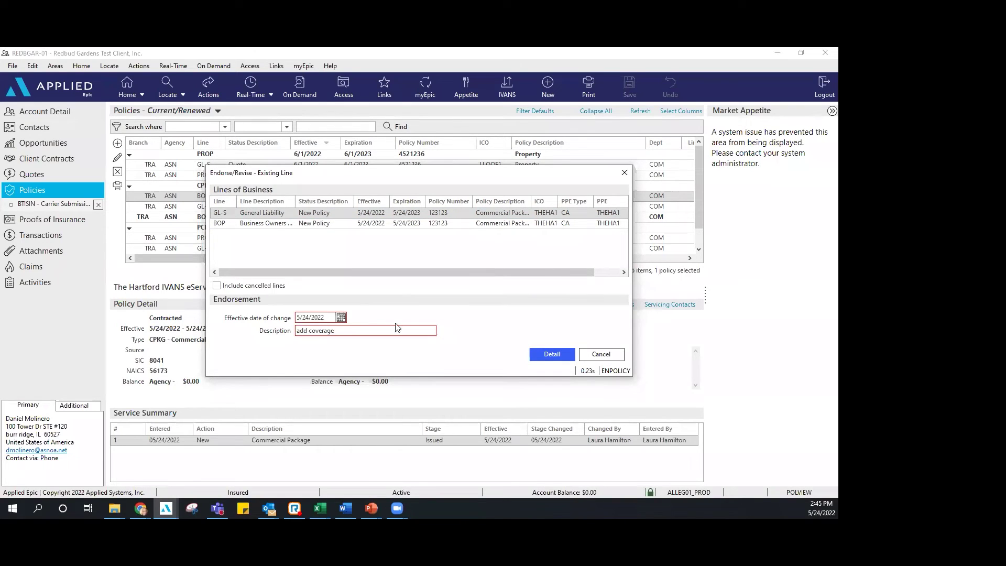
Step: Proceed to the endorsement's detail and record its CHGE follow-up activity as closed, Successful
click(545, 355)
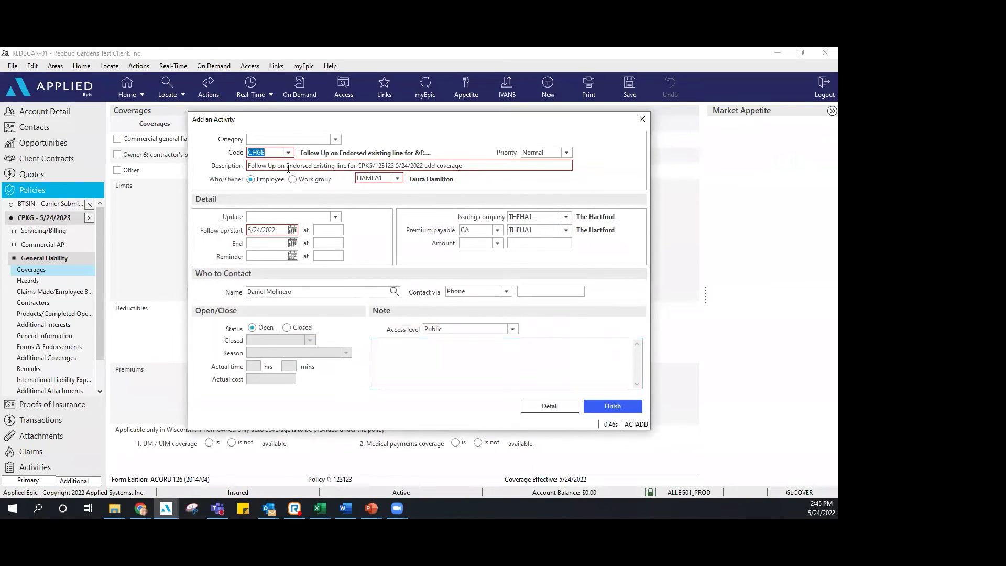
click(288, 328)
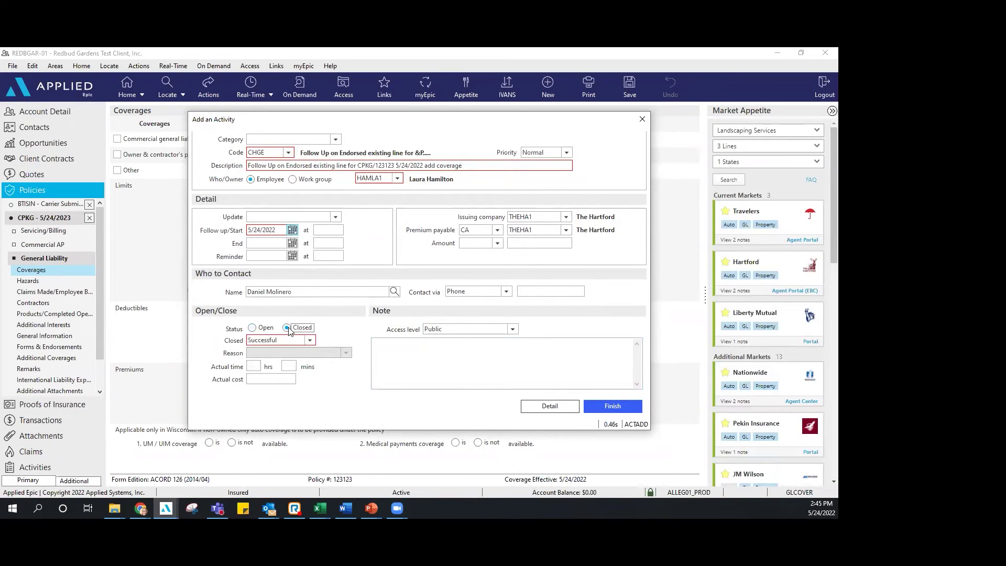
click(609, 413)
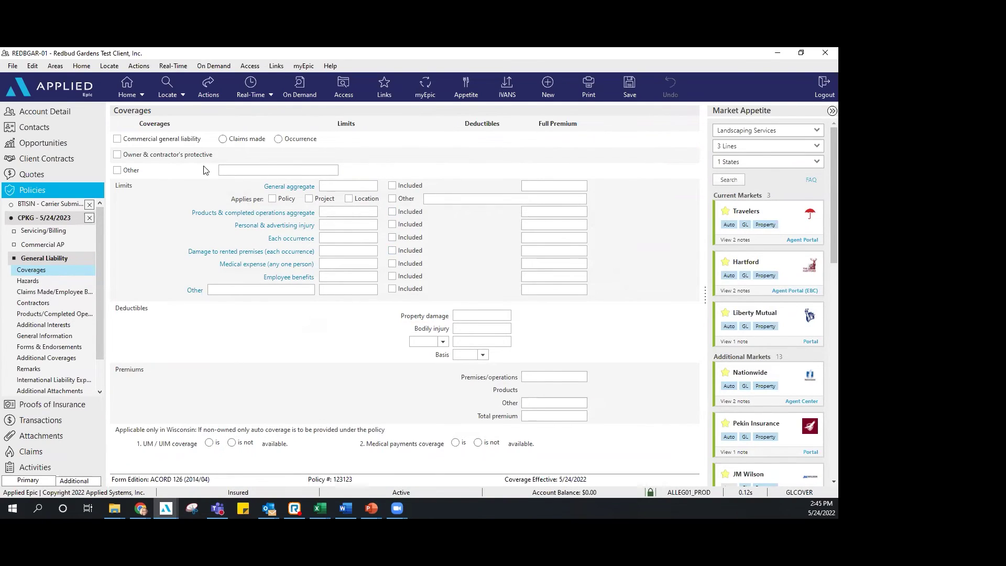
Step: Select commercial general liability coverage and enter a property damage deductible of 10000 on the General Liability line
click(120, 140)
click(472, 315)
text(10000)
click(331, 332)
Step: Set the package policy's estimated premium to $150.00 in its servicing and billing details
click(78, 235)
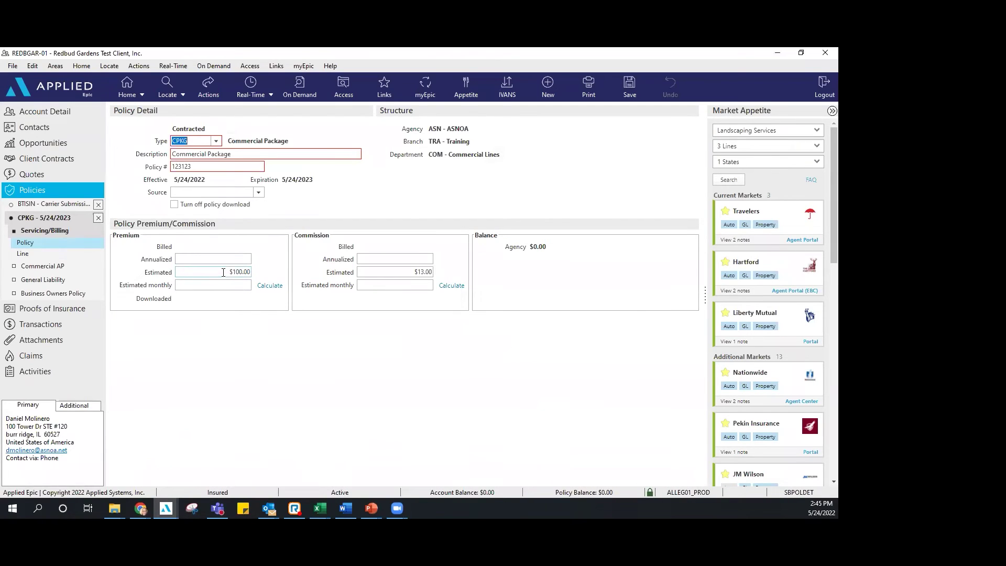
click(223, 272)
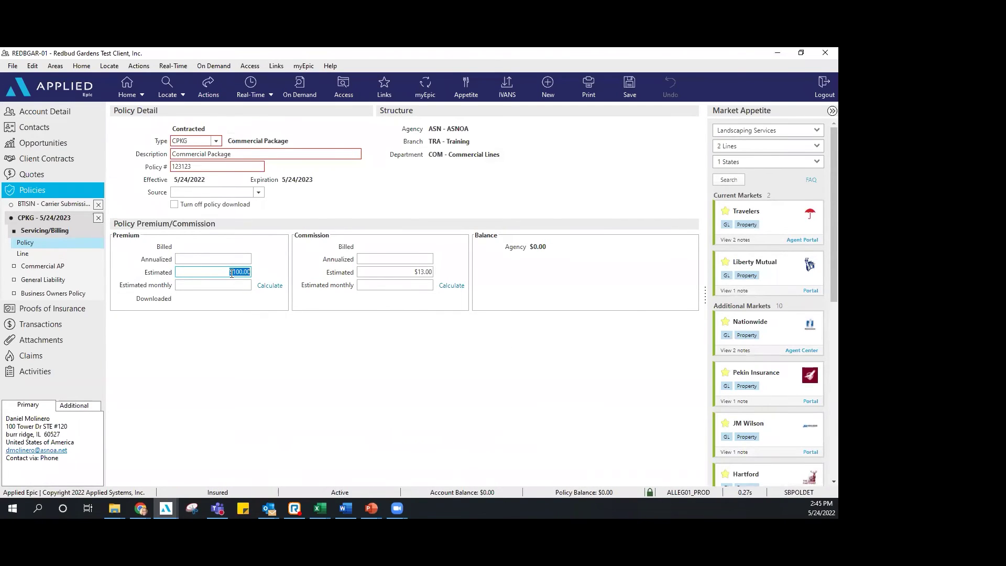
text(150.00)
click(239, 259)
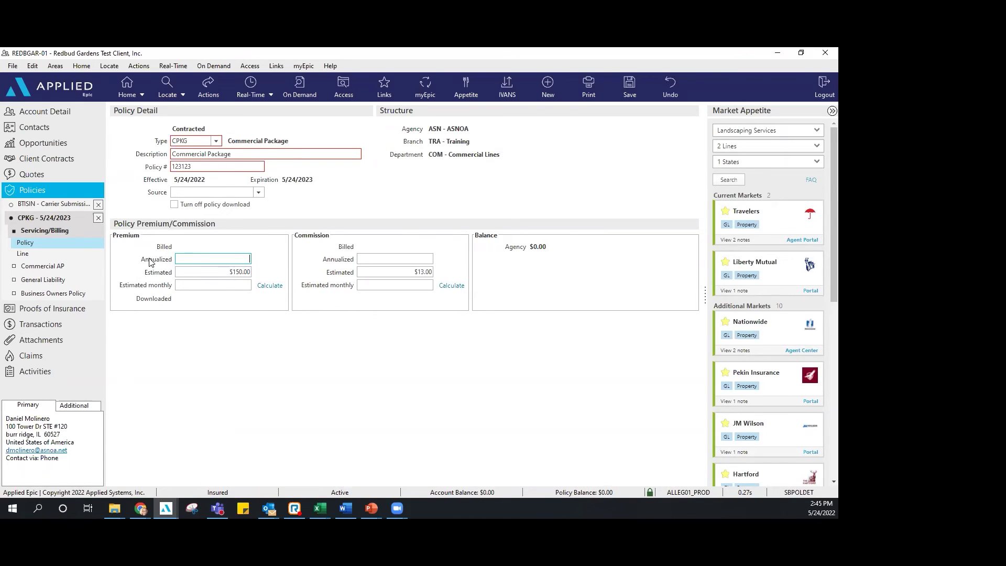
Step: Set the Business Owners Policy line's annualized premium to 50.00 in the package policy's servicing and billing details
click(75, 253)
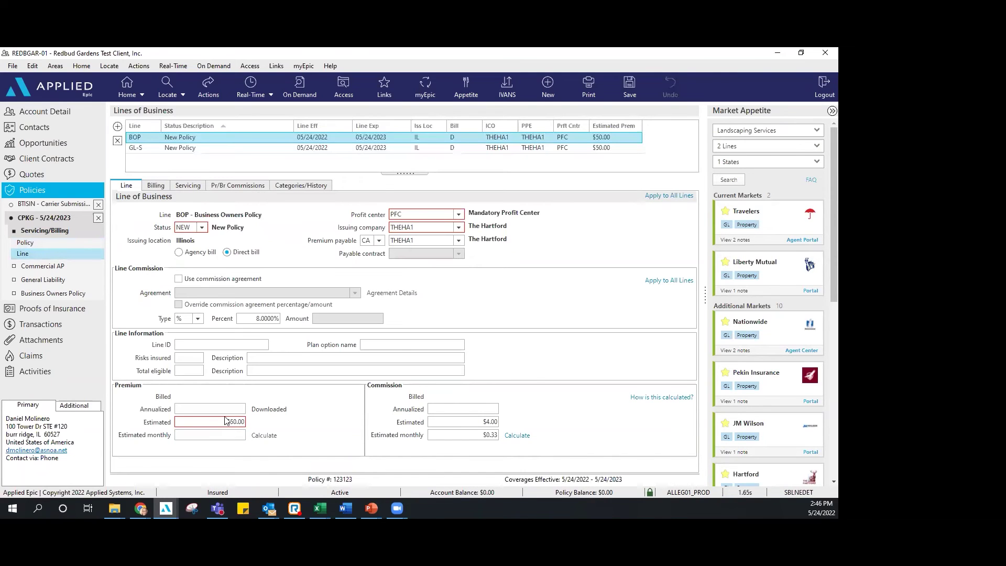
click(226, 408)
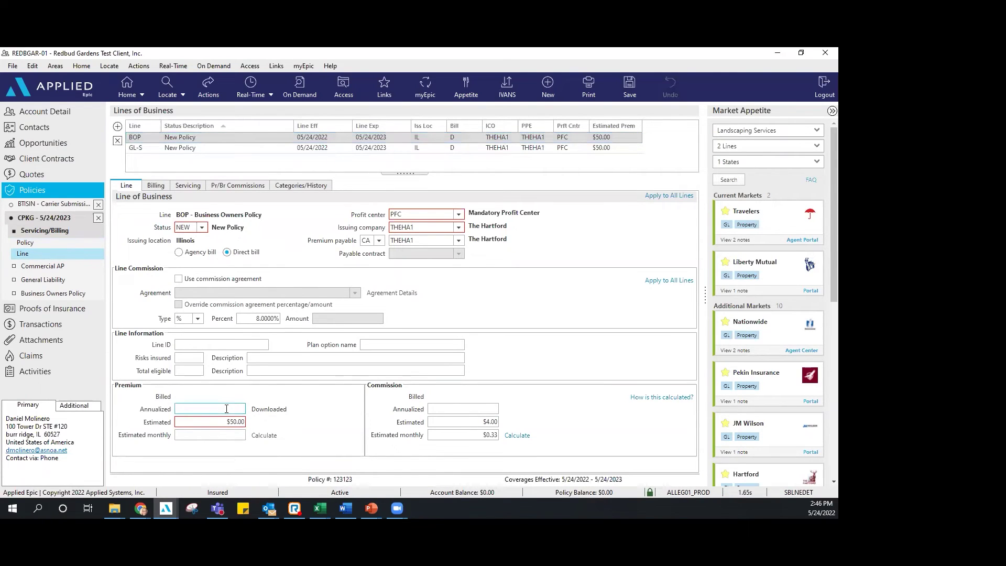
text(150)
key(BackSpace)
key(BackSpace)
text(0.)
Step: Set both the estimated and annualized premium of the General Liability line to $150.00
click(219, 148)
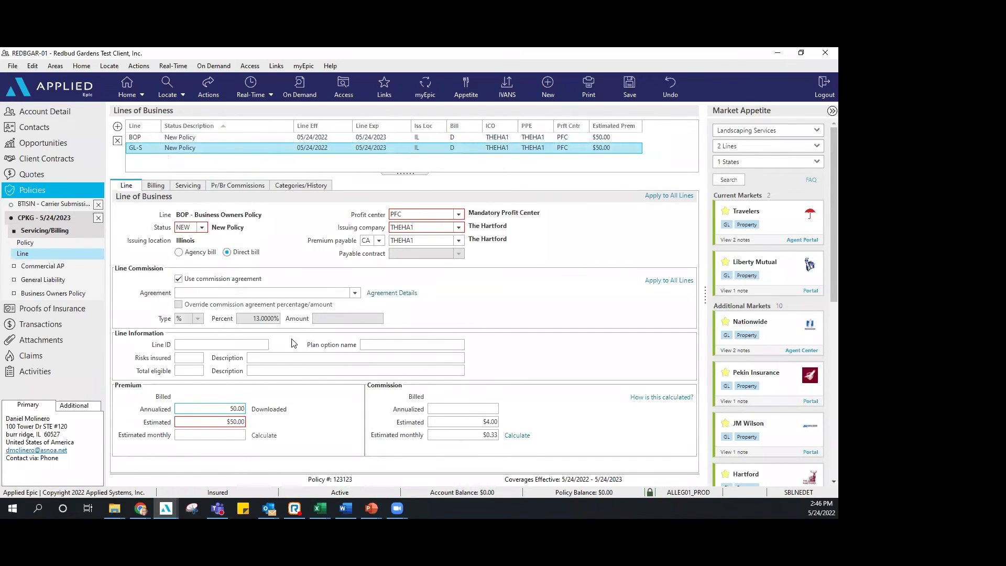
click(235, 421)
text(150)
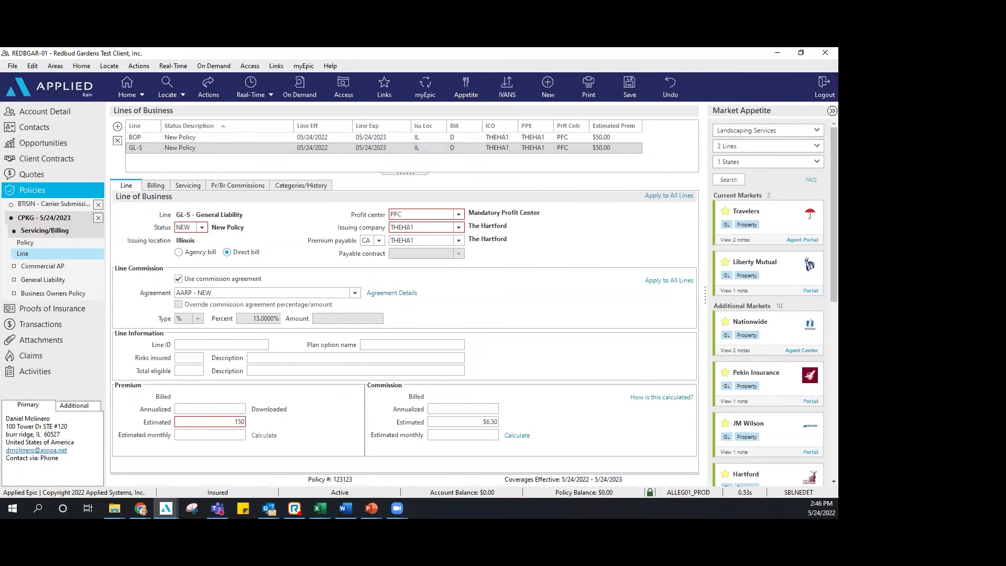
text(.00)
click(240, 408)
text(150.00)
Step: Close the commercial package policy, marking its editing as completed with the action Issue/Not Issue Endorsement
click(99, 218)
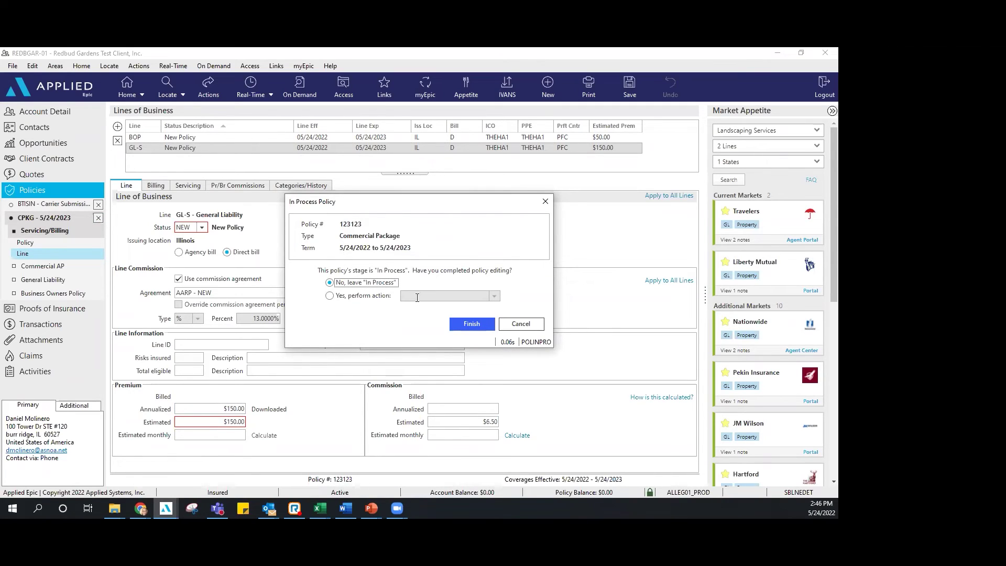
click(330, 296)
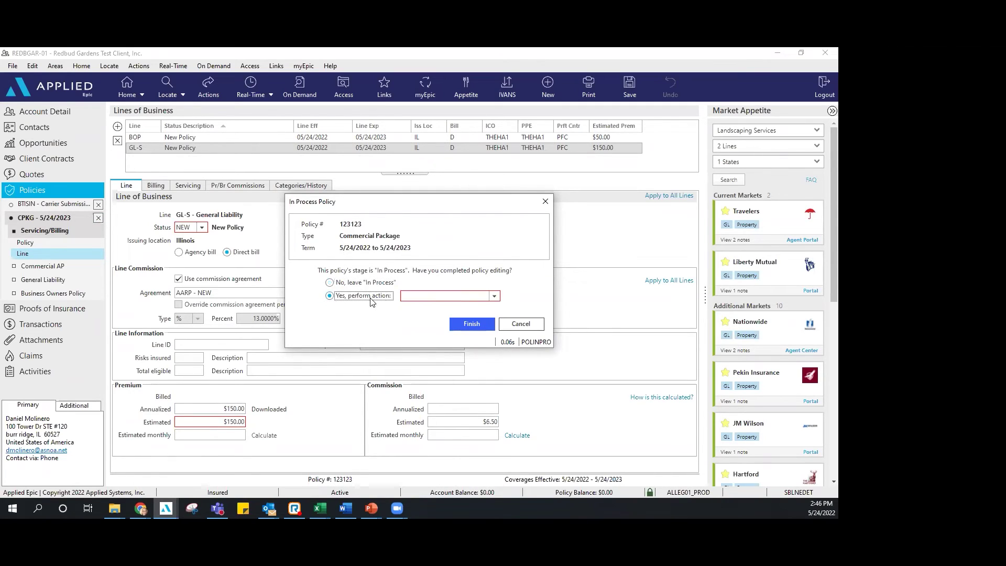
click(494, 297)
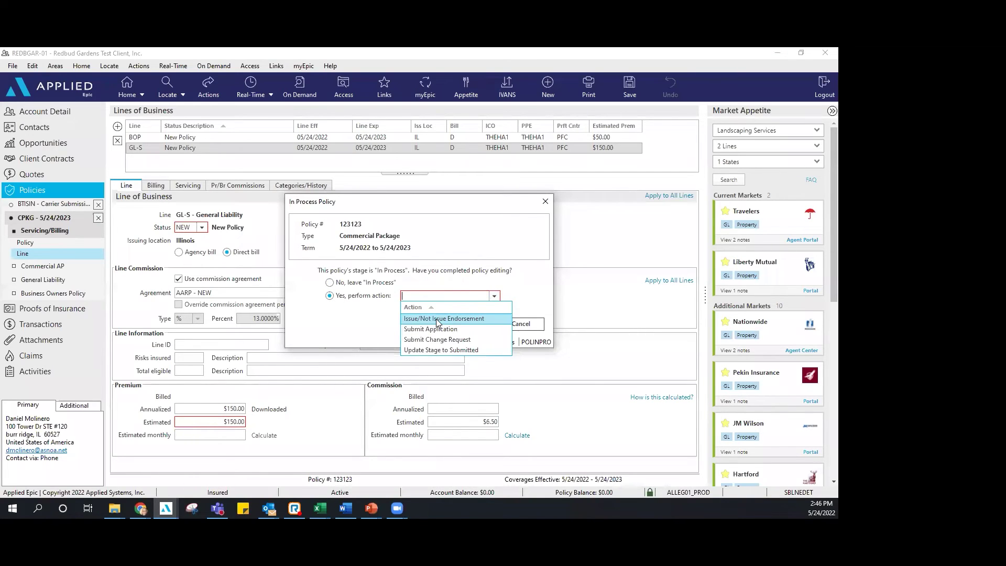
click(437, 319)
click(470, 325)
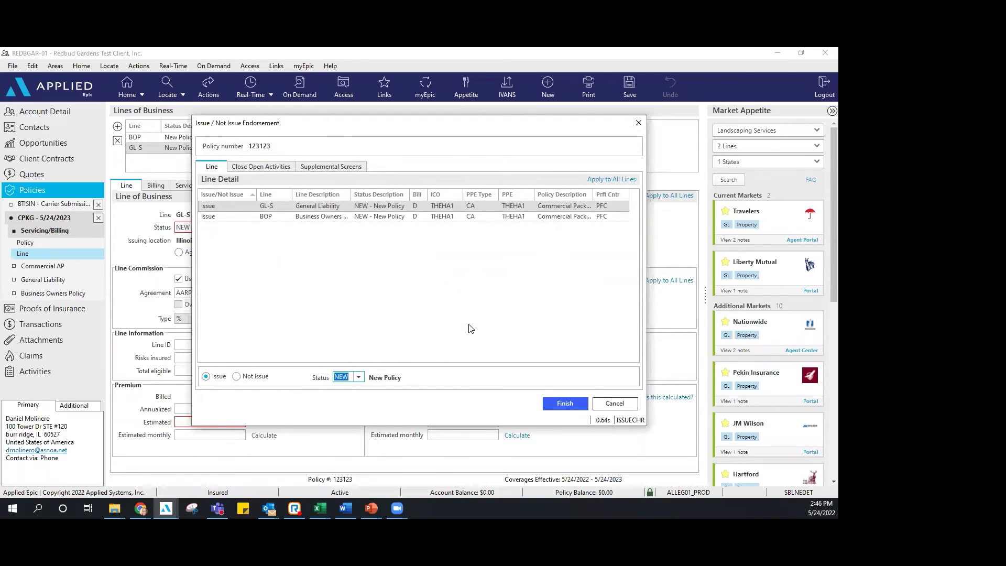
Step: Issue the endorsement for the General Liability and BOP lines, dismiss the follow-up activity entry and exit to the policies list
click(566, 406)
key(Return)
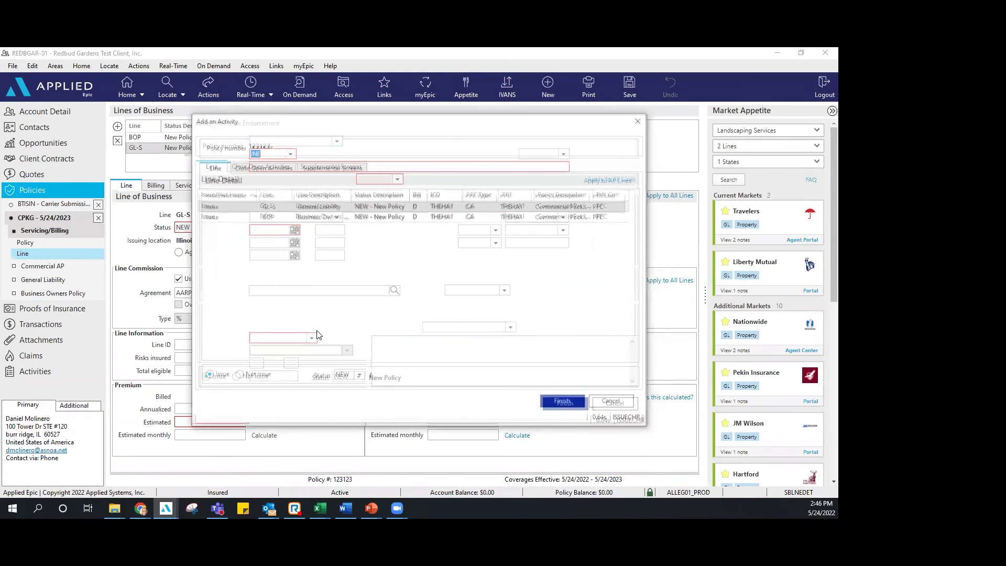
click(602, 407)
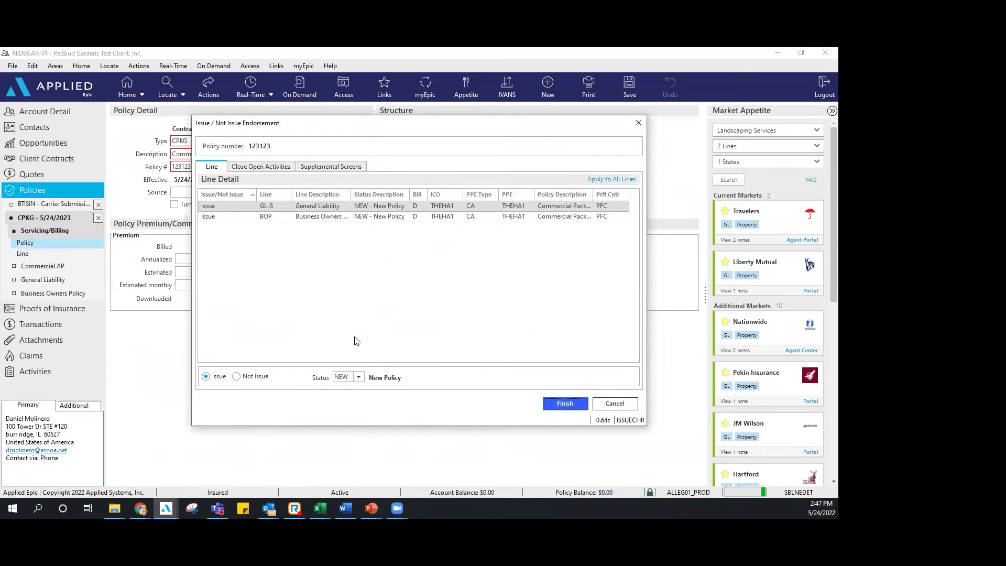
click(610, 404)
click(507, 325)
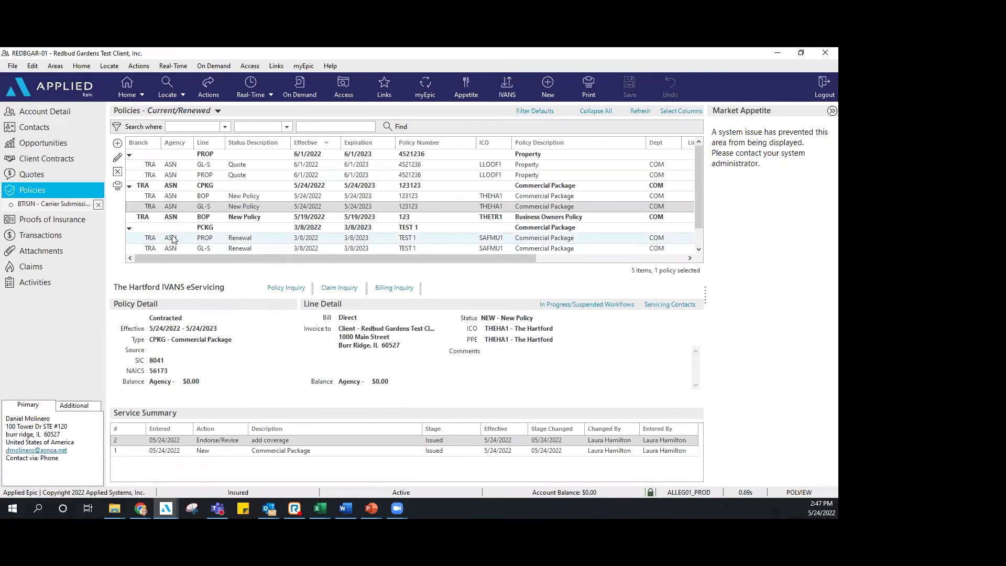
Step: Start a new commercial lines quote for the BOP - Business Owners Policy line in the COM - Commercial Lines department
click(27, 177)
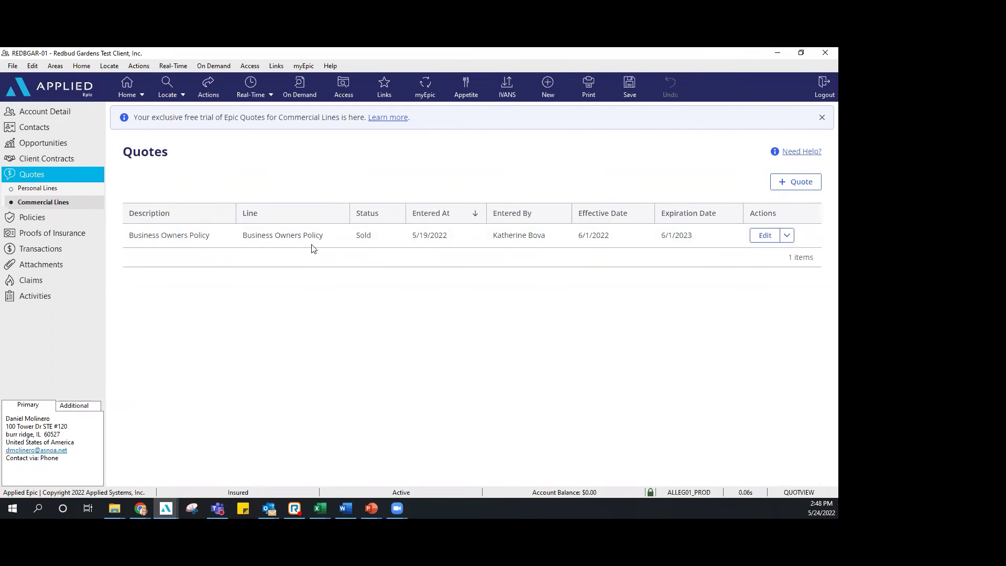
click(793, 185)
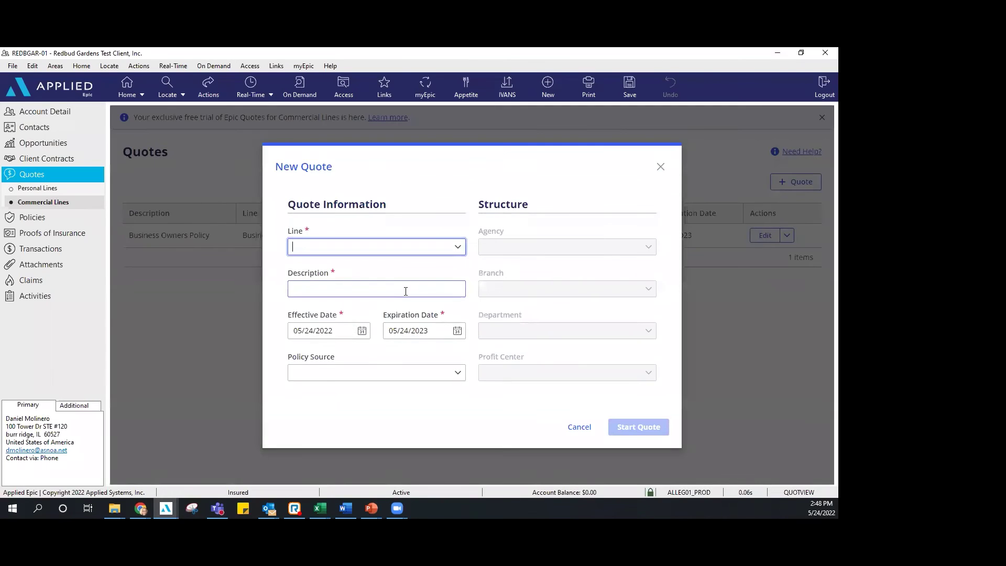
click(456, 246)
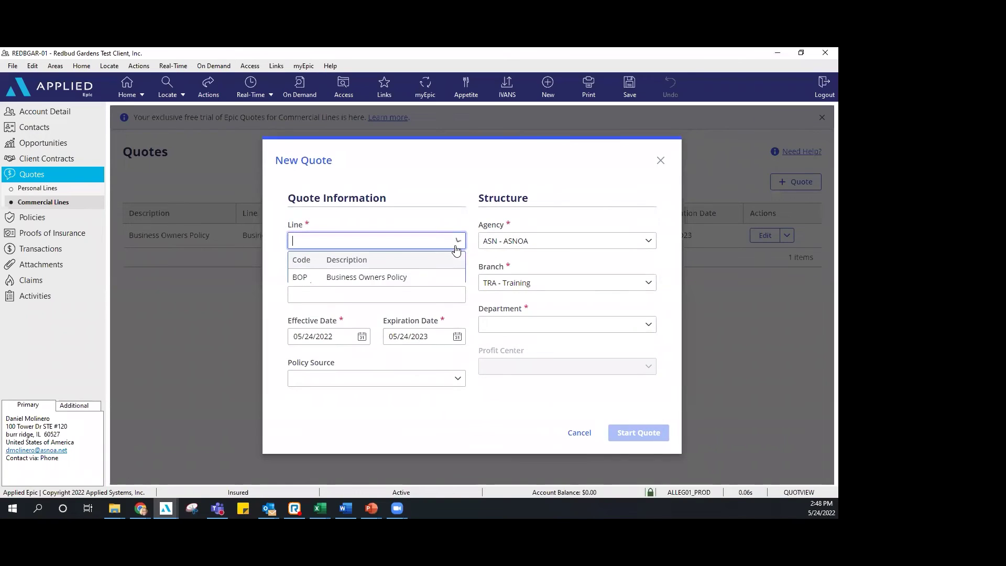
click(385, 279)
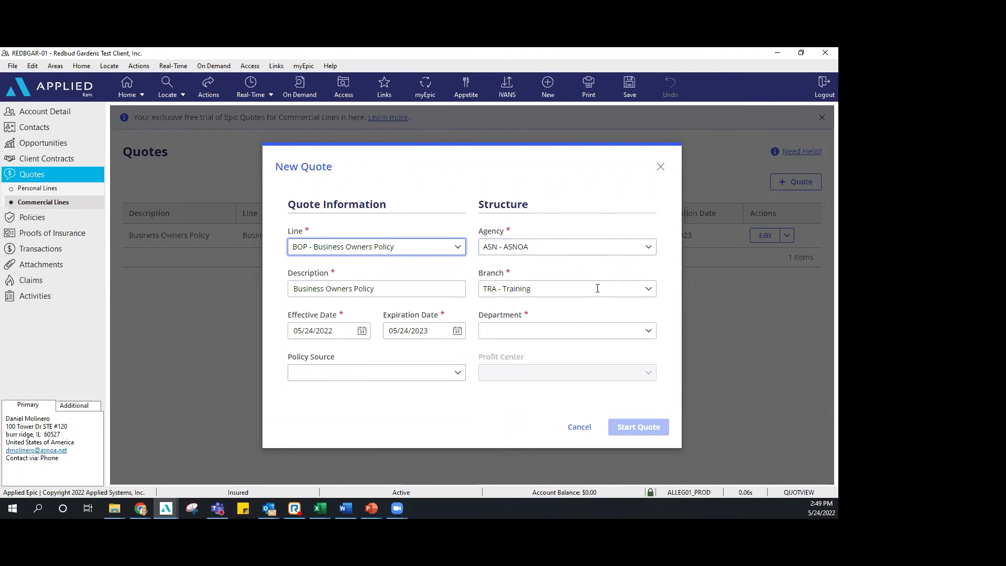
click(647, 330)
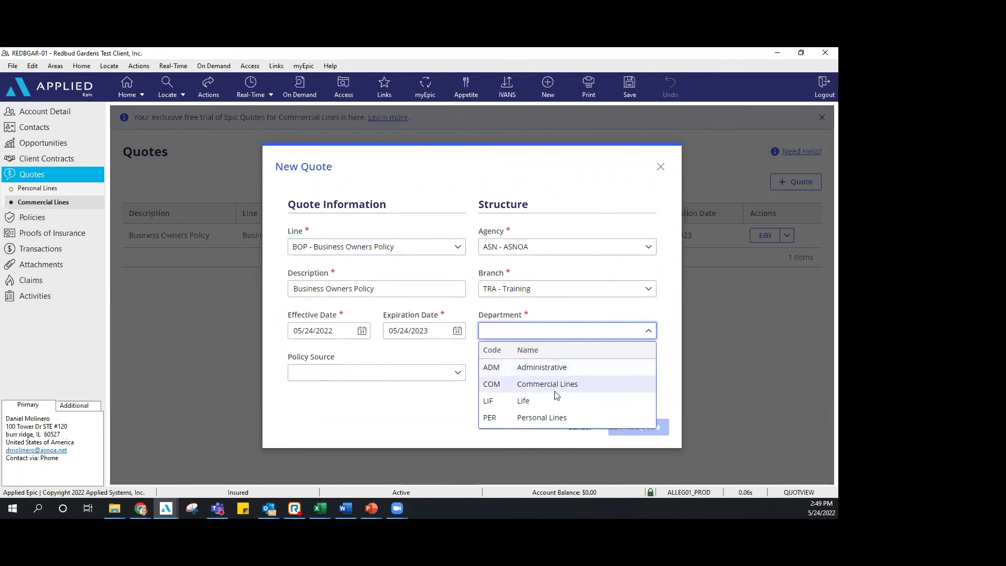
click(555, 385)
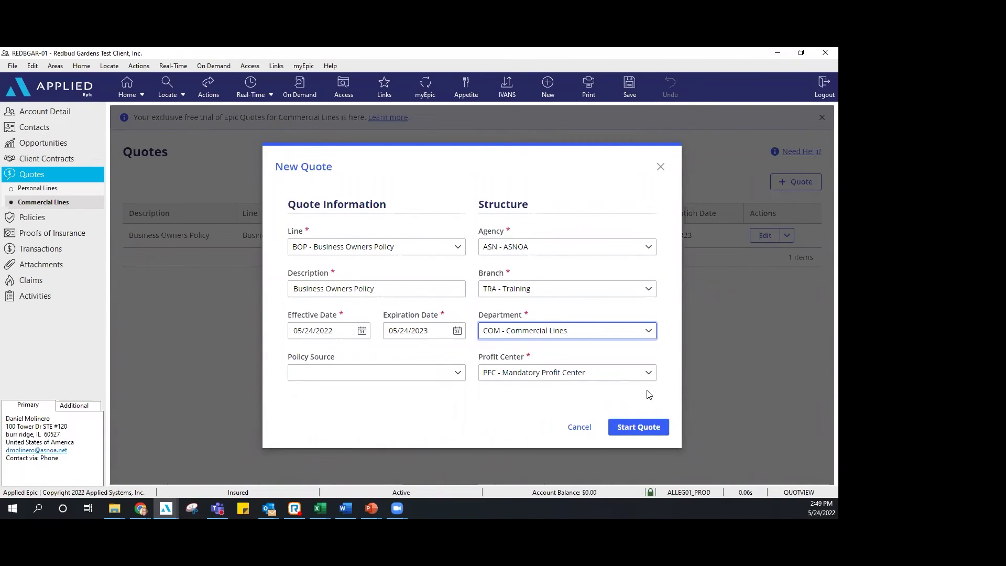
click(638, 427)
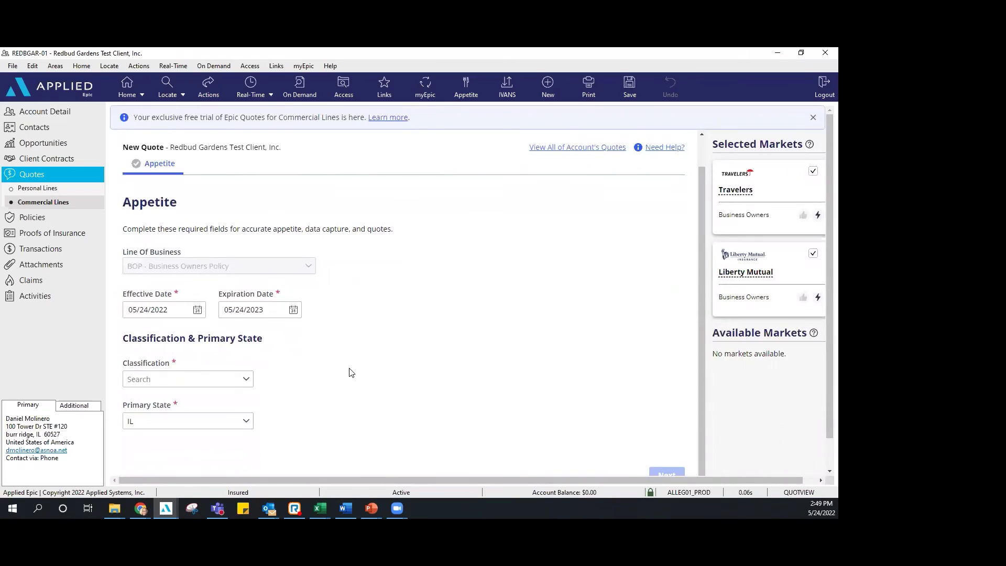
Step: Classify the quote's business as Law firms and proceed to the applicant information
click(247, 350)
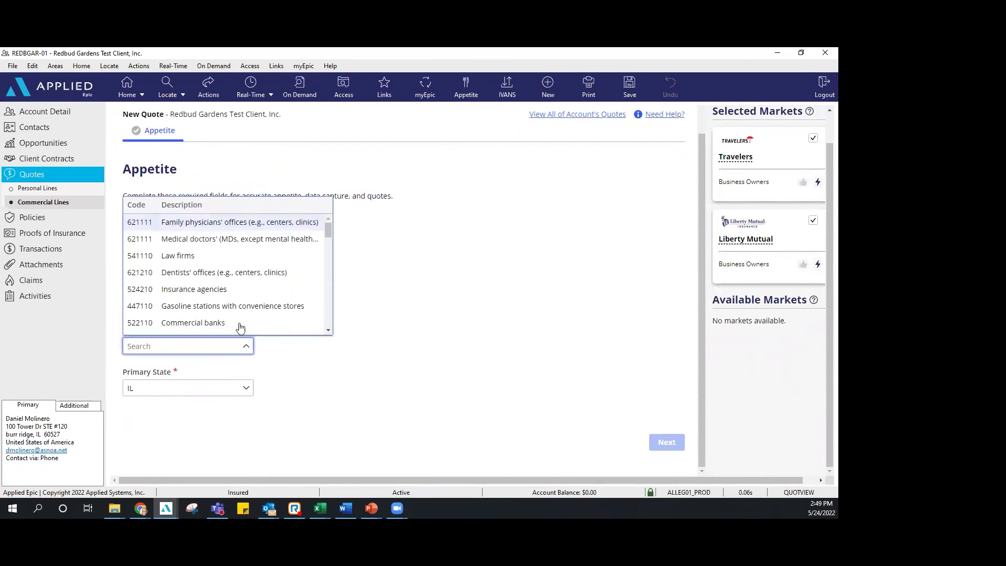
scroll(236, 320, down, 1)
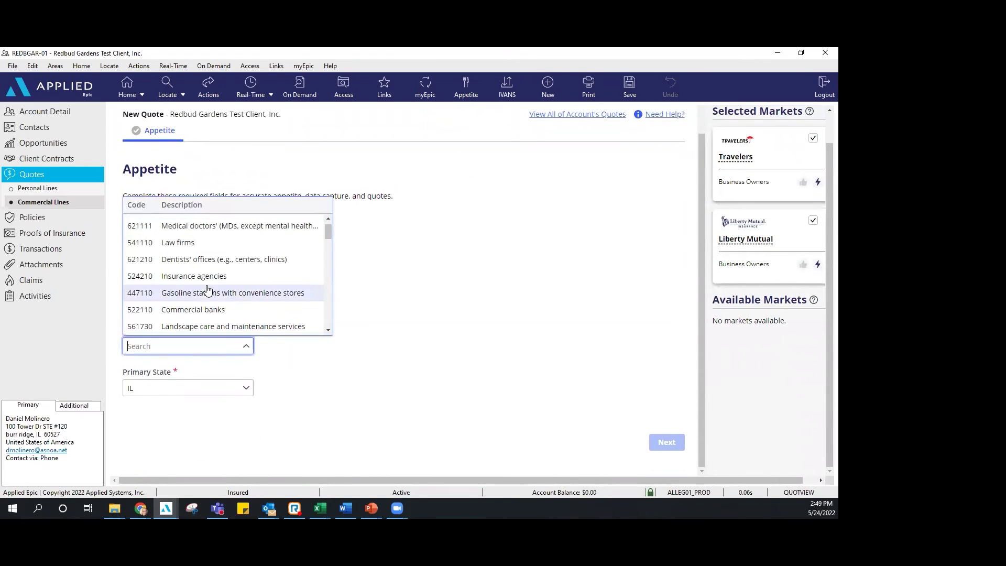
click(201, 243)
click(666, 441)
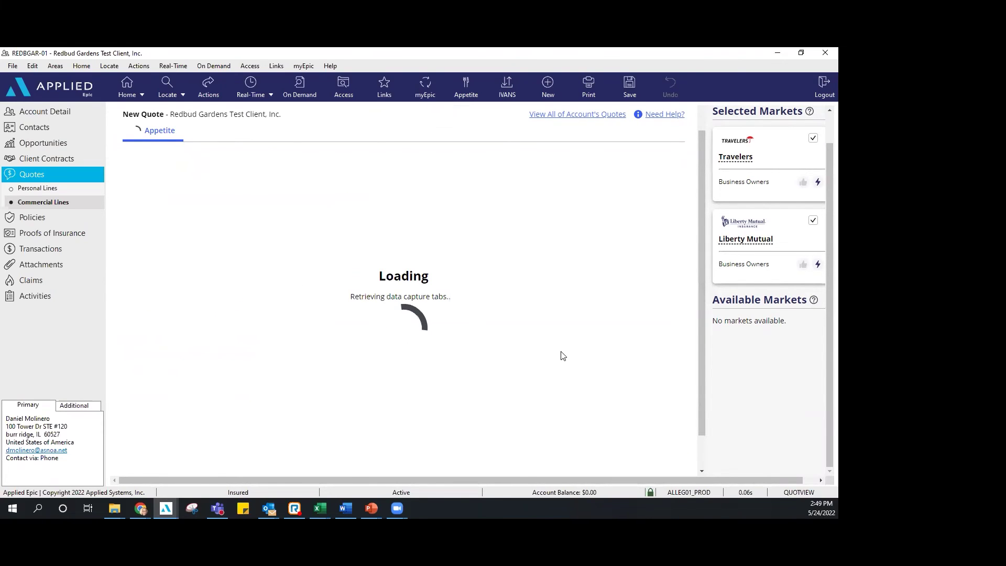
Step: Set the applicant's corporate/organizational structure to C Corporation, and to Corporation for Liberty Mutual
scroll(562, 355, down, 6)
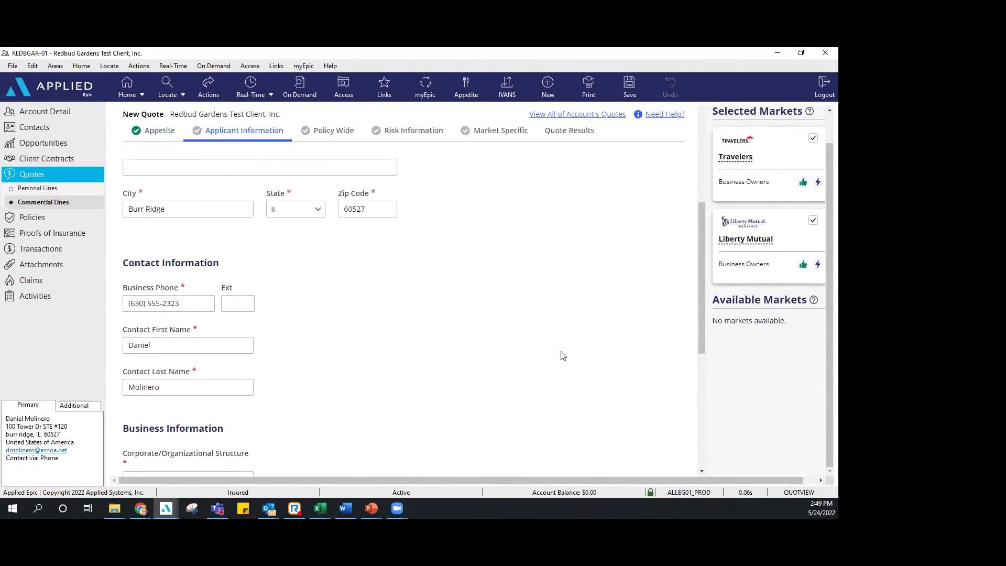
scroll(562, 355, down, 3)
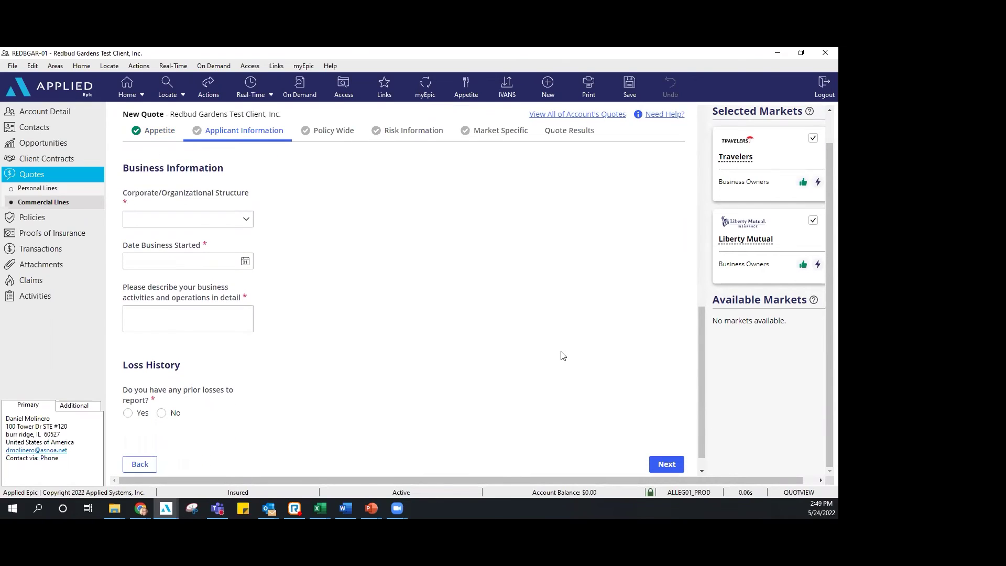
click(240, 220)
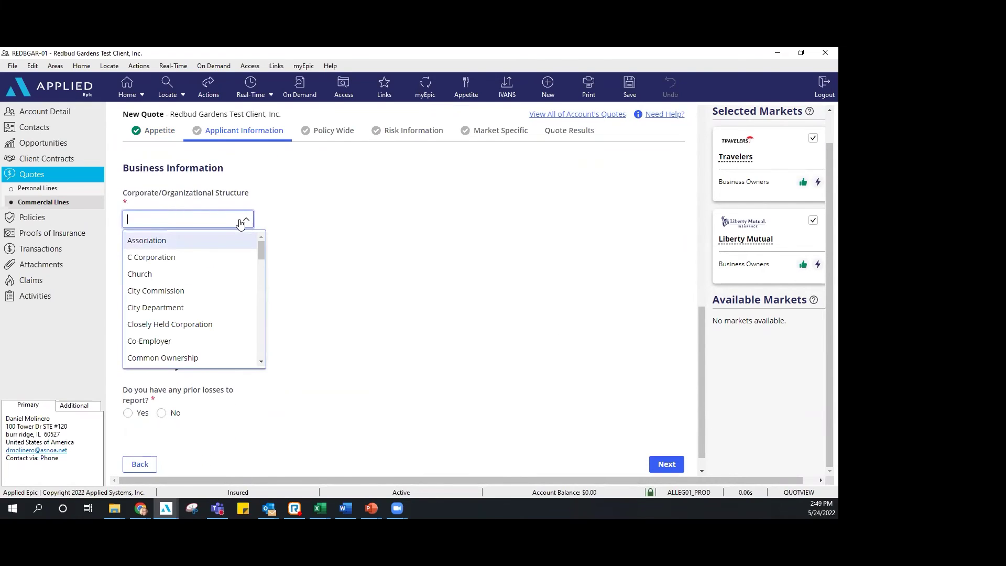
click(190, 258)
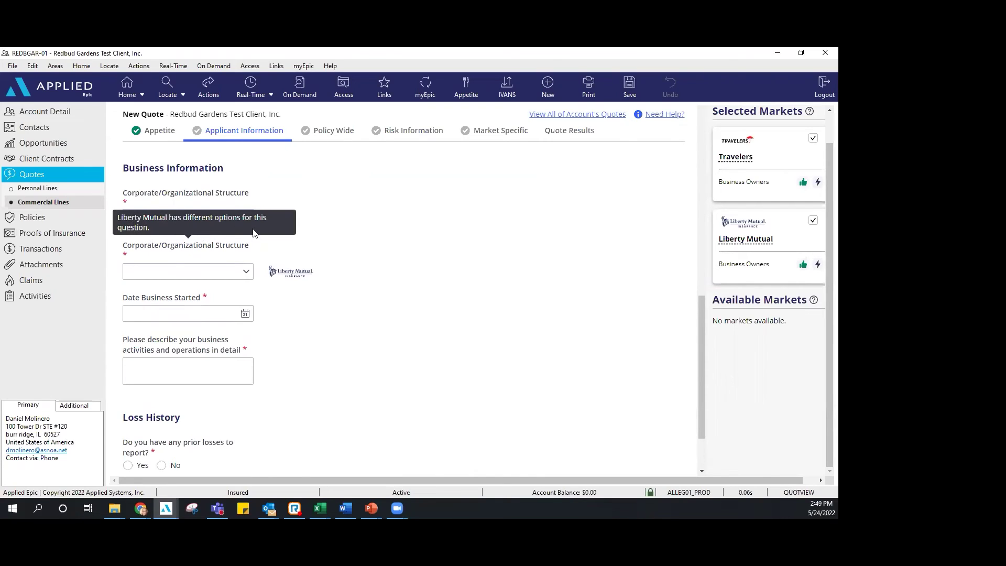
click(245, 271)
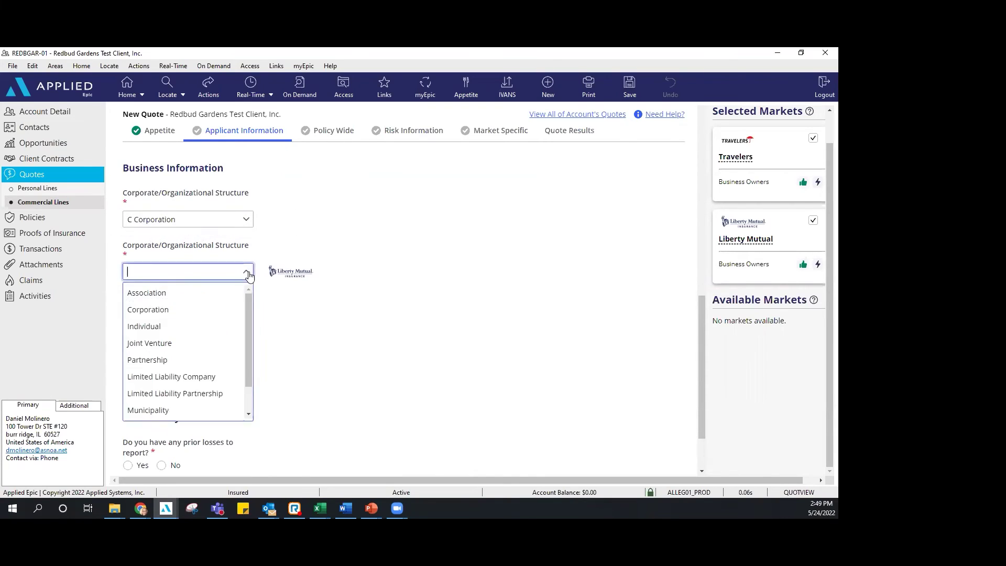
click(198, 310)
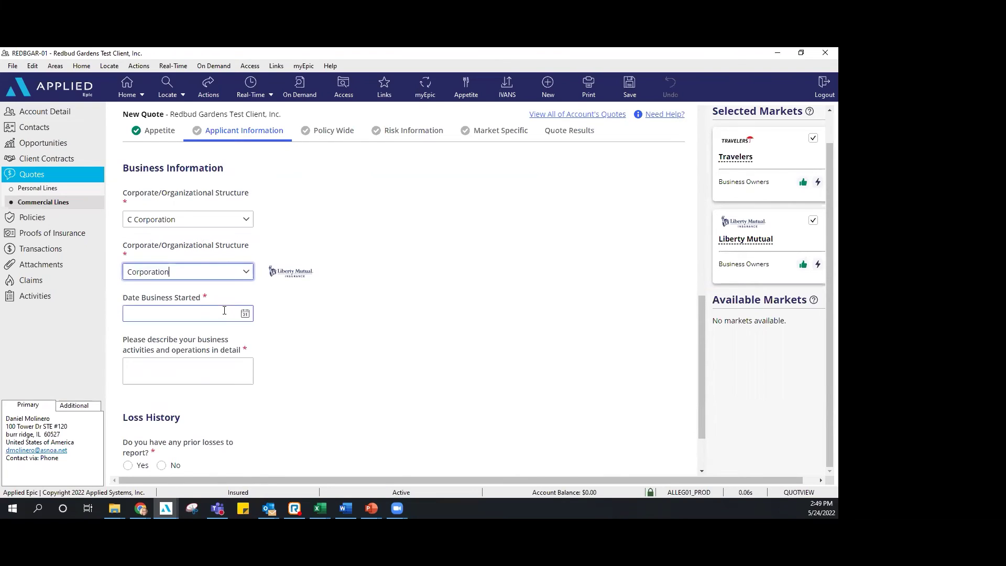
Step: Enter 05/24/2000 as the date the applicant's business started
click(244, 313)
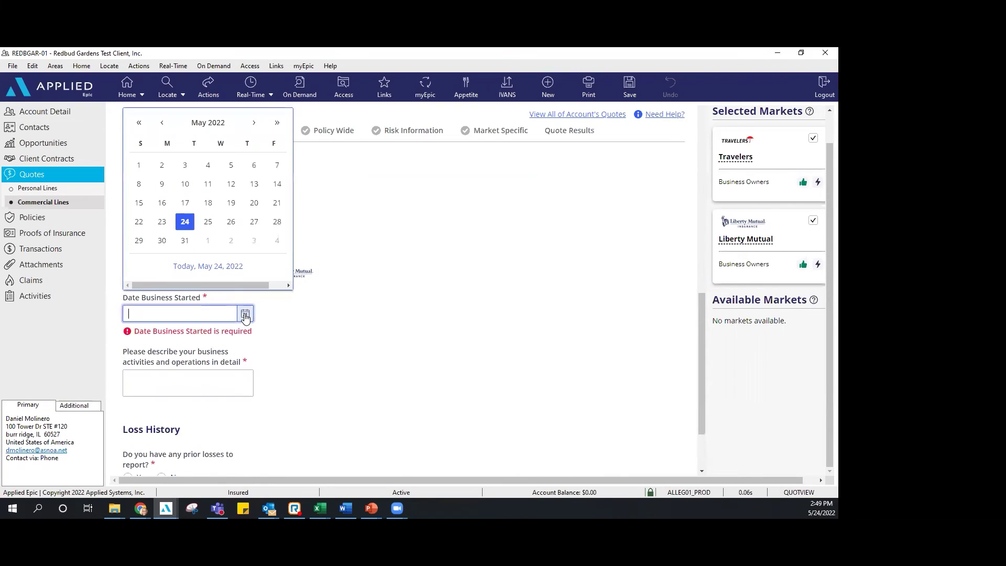
click(185, 222)
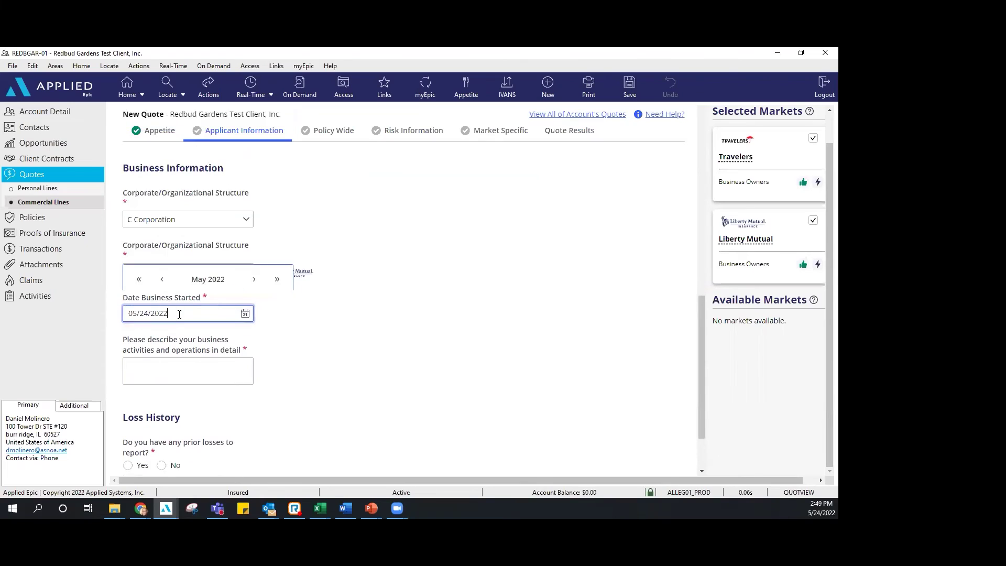
key(BackSpace)
key(BackSpace)
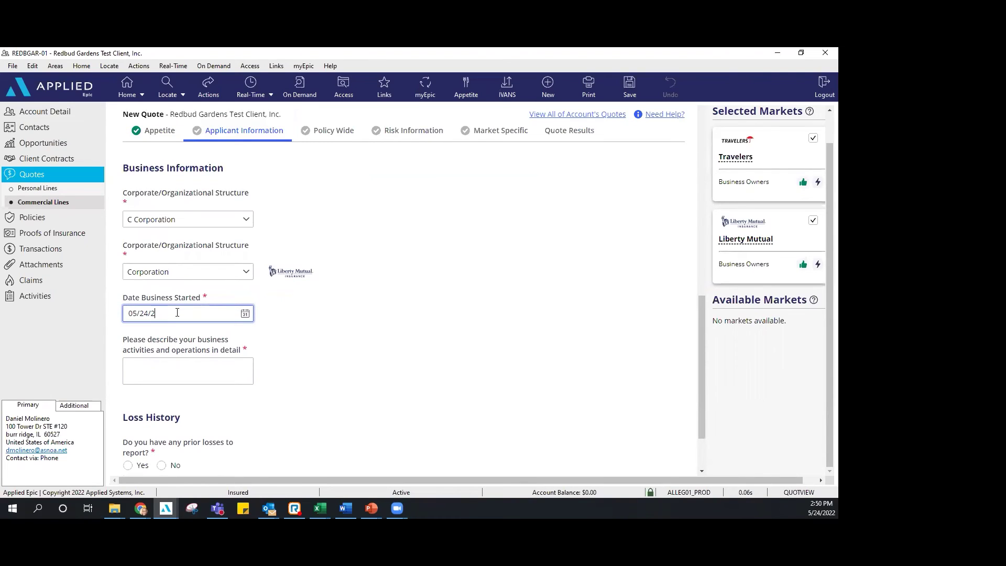
text(000)
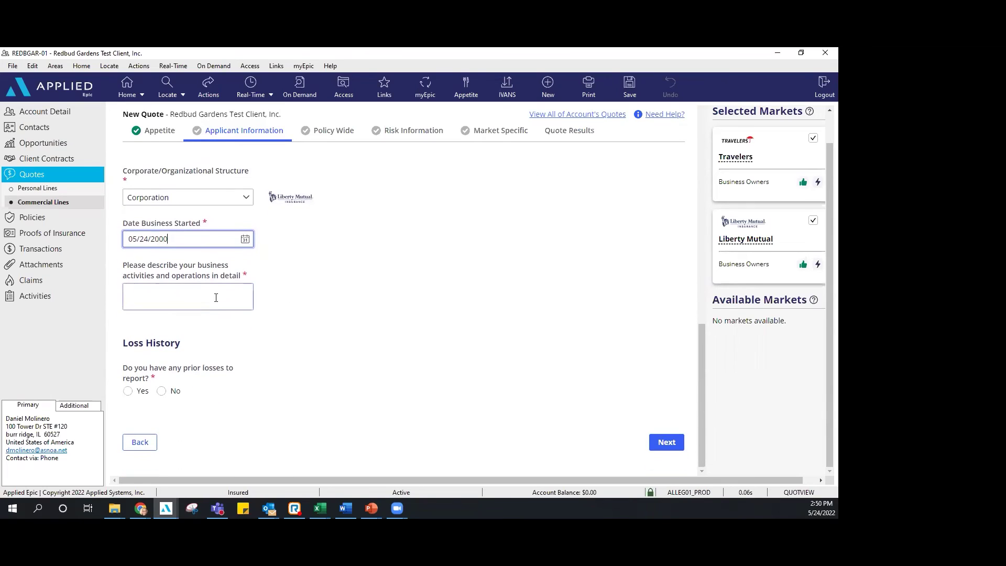
Step: Describe the business operations as "law", report no prior losses and proceed to the policy-wide coverages
click(211, 294)
text(law)
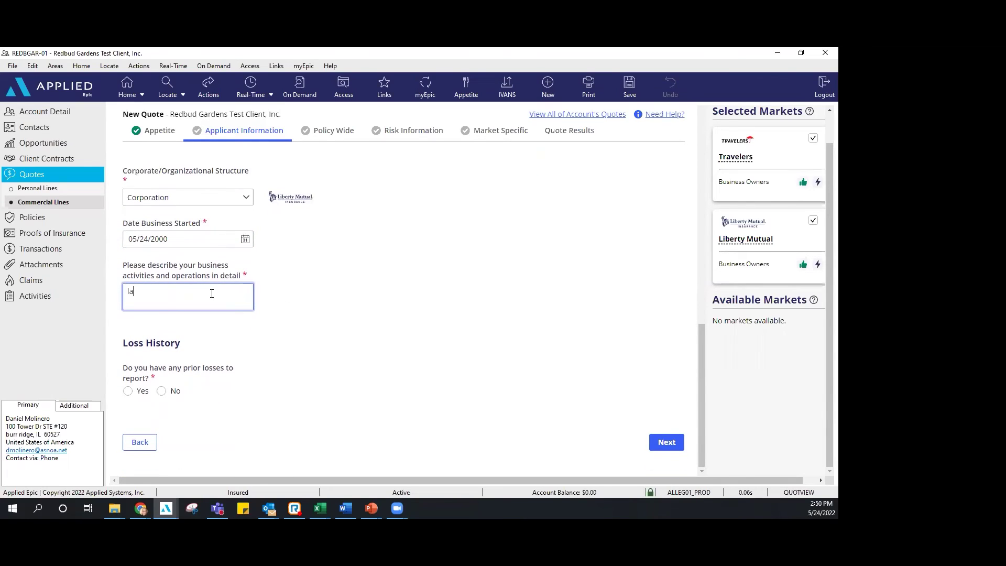
click(161, 391)
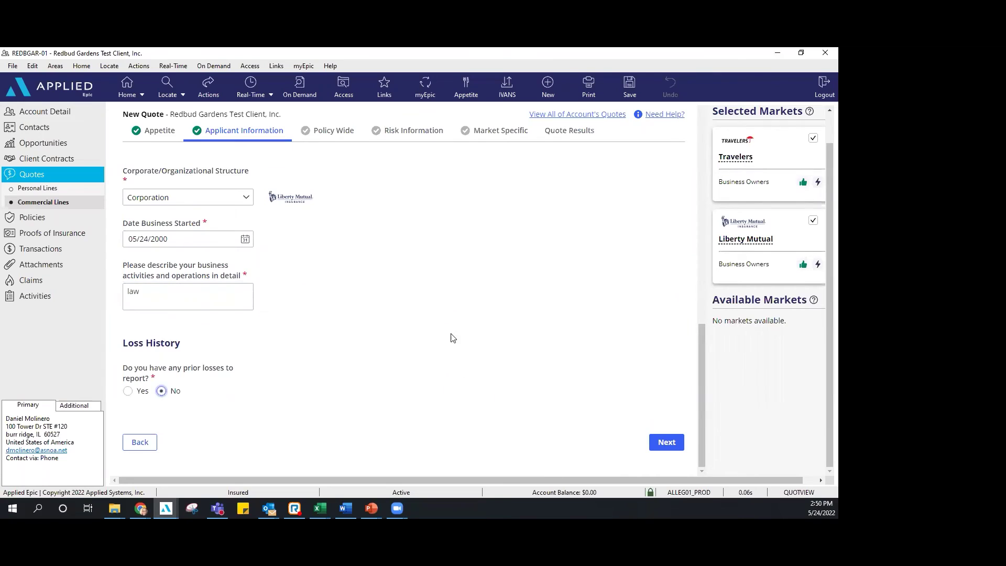
click(672, 452)
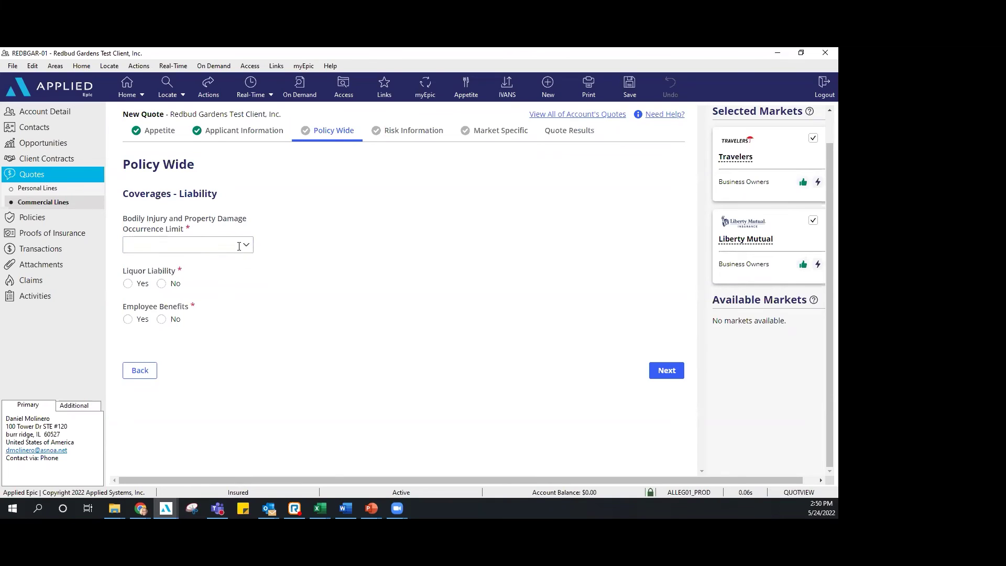
Step: Set the bodily injury and property damage occurrence limit to 1,000,000, decline liquor liability and employee benefits, and proceed to the risk information
click(202, 245)
click(200, 300)
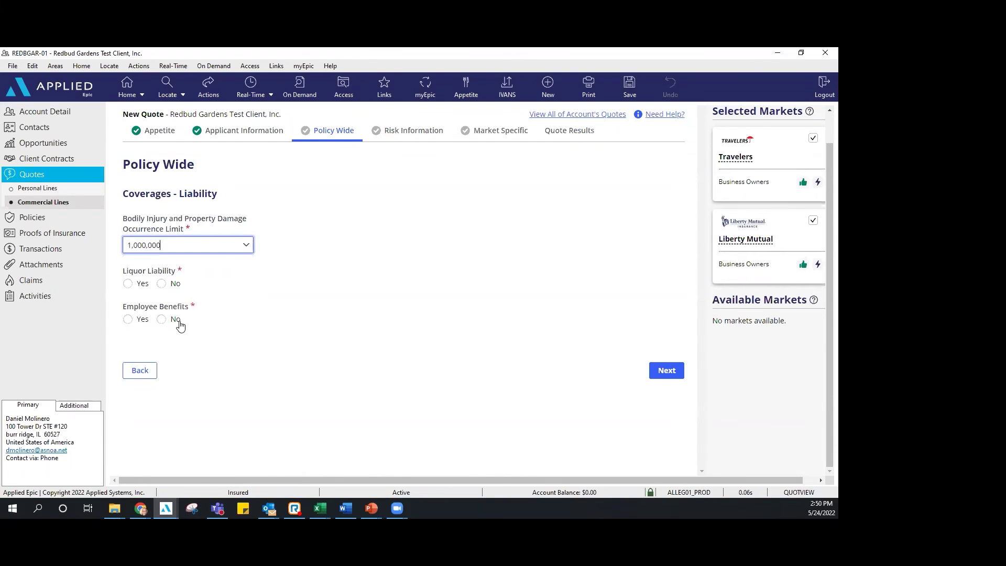
click(161, 284)
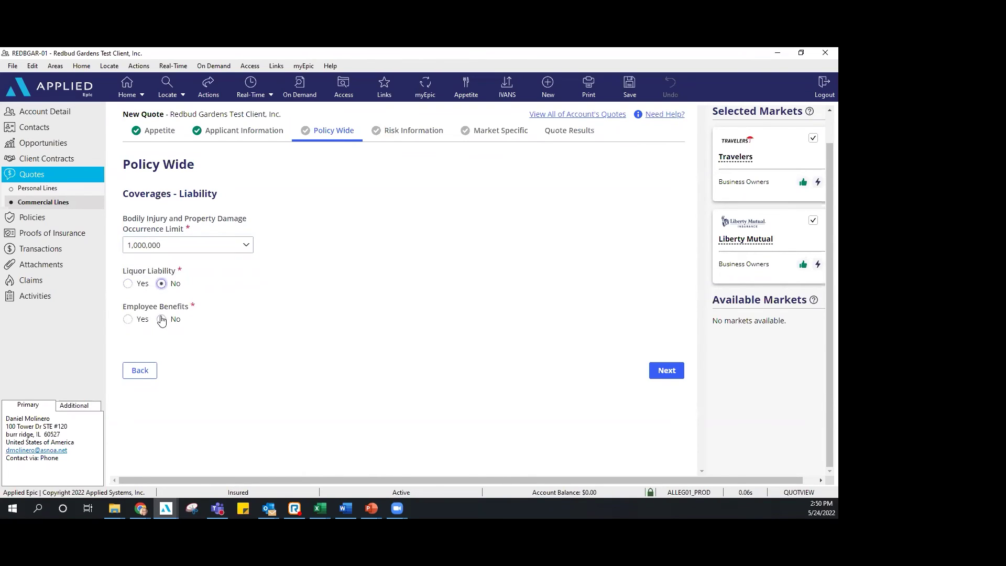
click(162, 319)
click(664, 369)
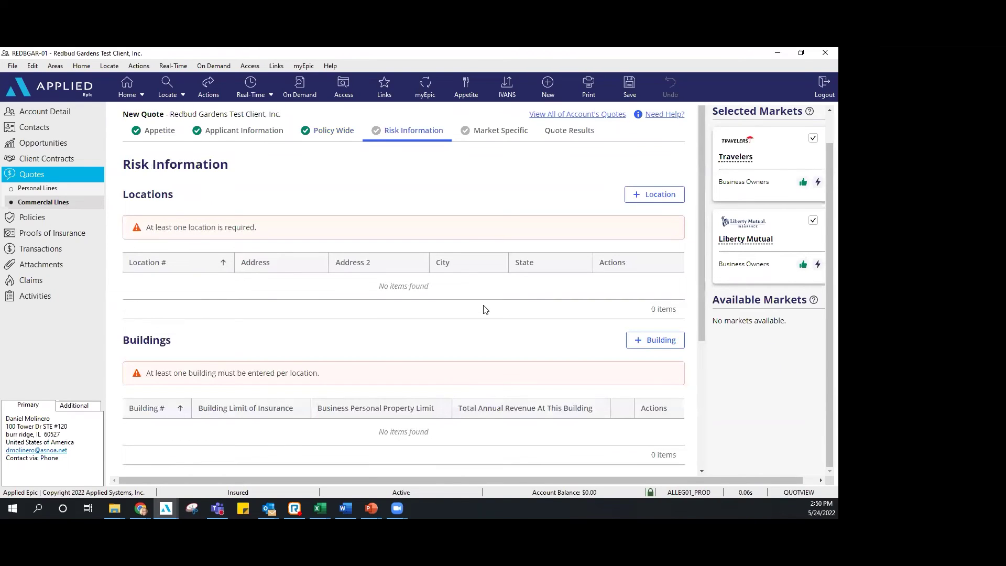
Step: Add a location to the quote's risk information and review the required location, building and liability exposure fields
click(633, 196)
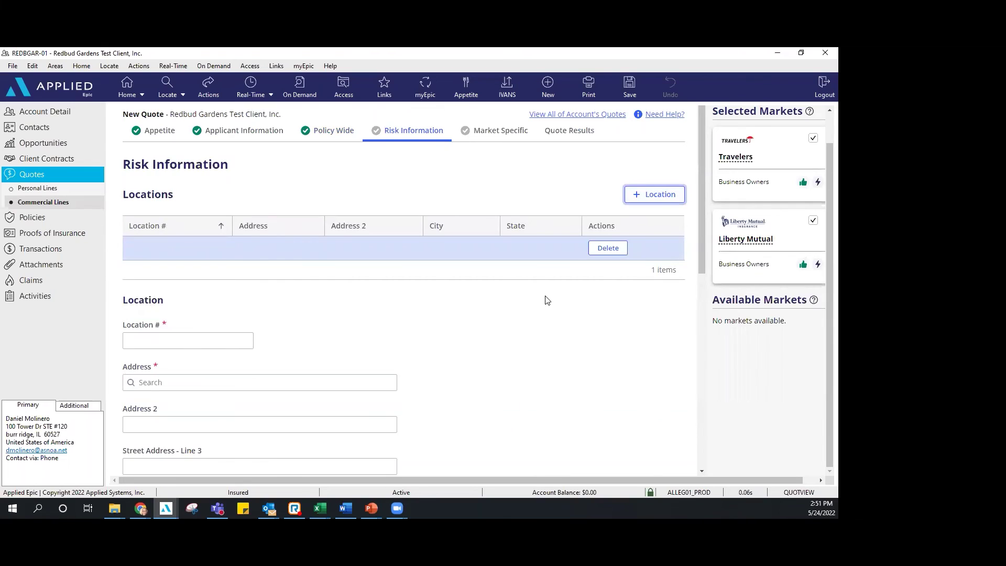
scroll(350, 301, down, 1)
scroll(363, 306, down, 3)
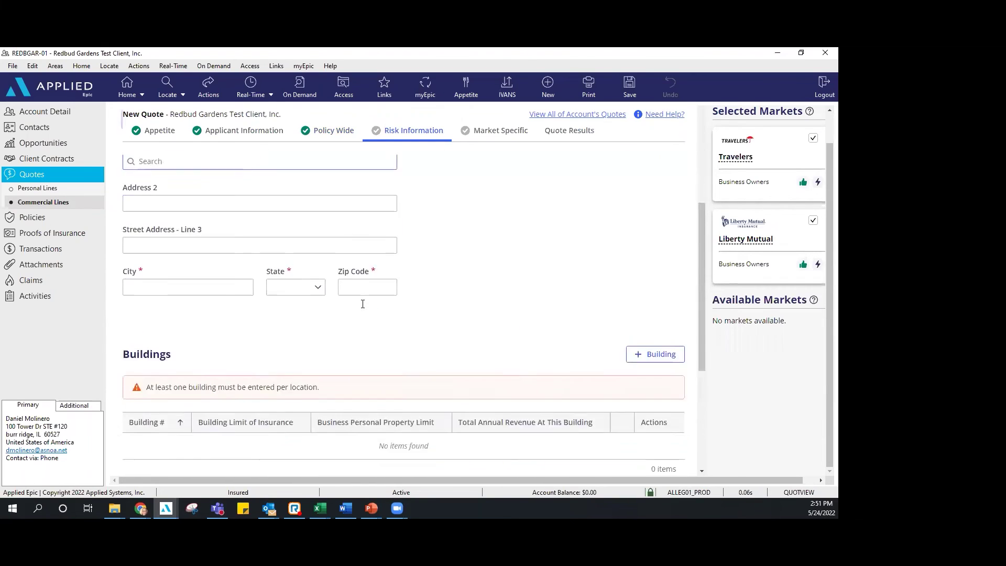
scroll(363, 304, down, 4)
scroll(370, 313, up, 3)
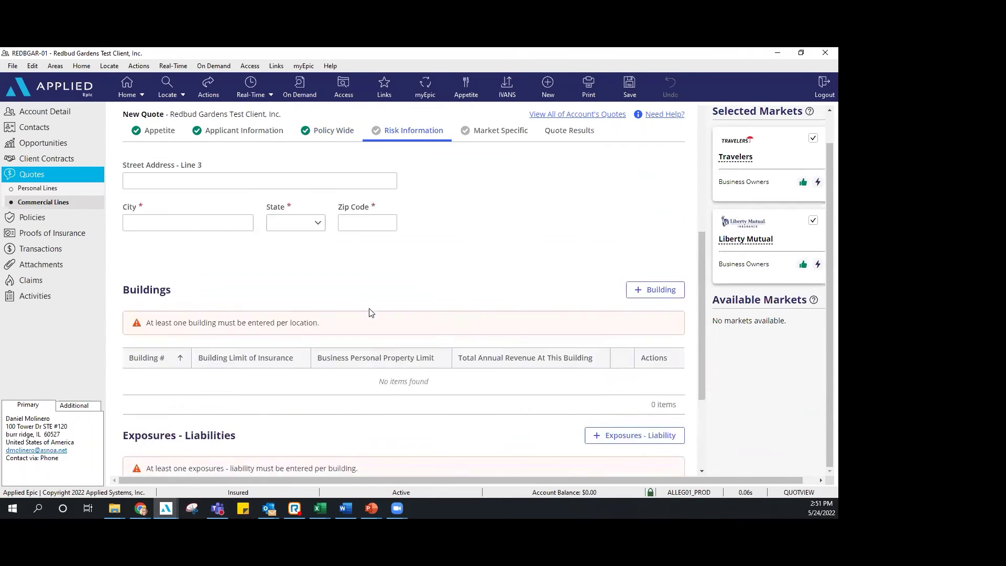
scroll(369, 312, up, 3)
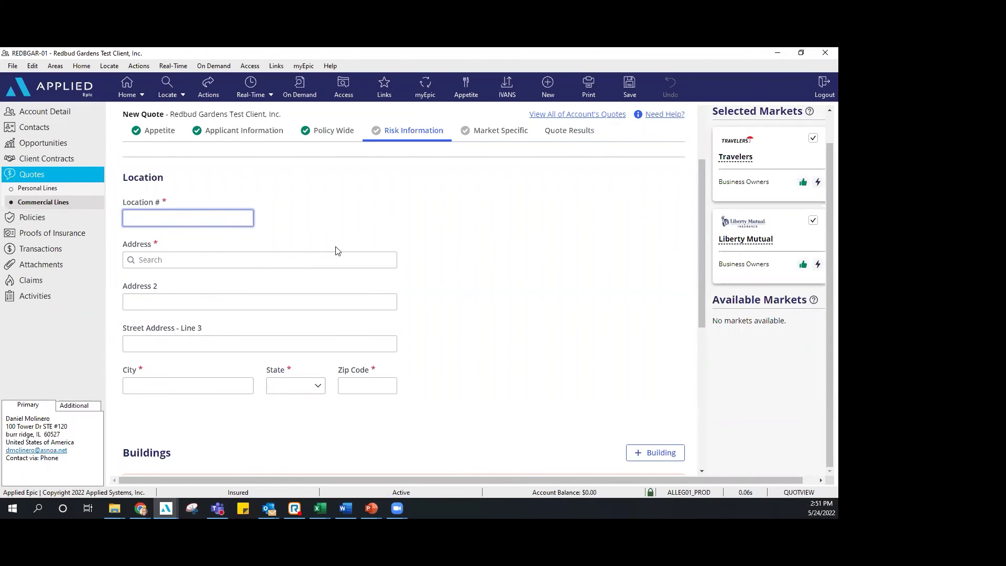
scroll(336, 250, up, 3)
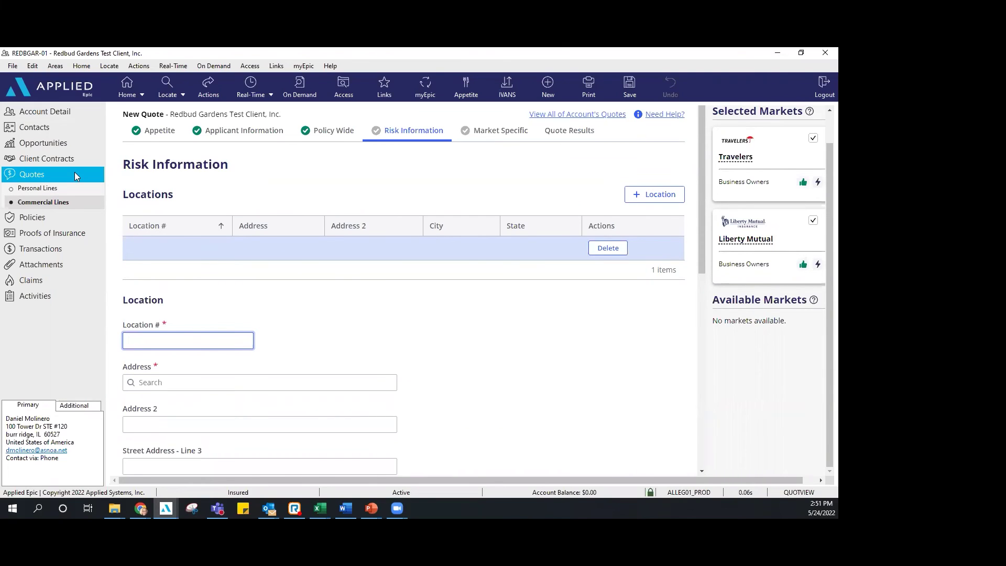
click(72, 189)
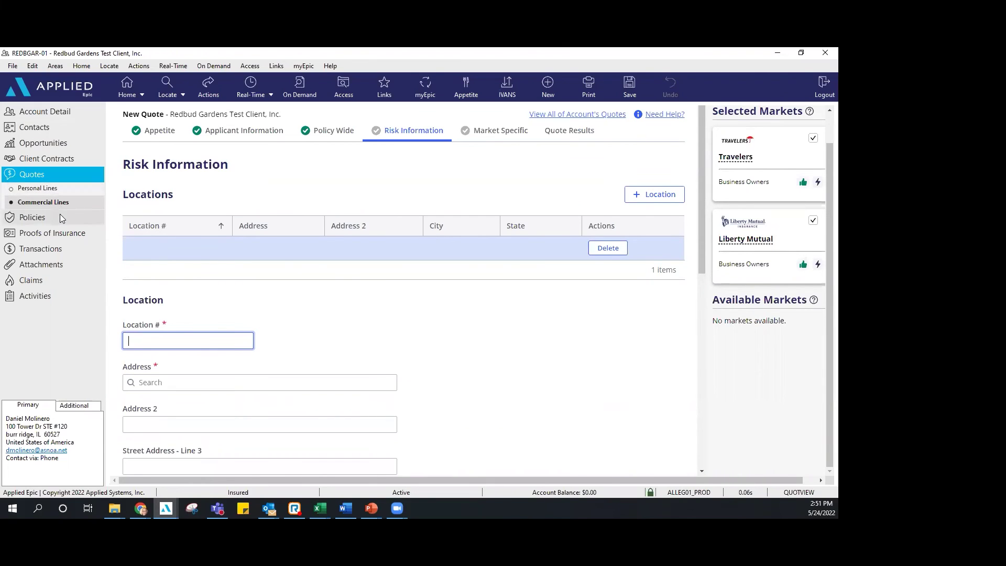
click(68, 173)
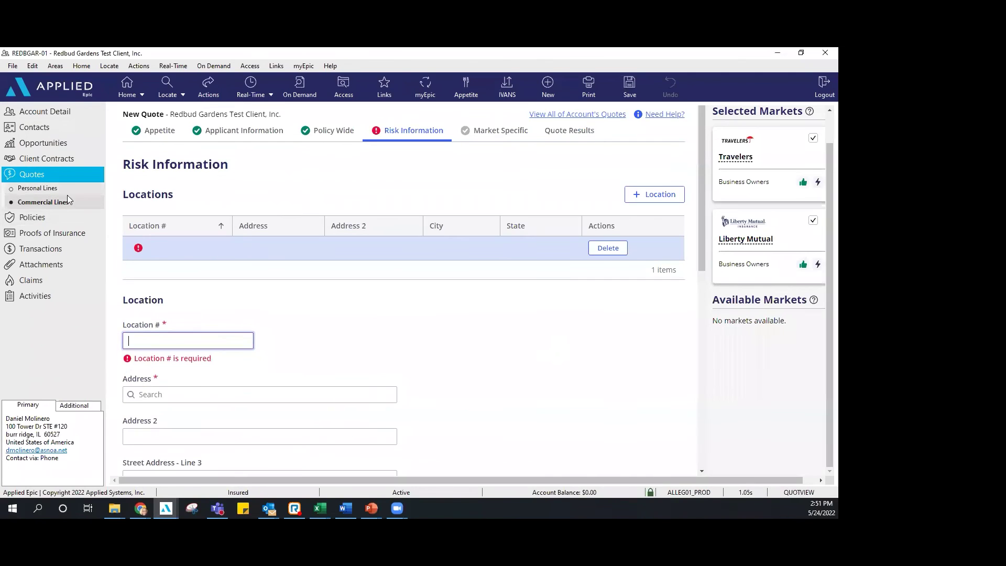
click(157, 134)
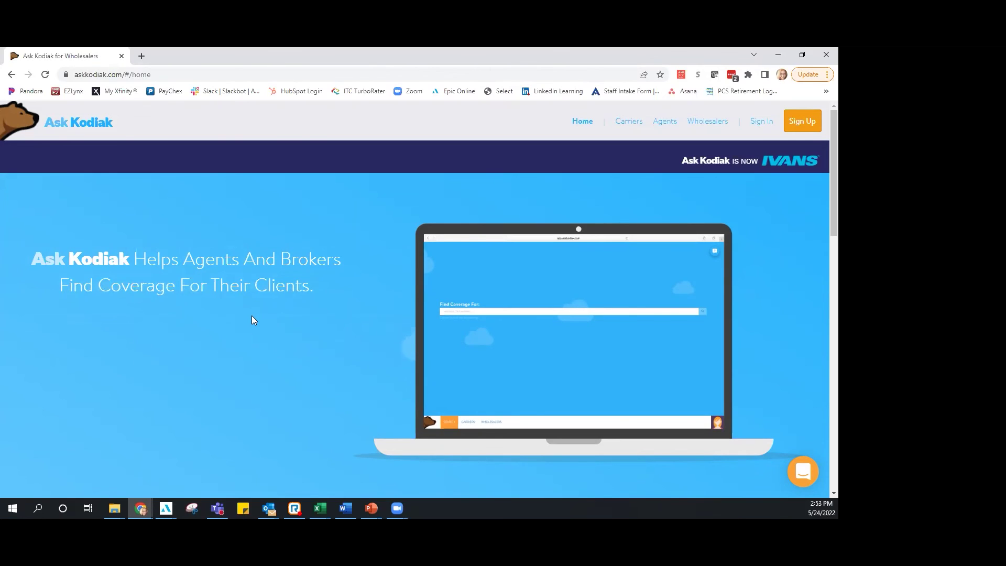
Step: Look through the Ask Kodiak home page in the browser, including its carriers, agents and wholesalers overview
scroll(252, 316, down, 1)
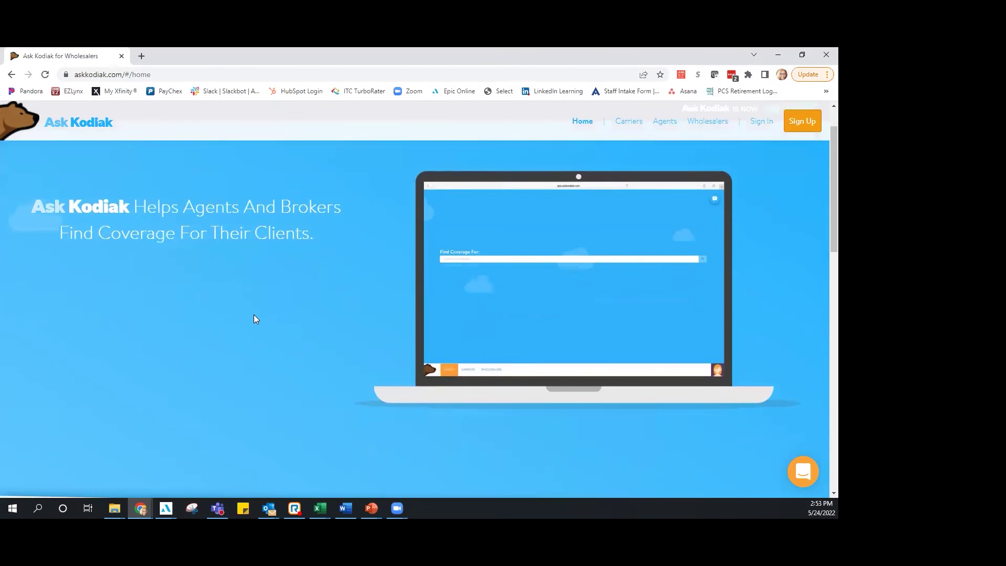
scroll(253, 314, up, 1)
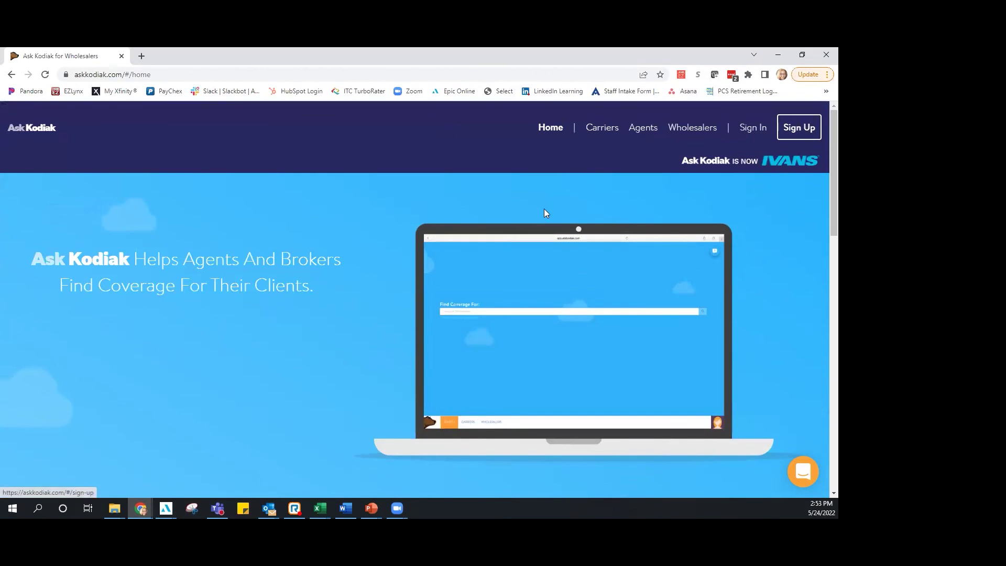
scroll(366, 301, down, 5)
scroll(367, 307, down, 9)
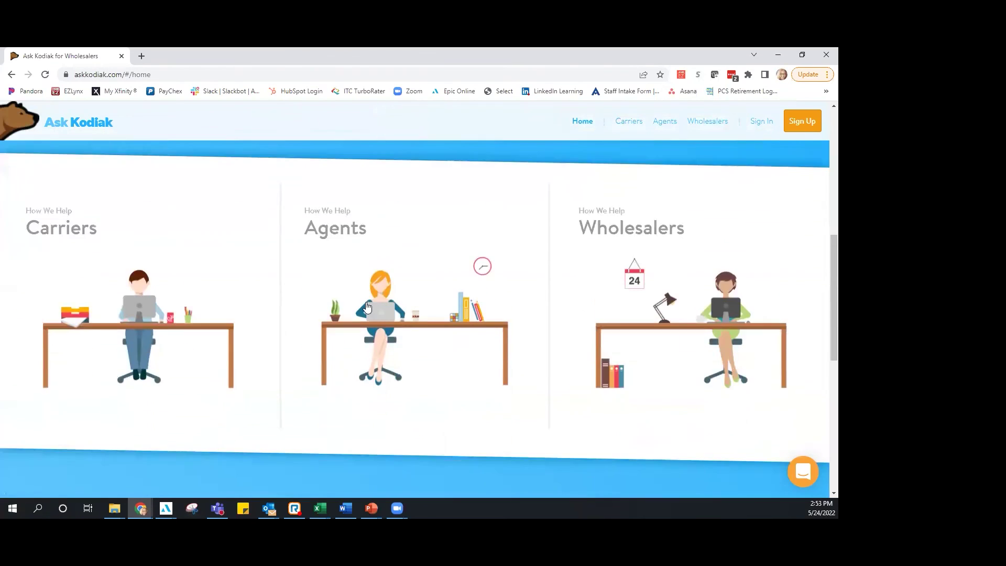
scroll(366, 303, up, 5)
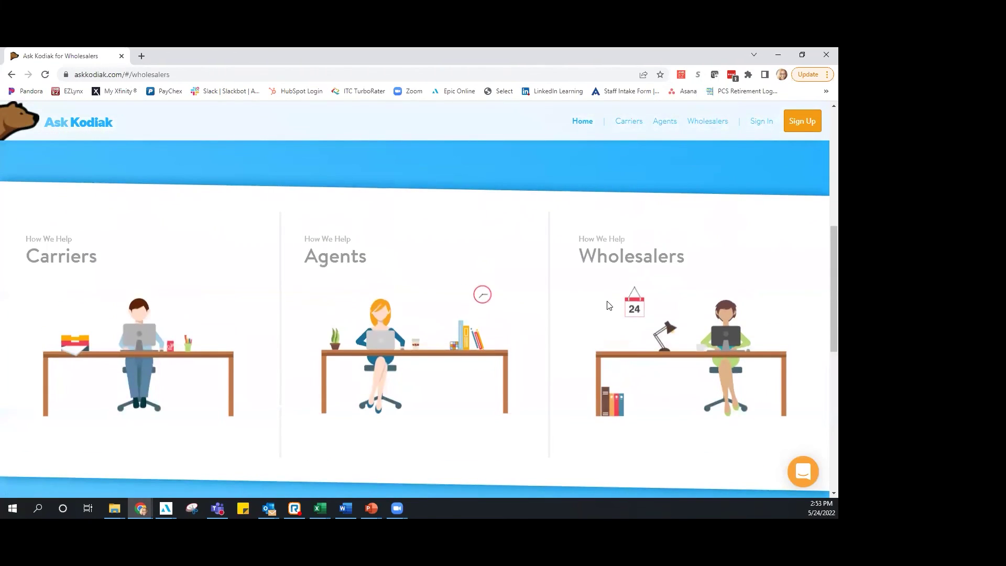
Step: Open Ask Kodiak's Wholesalers page and examine the sections on managing market appetite and adding appetite search to a website
click(607, 306)
scroll(388, 359, down, 8)
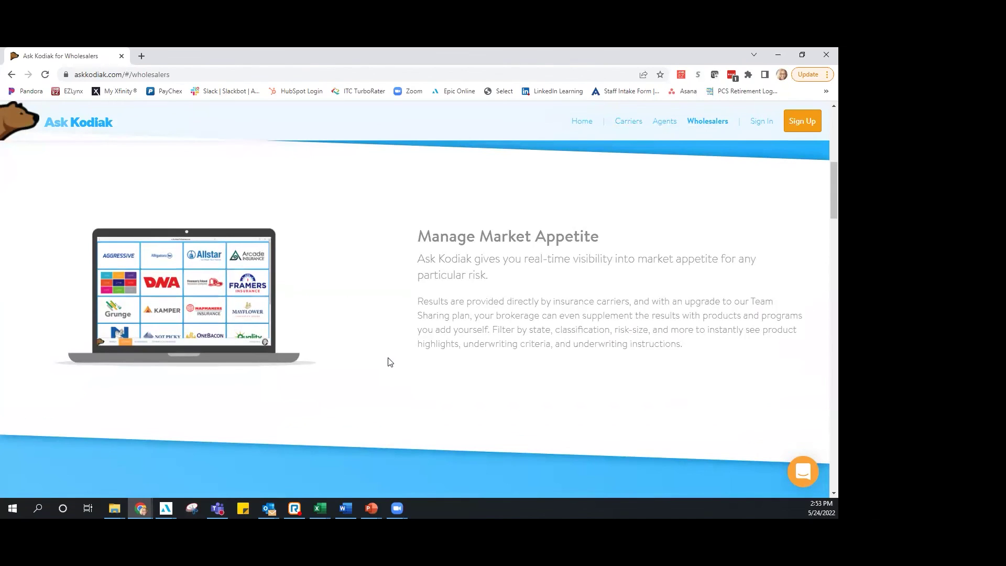
scroll(388, 361, down, 4)
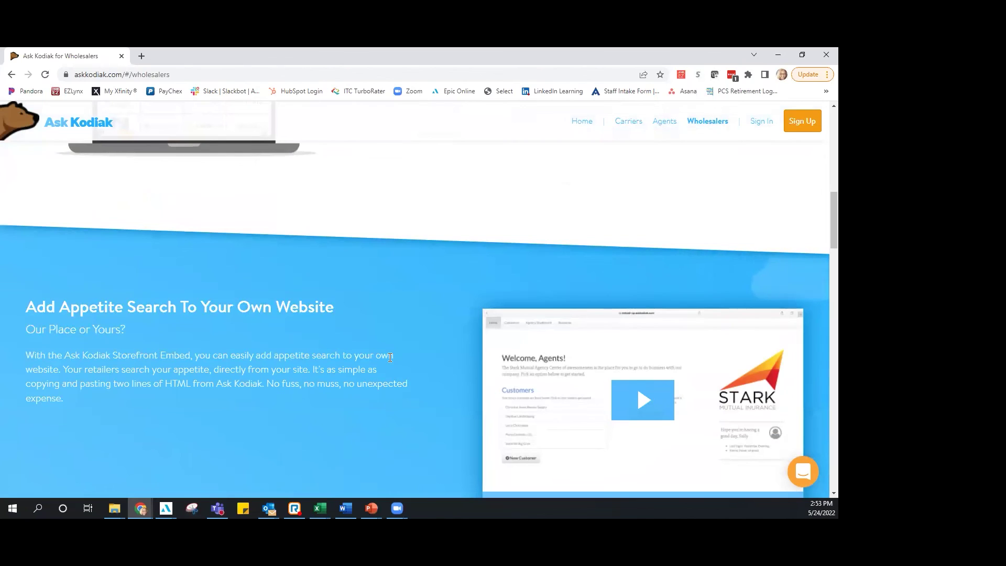
scroll(390, 358, up, 4)
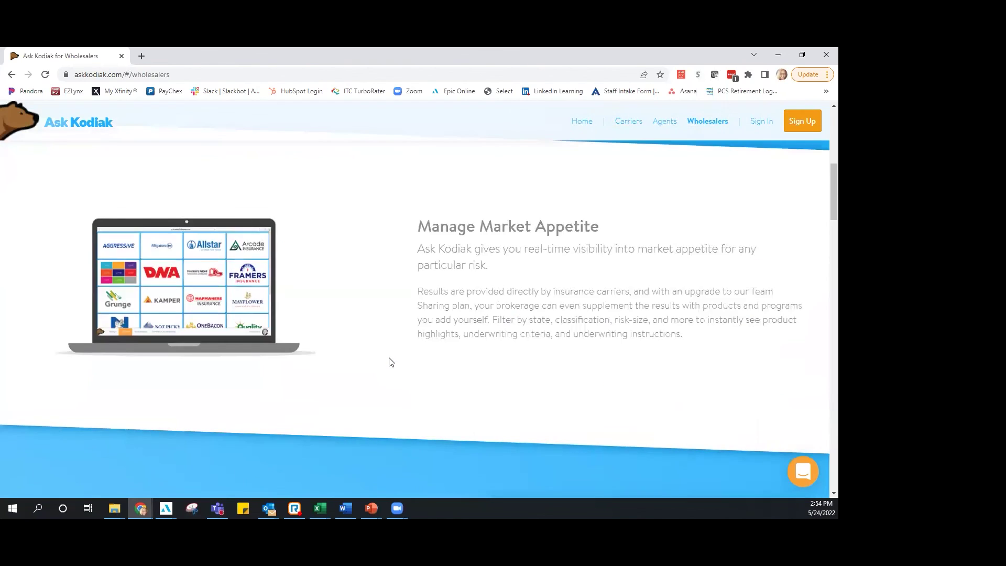
Step: Open Ask Kodiak's Carriers page and examine the Precise Appetite In Real-Time section
scroll(390, 361, up, 3)
click(630, 122)
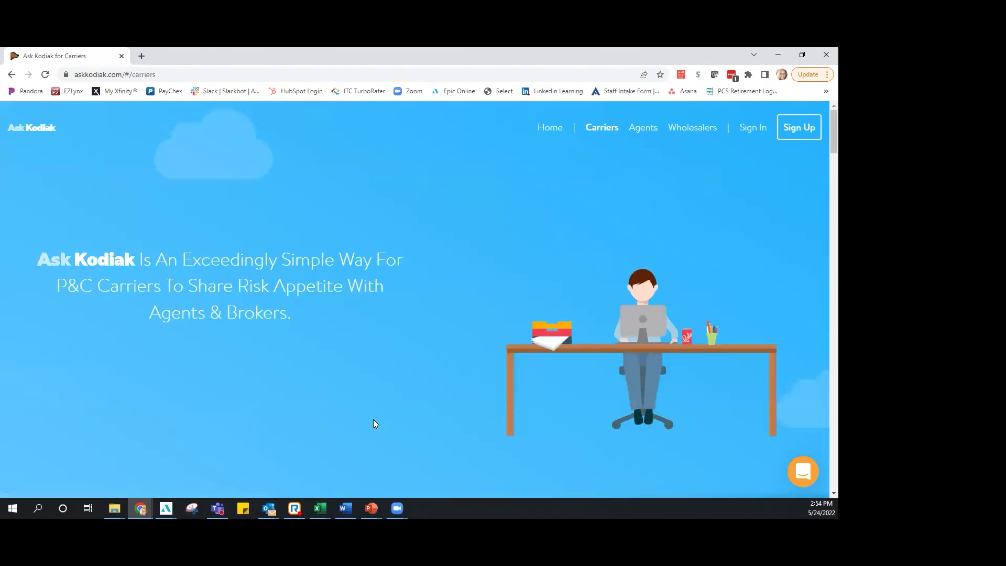
scroll(346, 382, down, 6)
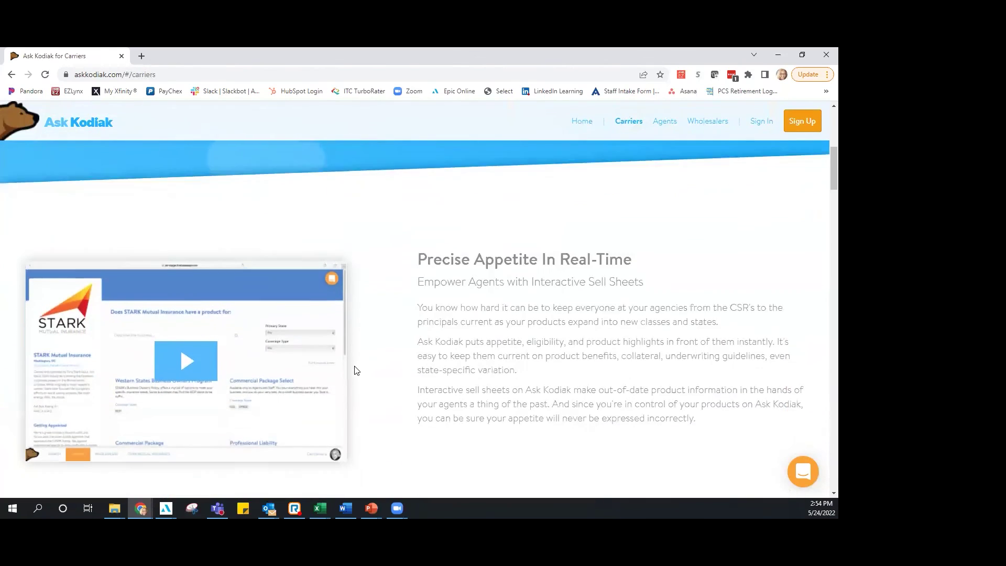
scroll(354, 371, down, 2)
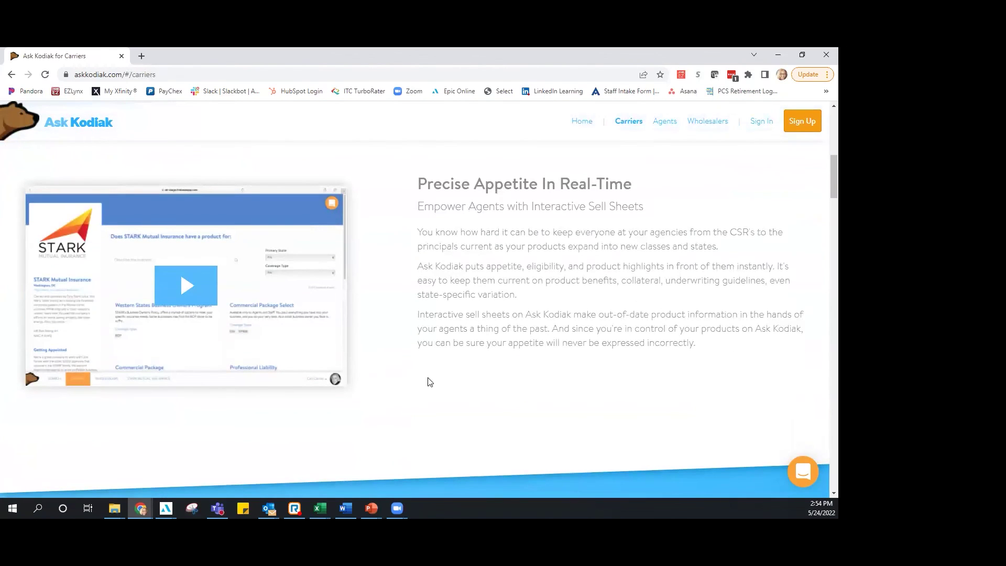